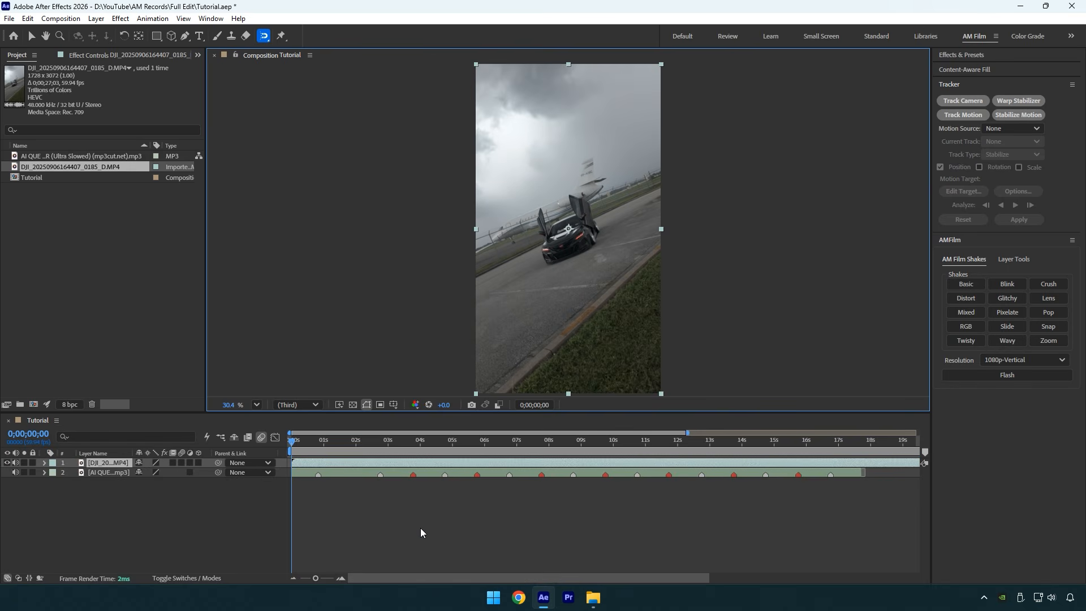
- Trim the car clip to run from 0;00;03;32 to about 0;00;07;26 and apply the Mocha AE effect
{"action": "left_click_drag", "start_coordinate": [292, 447], "coordinate": [530, 452]}
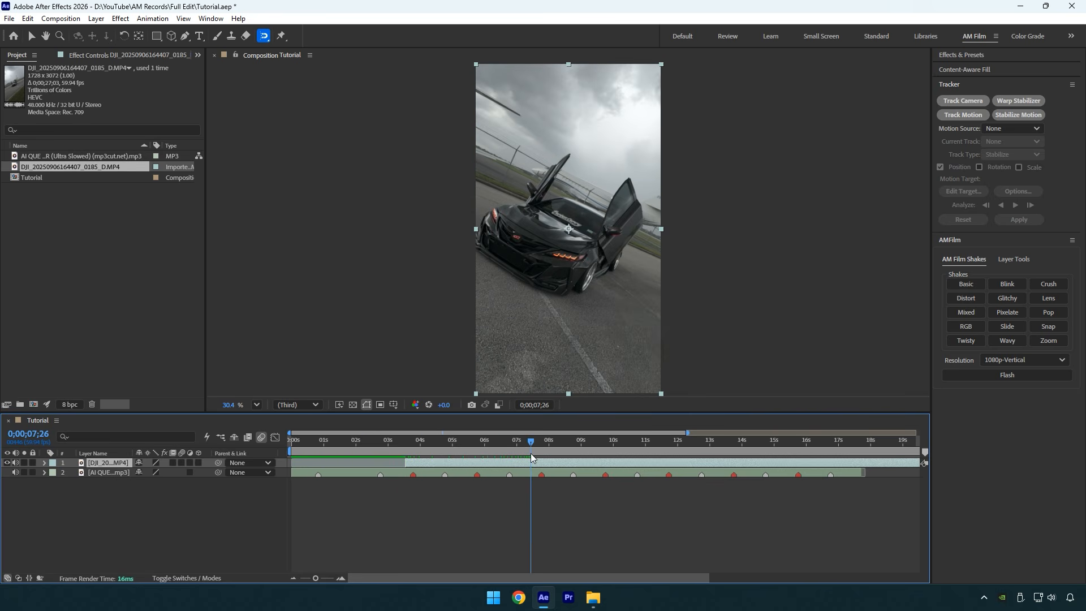
{"action": "key", "text": "ctrl+space"}
{"action": "type", "text": "mo"}
{"action": "key", "text": "Return"}
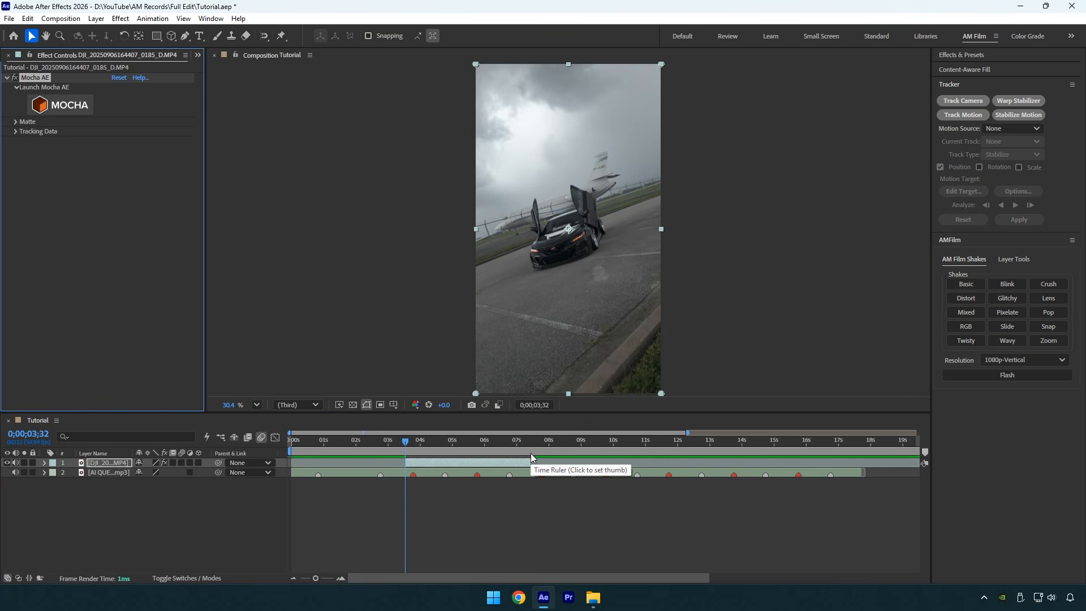
- In Mocha AE, add a square layer over the car's windshield, track its translation through the clip, and return to After Effects
{"action": "left_click", "coordinate": [71, 103]}
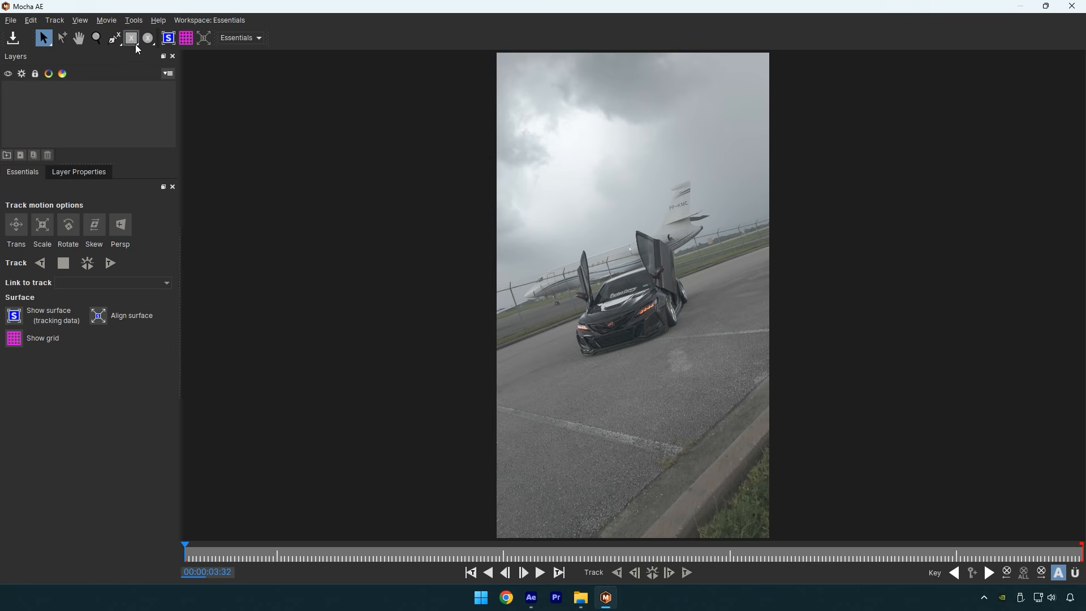
{"action": "left_click", "coordinate": [131, 38]}
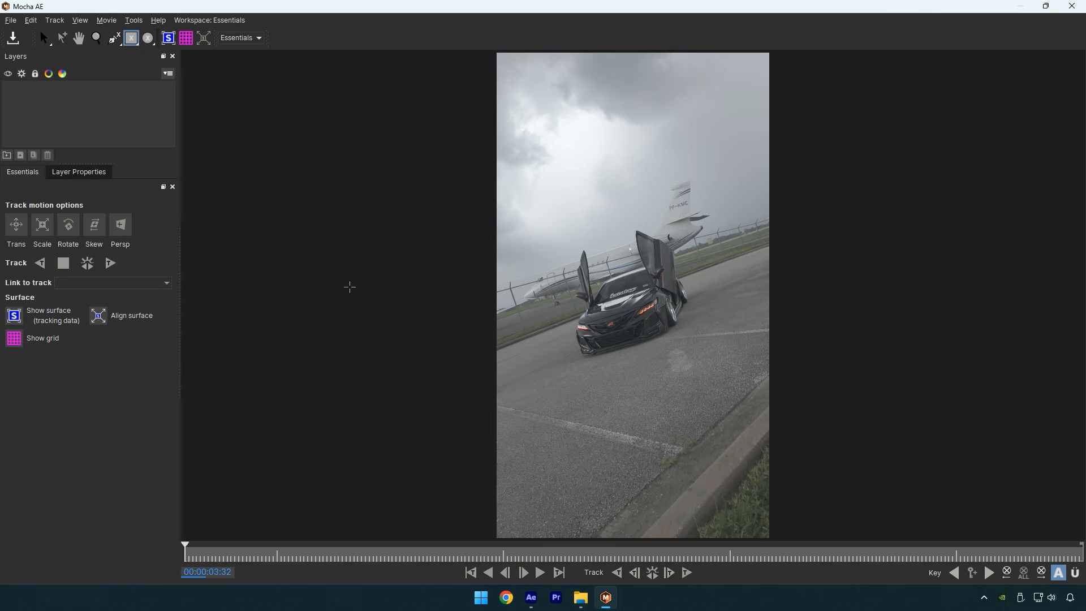
{"action": "scroll", "coordinate": [624, 288], "scroll_direction": "up", "scroll_amount": 5}
{"action": "left_click_drag", "start_coordinate": [622, 293], "coordinate": [374, 336]}
{"action": "key", "text": "z"}
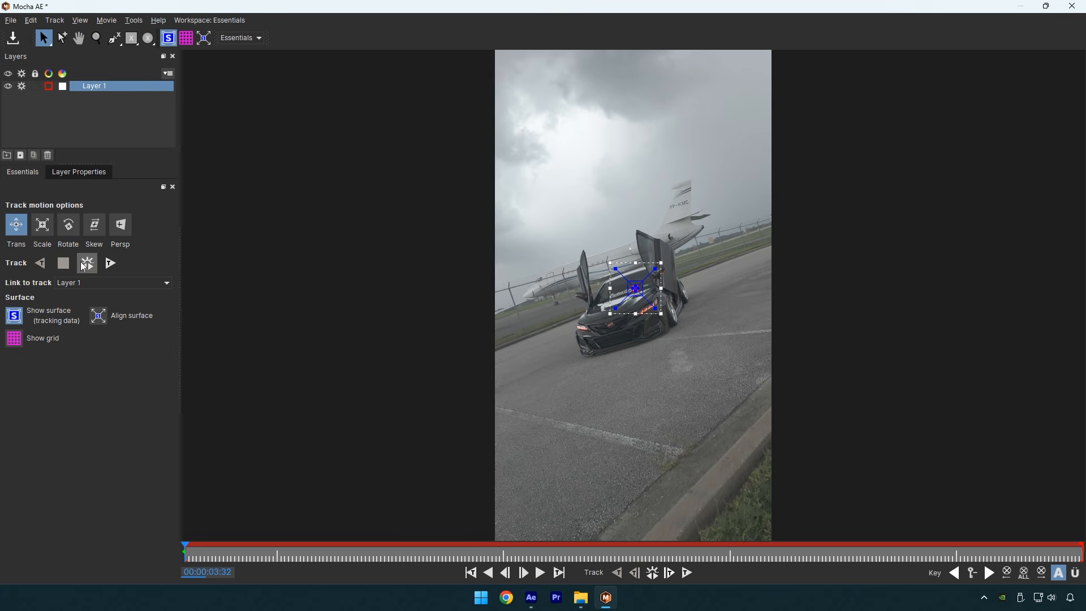
{"action": "left_click", "coordinate": [85, 264]}
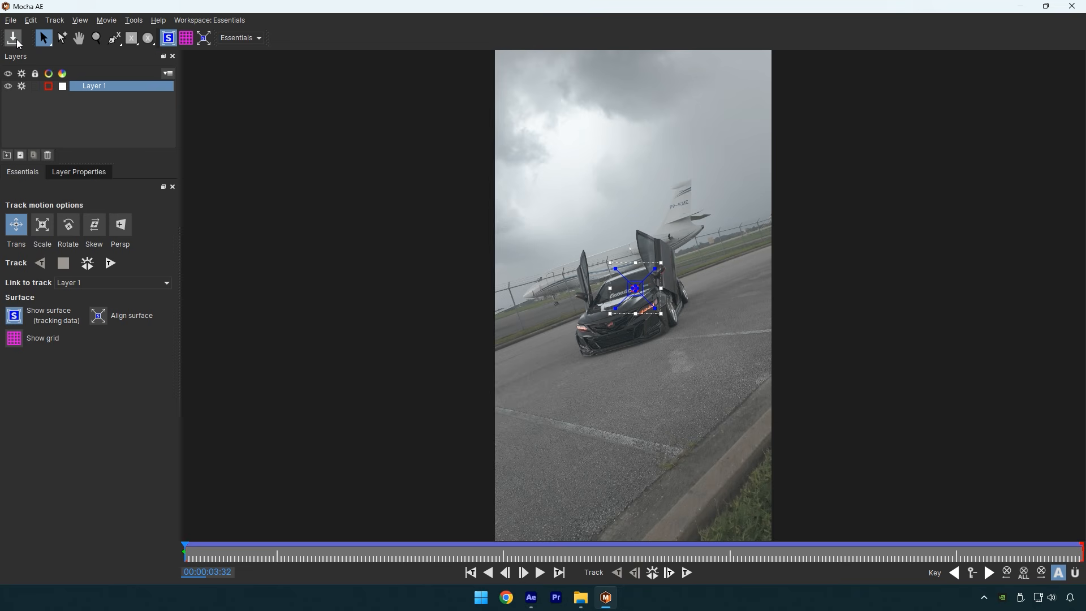
{"action": "left_click", "coordinate": [1072, 5]}
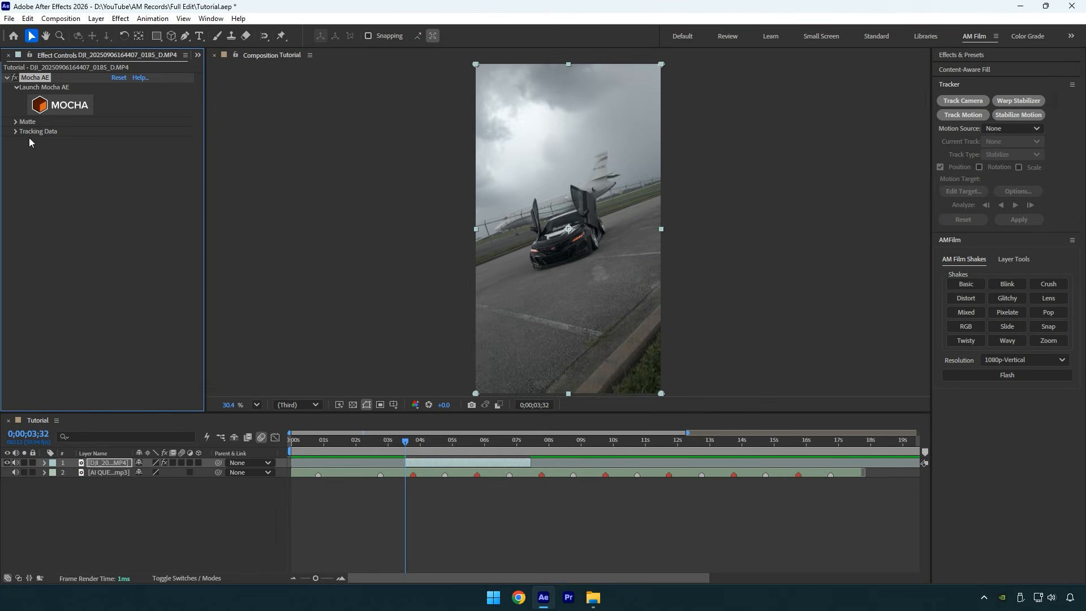
- Copy the Mocha tracking data's Center keyframes onto the clip's Anchor Point
{"action": "left_click", "coordinate": [17, 131]}
{"action": "key", "text": "u"}
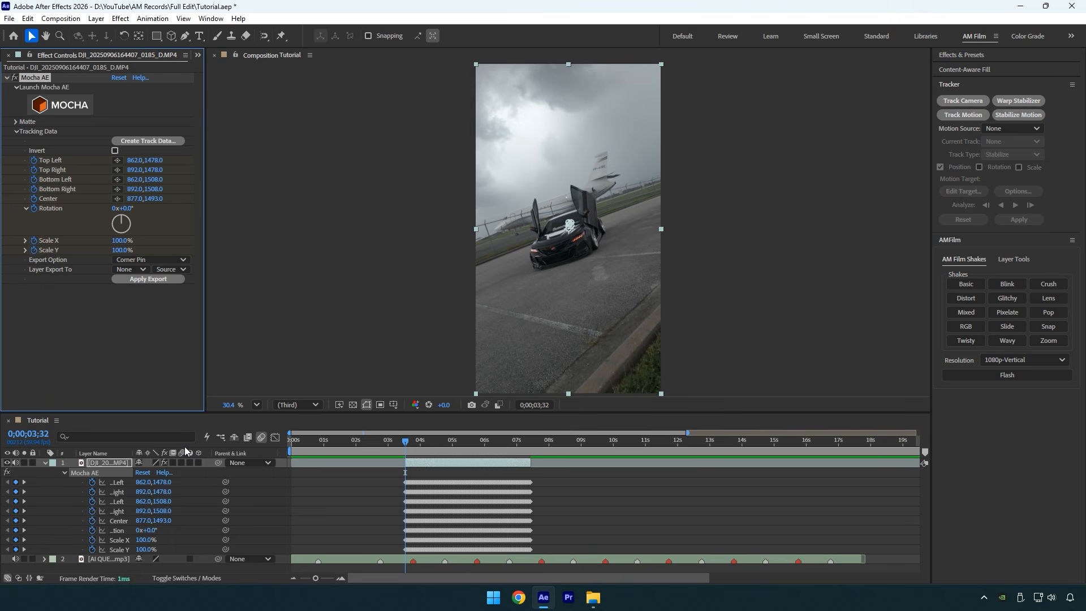
{"action": "left_click", "coordinate": [118, 523]}
{"action": "key", "text": "ctrl+c"}
{"action": "key", "text": "a"}
{"action": "left_click", "coordinate": [110, 474]}
{"action": "key", "text": "ctrl+v"}
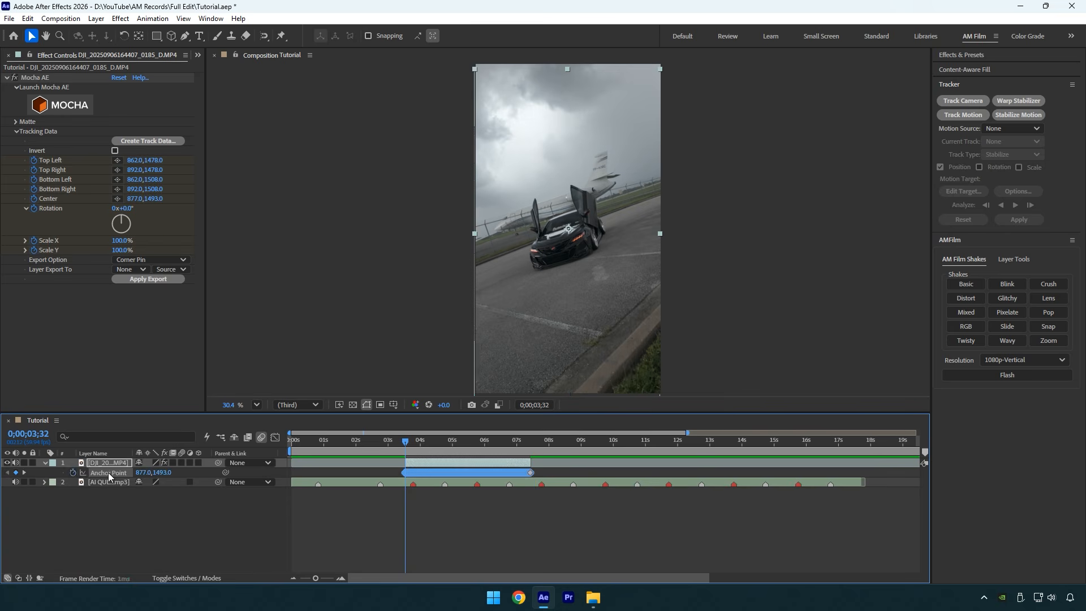
- Scale the stabilized clip to 73.5% so that it covers the frame's empty edges near the clip's end
{"action": "left_click_drag", "start_coordinate": [419, 439], "coordinate": [525, 440]}
{"action": "key", "text": "s"}
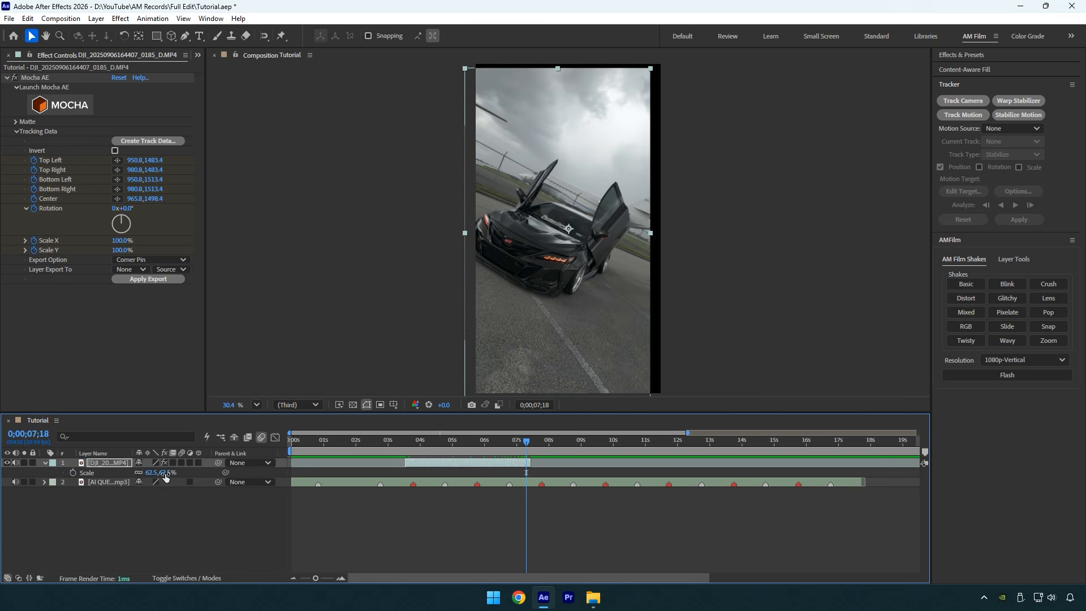
{"action": "left_click_drag", "start_coordinate": [153, 473], "coordinate": [158, 473]}
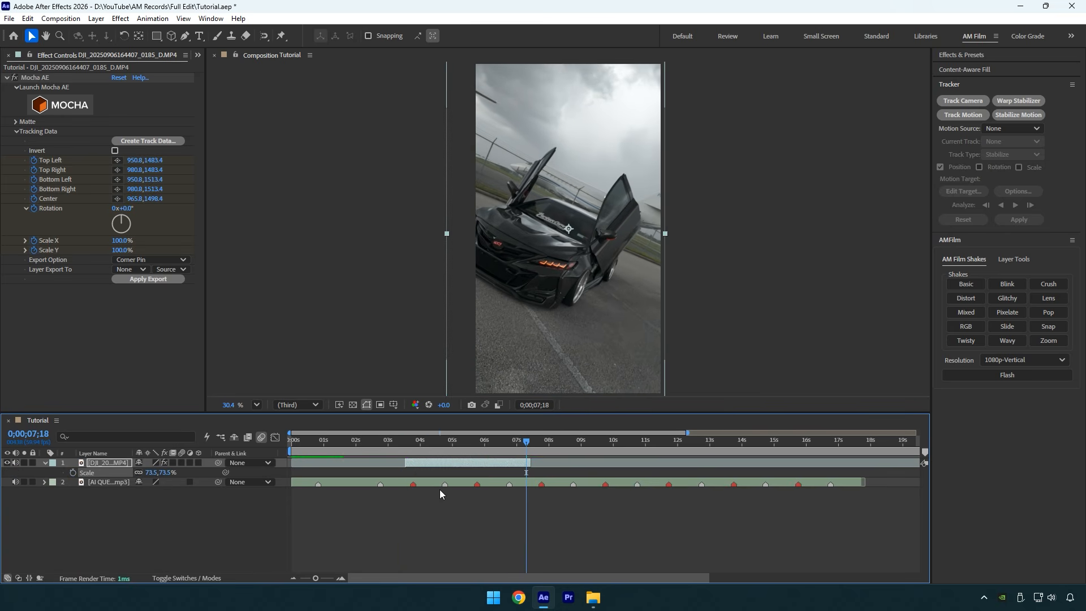
- Pre-compose the clip with all attributes moved and the duration matched to the layer, and place it at the timeline's start
{"action": "right_click", "coordinate": [459, 463]}
{"action": "left_click", "coordinate": [492, 368]}
{"action": "left_click", "coordinate": [459, 301]}
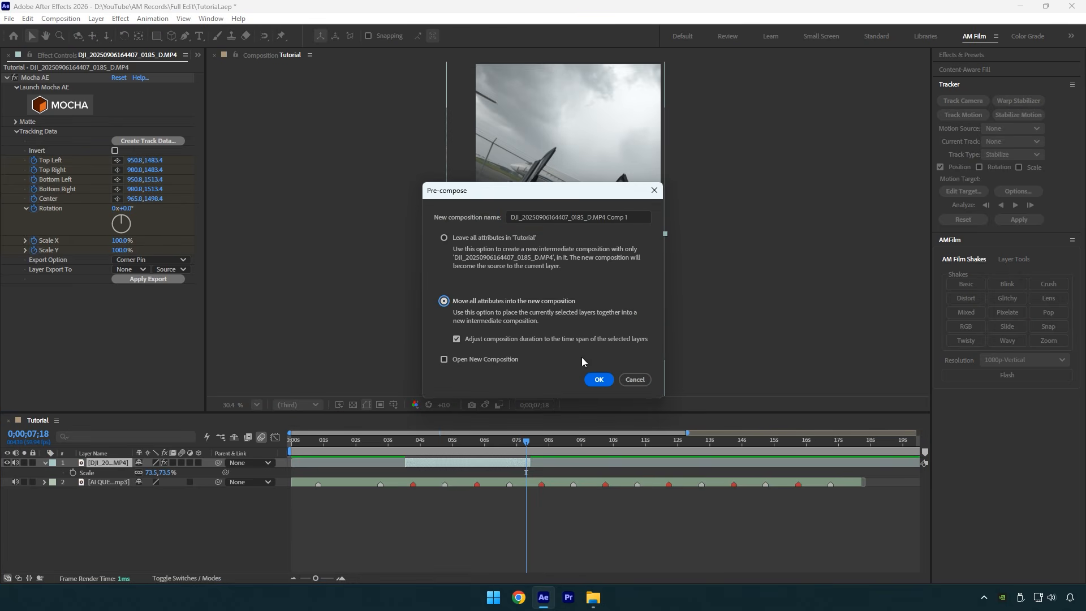
{"action": "left_click", "coordinate": [599, 380]}
{"action": "key", "text": "Home"}
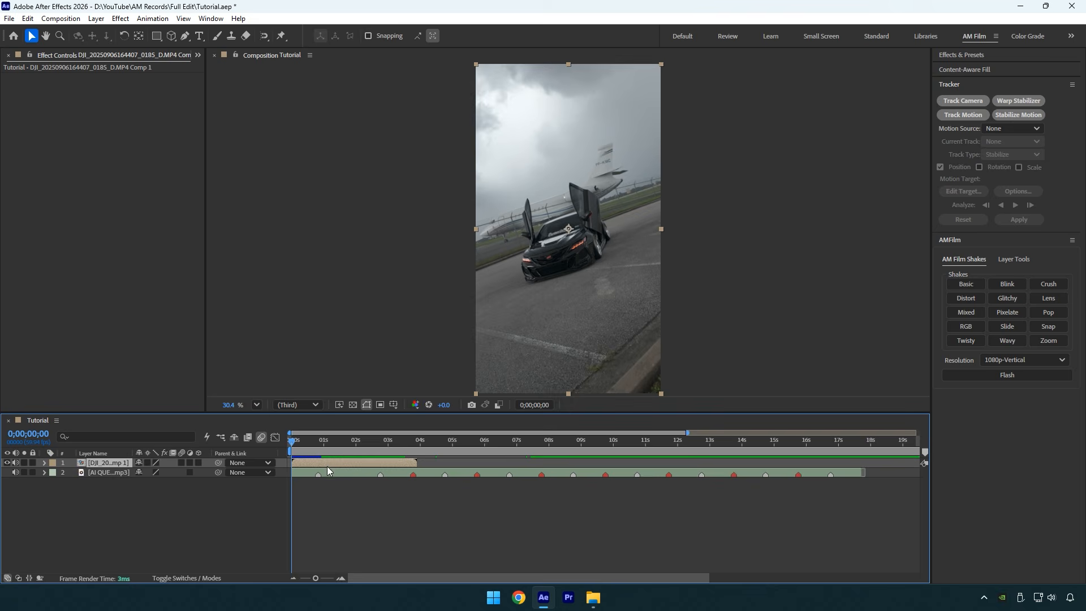
- Enable time remapping on the pre-composed clip
{"action": "right_click", "coordinate": [327, 466]}
{"action": "mouse_move", "coordinate": [368, 177]}
{"action": "left_click", "coordinate": [526, 174]}
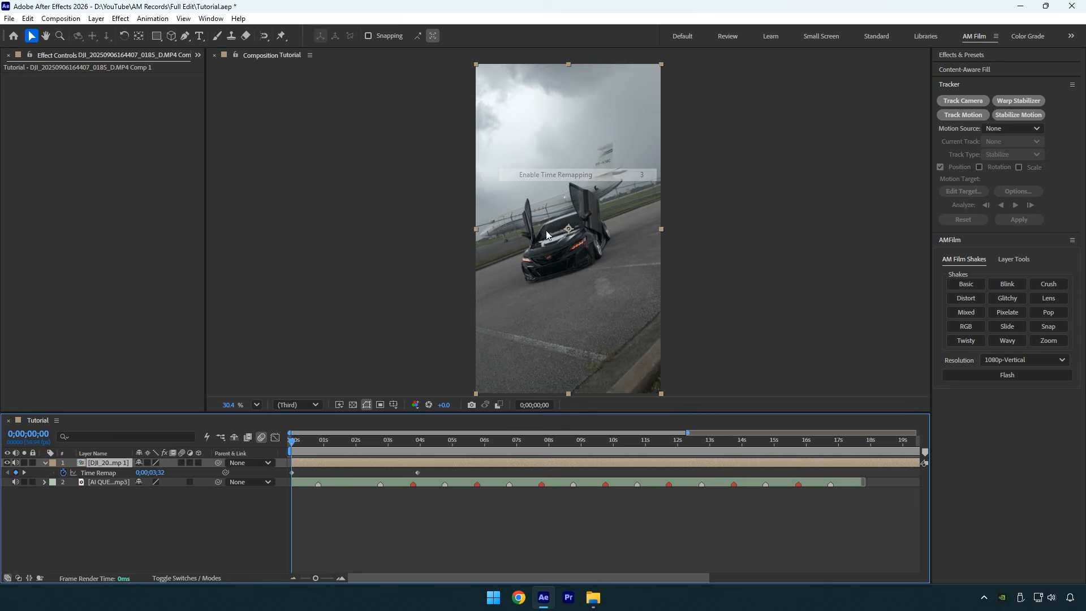
- Add a Time Remap keyframe of 0;00;07;20 at 0;00;05;46, cut off the layer there, and delete the old end keyframe
{"action": "left_click_drag", "start_coordinate": [440, 441], "coordinate": [467, 444]}
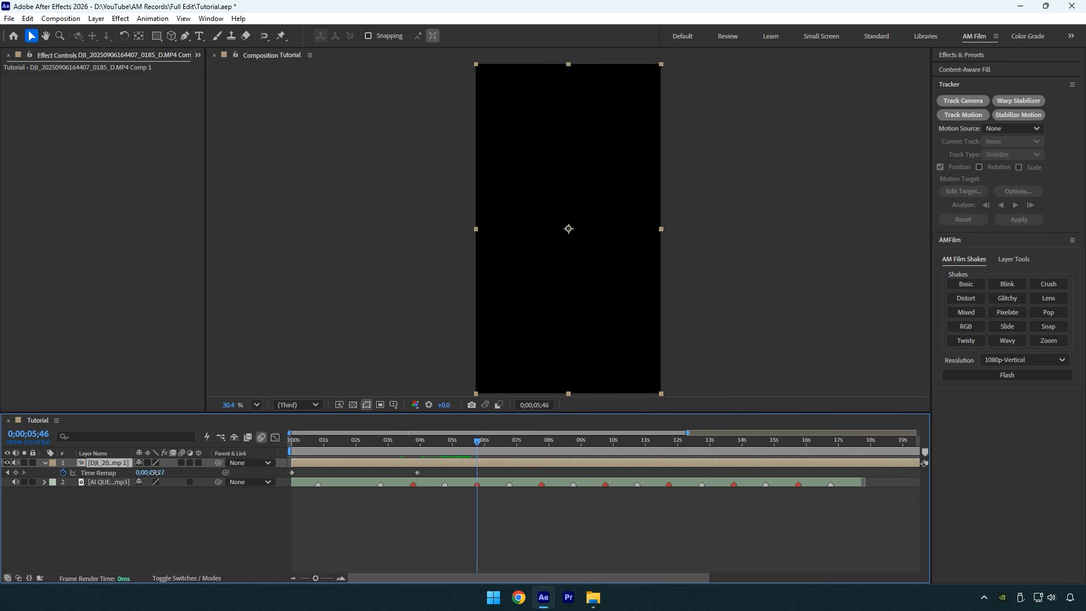
{"action": "left_click_drag", "start_coordinate": [154, 472], "coordinate": [151, 472]}
{"action": "key", "text": "ctrl+shift+d"}
{"action": "key", "text": "Delete"}
{"action": "left_click_drag", "start_coordinate": [436, 469], "coordinate": [406, 476]}
{"action": "key", "text": "Delete"}
- Apply Easy Ease to both Time Remap keyframes and return to the start of the timeline
{"action": "left_click_drag", "start_coordinate": [495, 471], "coordinate": [286, 484]}
{"action": "key", "text": "F9"}
{"action": "left_click_drag", "start_coordinate": [337, 442], "coordinate": [280, 451]}
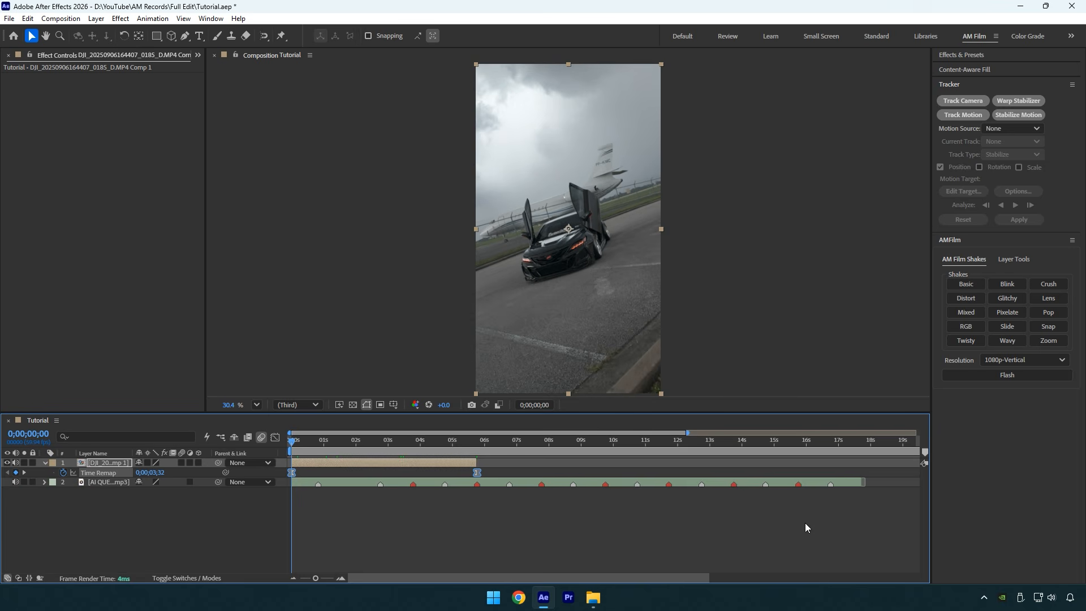
- Add composition markers 1 to 6 at the timeline start and on each music beat marker up to 0;00;05;46
{"action": "left_click", "coordinate": [923, 454]}
{"action": "key", "text": "k"}
{"action": "left_click", "coordinate": [923, 454]}
{"action": "key", "text": "k"}
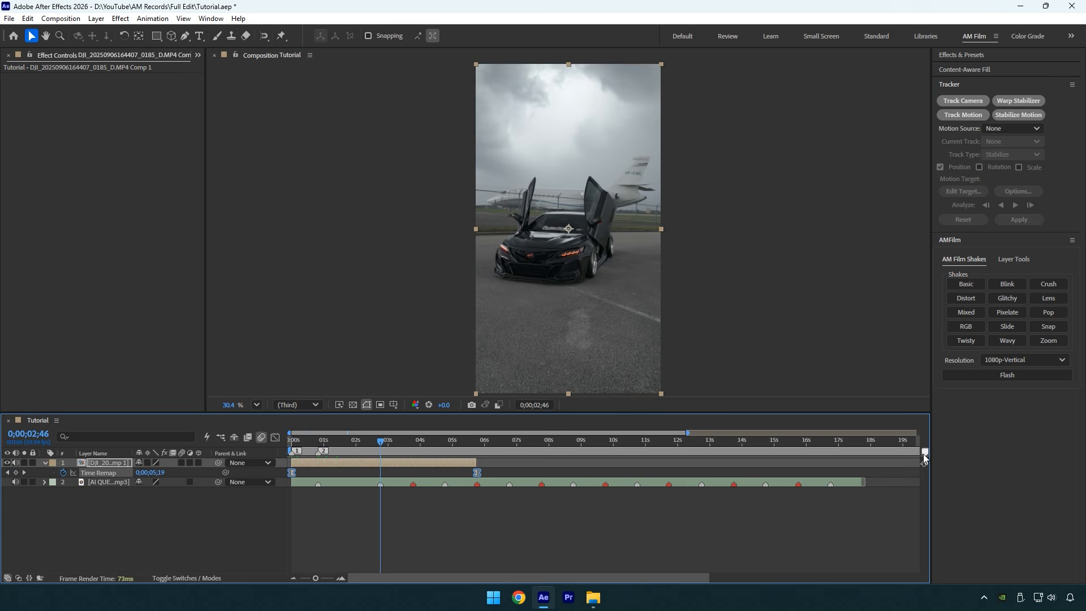
{"action": "left_click", "coordinate": [923, 453]}
{"action": "key", "text": "k"}
{"action": "left_click", "coordinate": [923, 453]}
{"action": "key", "text": "k"}
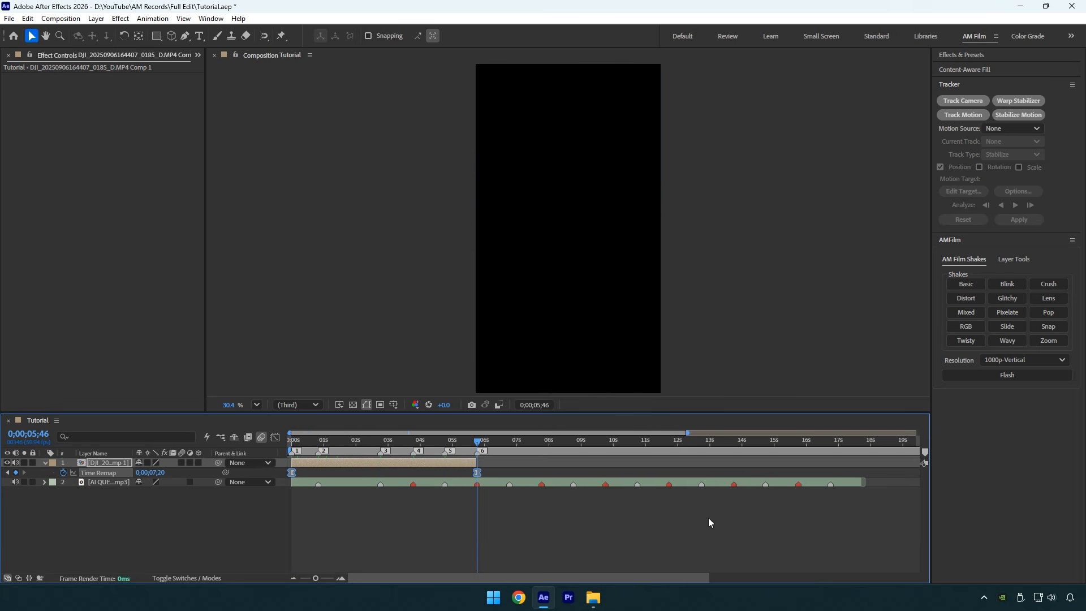
- Show the Time Remap curve as a value graph in the Graph Editor
{"action": "left_click", "coordinate": [274, 438]}
{"action": "right_click", "coordinate": [436, 506]}
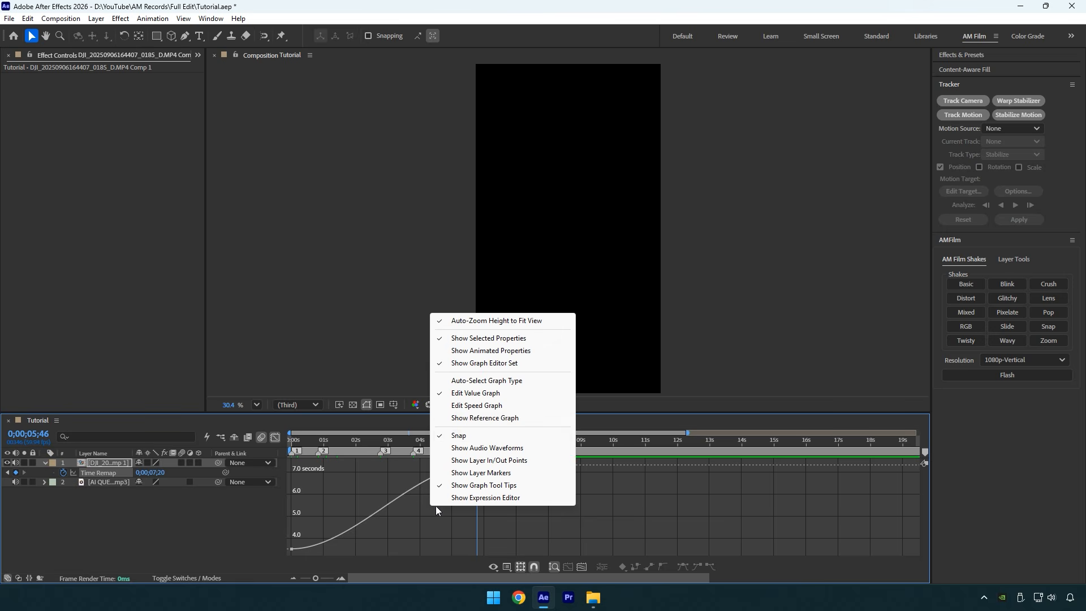
{"action": "left_click", "coordinate": [475, 392]}
- Add Time Remap keyframes between the markers at 0;00;00;30, 0;00;02;02, 0;00;03;25, 0;00;04;24 and 0;00;05;20
{"action": "left_click", "coordinate": [309, 441]}
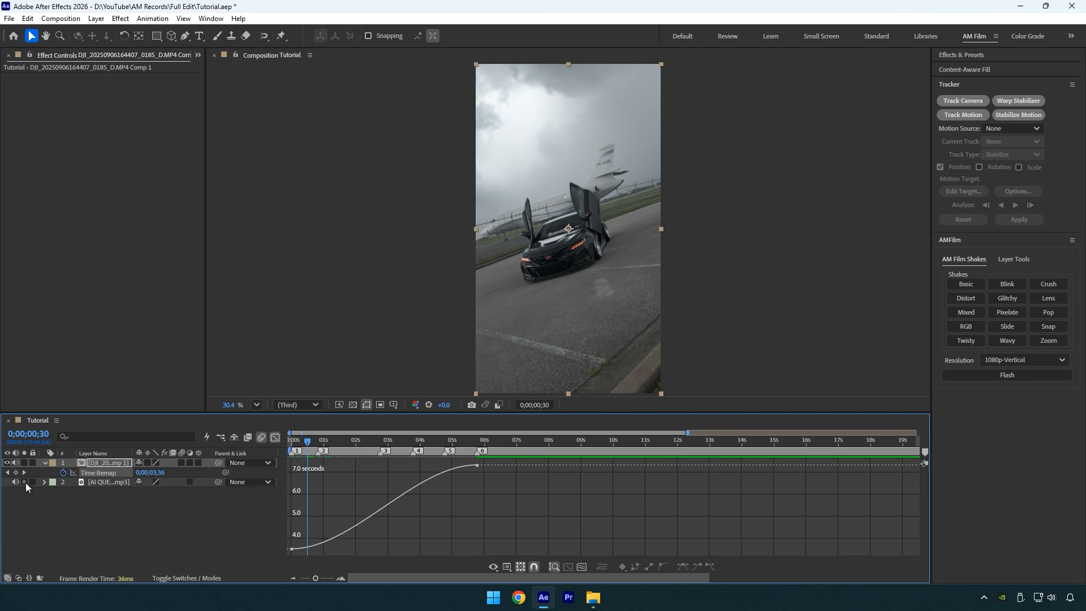
{"action": "left_click", "coordinate": [359, 441]}
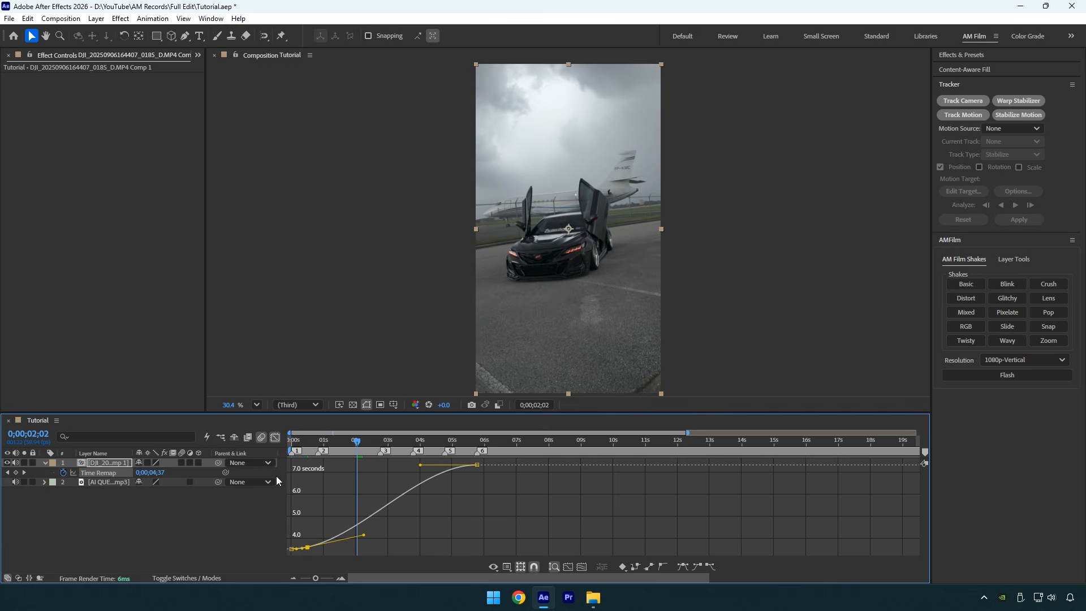
{"action": "left_click", "coordinate": [16, 472]}
{"action": "left_click", "coordinate": [401, 440]}
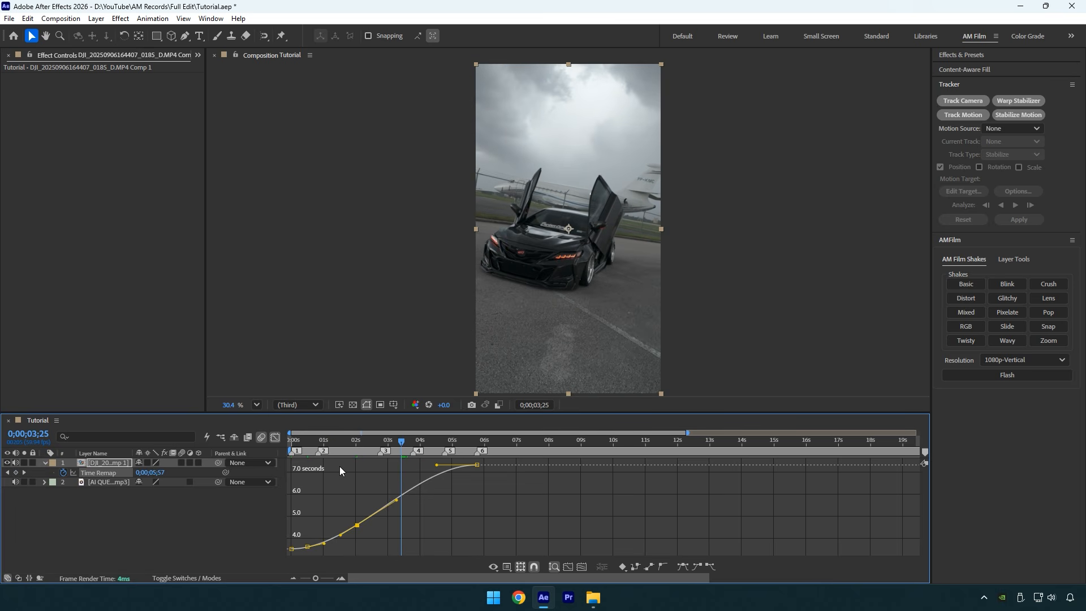
{"action": "left_click", "coordinate": [16, 473]}
{"action": "left_click", "coordinate": [431, 440]}
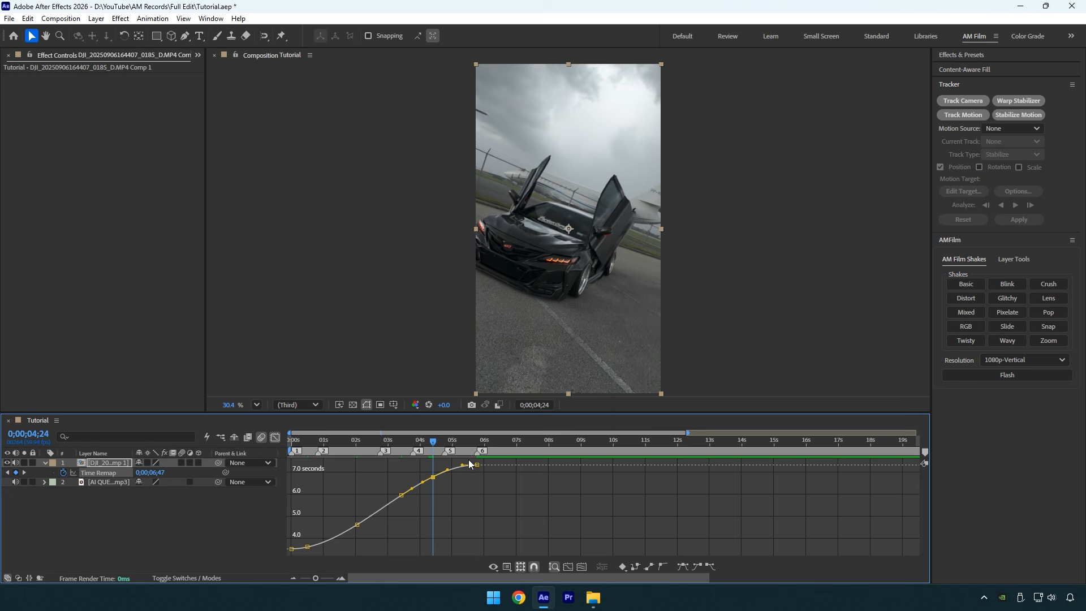
{"action": "left_click", "coordinate": [461, 441]}
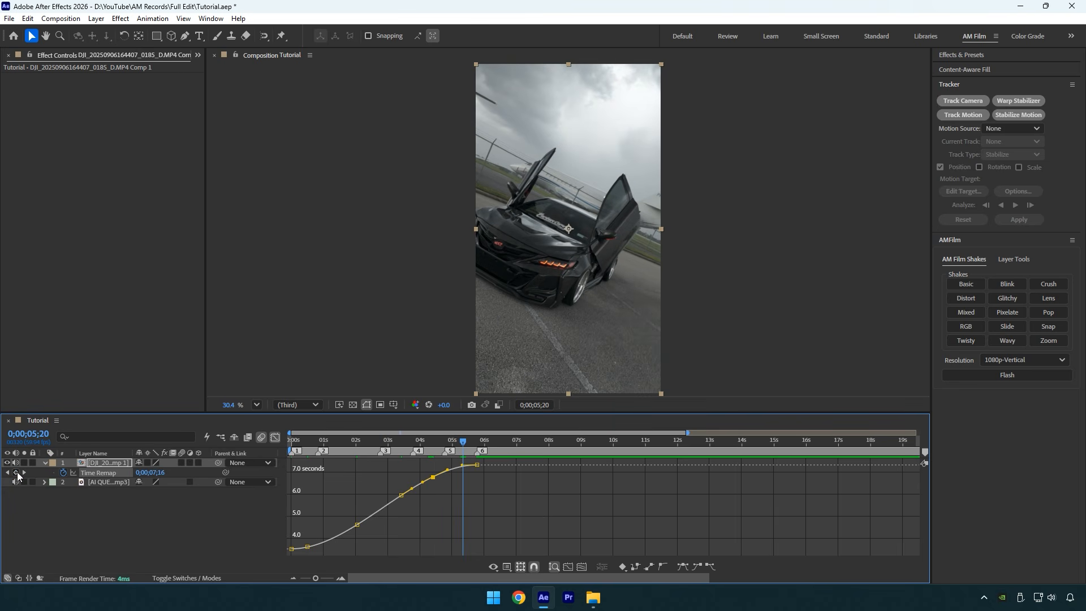
{"action": "key", "text": "Home"}
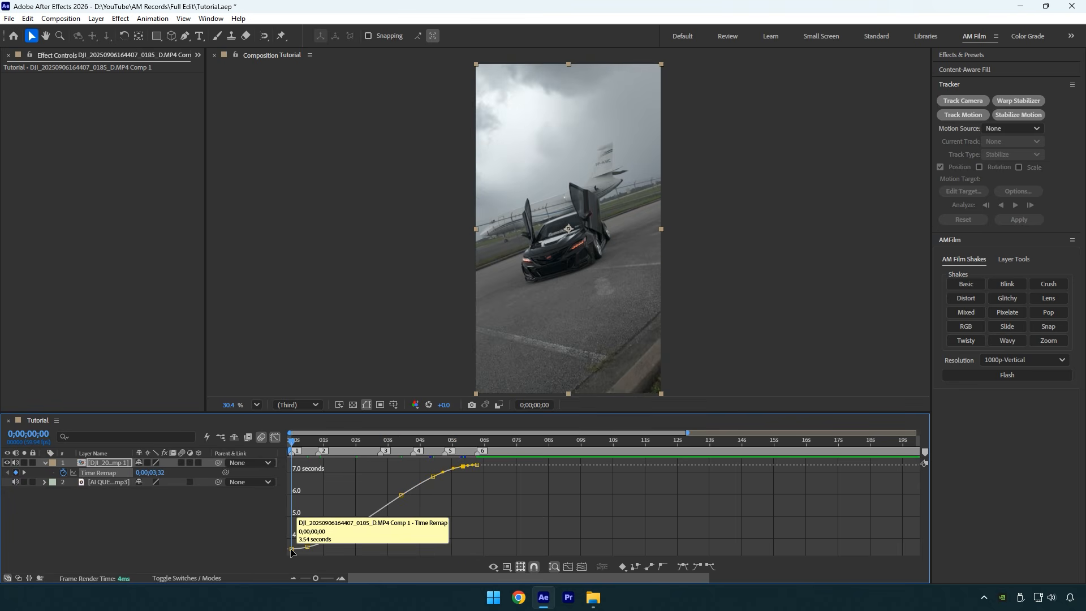
- Move the Time Remap keyframes to alternating high and low values, starting at 0;00;04;10, so the footage plays forward and backward
{"action": "left_click_drag", "start_coordinate": [292, 549], "coordinate": [309, 485]}
{"action": "left_click_drag", "start_coordinate": [357, 533], "coordinate": [358, 541]}
{"action": "left_click_drag", "start_coordinate": [400, 502], "coordinate": [441, 567]}
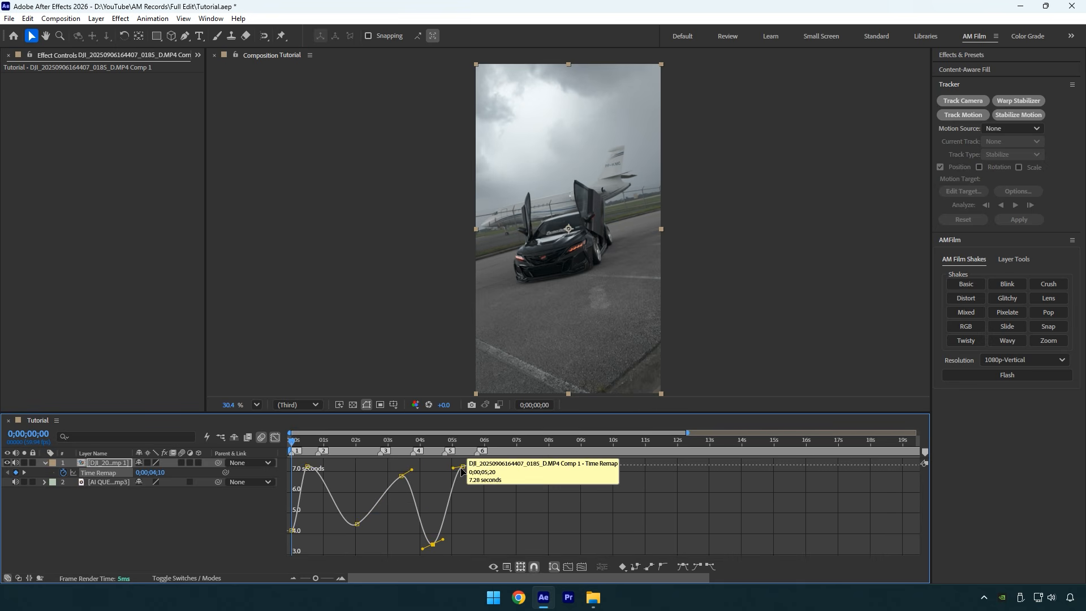
{"action": "left_click_drag", "start_coordinate": [478, 468], "coordinate": [491, 549]}
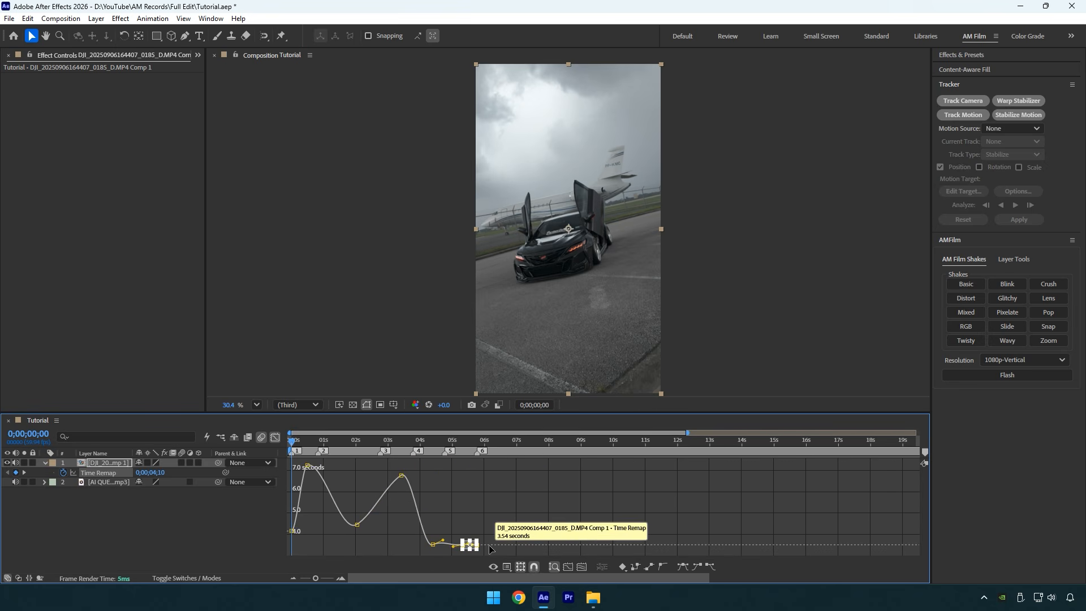
{"action": "key", "text": "ctrl+z"}
{"action": "left_click_drag", "start_coordinate": [492, 489], "coordinate": [483, 552]}
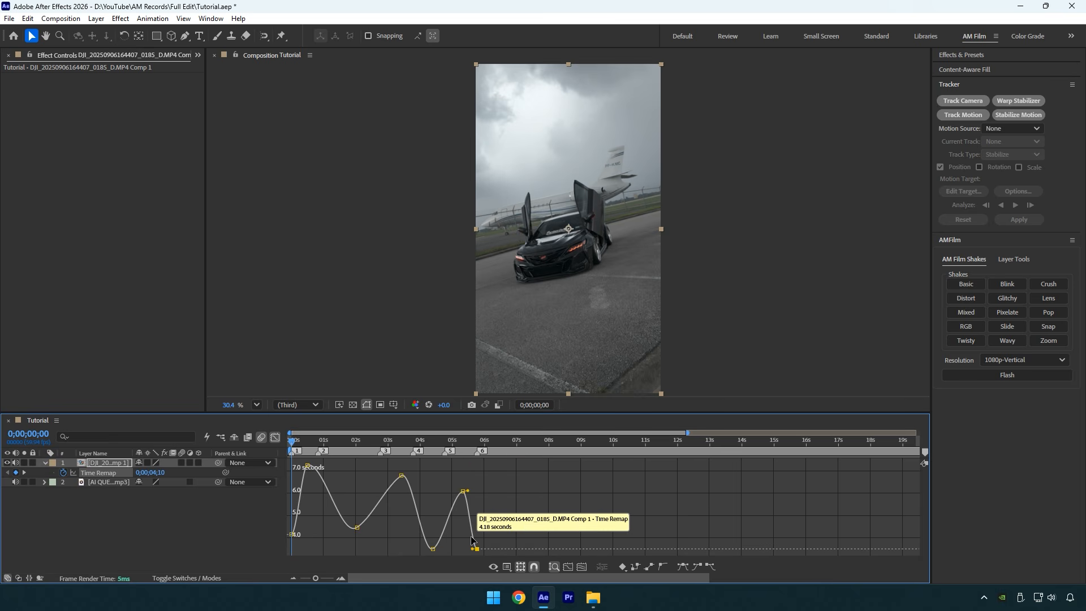
- Level and lengthen the keyframe handles so the value curve's peaks and valleys become smooth and rounded
{"action": "left_click_drag", "start_coordinate": [468, 491], "coordinate": [447, 491]}
{"action": "left_click_drag", "start_coordinate": [443, 548], "coordinate": [417, 544]}
{"action": "left_click_drag", "start_coordinate": [412, 469], "coordinate": [417, 475]}
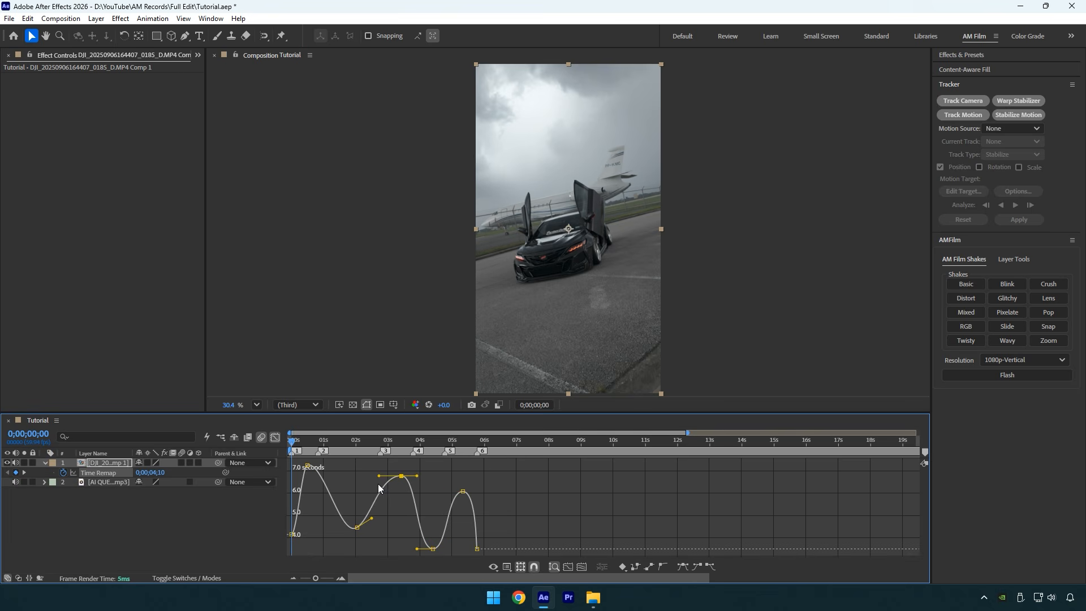
{"action": "left_click_drag", "start_coordinate": [372, 518], "coordinate": [378, 527]}
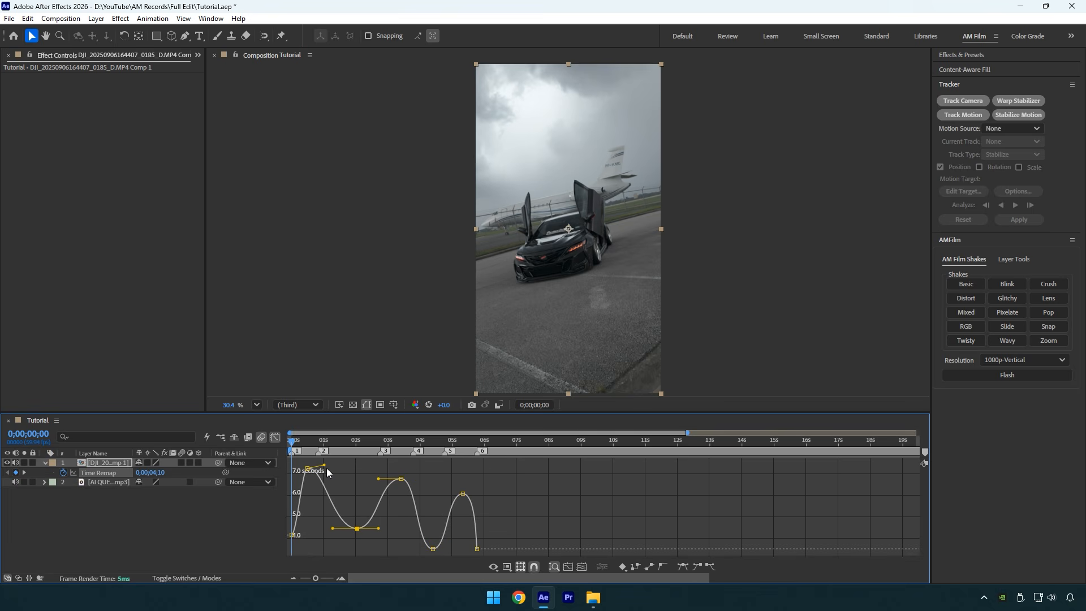
{"action": "left_click_drag", "start_coordinate": [328, 467], "coordinate": [327, 468]}
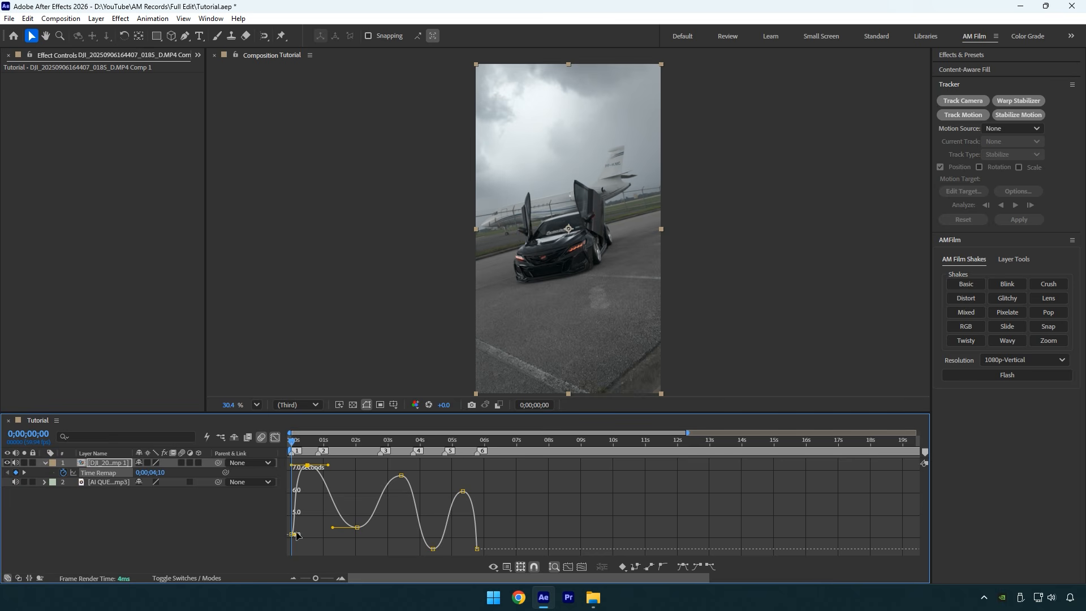
- Switch to the speed graph and adjust the first curve segment's handles so its speed peak falls on marker 2
{"action": "right_click", "coordinate": [357, 508]}
{"action": "left_click", "coordinate": [384, 387]}
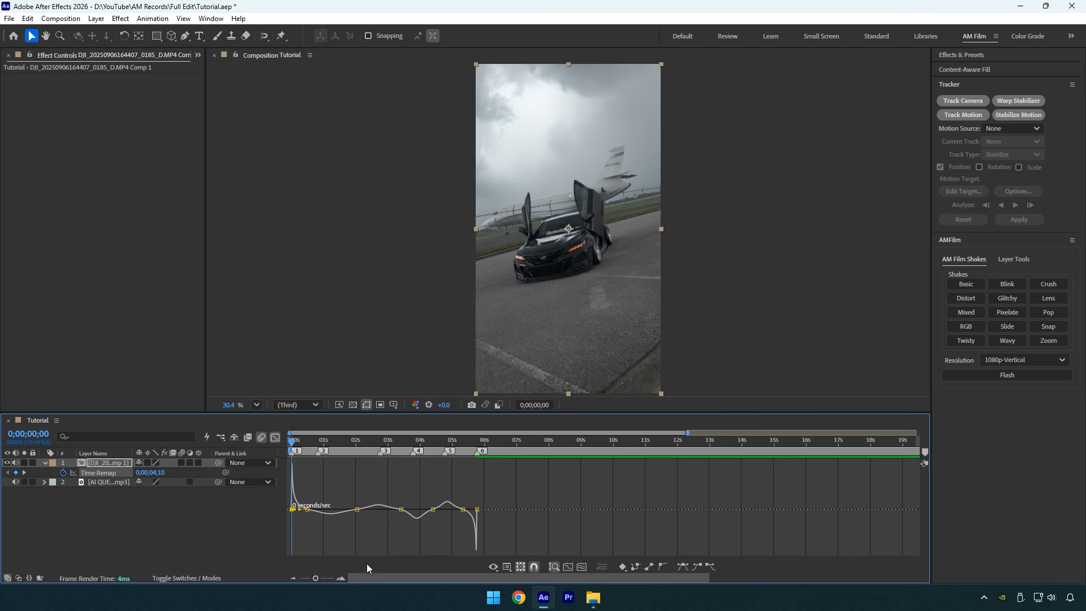
{"action": "key", "text": "="}
{"action": "left_click_drag", "start_coordinate": [351, 442], "coordinate": [345, 442]}
{"action": "left_click_drag", "start_coordinate": [354, 487], "coordinate": [315, 514]}
{"action": "left_click_drag", "start_coordinate": [397, 506], "coordinate": [340, 506]}
- Adjust the speed handles around marker 3 so the second speed peak lands on that beat
{"action": "left_click", "coordinate": [441, 440]}
{"action": "key", "text": "3"}
{"action": "mouse_move", "coordinate": [435, 491]}
{"action": "left_mouse_down"}
{"action": "mouse_move", "coordinate": [404, 523]}
{"action": "mouse_move", "coordinate": [455, 506]}
{"action": "left_mouse_up"}
{"action": "mouse_move", "coordinate": [527, 490]}
{"action": "left_mouse_down"}
{"action": "mouse_move", "coordinate": [496, 518]}
{"action": "mouse_move", "coordinate": [480, 507]}
{"action": "left_mouse_up"}
- Adjust the speed handles of the following keyframes so the speed peaks line up with markers 4 and 5
{"action": "key", "text": "space"}
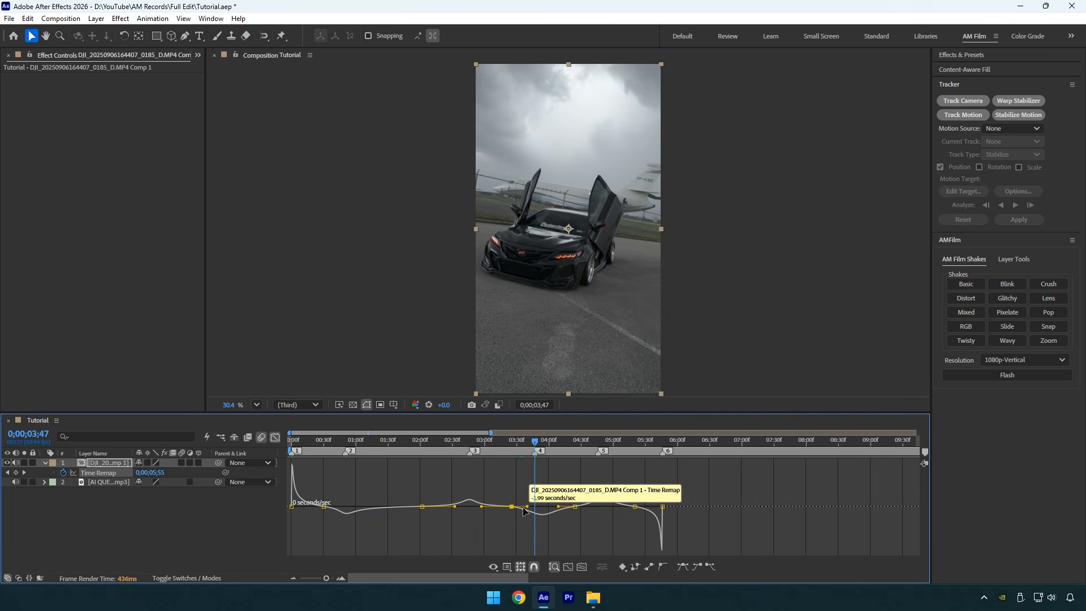
{"action": "left_click", "coordinate": [570, 500]}
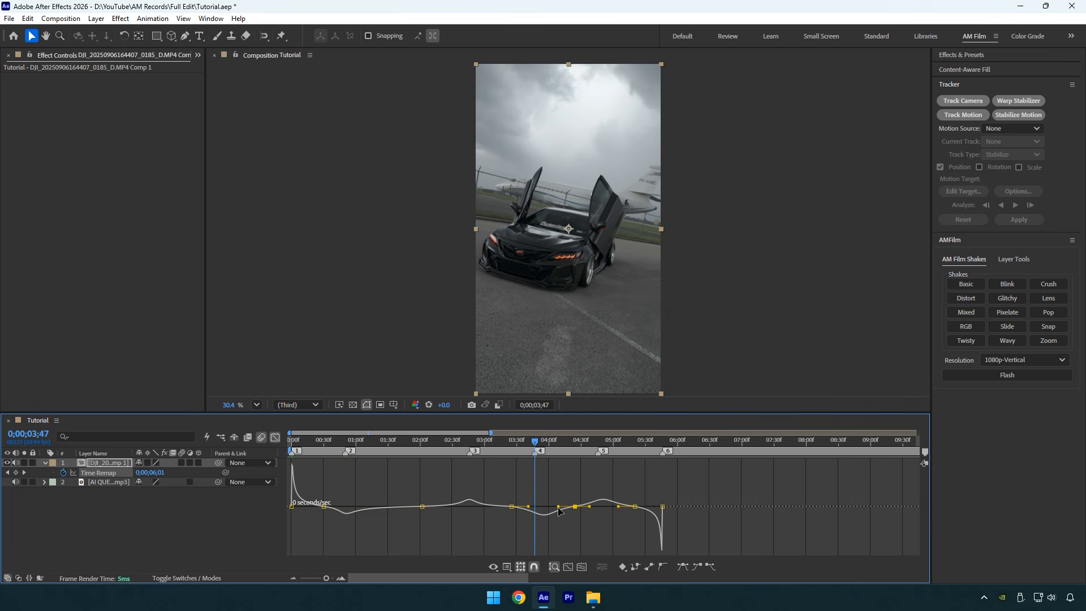
{"action": "left_click_drag", "start_coordinate": [558, 506], "coordinate": [633, 505]}
{"action": "left_click", "coordinate": [576, 503]}
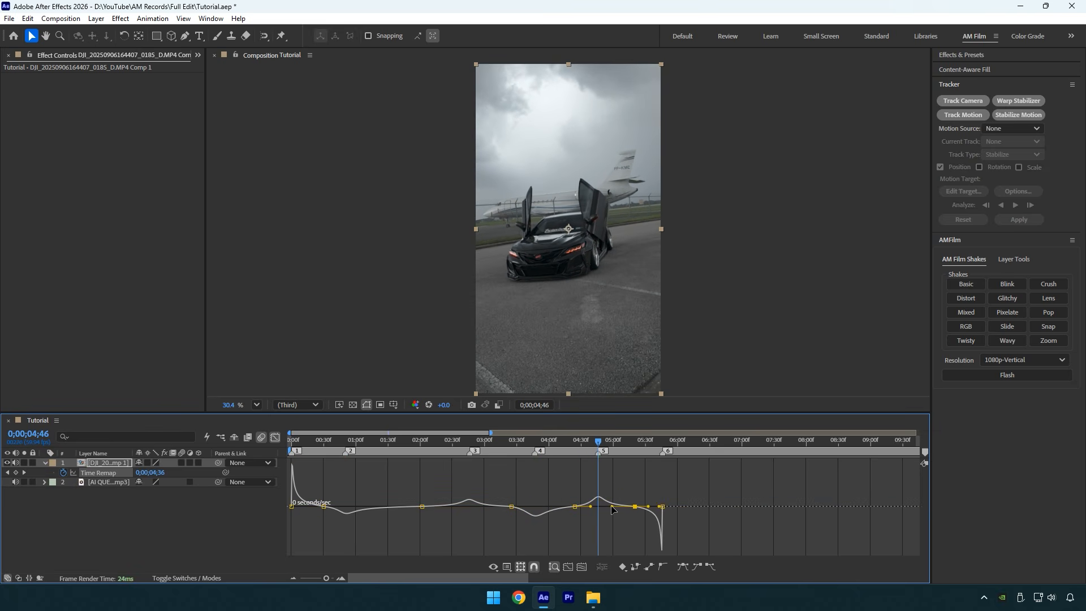
- Switch the time-remap curve back to the value graph and preview the edit from the start
{"action": "right_click", "coordinate": [618, 507]}
{"action": "left_click", "coordinate": [656, 373]}
{"action": "left_click_drag", "start_coordinate": [540, 440], "coordinate": [273, 452]}
{"action": "key", "text": "space"}
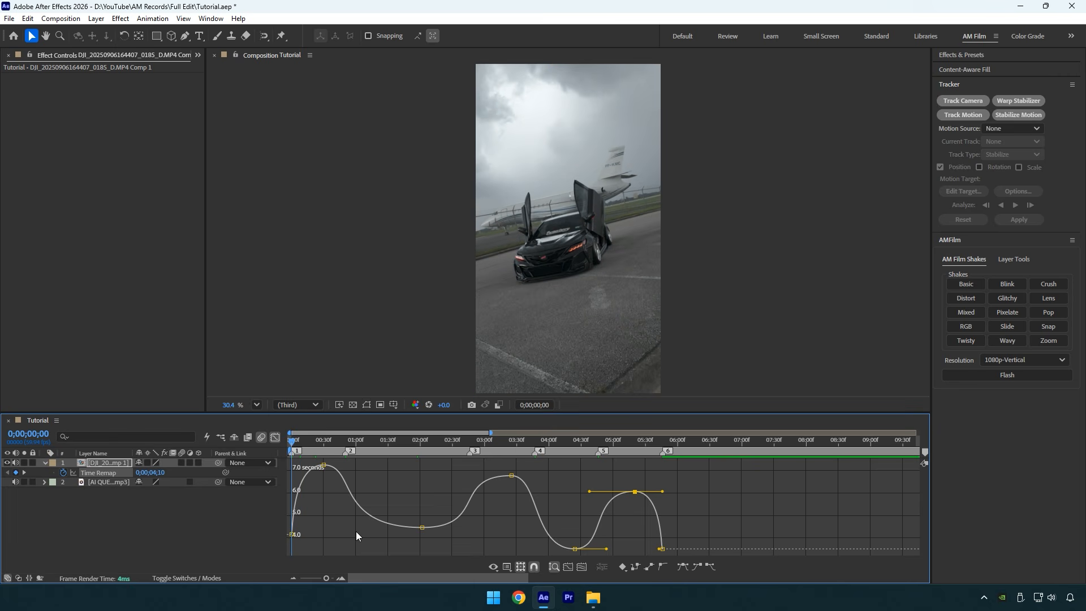
{"action": "key", "text": "space"}
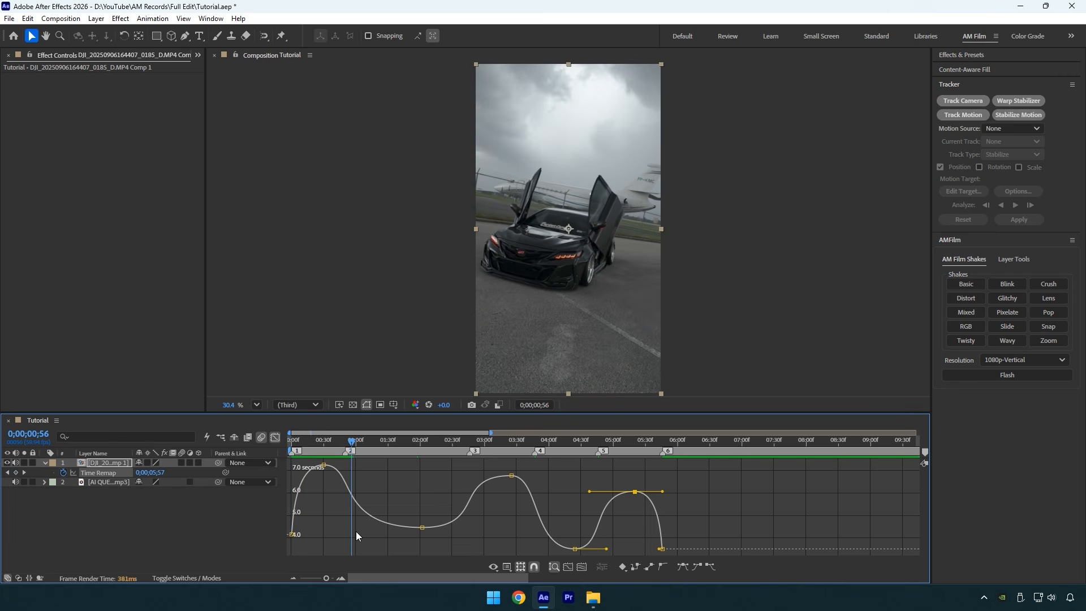
- Raise the first time-remap keyframe to 0;00;05;12 and play back the retimed clip
{"action": "left_click_drag", "start_coordinate": [292, 534], "coordinate": [293, 515]}
{"action": "key", "text": "space"}
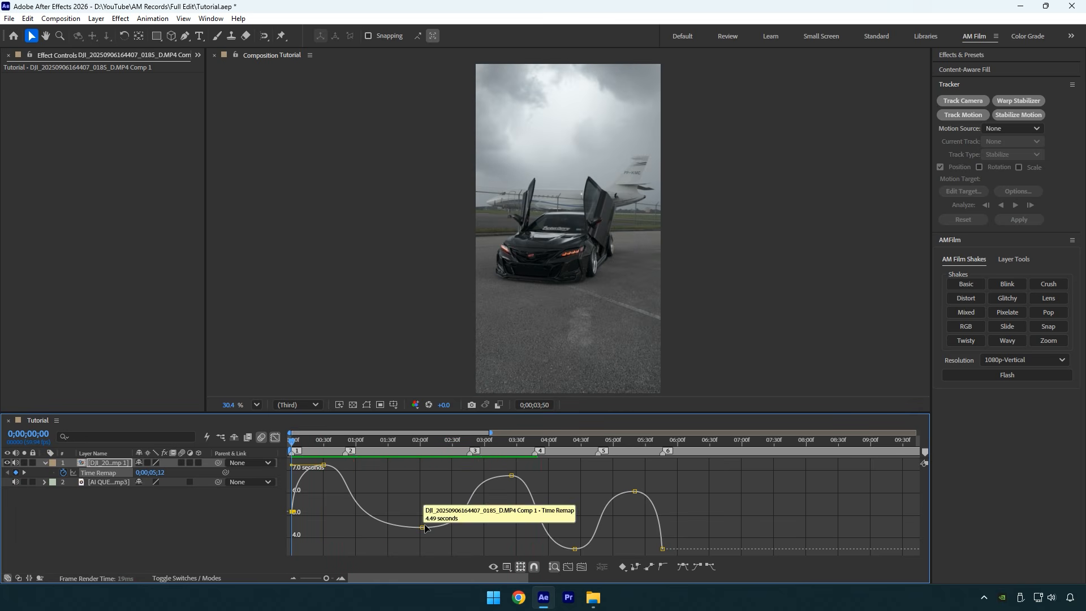
{"action": "left_click", "coordinate": [452, 440]}
{"action": "left_click", "coordinate": [434, 440]}
{"action": "key", "text": "space"}
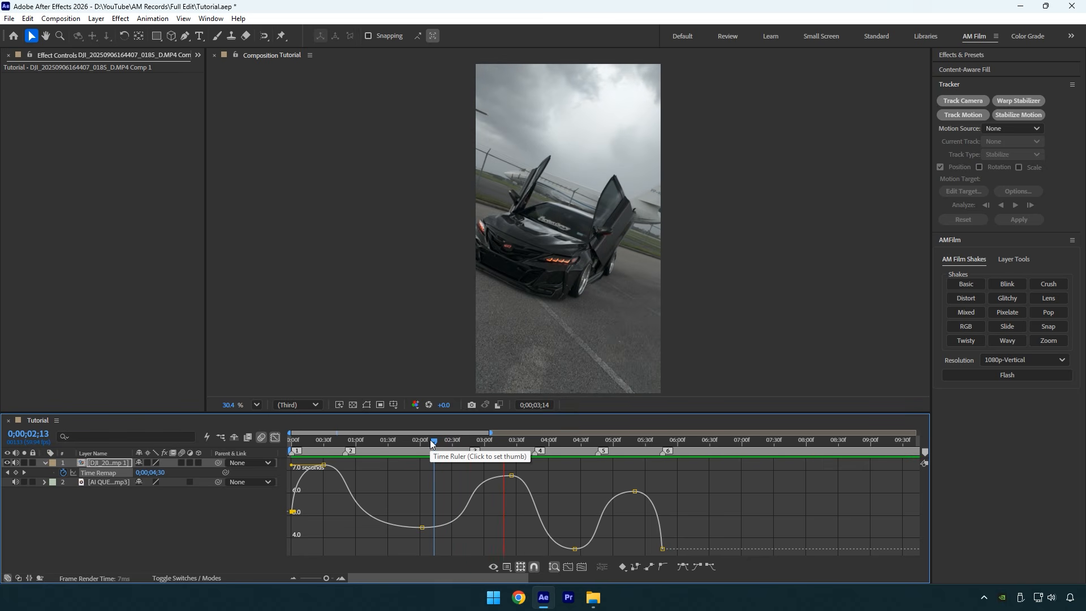
{"action": "left_click_drag", "start_coordinate": [574, 443], "coordinate": [264, 472]}
- Close the graph editor and move the stabilized clip's layer below the music layer
{"action": "left_click", "coordinate": [276, 437]}
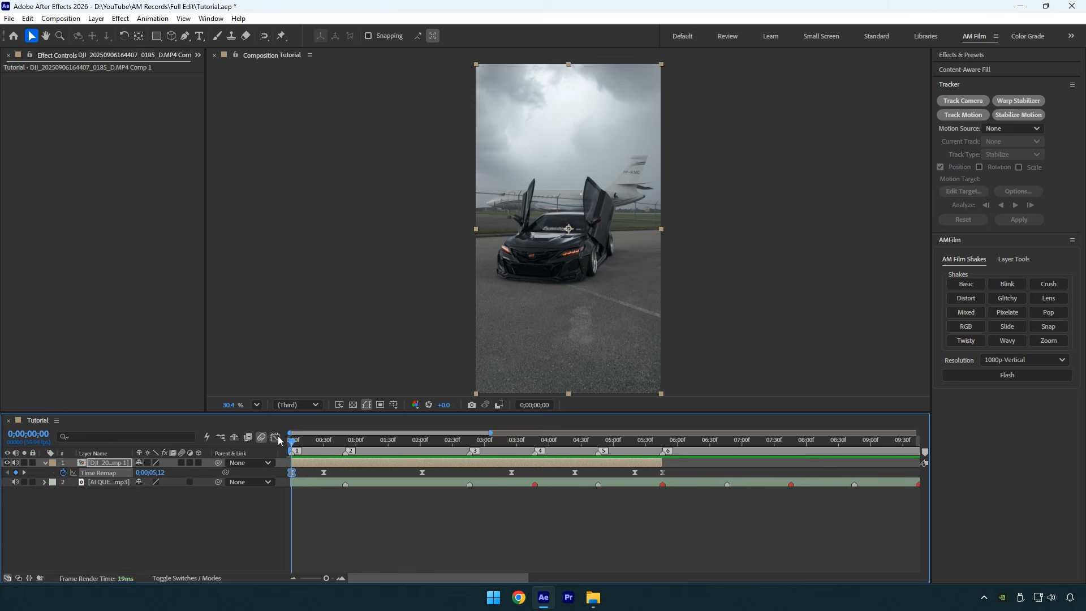
{"action": "left_click_drag", "start_coordinate": [93, 466], "coordinate": [90, 508]}
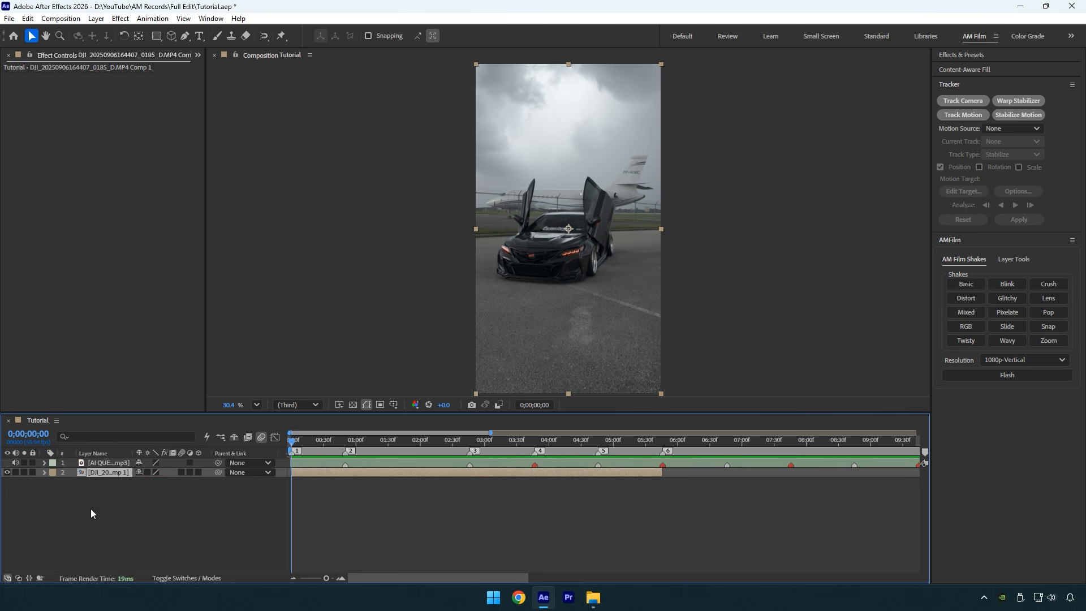
{"action": "left_click_drag", "start_coordinate": [326, 578], "coordinate": [315, 583]}
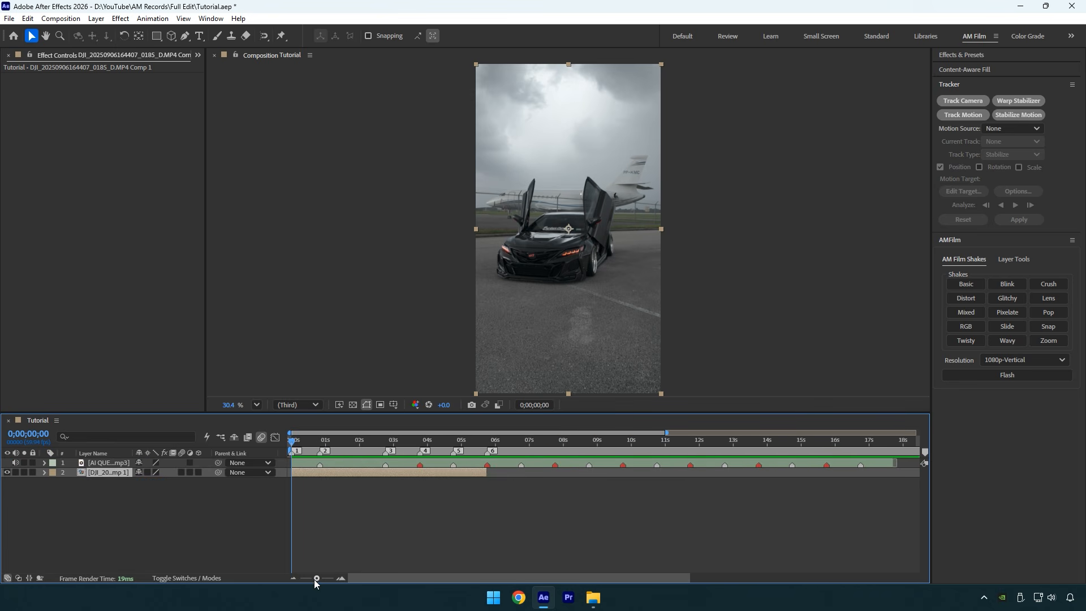
{"action": "left_click", "coordinate": [598, 599]}
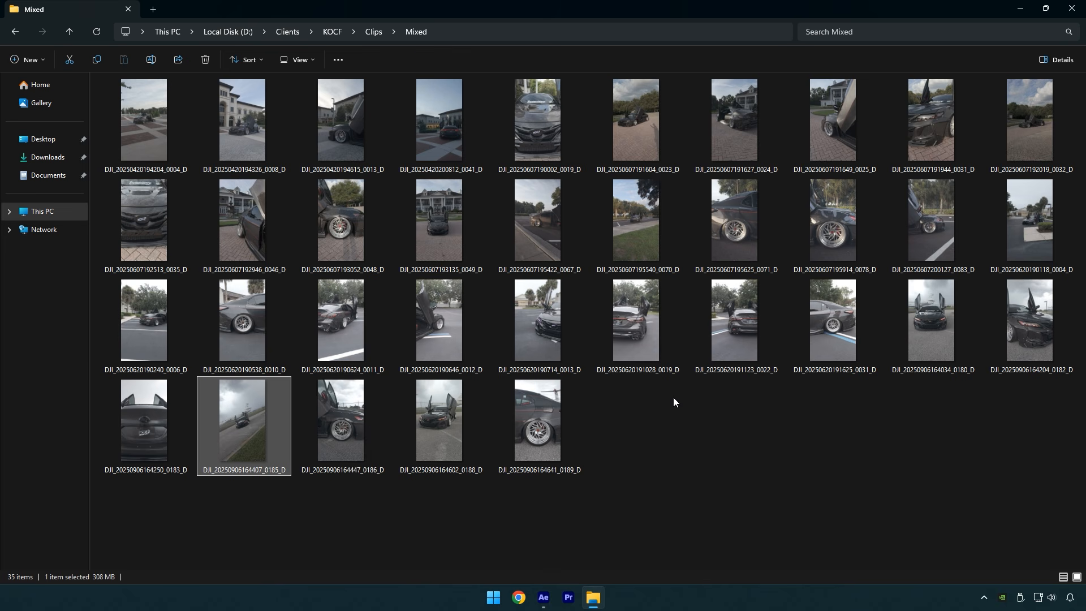
{"action": "left_click_drag", "start_coordinate": [439, 320], "coordinate": [523, 486]}
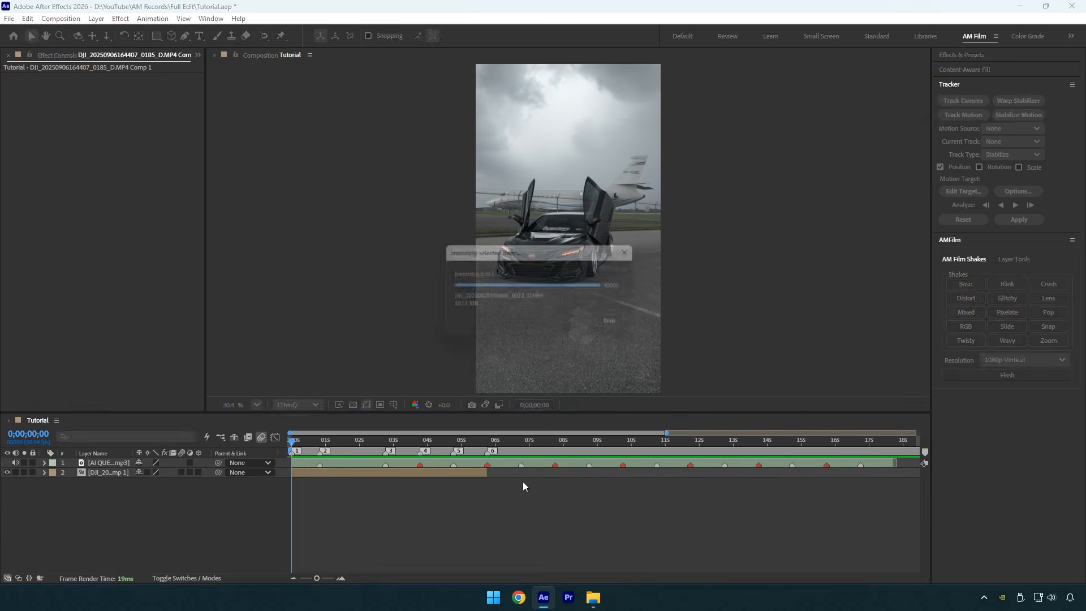
{"action": "left_click_drag", "start_coordinate": [504, 444], "coordinate": [771, 451]}
{"action": "key", "text": "["}
{"action": "key", "text": "alt+["}
{"action": "key", "text": "i"}
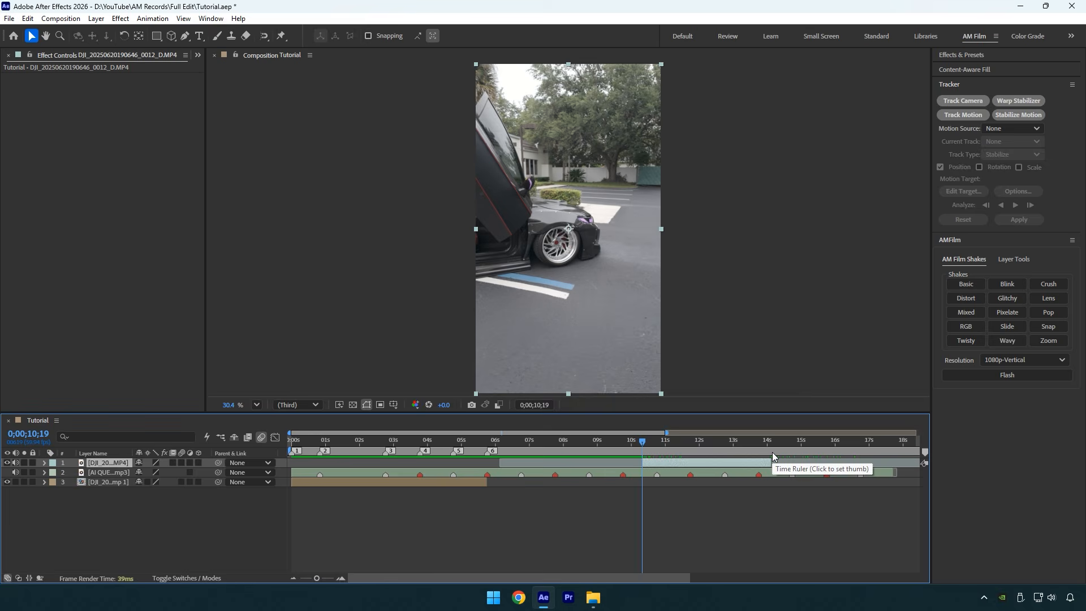
- Apply the Mocha AE effect to the new wheel clip and launch Mocha
{"action": "key", "text": "ctrl+space"}
{"action": "type", "text": "mo"}
{"action": "key", "text": "Return"}
{"action": "left_click", "coordinate": [66, 104]}
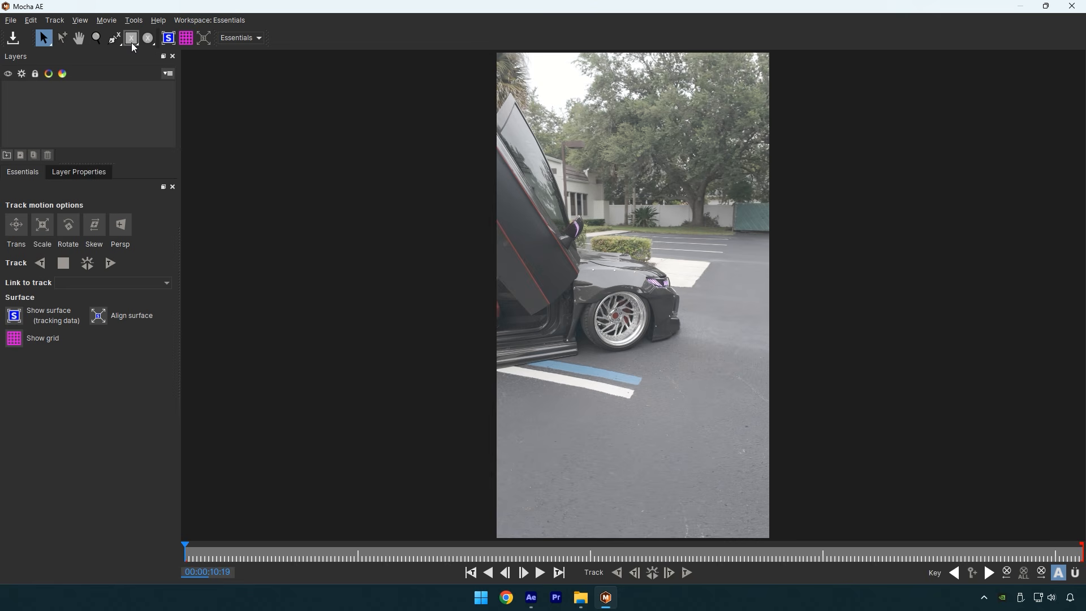
- Draw a square tracking shape over the front wheel, track its translation only across the clip, and return to the composition
{"action": "scroll", "coordinate": [539, 314], "scroll_direction": "up", "scroll_amount": 5}
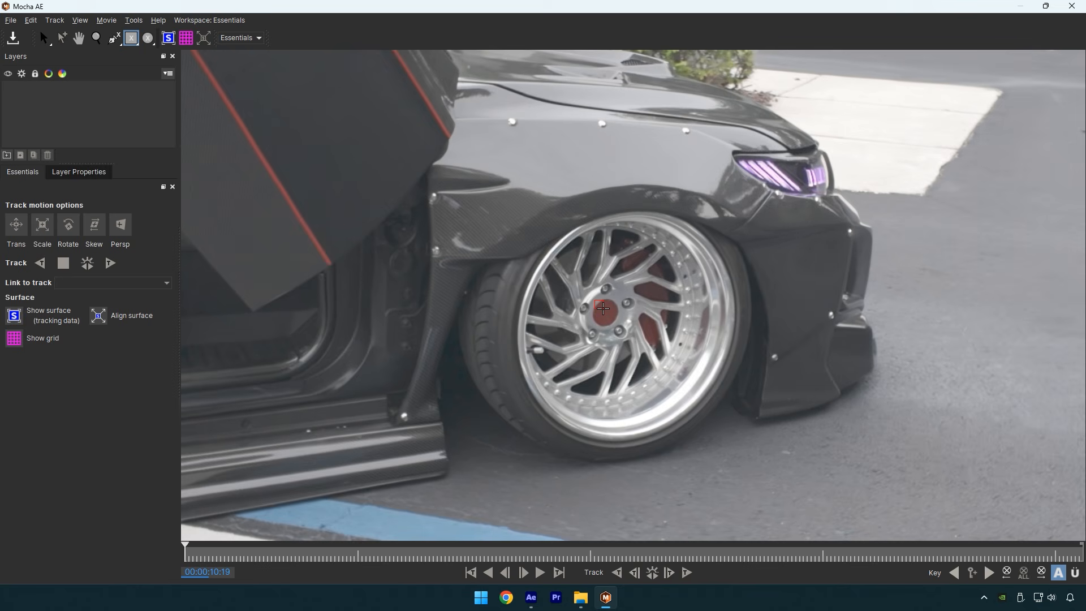
{"action": "mouse_move", "coordinate": [602, 308]}
{"action": "left_mouse_down"}
{"action": "mouse_move", "coordinate": [620, 330]}
{"action": "mouse_move", "coordinate": [500, 369]}
{"action": "left_mouse_up"}
{"action": "key", "text": "z"}
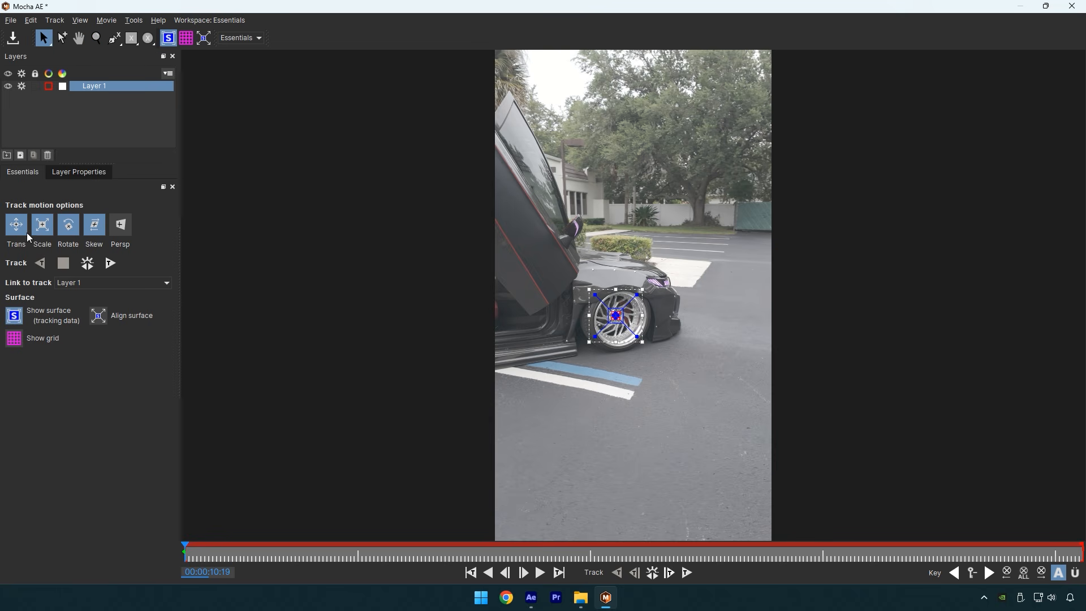
{"action": "left_click", "coordinate": [90, 266]}
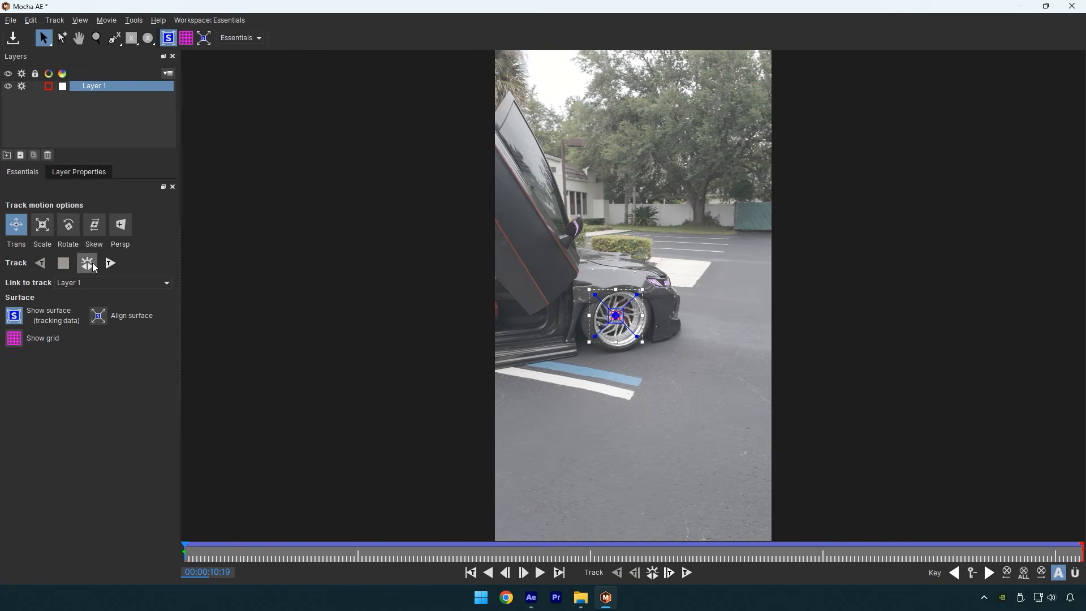
{"action": "left_click", "coordinate": [1071, 6]}
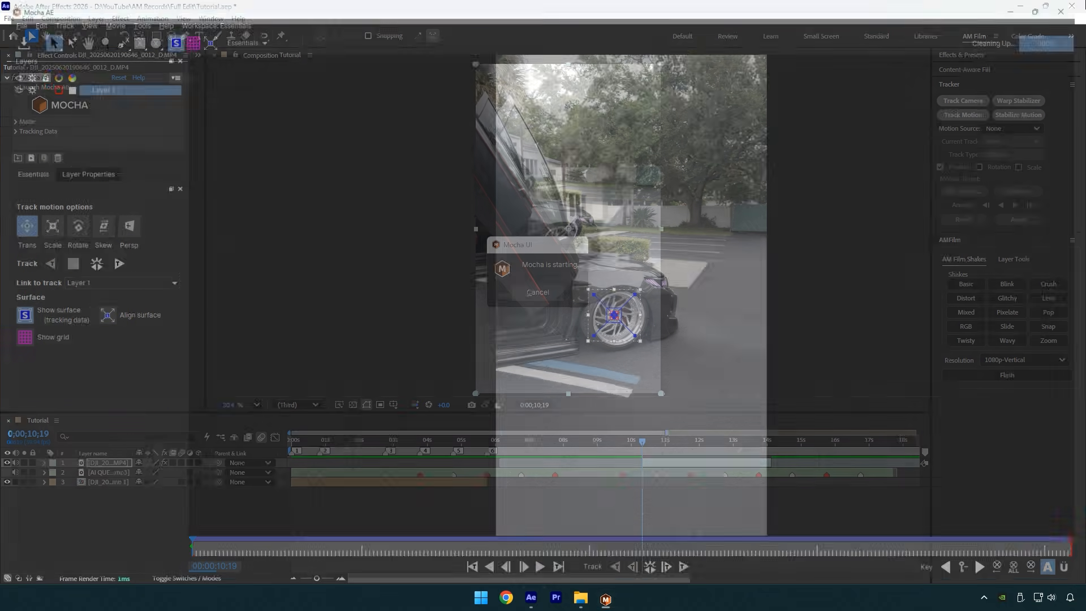
- Create the Mocha track data and copy the Center keyframes onto the clip's Anchor Point to stabilize the wheel
{"action": "left_click", "coordinate": [17, 132]}
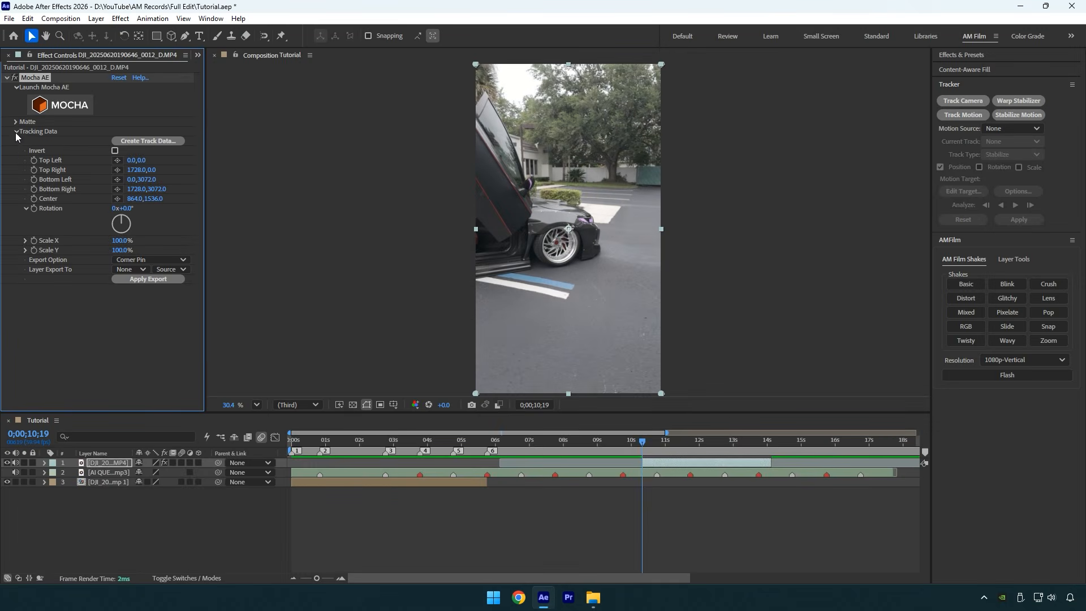
{"action": "left_click", "coordinate": [139, 142]}
{"action": "key", "text": "u"}
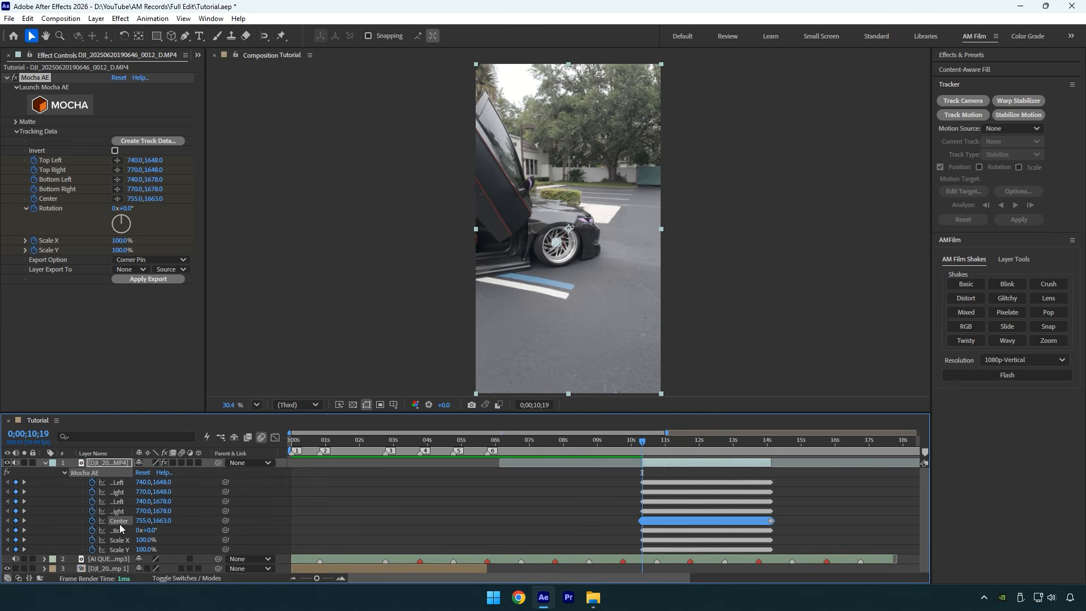
{"action": "key", "text": "a"}
{"action": "key", "text": "ctrl+v"}
- Check the stabilized clip through to its end and scale it up to fill the frame
{"action": "left_click_drag", "start_coordinate": [668, 443], "coordinate": [769, 443]}
{"action": "key", "text": "s"}
{"action": "left_click_drag", "start_coordinate": [151, 475], "coordinate": [159, 474]}
- Pre-compose the wheel clip with all attributes moved and its duration adjusted, and place it at the composition's start
{"action": "key", "text": "ctrl+shift+c"}
{"action": "left_click", "coordinate": [596, 378]}
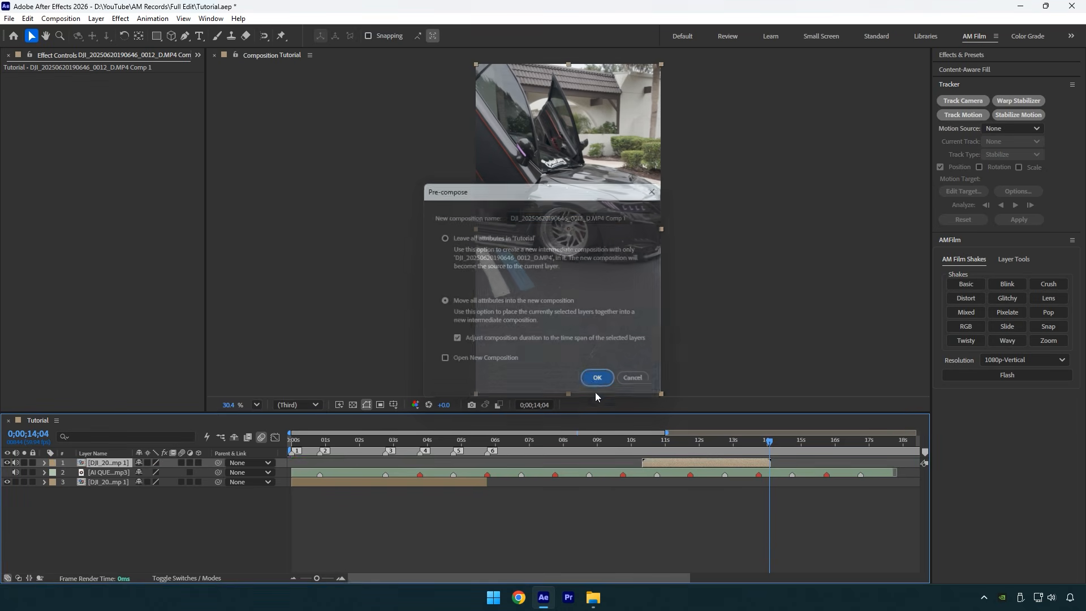
{"action": "key", "text": "Home"}
{"action": "key", "text": "bracketleft"}
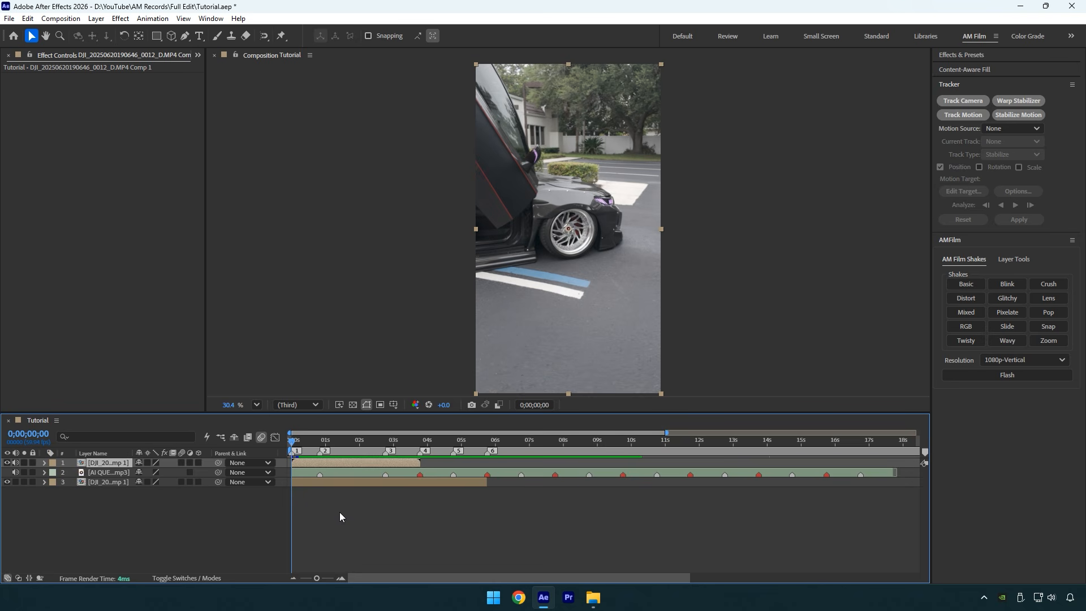
- Enable time remapping on the pre-composed clip and set its value at marker 4 to 0;00;14;06
{"action": "key", "text": "ctrl+alt+t"}
{"action": "left_click_drag", "start_coordinate": [398, 443], "coordinate": [409, 479]}
{"action": "mouse_move", "coordinate": [157, 473]}
{"action": "left_mouse_down"}
{"action": "mouse_move", "coordinate": [122, 473]}
{"action": "mouse_move", "coordinate": [174, 475]}
{"action": "left_mouse_up"}
{"action": "left_click", "coordinate": [340, 578]}
{"action": "left_click", "coordinate": [341, 578]}
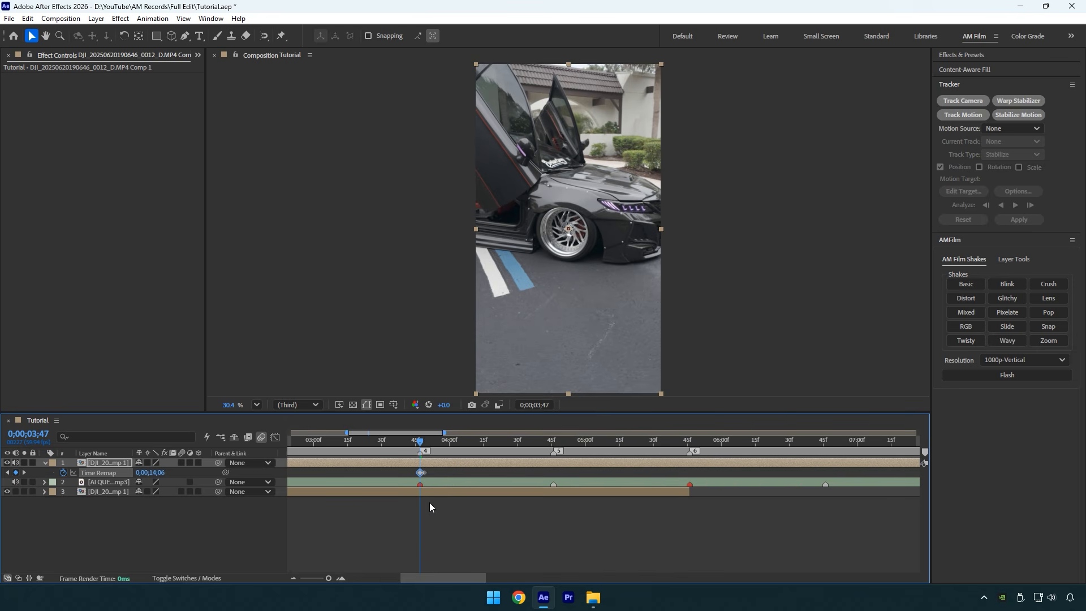
- Split the wheel clip at marker 4 and delete the part after it
{"action": "key", "text": "ctrl+shift+d"}
{"action": "key", "text": "Delete"}
{"action": "left_click", "coordinate": [414, 463]}
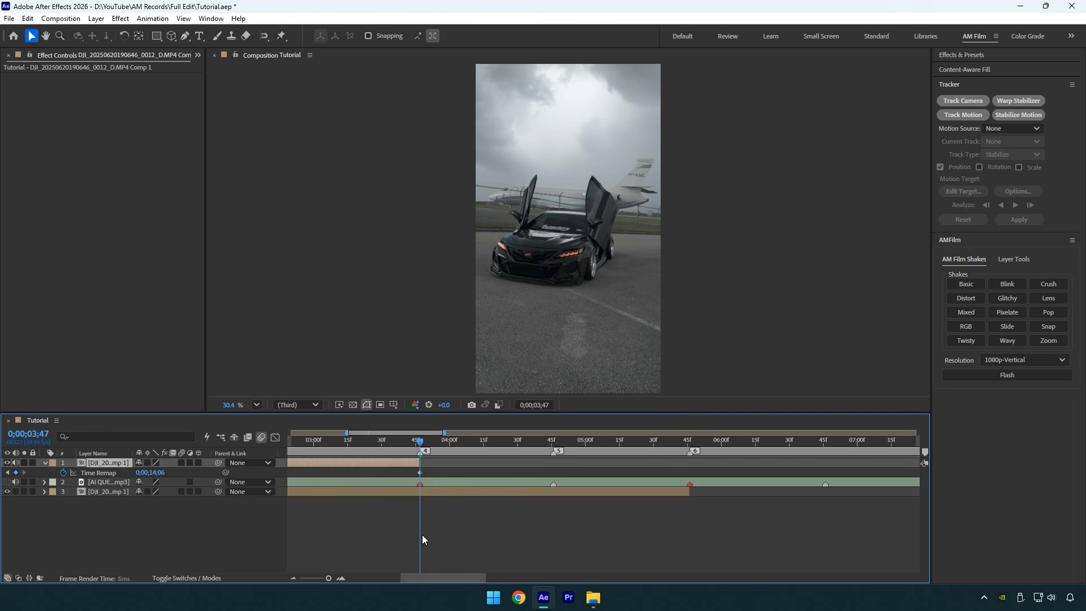
- Ease both time-remap keyframes of the wheel clip and show their curve in the graph editor
{"action": "left_click_drag", "start_coordinate": [328, 578], "coordinate": [319, 578]}
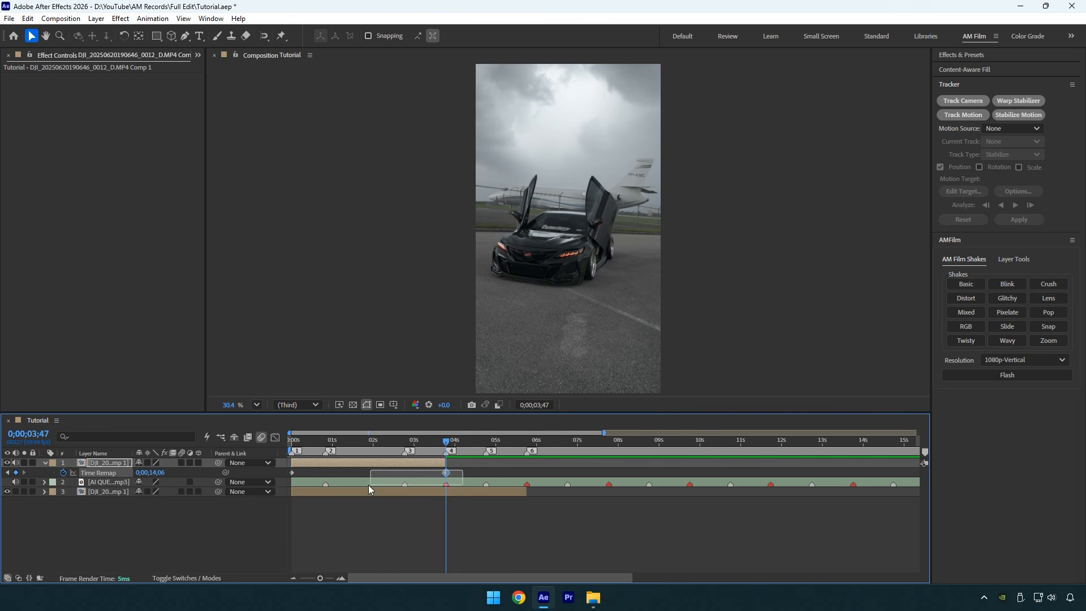
{"action": "left_click_drag", "start_coordinate": [368, 484], "coordinate": [294, 489]}
{"action": "left_click", "coordinate": [275, 437]}
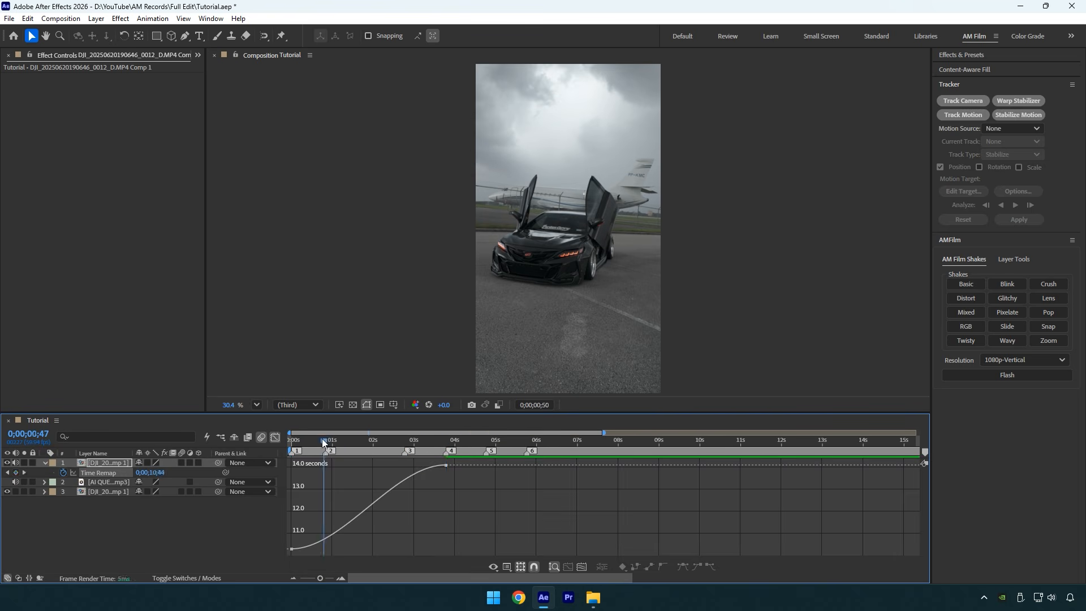
- Add time-remap keyframes about midway between markers 1 and 2, 2 and 3, and 3 and 4
{"action": "left_click_drag", "start_coordinate": [322, 441], "coordinate": [427, 435]}
{"action": "key", "text": "alt+shift+t"}
{"action": "key", "text": "alt+shift+t"}
{"action": "key", "text": "Home"}
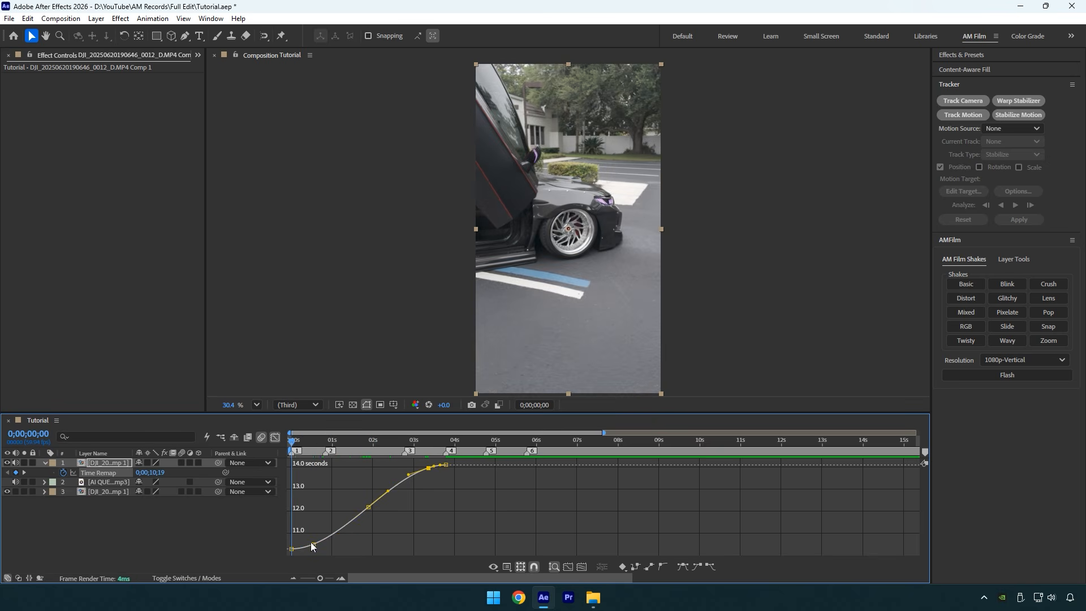
- Raise the second and fourth keyframes and lower the middle and last ones to form a back-and-forth curve
{"action": "left_click_drag", "start_coordinate": [311, 545], "coordinate": [314, 475]}
{"action": "left_click", "coordinate": [351, 440]}
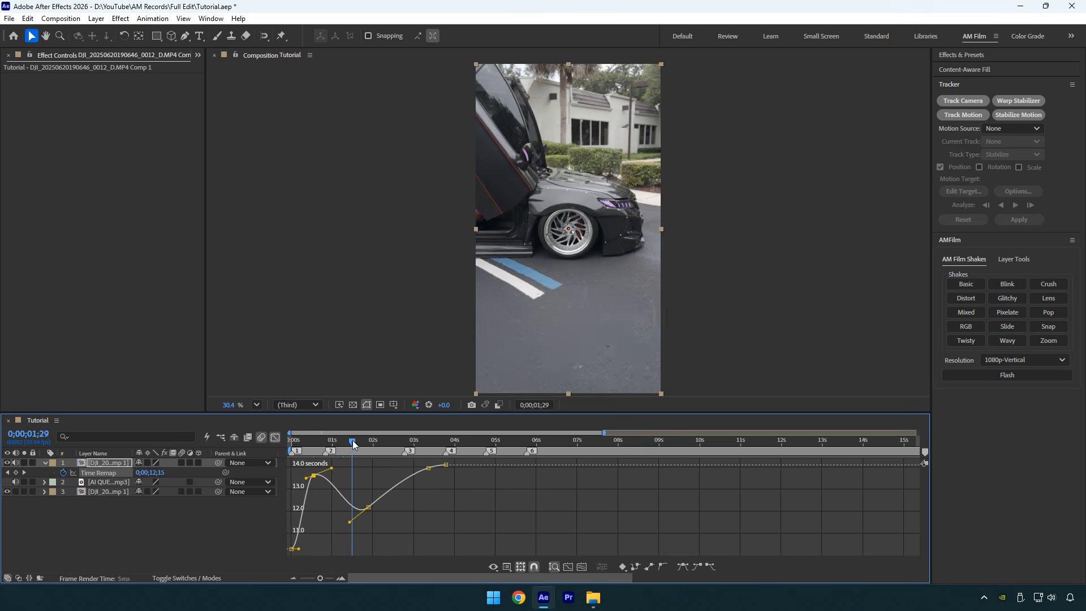
{"action": "key", "text": "k"}
{"action": "mouse_move", "coordinate": [368, 507]}
{"action": "left_mouse_down"}
{"action": "mouse_move", "coordinate": [368, 531]}
{"action": "mouse_move", "coordinate": [368, 521]}
{"action": "left_mouse_up"}
{"action": "left_click_drag", "start_coordinate": [428, 468], "coordinate": [442, 535]}
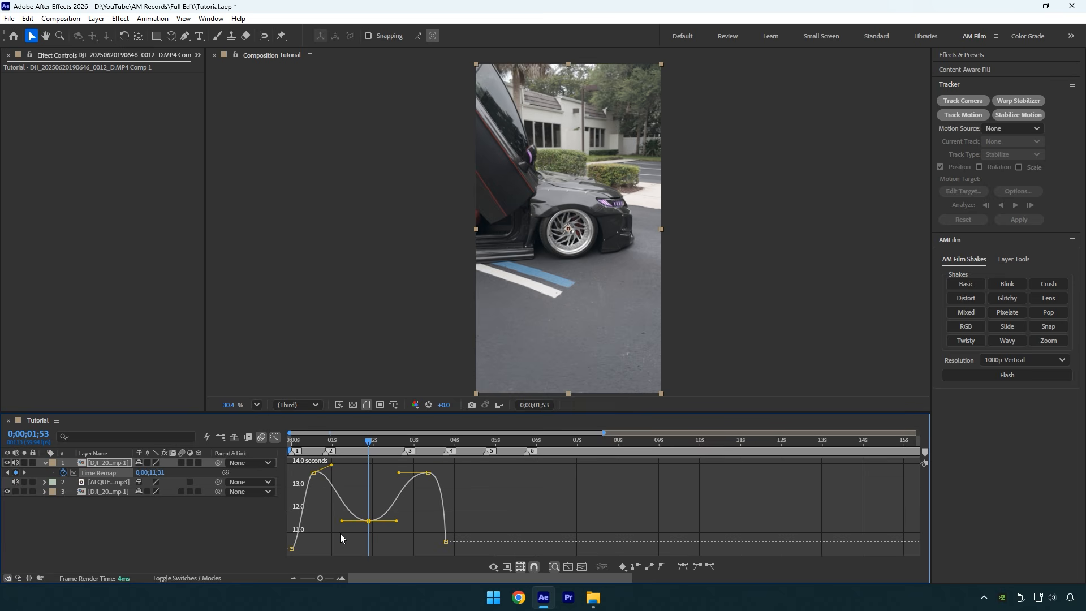
- Lengthen the first peak's handle toward the starting keyframe to round the curve, and preview it
{"action": "left_click_drag", "start_coordinate": [337, 466], "coordinate": [290, 466]}
{"action": "left_click", "coordinate": [286, 439]}
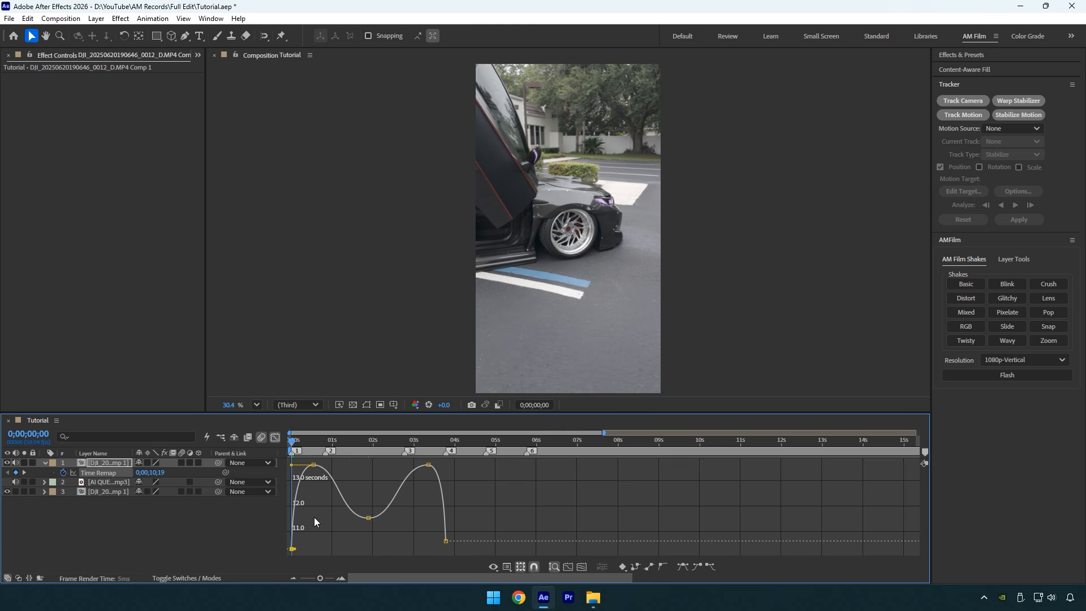
{"action": "key", "text": "space"}
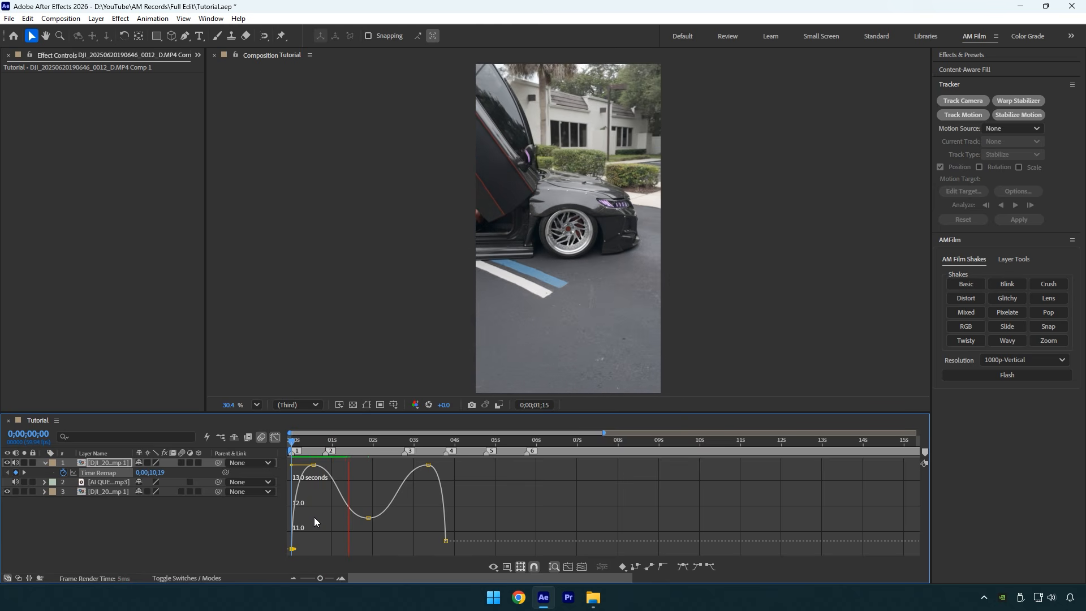
- Lower the middle valley keyframe to the final keyframe's level and raise the first peak to 0;00;13;52
{"action": "left_click_drag", "start_coordinate": [366, 520], "coordinate": [368, 541]}
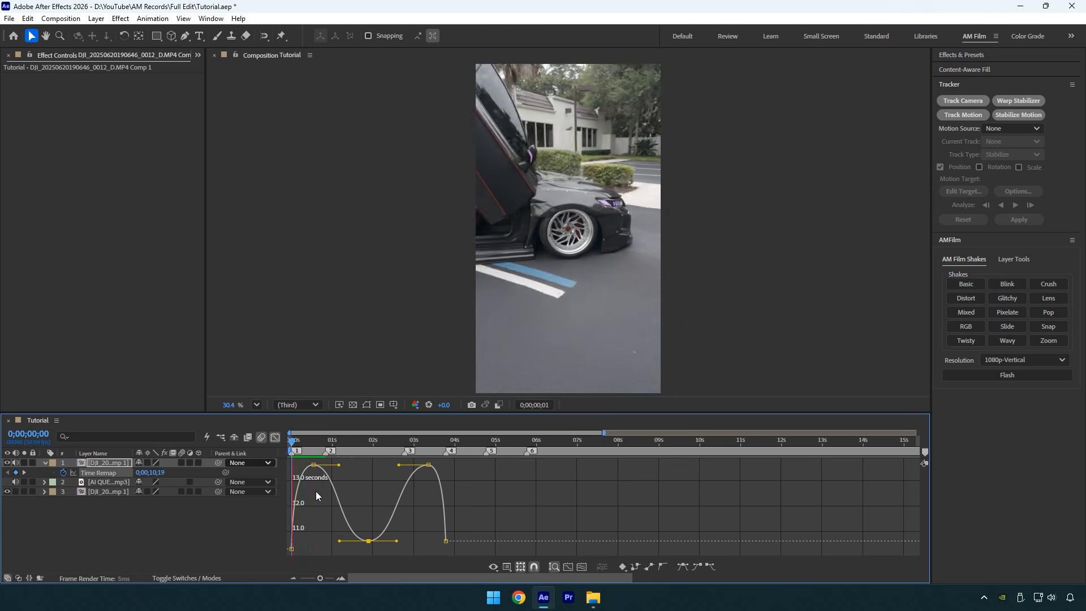
{"action": "left_click_drag", "start_coordinate": [313, 464], "coordinate": [317, 428]}
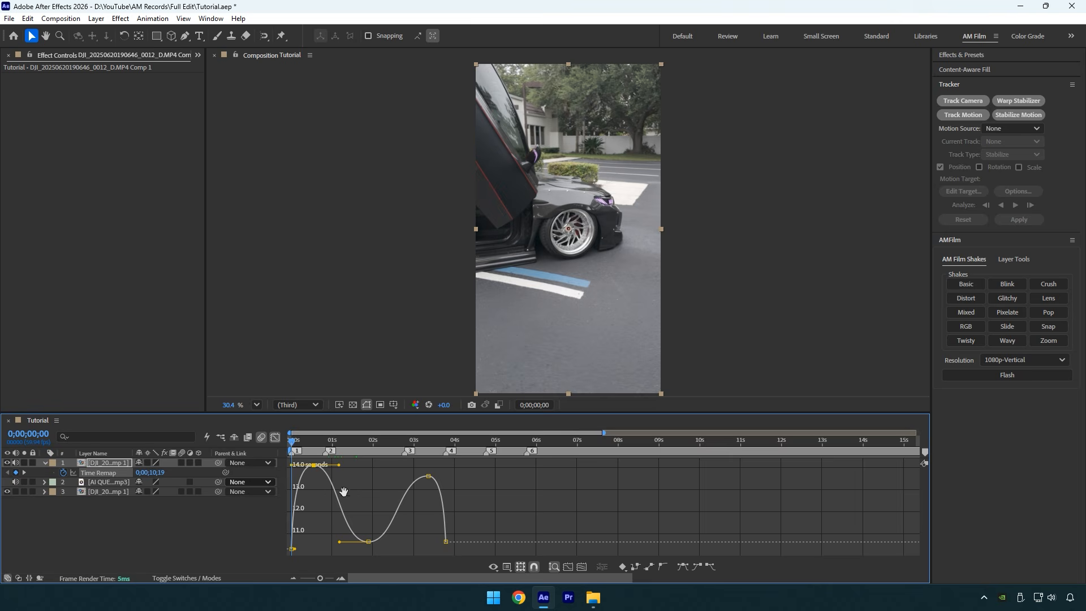
{"action": "key", "text": "space"}
{"action": "left_click_drag", "start_coordinate": [339, 441], "coordinate": [314, 472]}
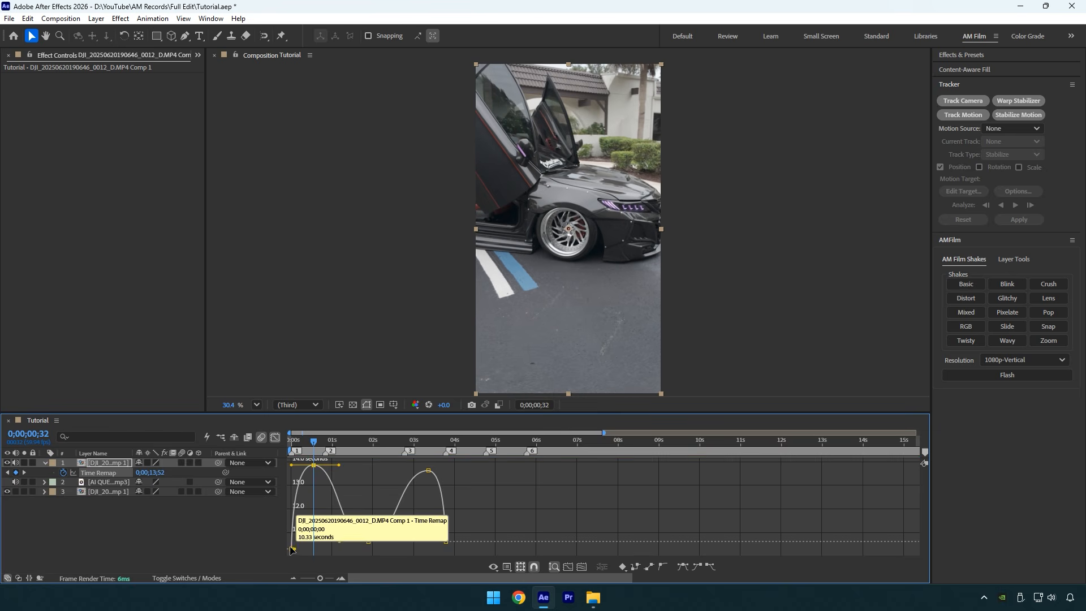
- Raise the starting keyframe to 0;00;10;37 and bring the second peak up to the first peak's height
{"action": "left_click_drag", "start_coordinate": [291, 548], "coordinate": [292, 541]}
{"action": "key", "text": "space"}
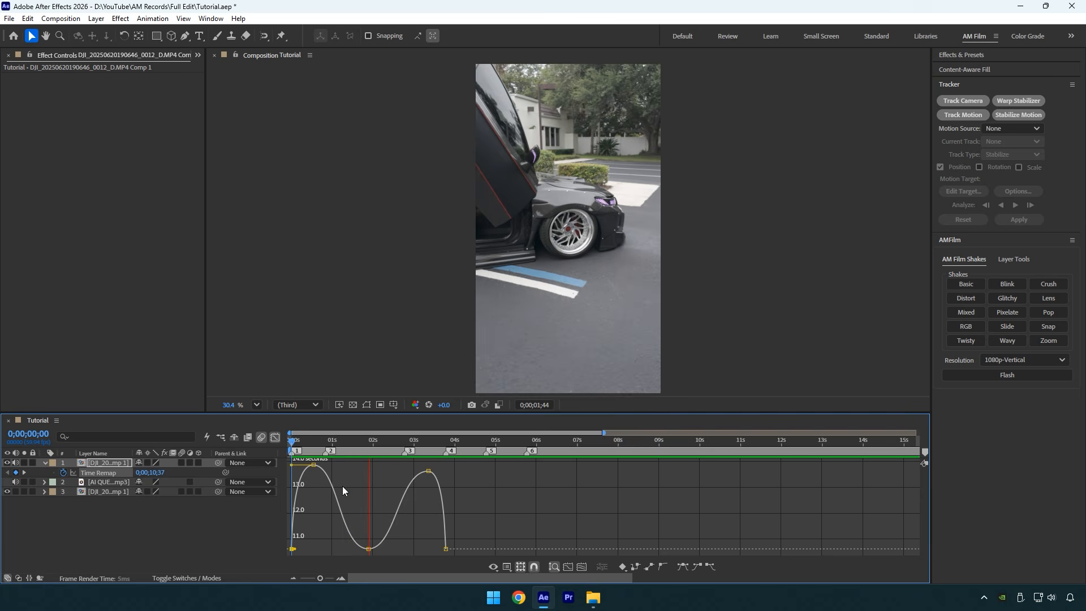
{"action": "left_click_drag", "start_coordinate": [428, 470], "coordinate": [429, 464]}
- Preview the clip's ending and raise the final keyframe at marker 4 to between 11 and 12 seconds
{"action": "left_click", "coordinate": [395, 445]}
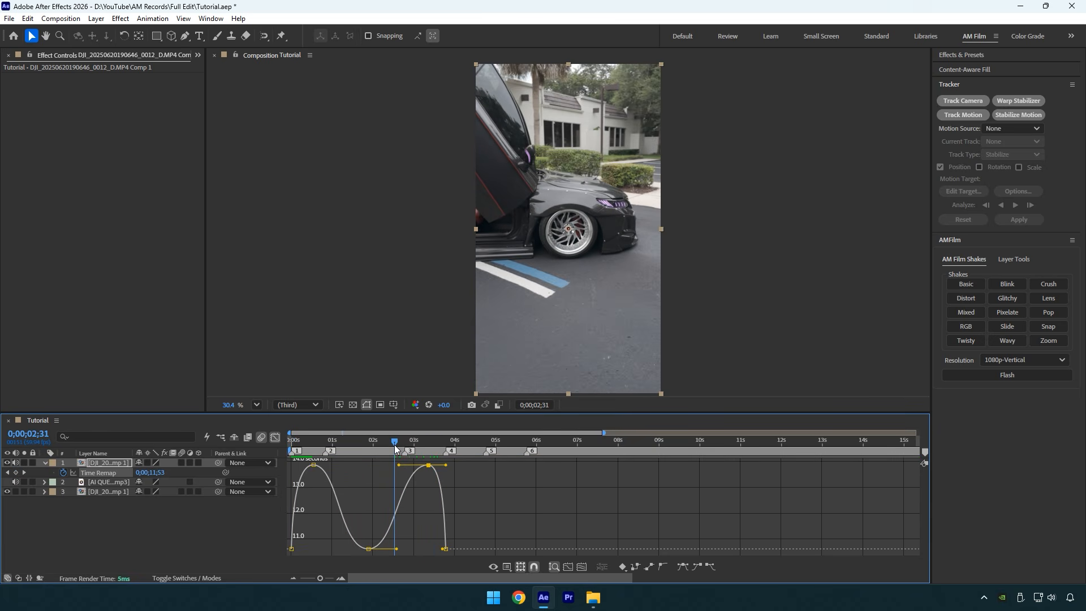
{"action": "key", "text": "space"}
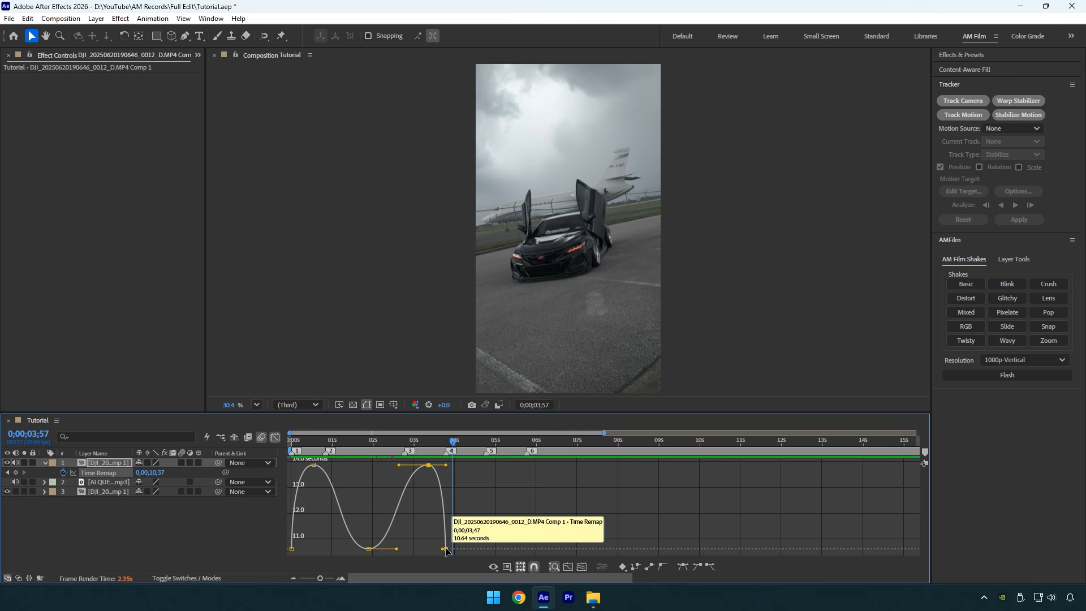
{"action": "left_click_drag", "start_coordinate": [446, 549], "coordinate": [446, 519]}
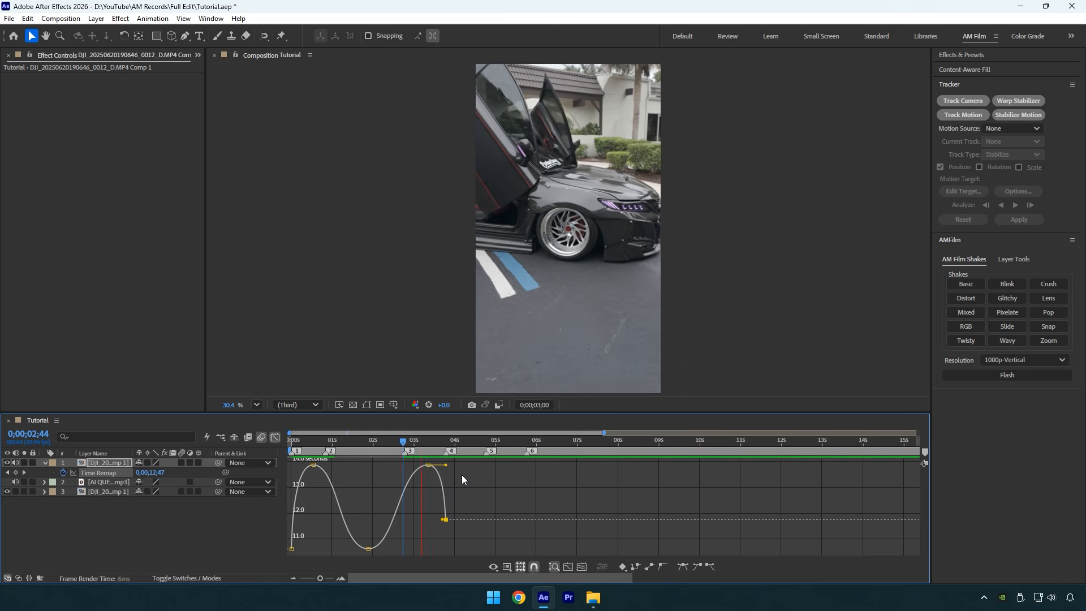
- Show the time-remap speed graph and shorten the handle between the first peak and the valley so speed spikes at marker 2
{"action": "right_click", "coordinate": [501, 486]}
{"action": "left_click", "coordinate": [545, 387]}
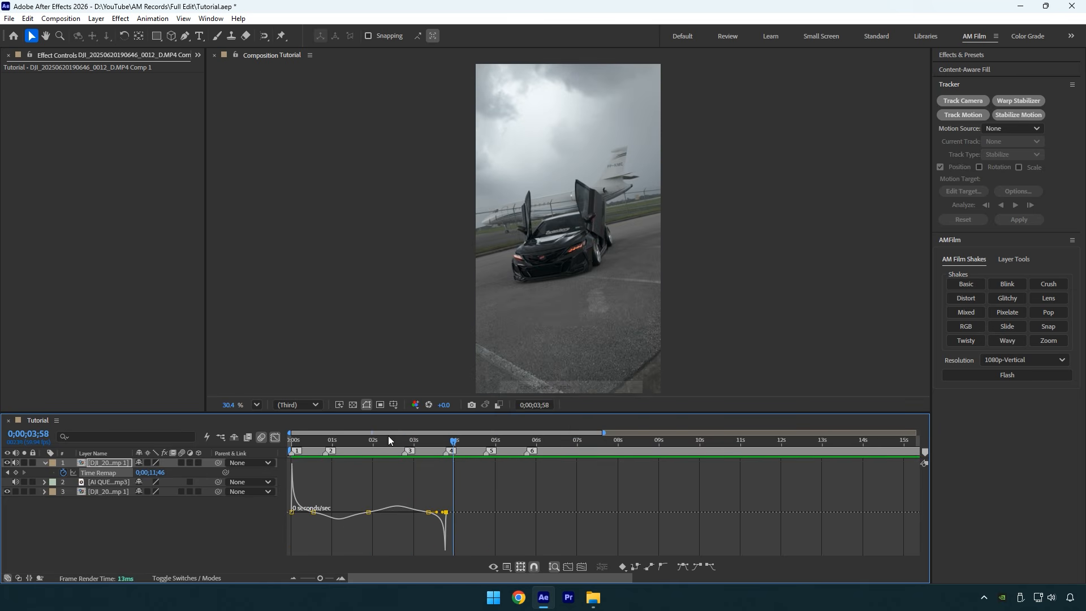
{"action": "left_click_drag", "start_coordinate": [388, 439], "coordinate": [326, 503]}
{"action": "left_click", "coordinate": [339, 578]}
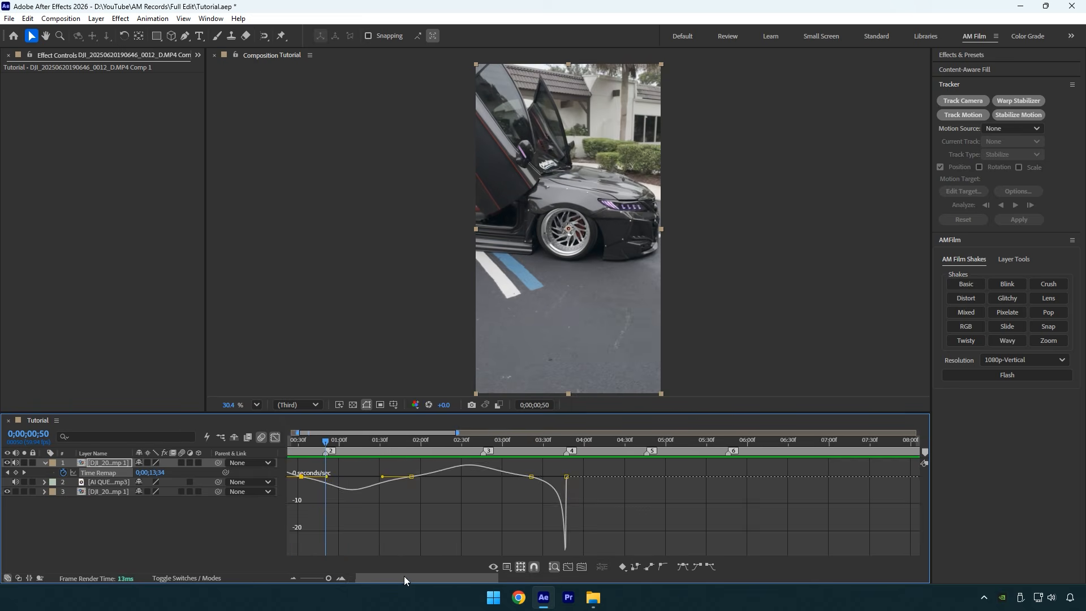
{"action": "left_click_drag", "start_coordinate": [420, 519], "coordinate": [350, 519]}
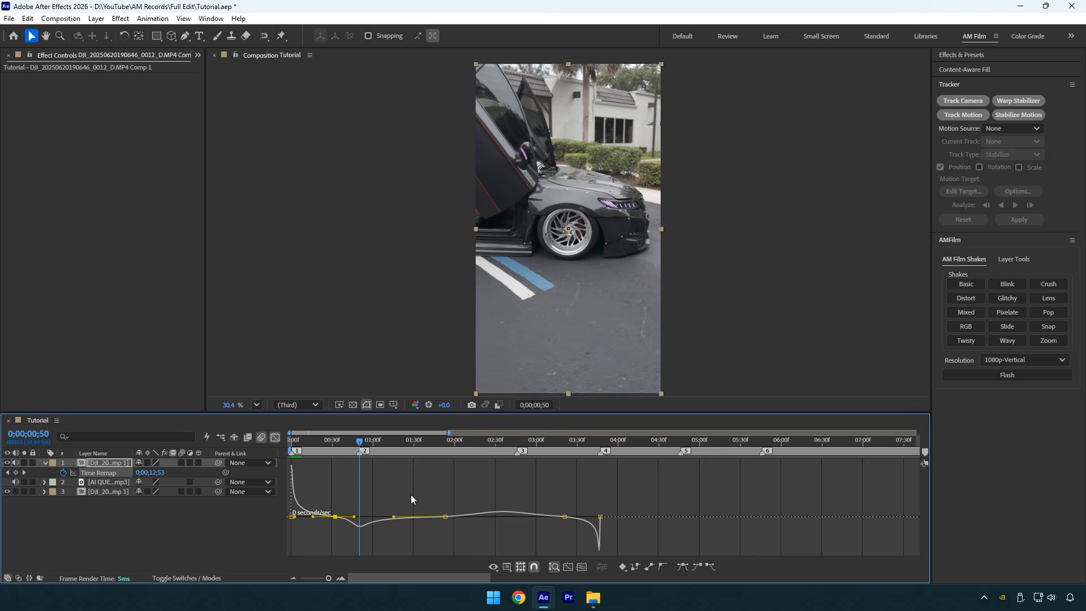
- Adjust the curve handles between the valley and the second peak so speed spikes at marker 3, and preview the clip
{"action": "left_click_drag", "start_coordinate": [443, 441], "coordinate": [517, 442]}
{"action": "mouse_move", "coordinate": [461, 495]}
{"action": "left_mouse_down"}
{"action": "mouse_move", "coordinate": [423, 536]}
{"action": "mouse_move", "coordinate": [482, 516]}
{"action": "mouse_move", "coordinate": [532, 521]}
{"action": "mouse_move", "coordinate": [494, 516]}
{"action": "left_mouse_up"}
{"action": "left_click_drag", "start_coordinate": [443, 443], "coordinate": [359, 452]}
{"action": "left_click_drag", "start_coordinate": [394, 516], "coordinate": [354, 516]}
{"action": "key", "text": "space"}
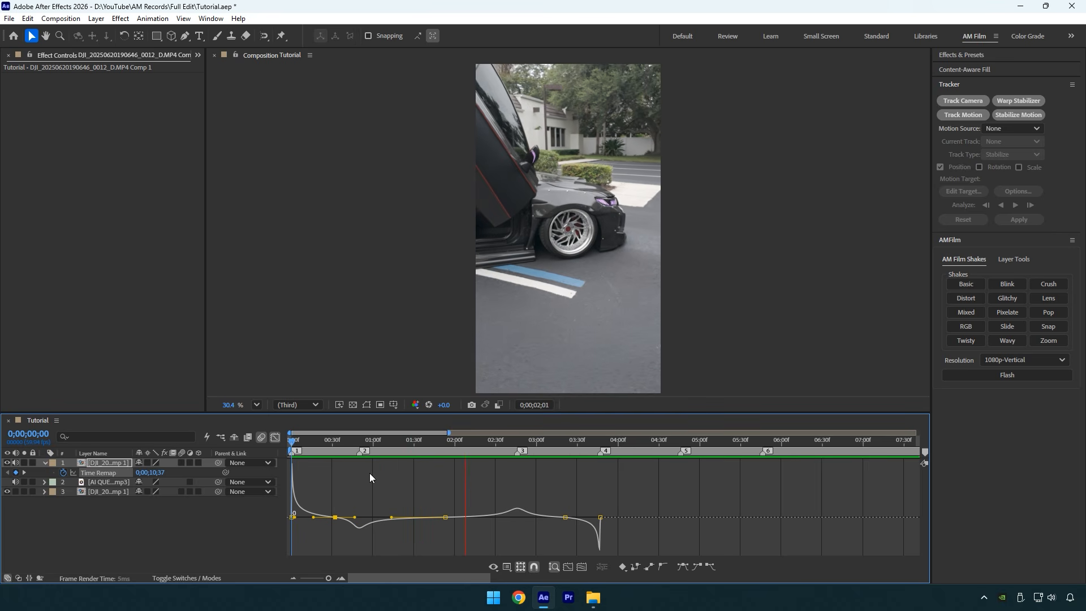
{"action": "key", "text": "space"}
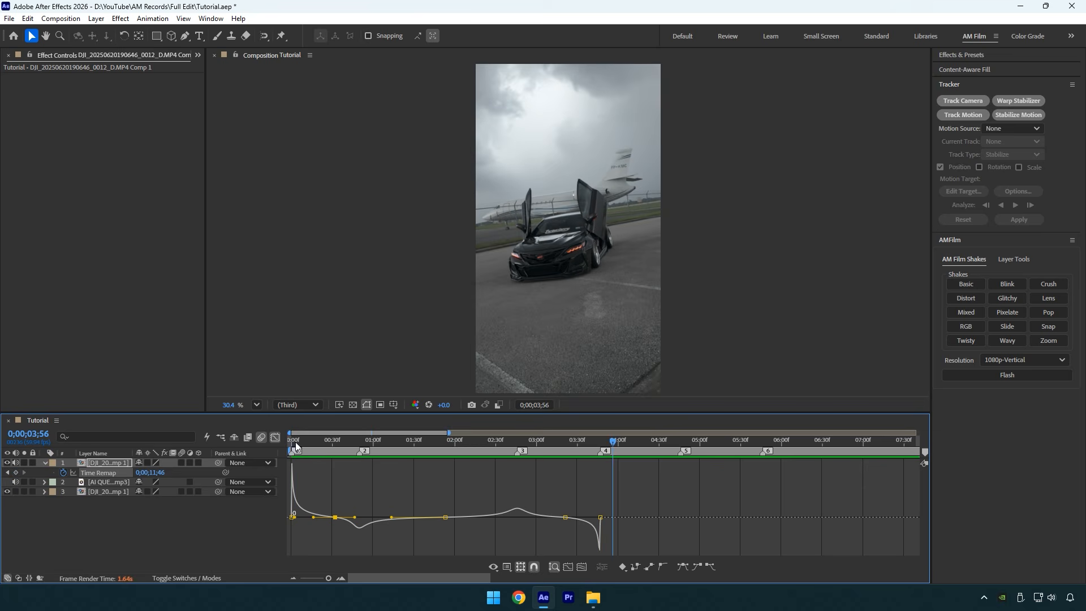
- Close the graph editor, collapse the clip's keyframes and place the time-remapped clip below the music layer
{"action": "left_click", "coordinate": [275, 437]}
{"action": "right_click", "coordinate": [391, 507]}
{"action": "left_click", "coordinate": [308, 461]}
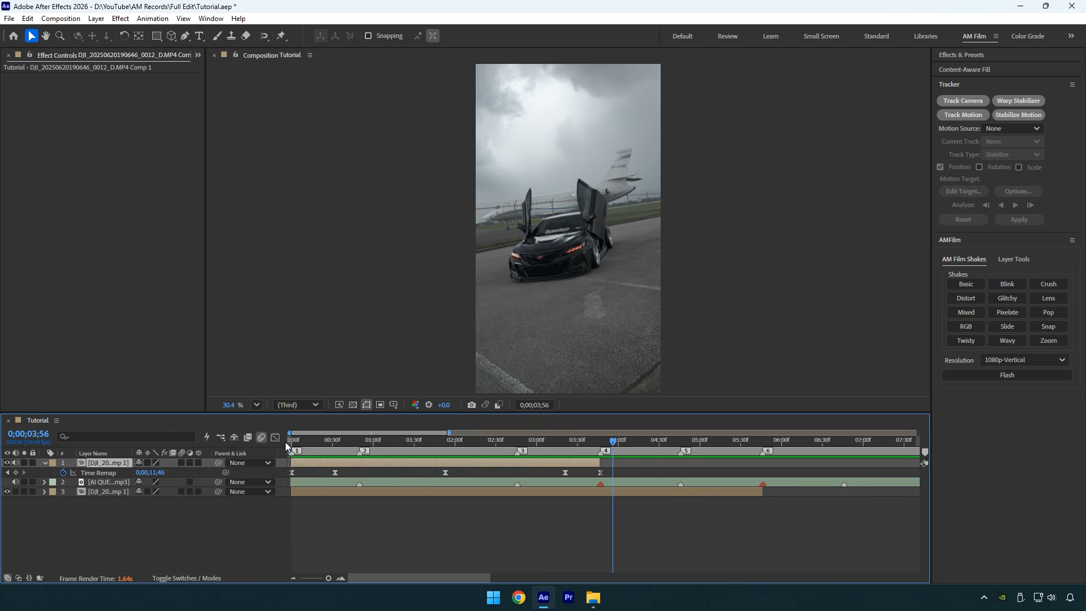
{"action": "key", "text": "u"}
{"action": "left_click_drag", "start_coordinate": [106, 463], "coordinate": [104, 479]}
- Pre-compose the time-remapped clip as Wheel and give it a Dark Green label
{"action": "key", "text": "ctrl+shift+c"}
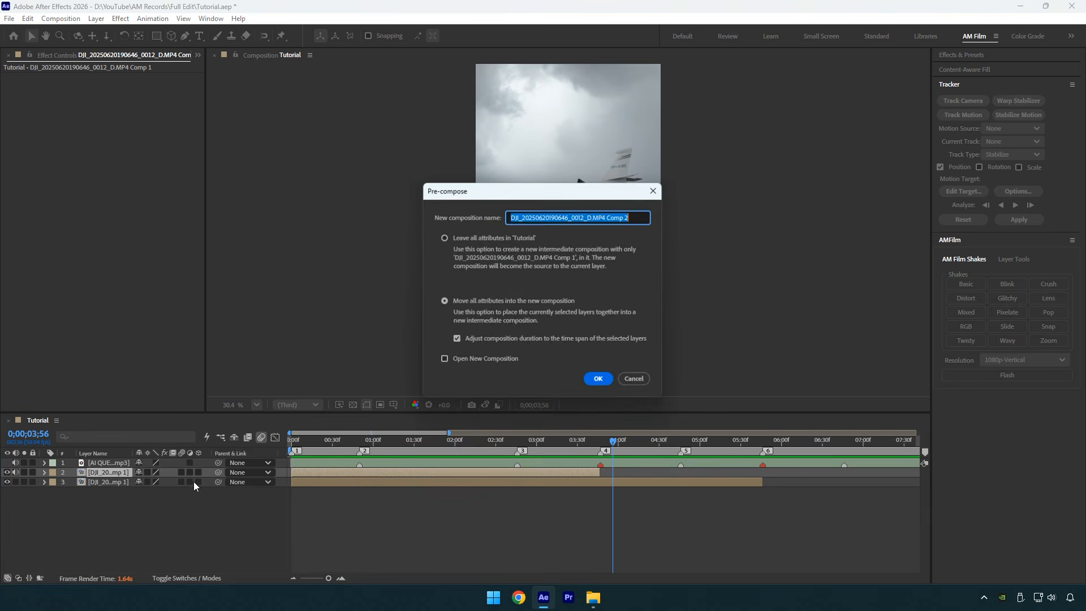
{"action": "type", "text": "Wheel"}
{"action": "key", "text": "Return"}
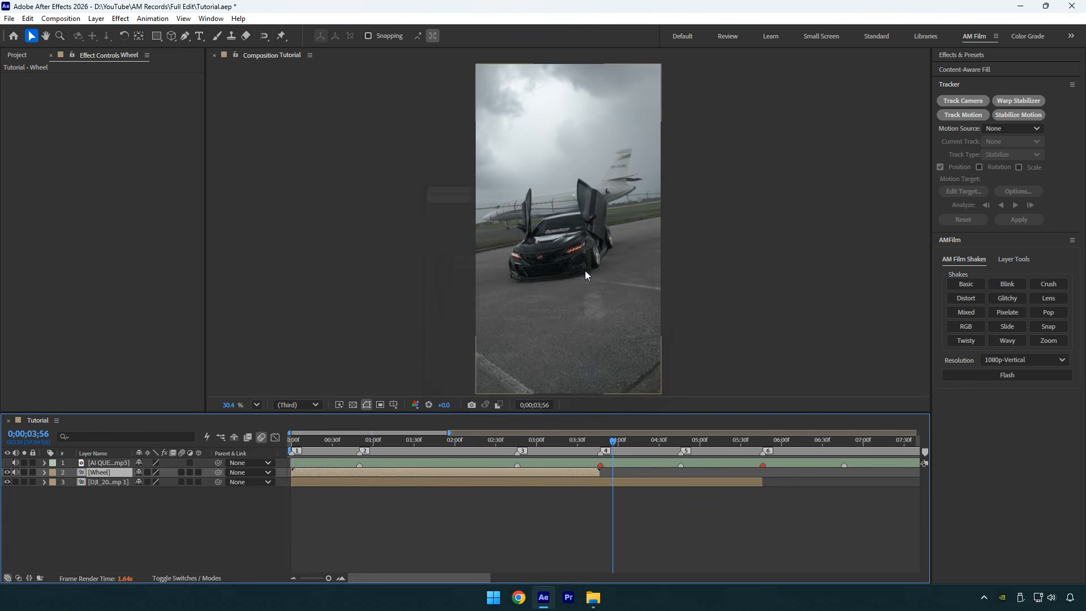
{"action": "left_click", "coordinate": [51, 473]}
{"action": "left_click", "coordinate": [85, 453]}
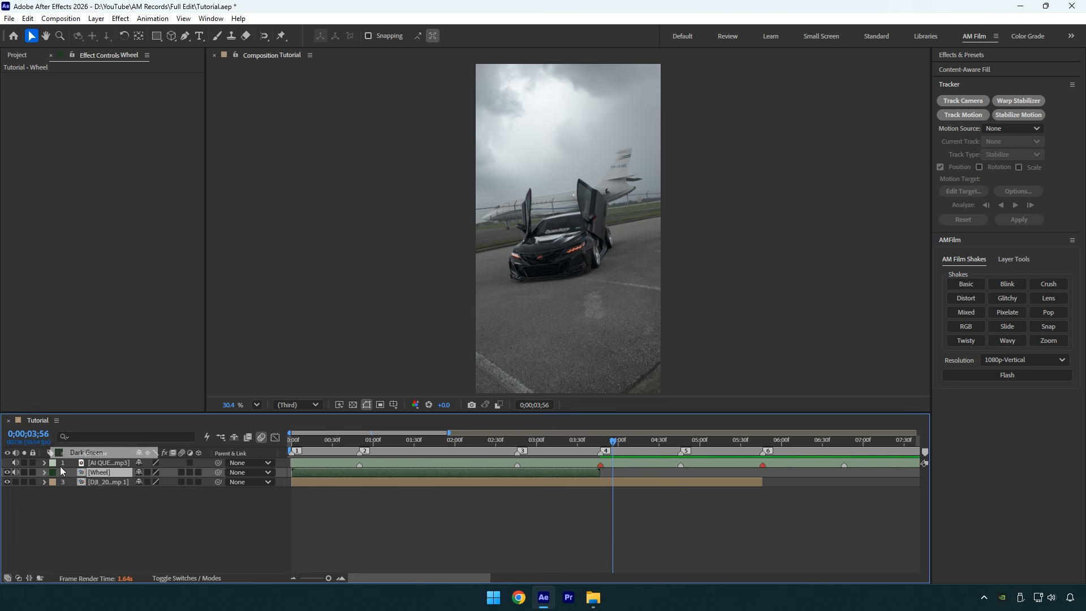
- Return to the start of the timeline and delete all composition markers
{"action": "key", "text": "Home"}
{"action": "right_click", "coordinate": [300, 452]}
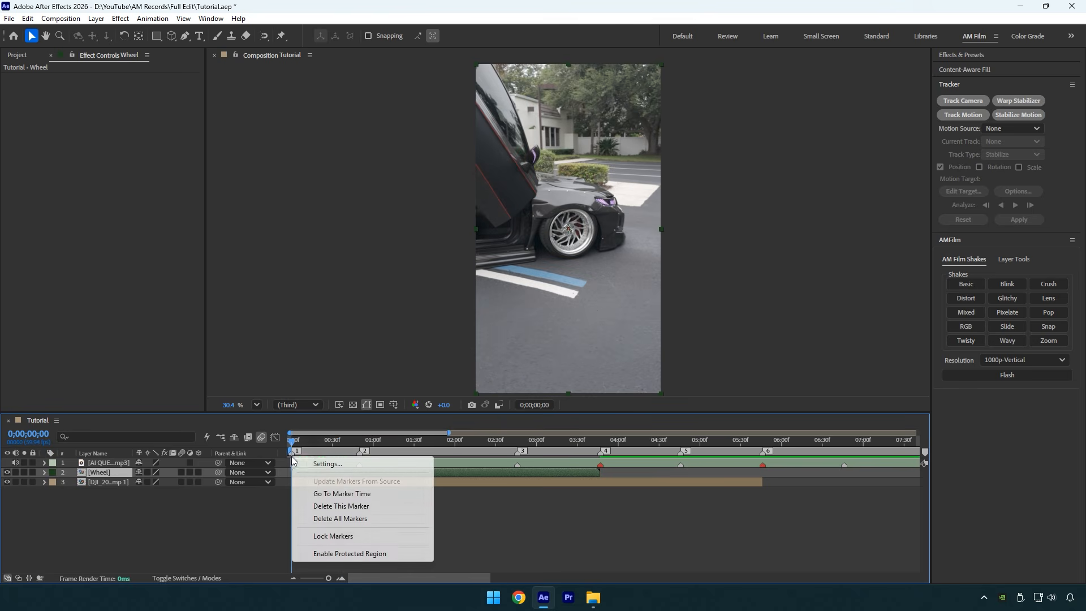
{"action": "left_click", "coordinate": [354, 518]}
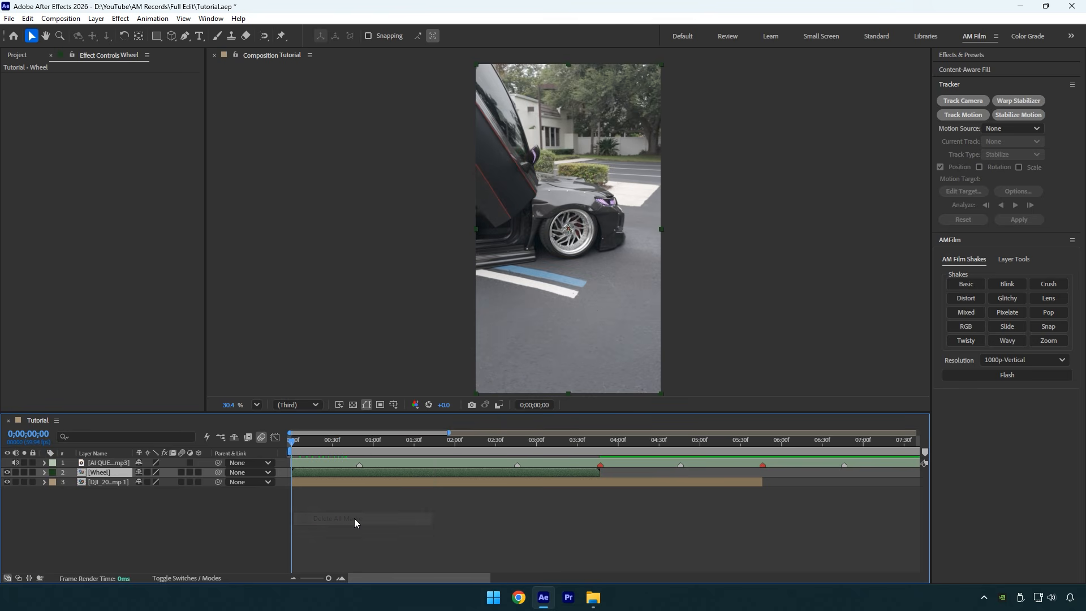
- Activate the Object Matte selection tool, set the preview resolution to Full and open the Wheel layer in its own viewer
{"action": "left_click", "coordinate": [264, 36]}
{"action": "left_click", "coordinate": [296, 404]}
{"action": "left_click", "coordinate": [292, 441]}
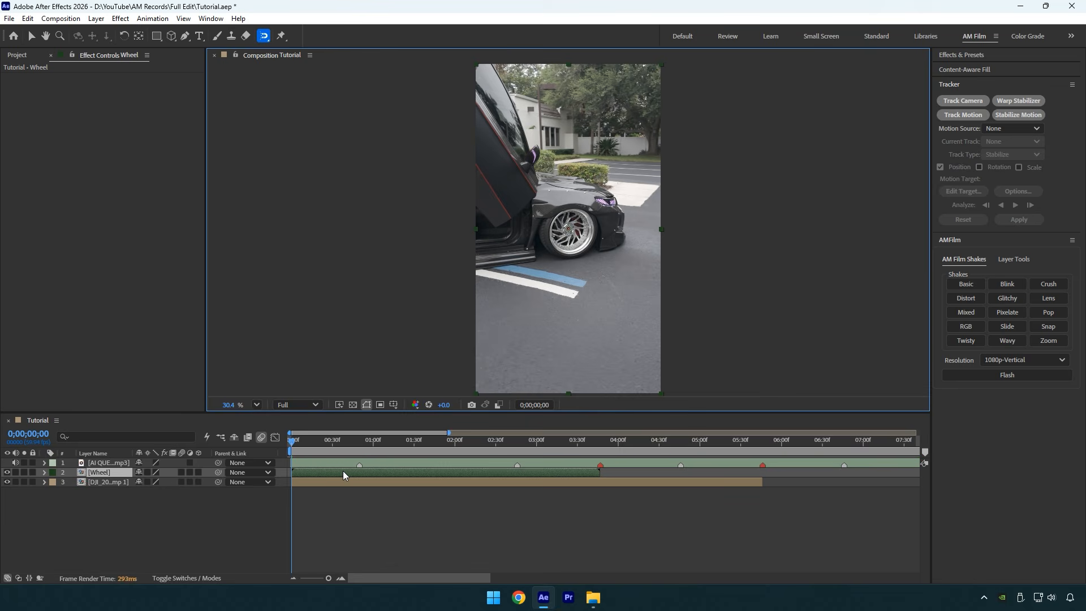
{"action": "double_click", "coordinate": [342, 471]}
{"action": "scroll", "coordinate": [644, 215], "scroll_direction": "up", "scroll_amount": 4}
{"action": "scroll", "coordinate": [639, 201], "scroll_direction": "up", "scroll_amount": 3}
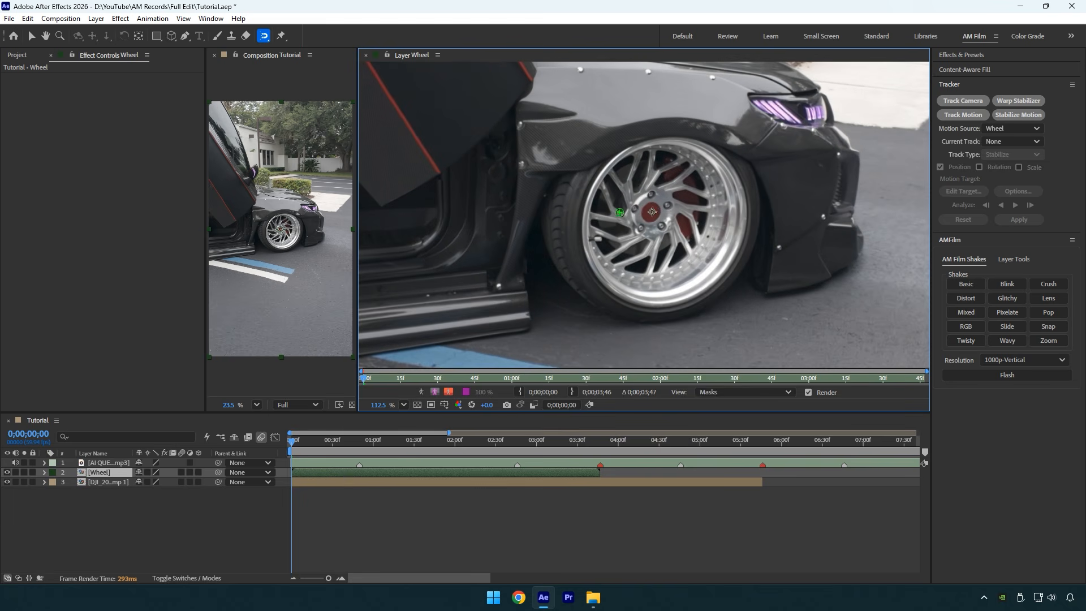
- Select the whole wheel rim out to its edge as an object matte on the first frame and freeze the matte
{"action": "left_click", "coordinate": [615, 263]}
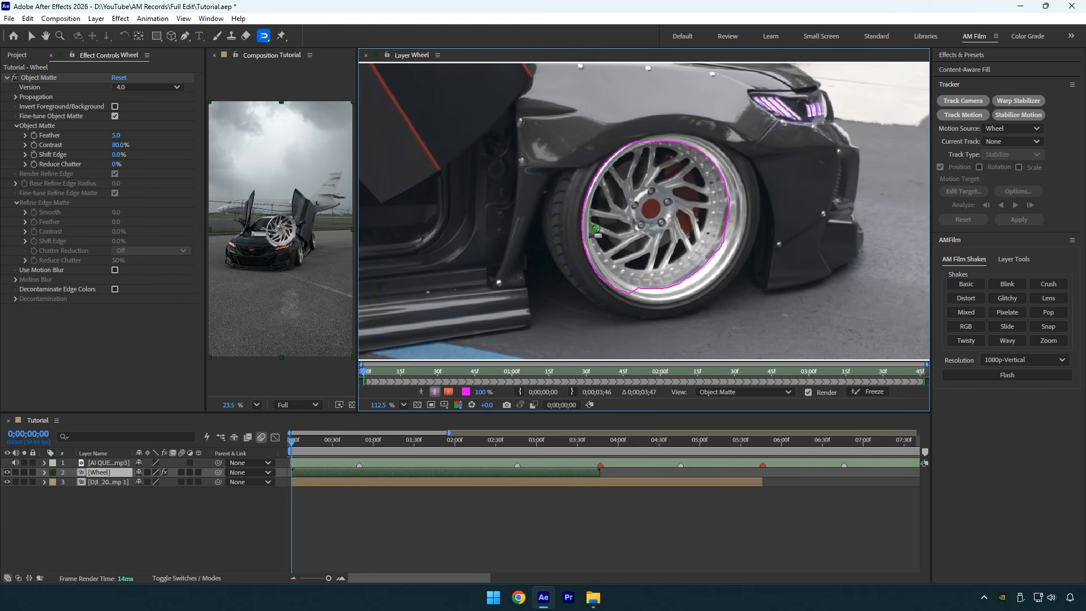
{"action": "scroll", "coordinate": [595, 229], "scroll_direction": "up", "scroll_amount": 3}
{"action": "left_click", "coordinate": [673, 304]}
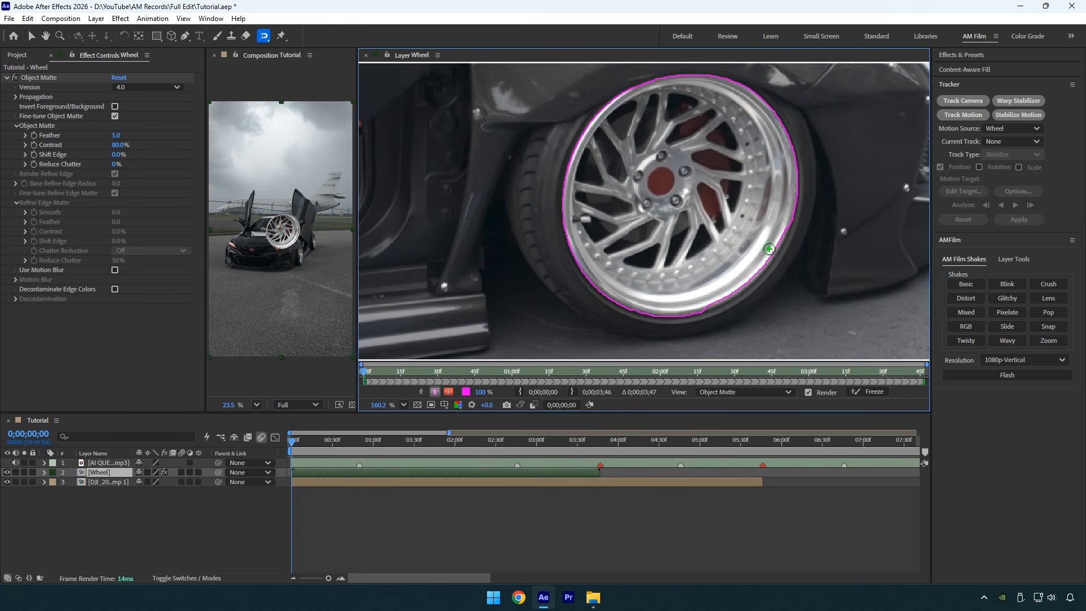
{"action": "left_click", "coordinate": [766, 257]}
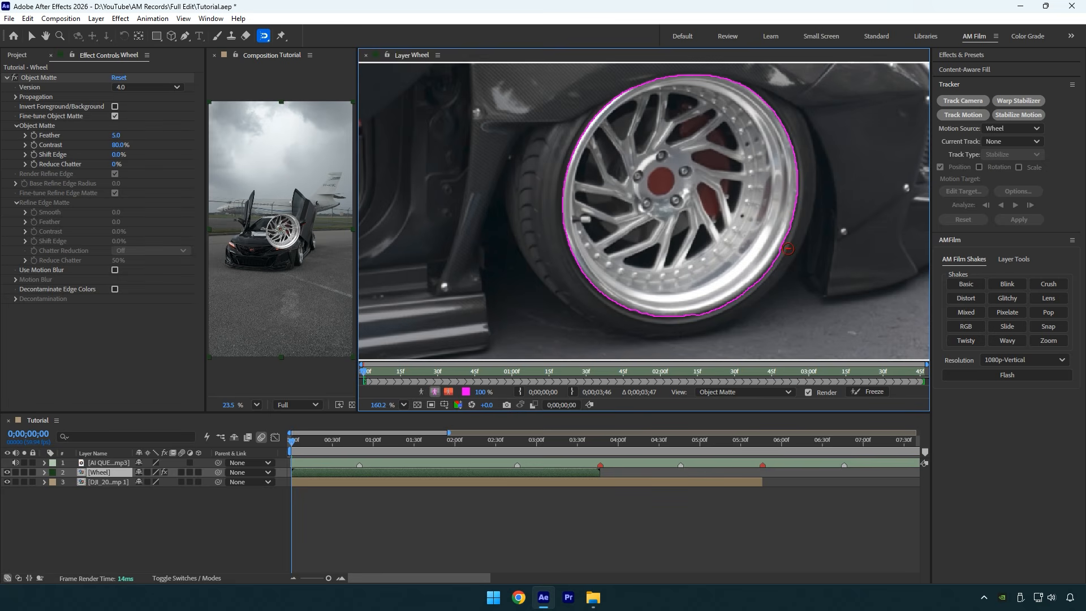
{"action": "key", "text": "shift+slash"}
{"action": "left_click", "coordinate": [874, 391]}
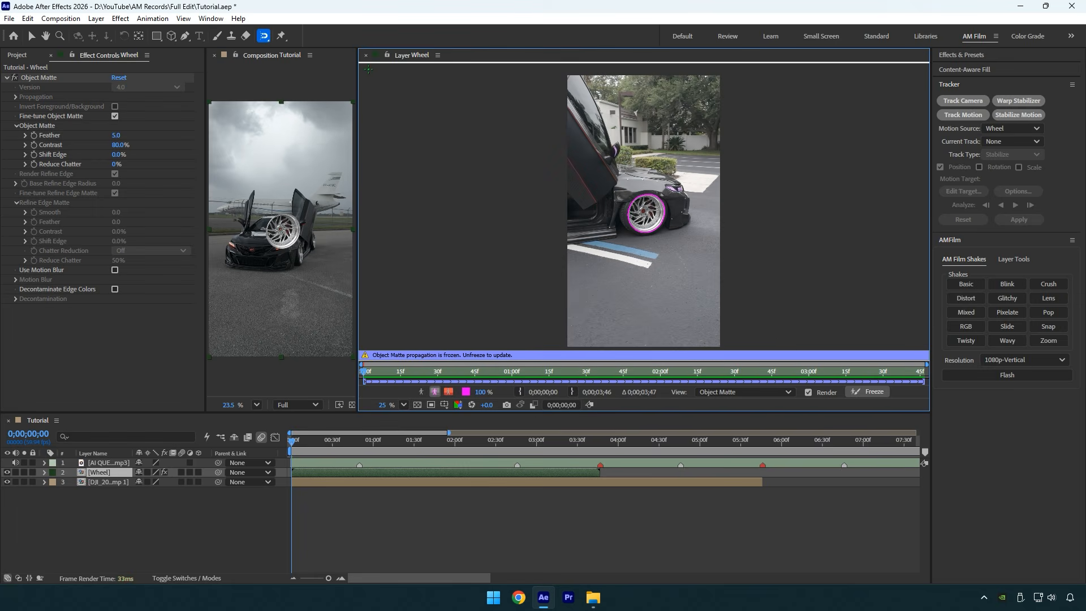
- Close the layer view, duplicate the Wheel layer, hide the original and rename the copy Car
{"action": "left_click", "coordinate": [366, 55]}
{"action": "left_click", "coordinate": [110, 474]}
{"action": "key", "text": "ctrl+d"}
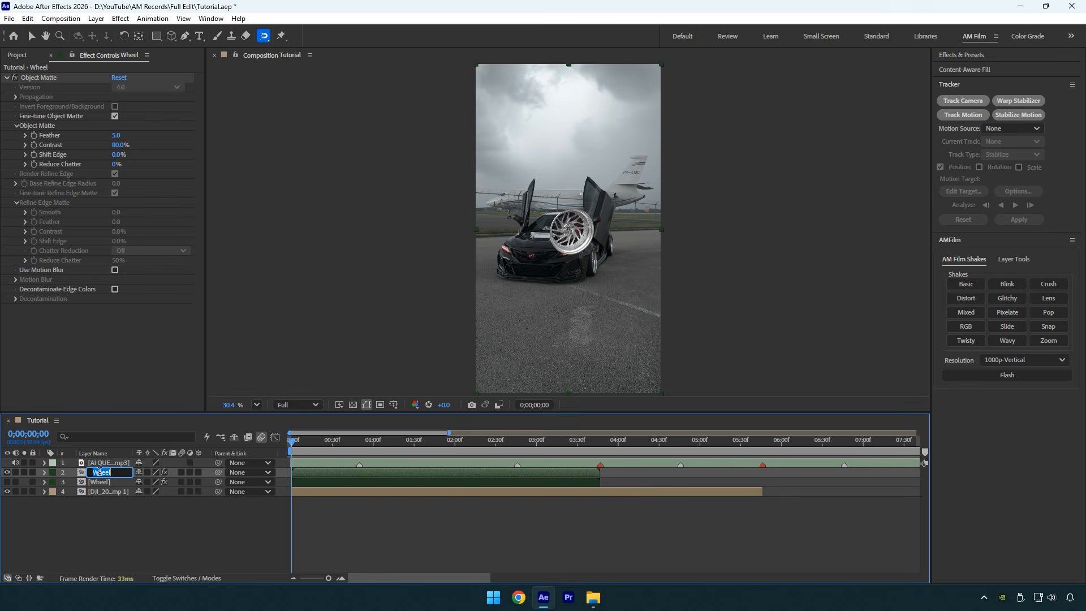
{"action": "type", "text": "Car"}
{"action": "key", "text": "Return"}
- Unfreeze the Car layer's matte, invert its foreground and background, and freeze it again
{"action": "double_click", "coordinate": [99, 472]}
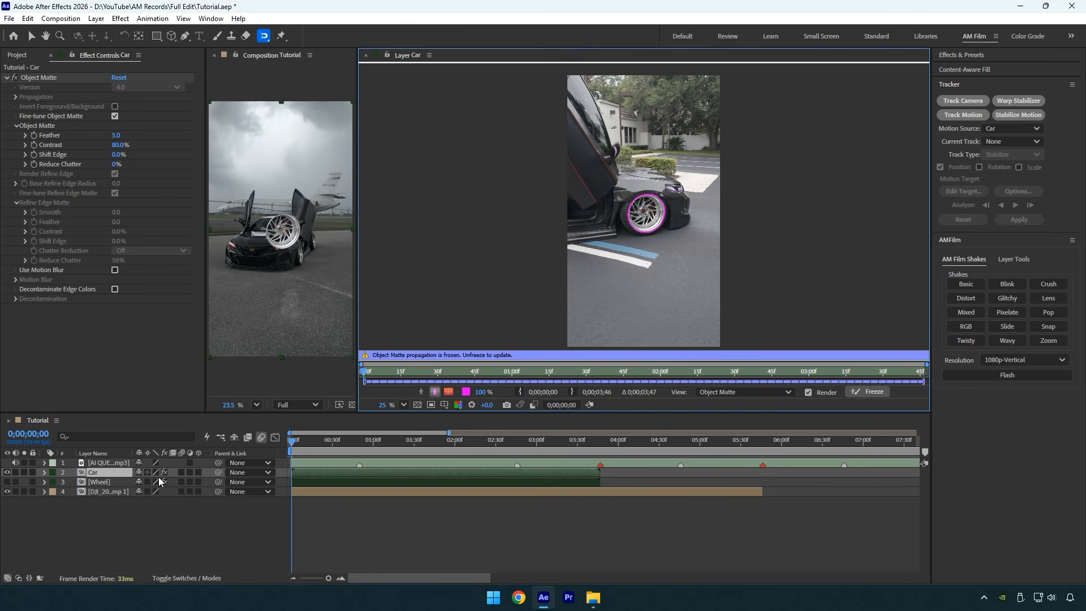
{"action": "left_click", "coordinate": [849, 394]}
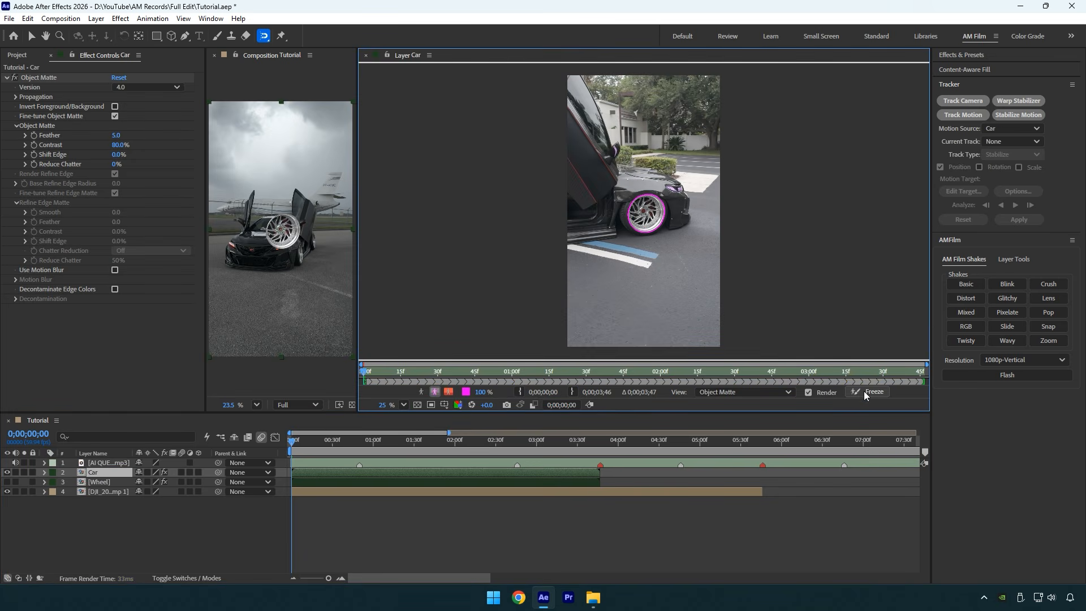
{"action": "left_click", "coordinate": [116, 107]}
{"action": "left_click", "coordinate": [856, 391]}
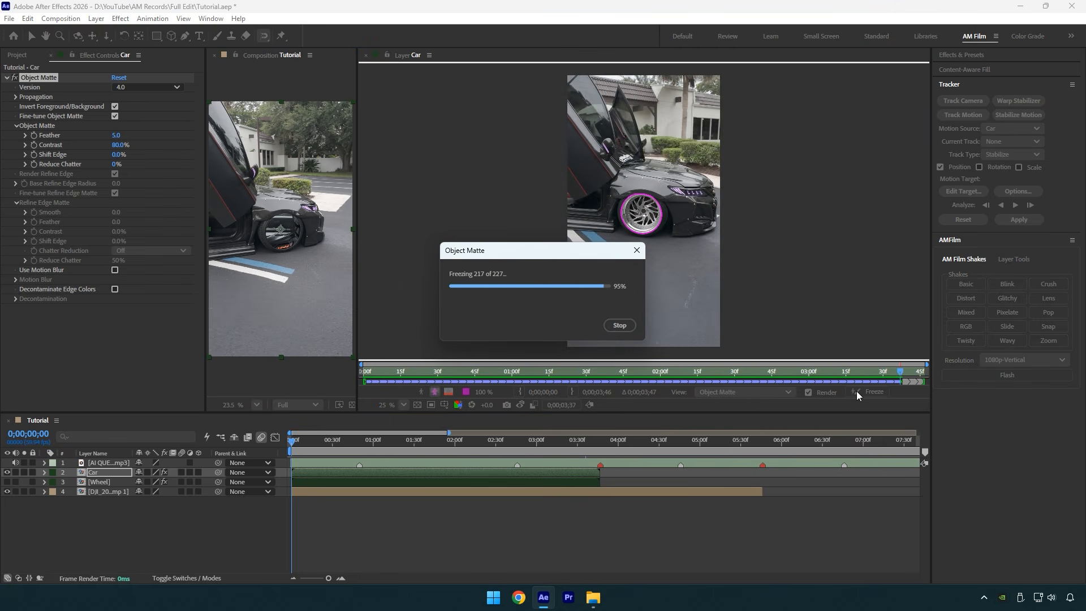
{"action": "left_click", "coordinate": [366, 54]}
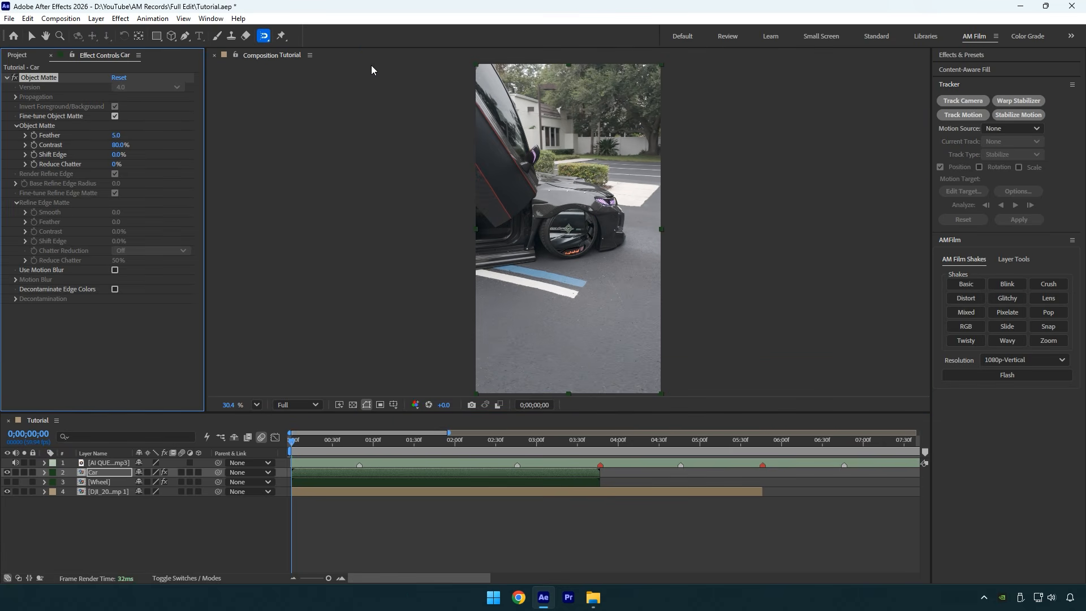
- Create a new camera layer named Zoom
{"action": "right_click", "coordinate": [241, 517]}
{"action": "mouse_move", "coordinate": [213, 403]}
{"action": "left_click", "coordinate": [362, 240]}
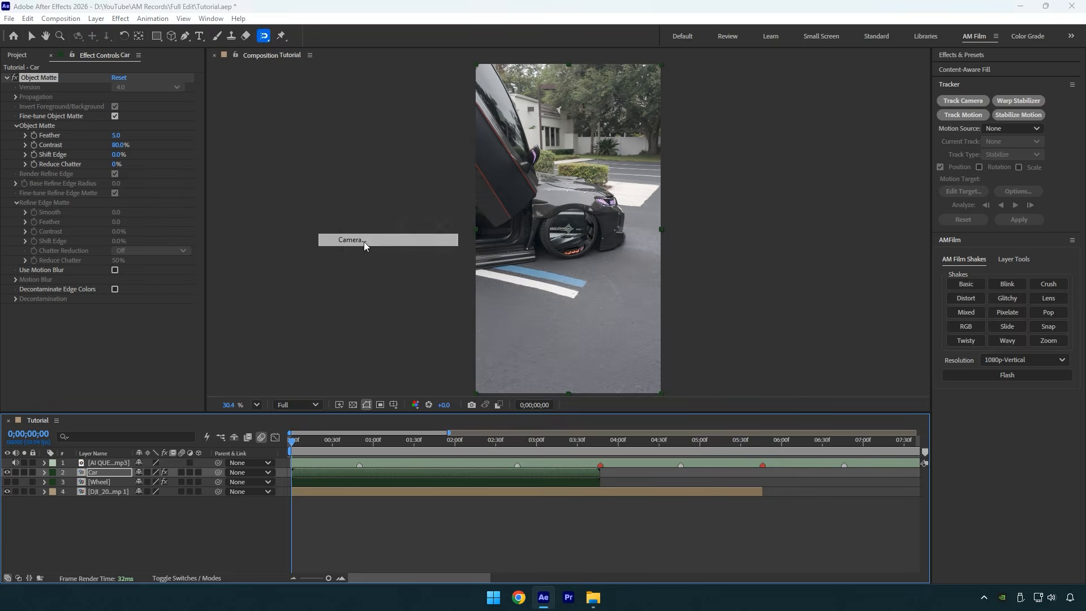
{"action": "type", "text": "Zoom"}
{"action": "key", "text": "Return"}
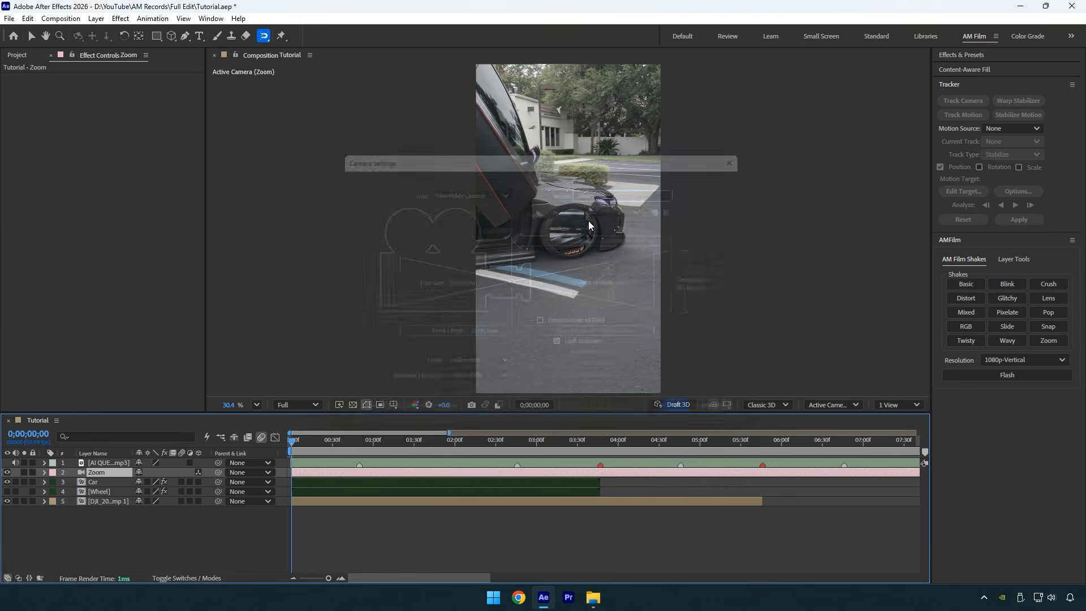
- Split the Zoom camera at 0;00;03;47, where the Car clip ends, and delete the remainder
{"action": "left_click_drag", "start_coordinate": [582, 458], "coordinate": [599, 496]}
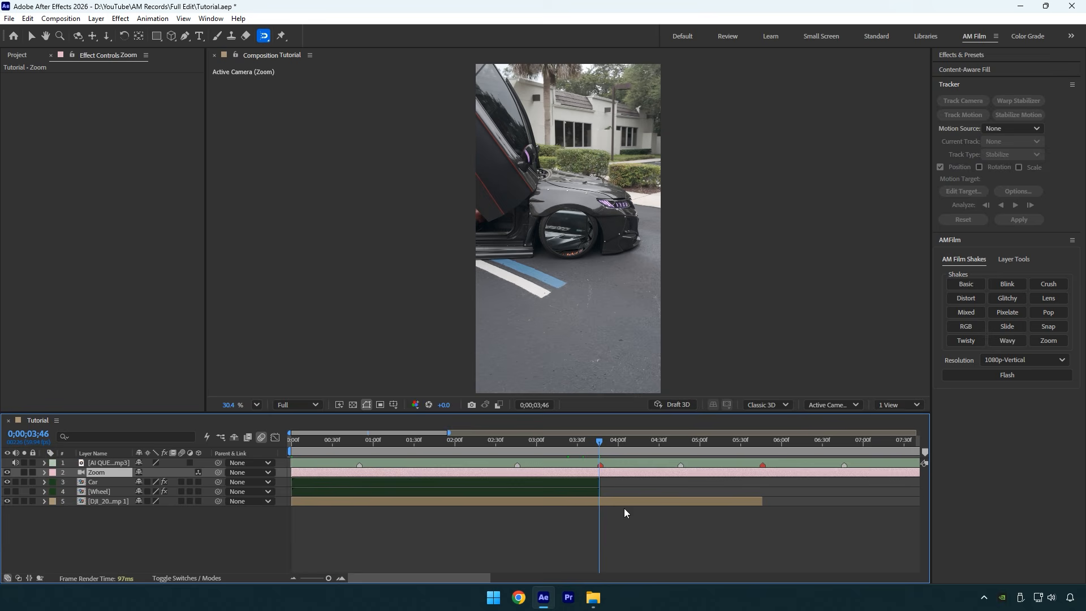
{"action": "key", "text": "Page_Down"}
{"action": "key", "text": "ctrl+shift+d"}
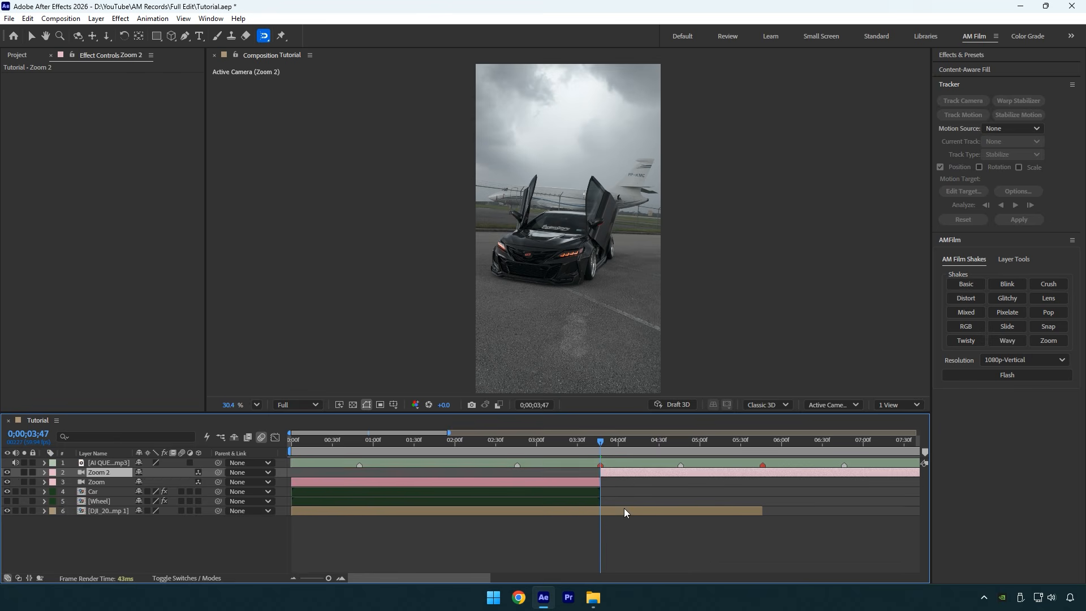
{"action": "key", "text": "Delete"}
- Make the Car and Wheel layers 3D
{"action": "left_click", "coordinate": [92, 482]}
{"action": "left_click", "coordinate": [96, 492], "text": "shift"}
{"action": "left_click", "coordinate": [198, 482]}
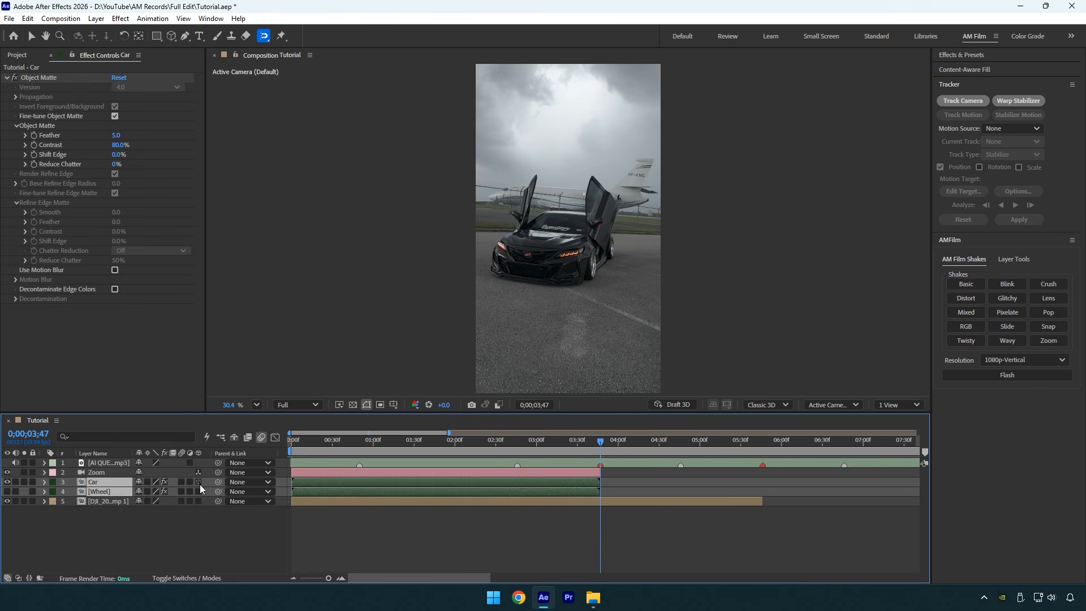
- Set starting keyframes at 0;00;00;00 for the Zoom camera's point of interest and position
{"action": "left_click", "coordinate": [113, 472]}
{"action": "key", "text": "Home"}
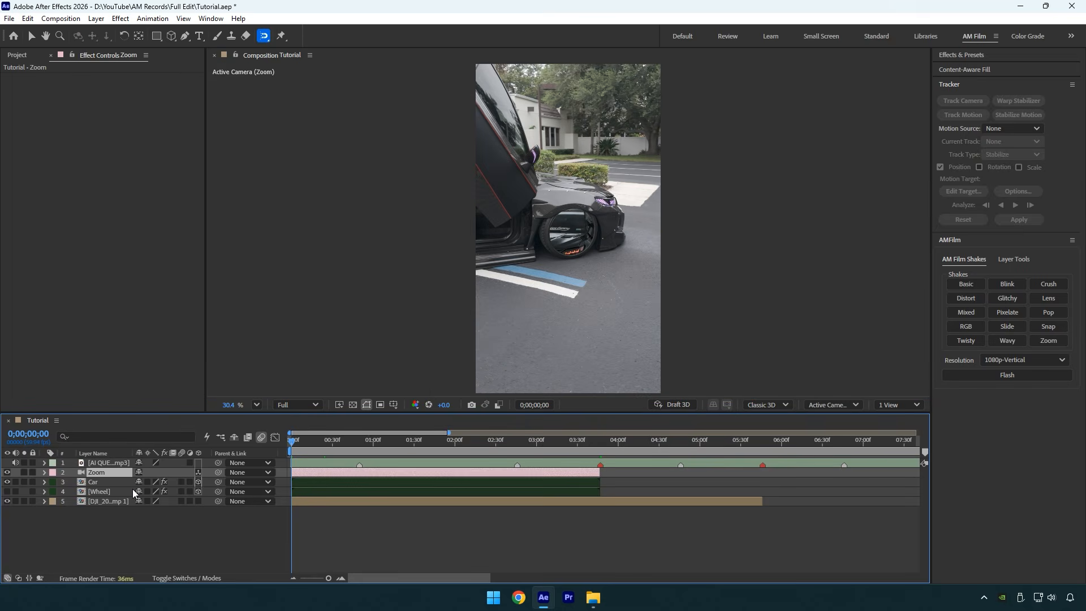
{"action": "key", "text": "a"}
{"action": "key", "text": "shift+p"}
{"action": "left_click", "coordinate": [73, 482]}
{"action": "left_click", "coordinate": [73, 491]}
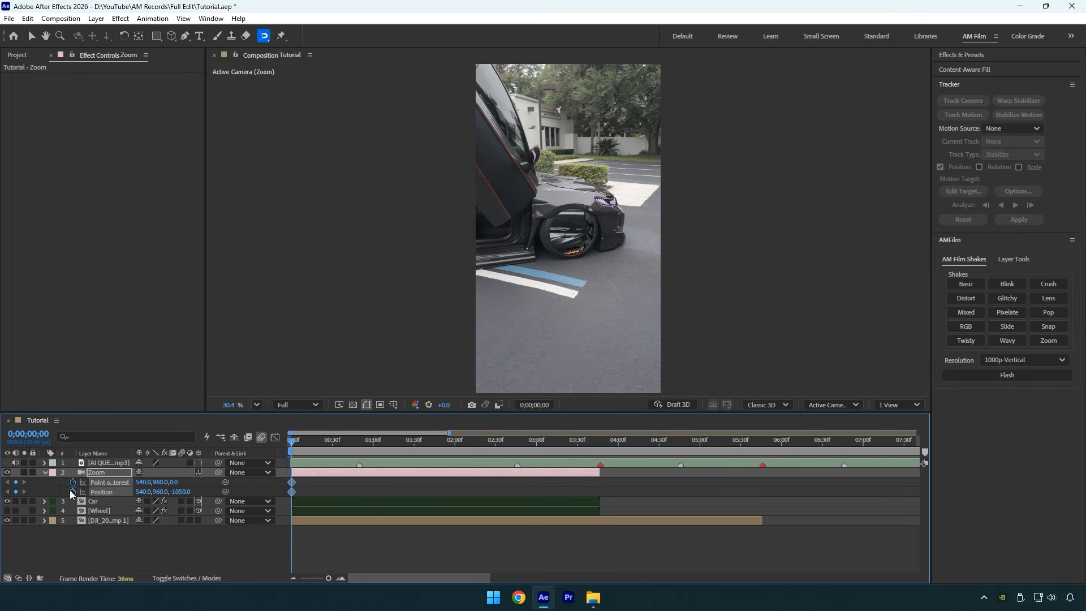
- At 0;00;01;45, dolly the Zoom camera in toward the wheel to a Z position of about -385
{"action": "left_click_drag", "start_coordinate": [291, 441], "coordinate": [437, 451]}
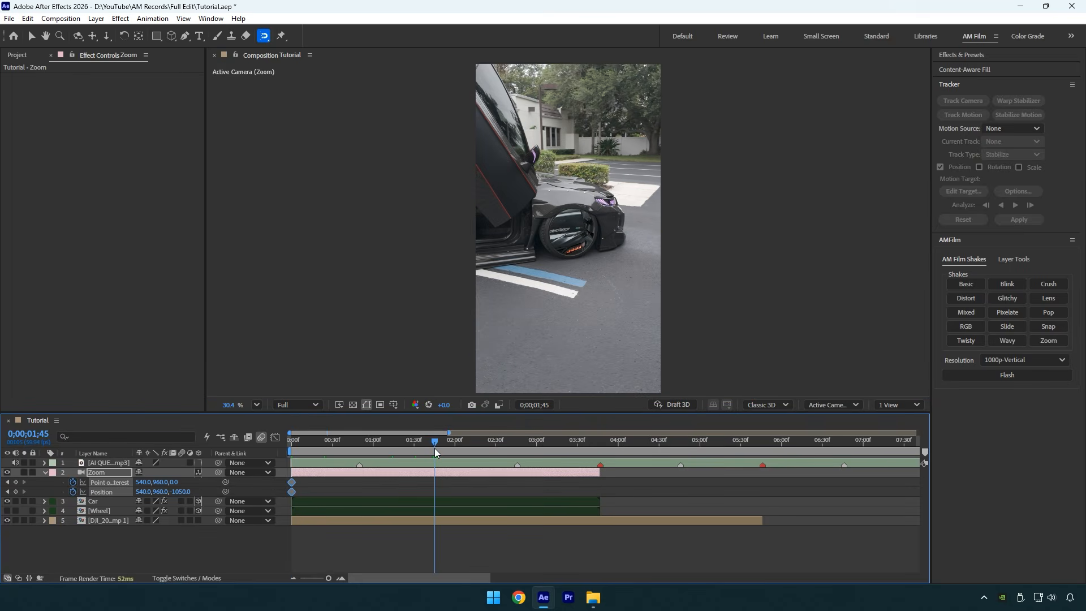
{"action": "left_click", "coordinate": [107, 37]}
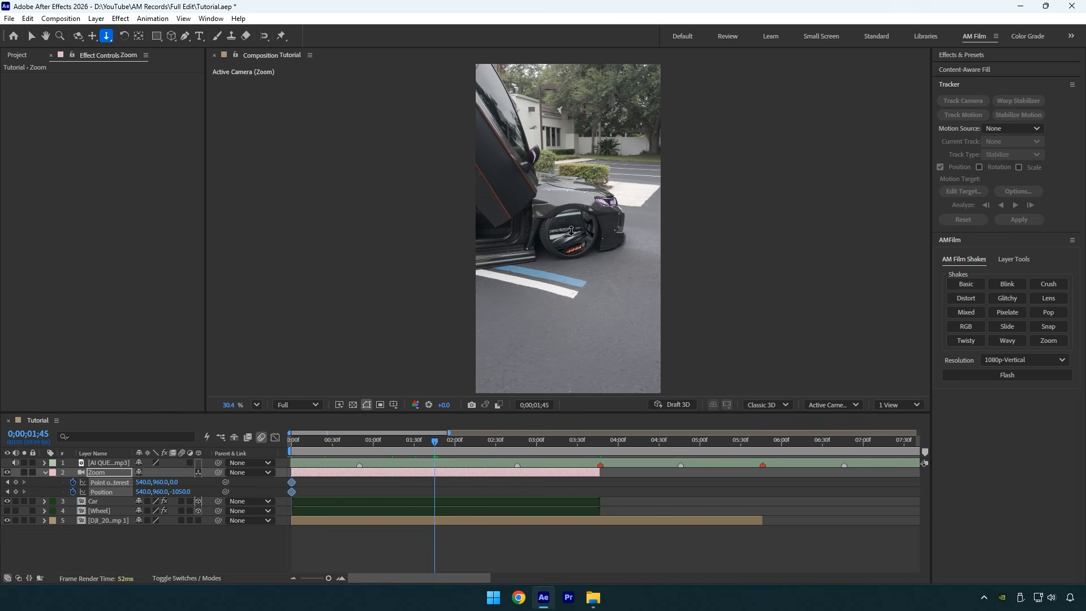
{"action": "left_click_drag", "start_coordinate": [570, 230], "coordinate": [574, 184]}
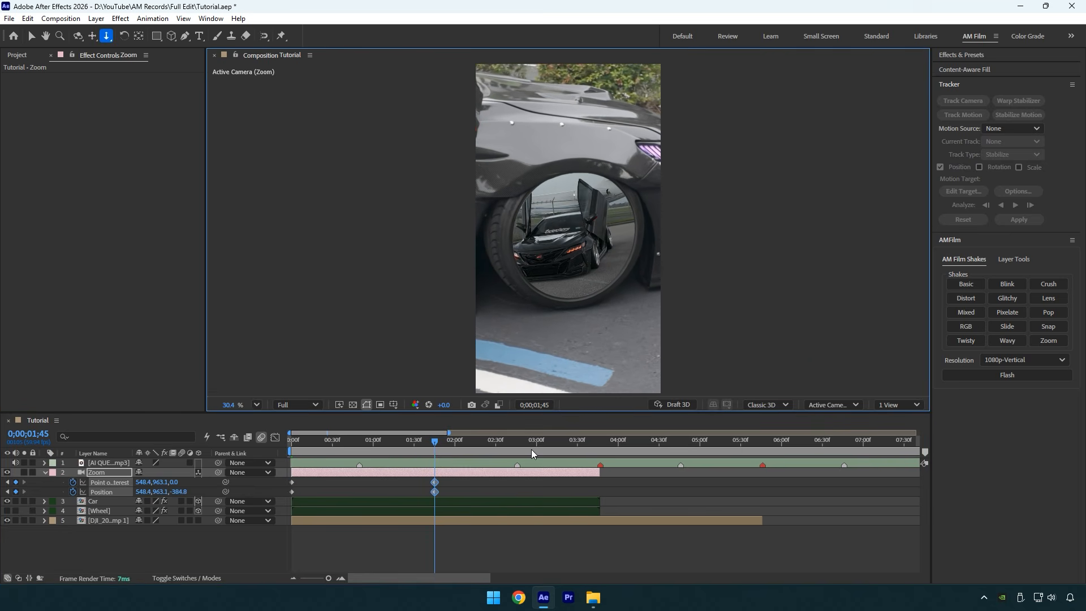
- At 0;00;03;46, dolly the camera through the wheel opening to a Z position of about -98, and select all its keyframes
{"action": "left_click", "coordinate": [599, 452]}
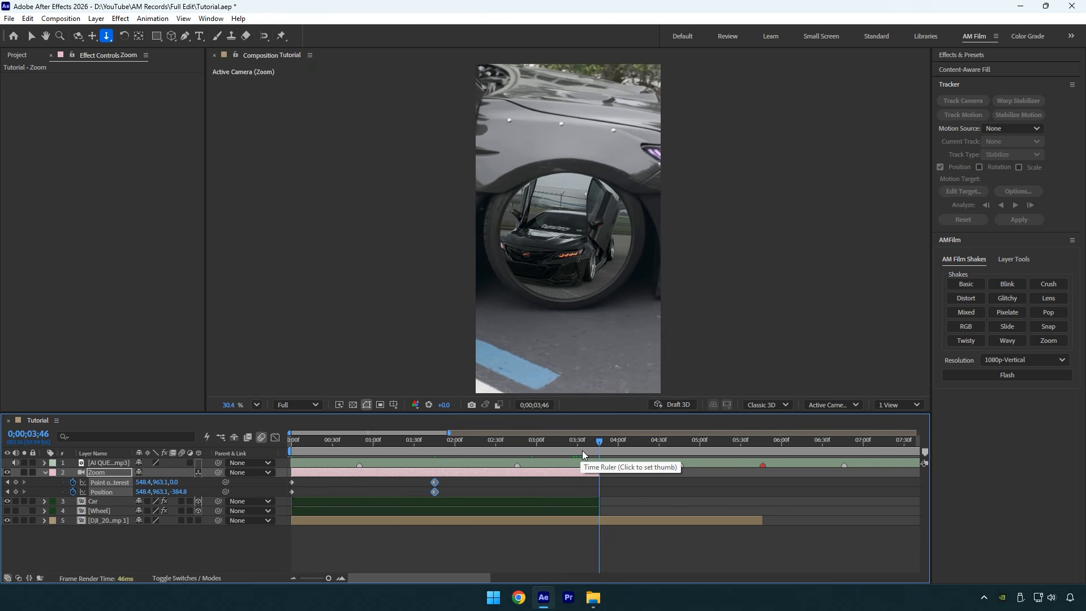
{"action": "left_click_drag", "start_coordinate": [568, 237], "coordinate": [569, 180]}
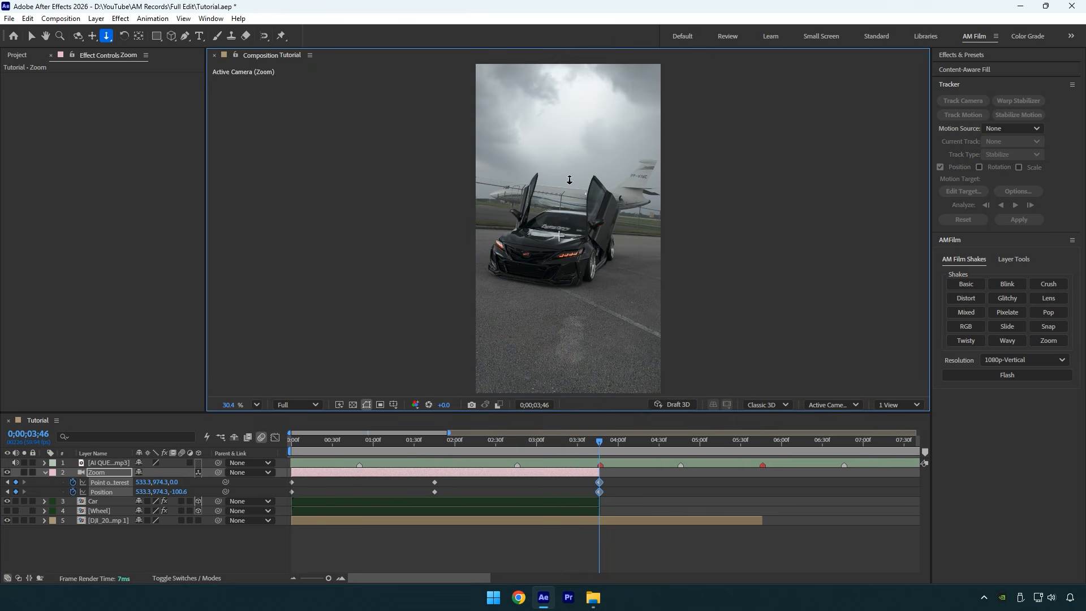
{"action": "left_click_drag", "start_coordinate": [625, 476], "coordinate": [271, 505]}
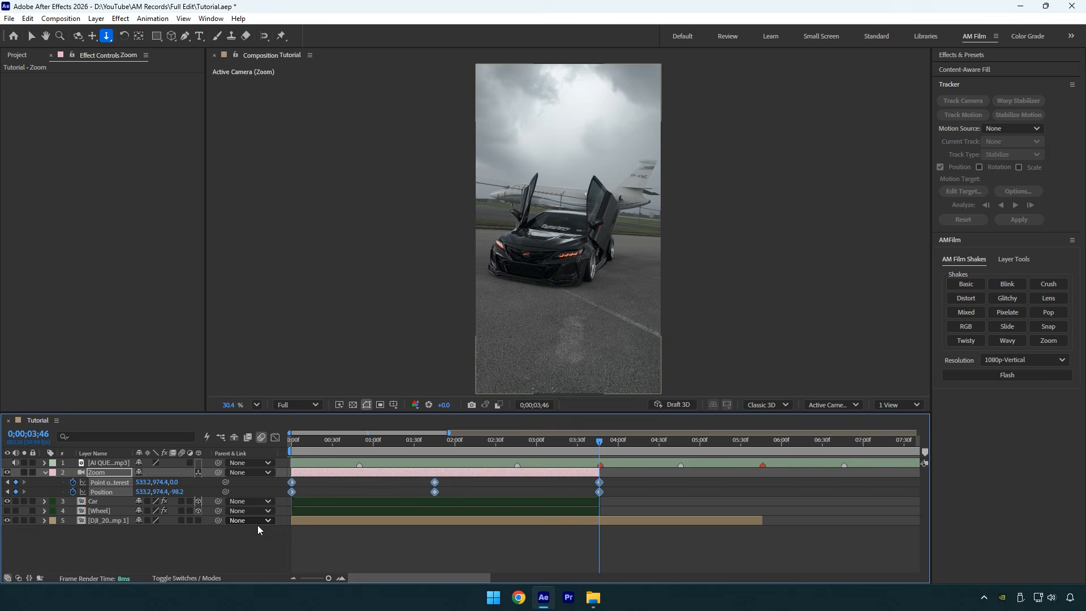
- Apply Easy Ease to the Zoom camera's keyframes and shape both moves' speed curves into steep peaks, the first at 0;00;00;50
{"action": "key", "text": "F9"}
{"action": "left_click", "coordinate": [274, 437]}
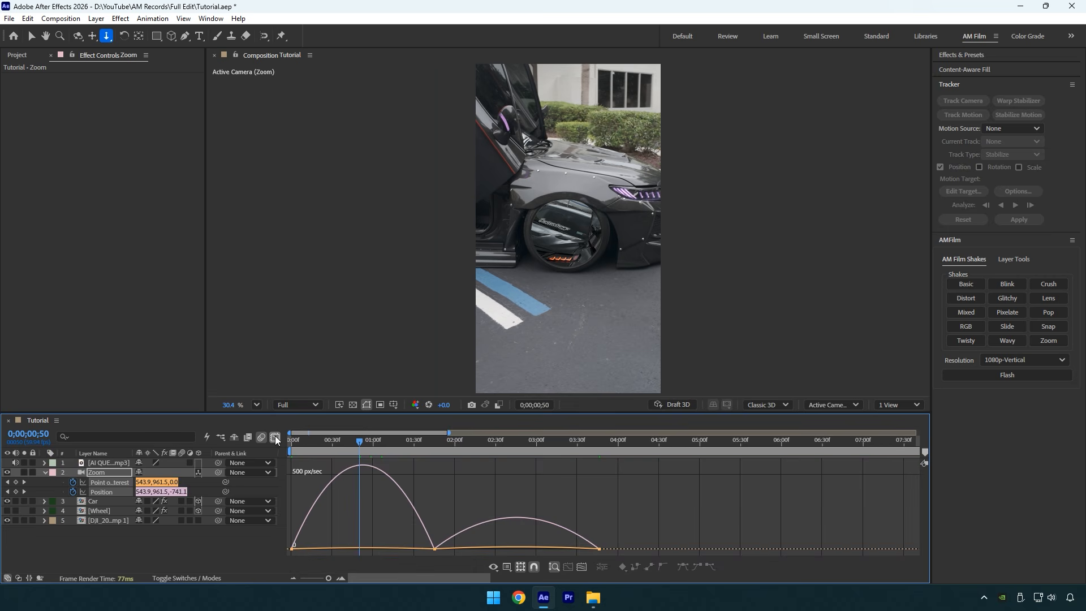
{"action": "left_click_drag", "start_coordinate": [309, 540], "coordinate": [335, 543]}
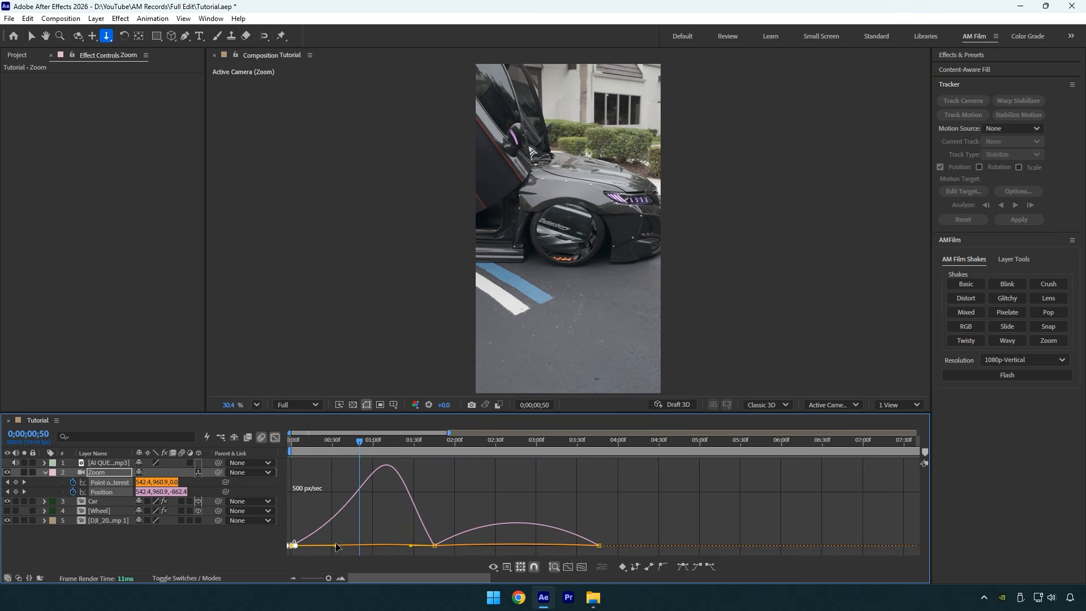
{"action": "left_click_drag", "start_coordinate": [397, 531], "coordinate": [338, 545]}
{"action": "key", "text": "ctrl+z"}
{"action": "key", "text": "ctrl+z"}
{"action": "key", "text": "ctrl+shift+z"}
{"action": "left_click_drag", "start_coordinate": [460, 529], "coordinate": [385, 548]}
{"action": "left_click_drag", "start_coordinate": [409, 512], "coordinate": [504, 544]}
{"action": "left_click_drag", "start_coordinate": [615, 530], "coordinate": [557, 546]}
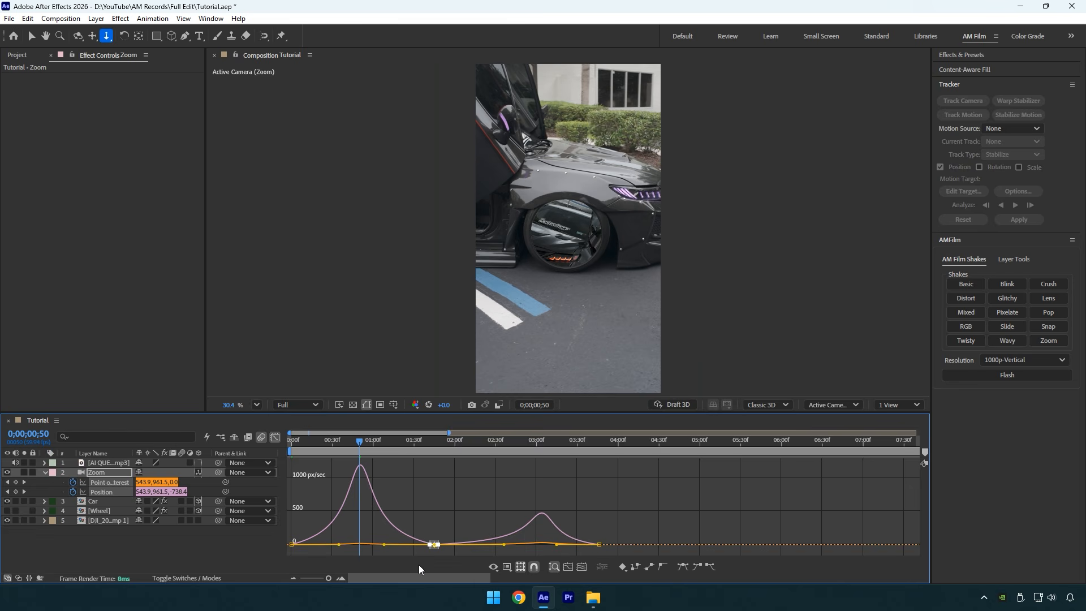
{"action": "left_click", "coordinate": [274, 437]}
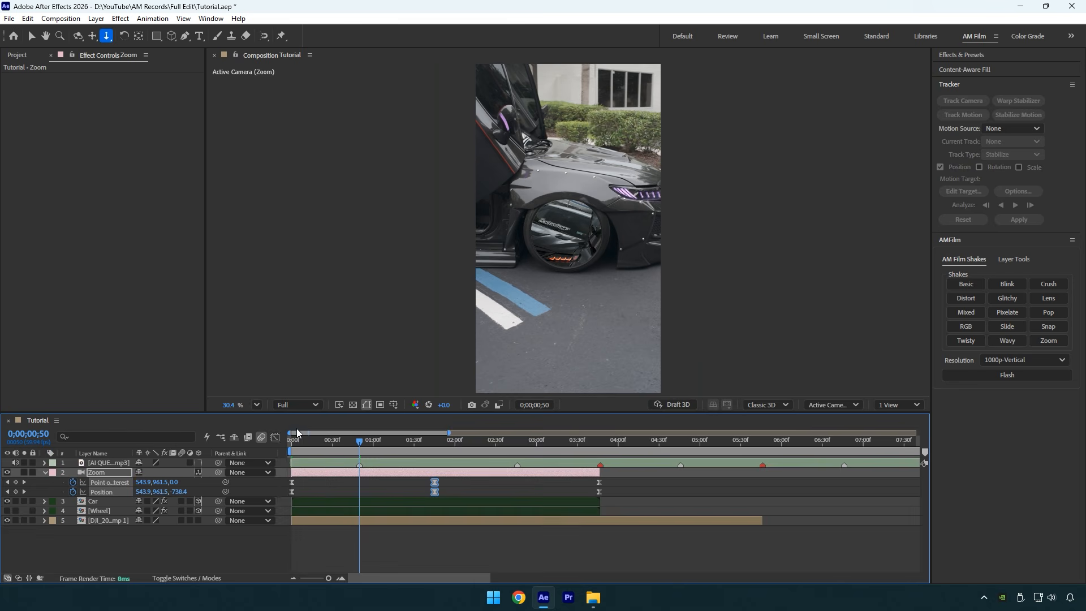
- Set the preview resolution to Third and play the camera zoom from the start of the composition
{"action": "left_click", "coordinate": [298, 404]}
{"action": "left_click", "coordinate": [299, 467]}
{"action": "left_click_drag", "start_coordinate": [360, 444], "coordinate": [290, 444]}
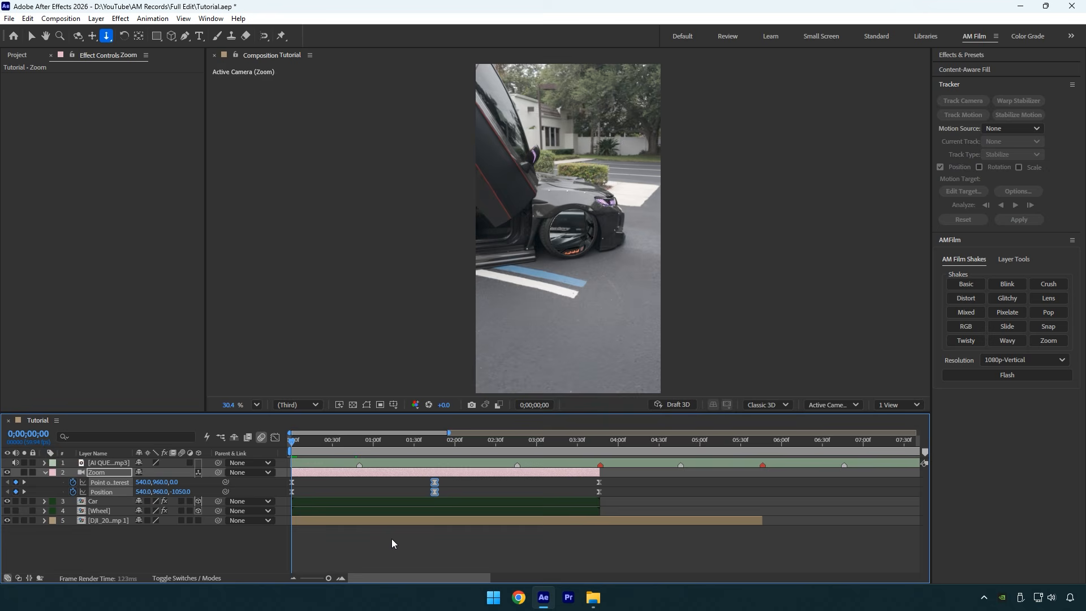
{"action": "key", "text": "space"}
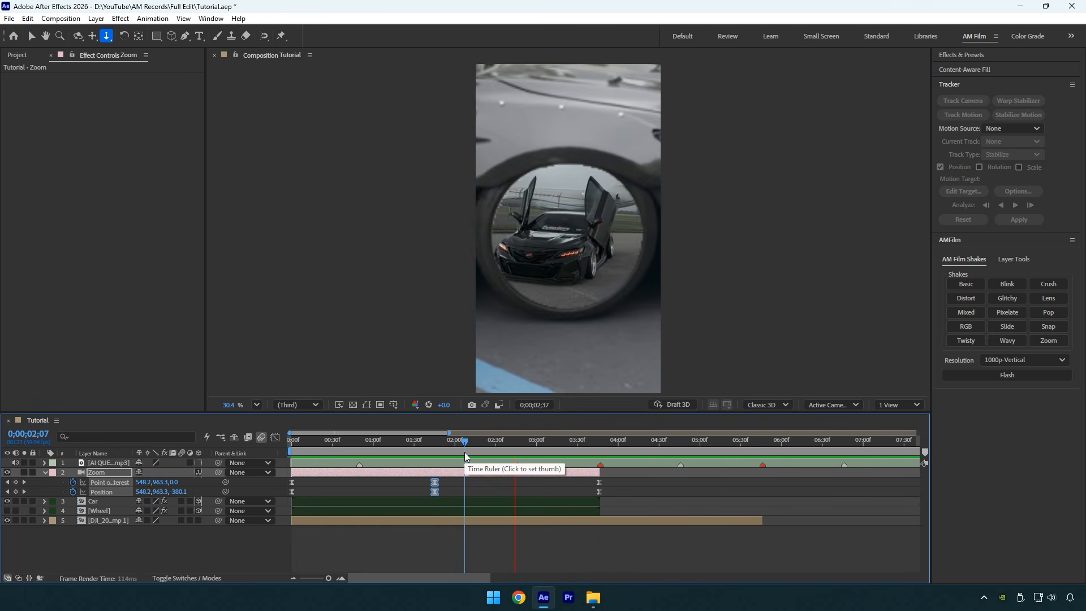
{"action": "key", "text": "space"}
- Reshape the second camera move's speed curve so it peaks at 0;00;02;46, and preview the move from about 0;00;01;29
{"action": "left_click", "coordinate": [275, 438]}
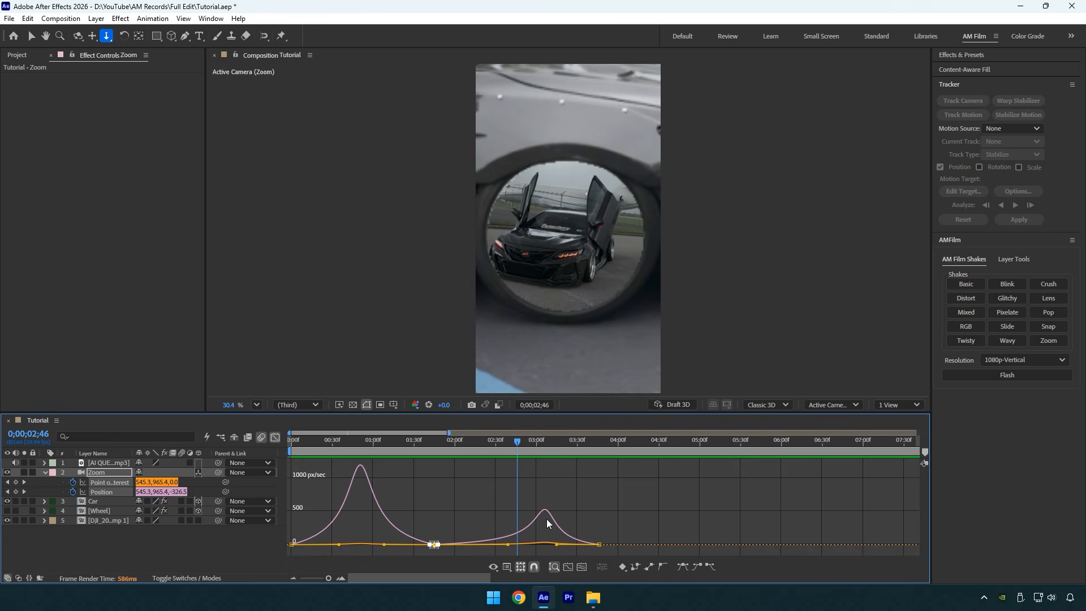
{"action": "left_click_drag", "start_coordinate": [507, 544], "coordinate": [500, 544]}
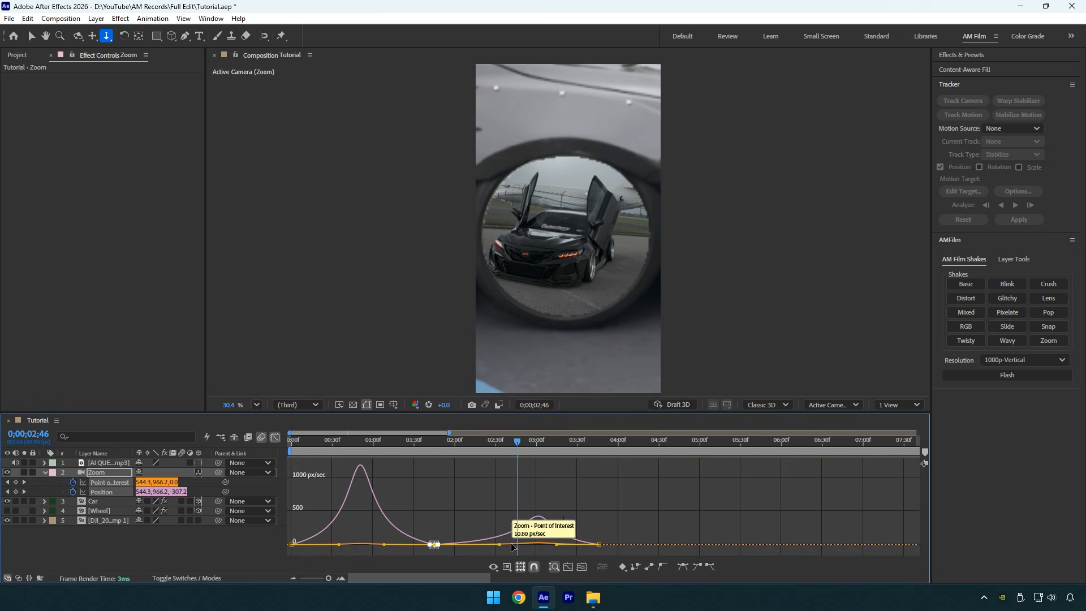
{"action": "left_click_drag", "start_coordinate": [636, 526], "coordinate": [535, 549]}
{"action": "left_click_drag", "start_coordinate": [509, 443], "coordinate": [412, 452]}
{"action": "key", "text": "space"}
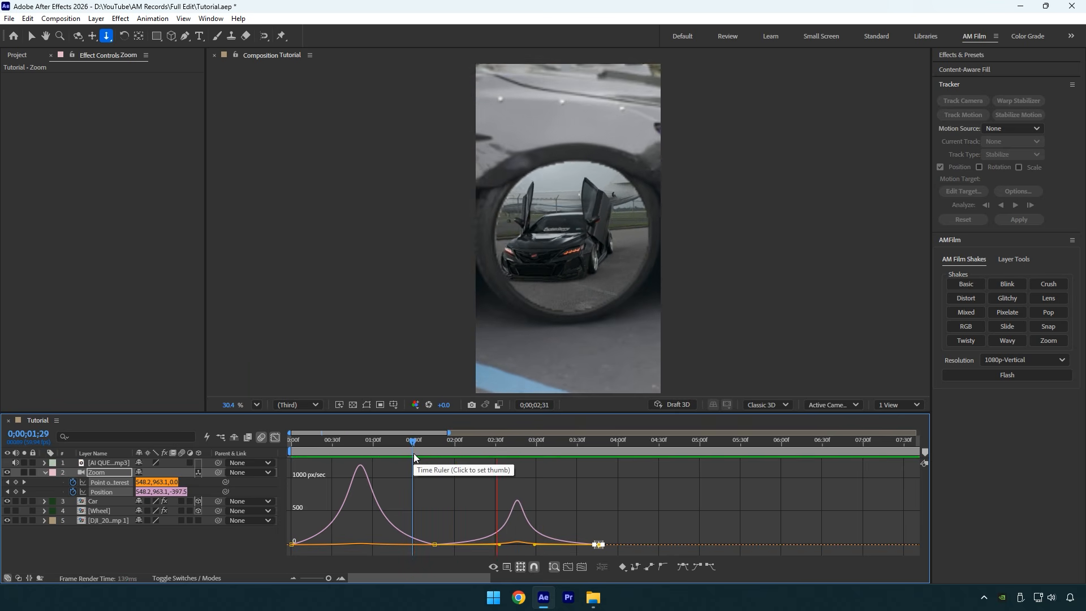
{"action": "key", "text": "space"}
- Close the camera's speed graph and enable motion blur on the Car and Wheel layers
{"action": "key", "text": "v"}
{"action": "left_click_drag", "start_coordinate": [359, 450], "coordinate": [285, 439]}
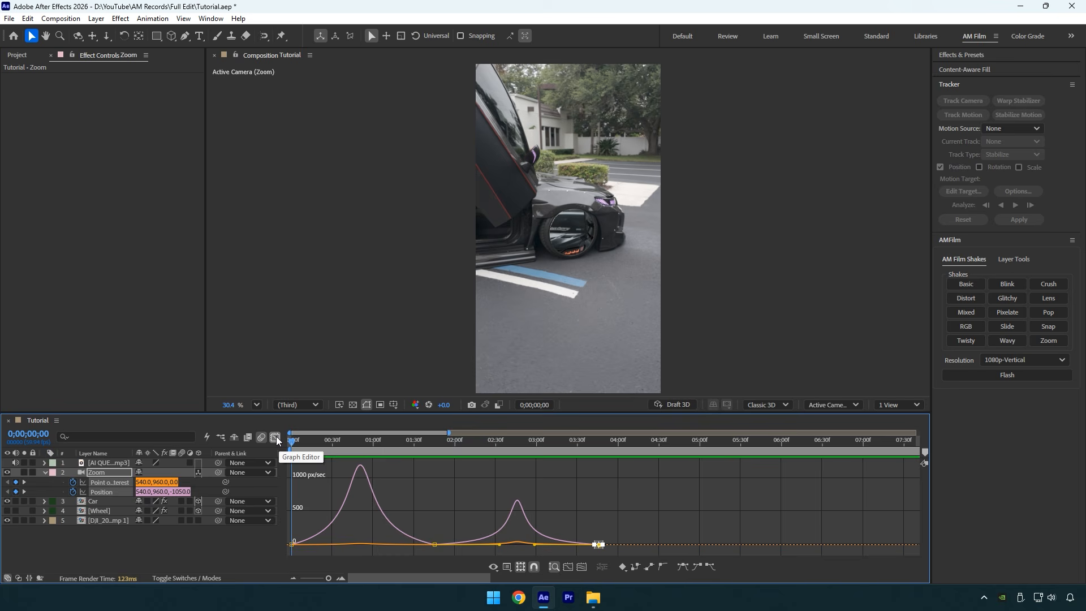
{"action": "left_click", "coordinate": [276, 436]}
{"action": "left_click_drag", "start_coordinate": [182, 501], "coordinate": [182, 511]}
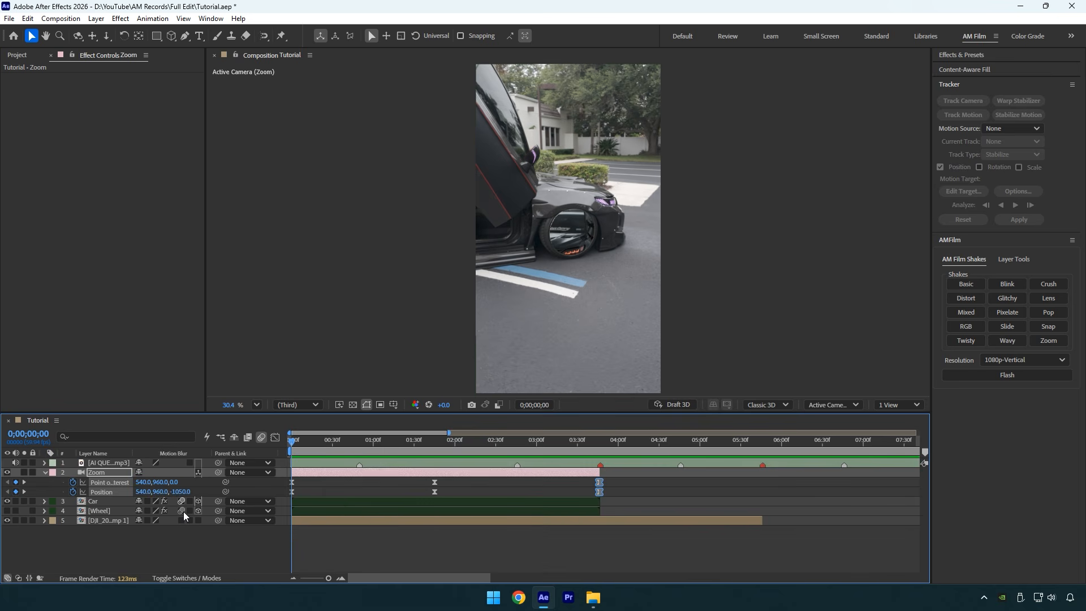
{"action": "left_click", "coordinate": [325, 442]}
- Unhide the Wheel layer and add Gradient Wipe with 15% softness and a 0% Transition Completion keyframe at 0;00;00;00
{"action": "left_click", "coordinate": [7, 510]}
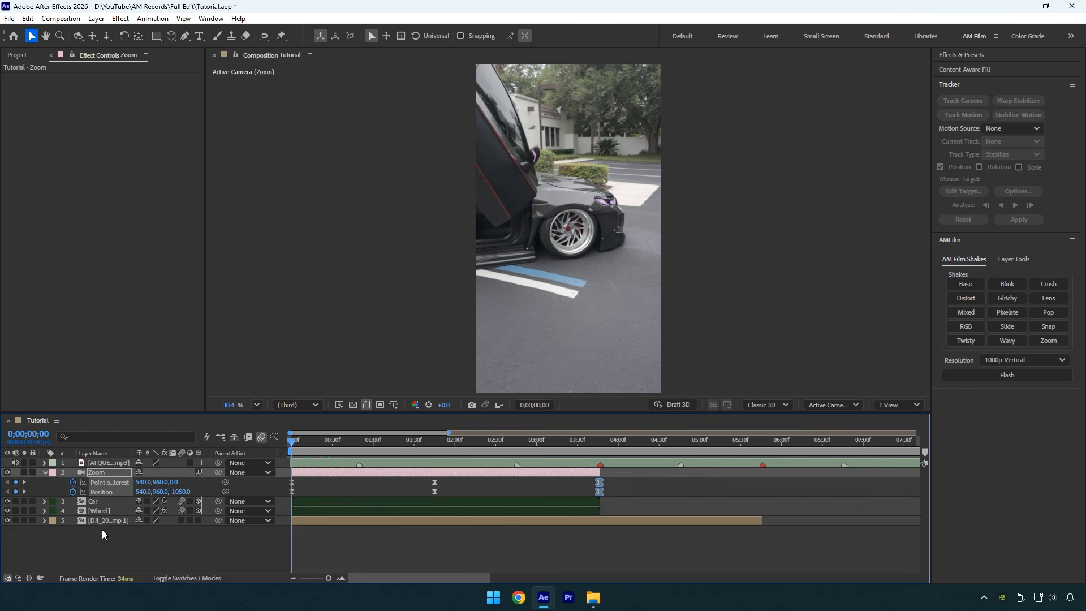
{"action": "left_click", "coordinate": [107, 511]}
{"action": "key", "text": "ctrl+space"}
{"action": "type", "text": "wip"}
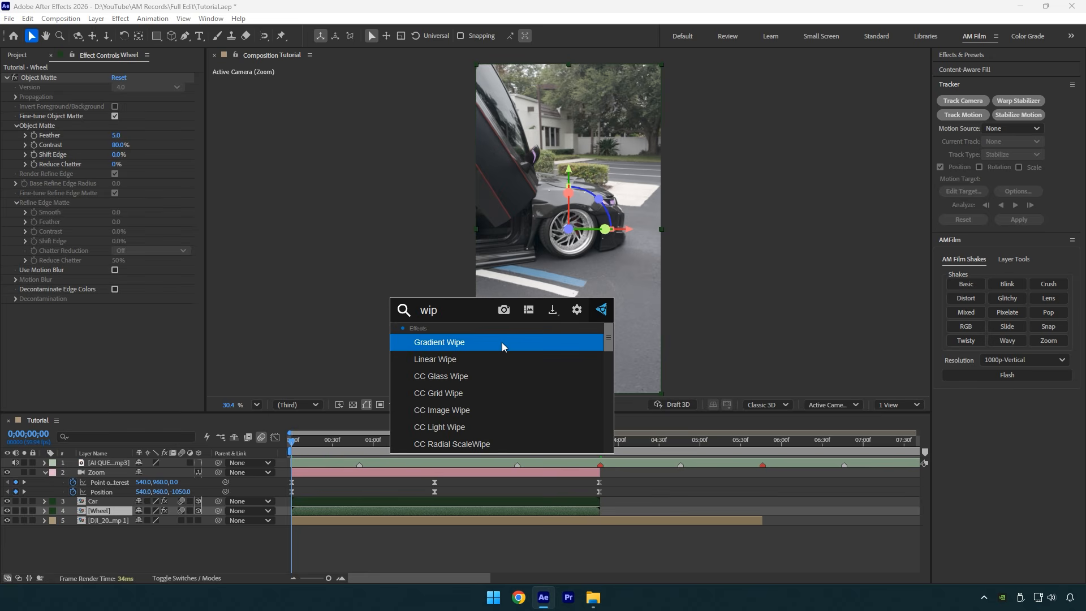
{"action": "key", "text": "Return"}
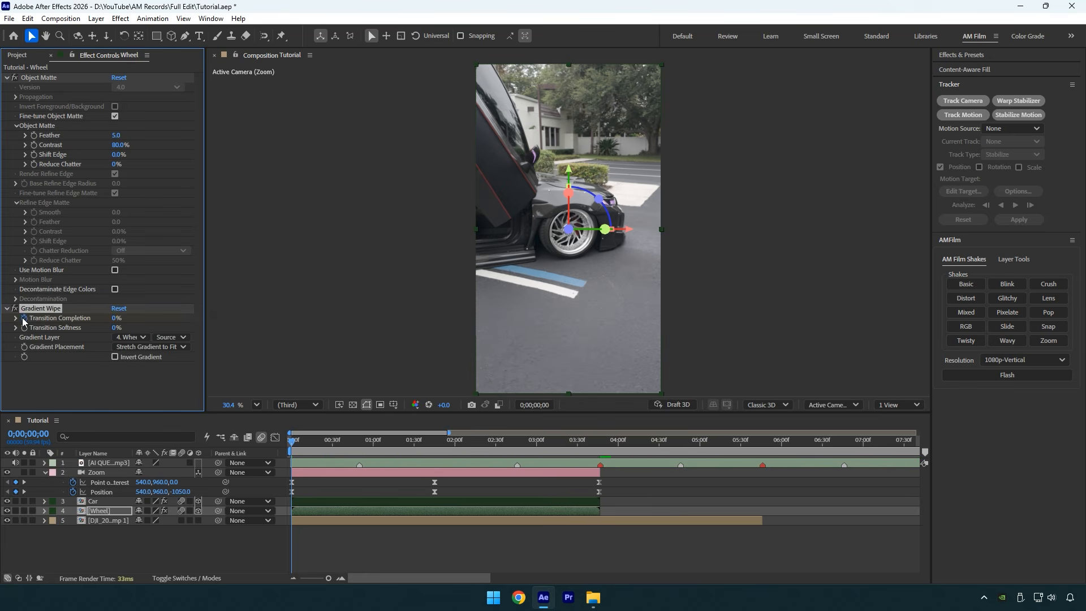
{"action": "type", "text": "15"}
{"action": "key", "text": "Return"}
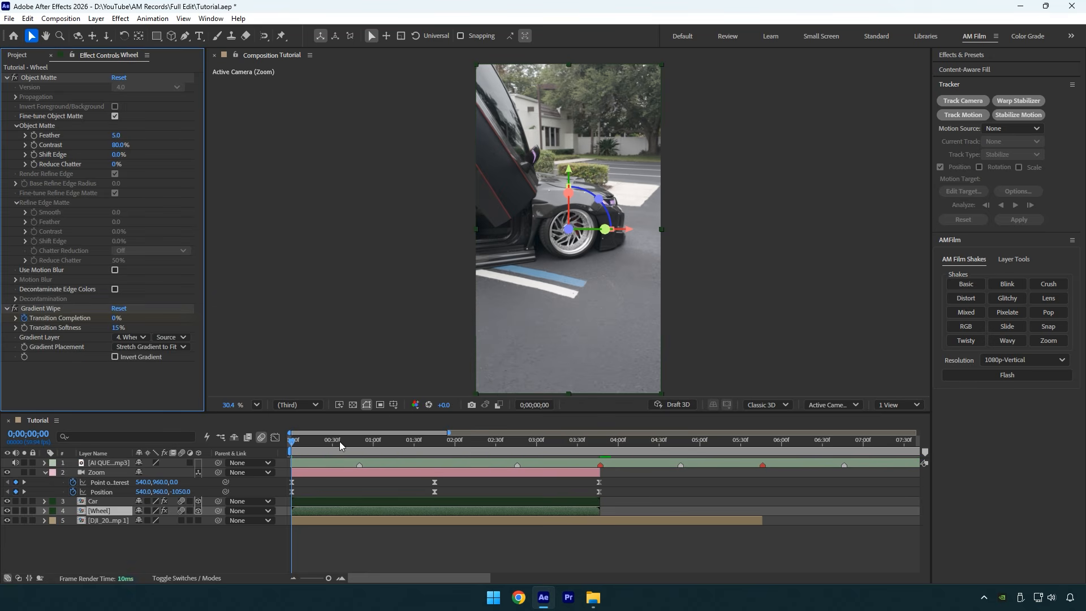
- Keyframe the Wheel layer's Gradient Wipe completion at 100% at 0;00;01;45 and reveal its keyframes
{"action": "left_click_drag", "start_coordinate": [340, 441], "coordinate": [428, 497]}
{"action": "left_click_drag", "start_coordinate": [113, 320], "coordinate": [312, 325]}
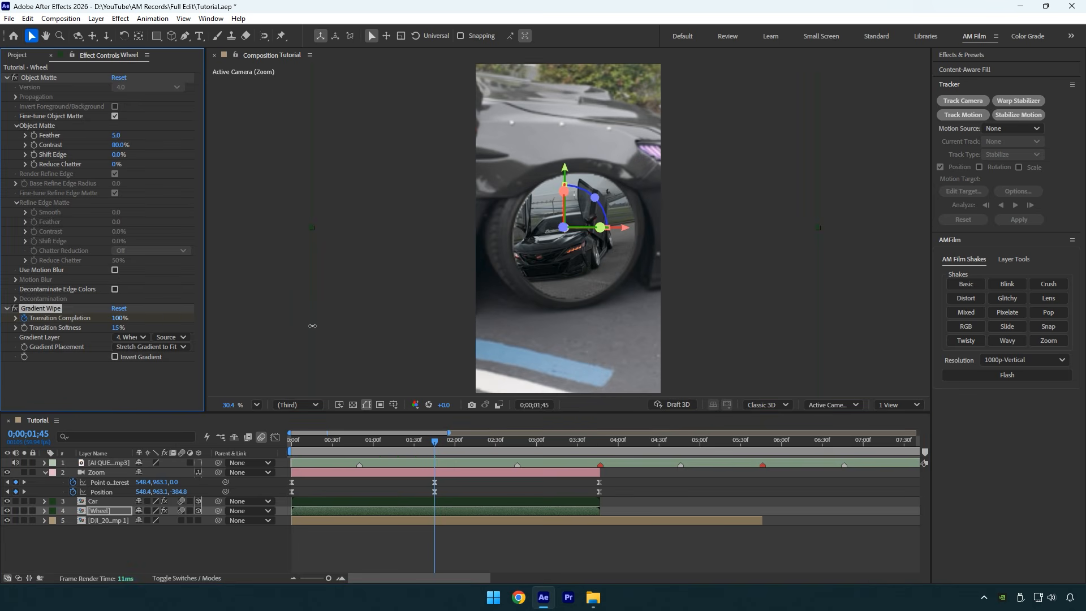
{"action": "key", "text": "u"}
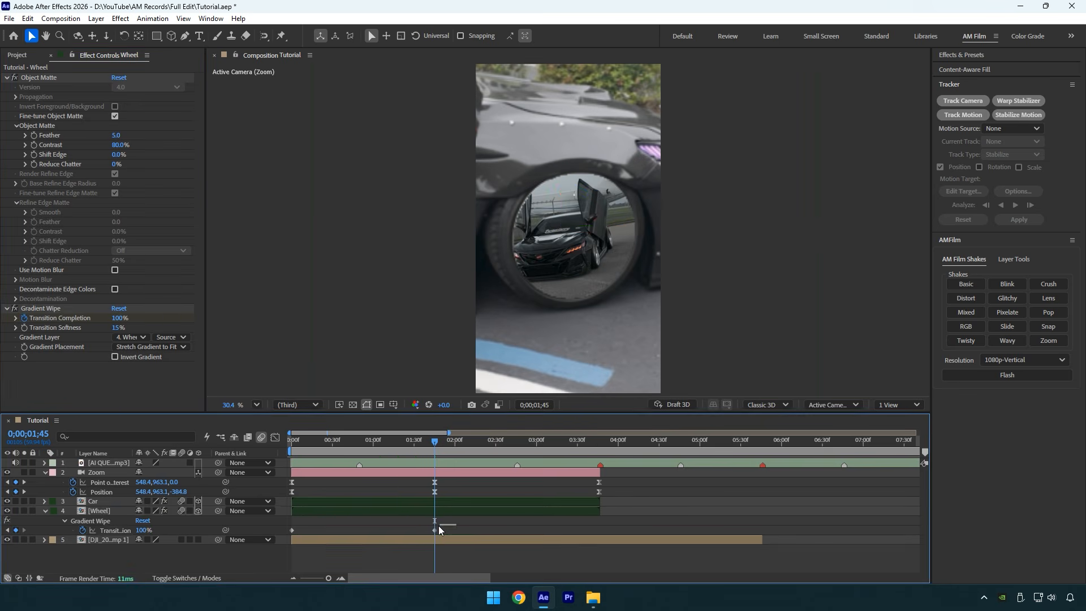
- Ease both Gradient Wipe keyframes and shape their speed curve into a peak at about 0;00;00;50
{"action": "left_click_drag", "start_coordinate": [449, 523], "coordinate": [295, 542]}
{"action": "left_click", "coordinate": [369, 442]}
{"action": "left_click_drag", "start_coordinate": [369, 443], "coordinate": [359, 442]}
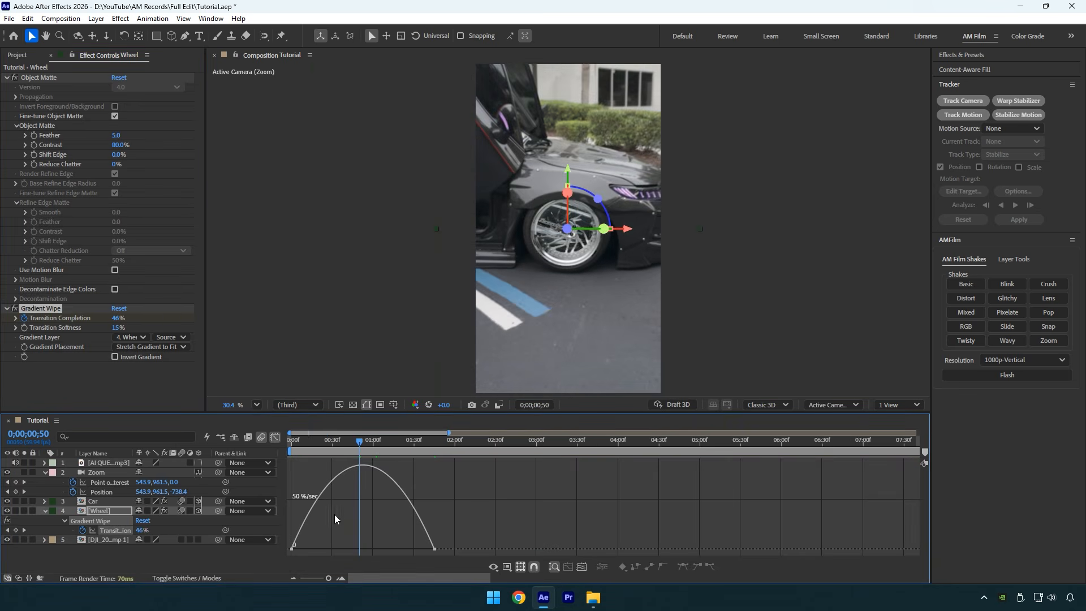
{"action": "left_click", "coordinate": [275, 438]}
{"action": "left_click_drag", "start_coordinate": [315, 548], "coordinate": [332, 548]}
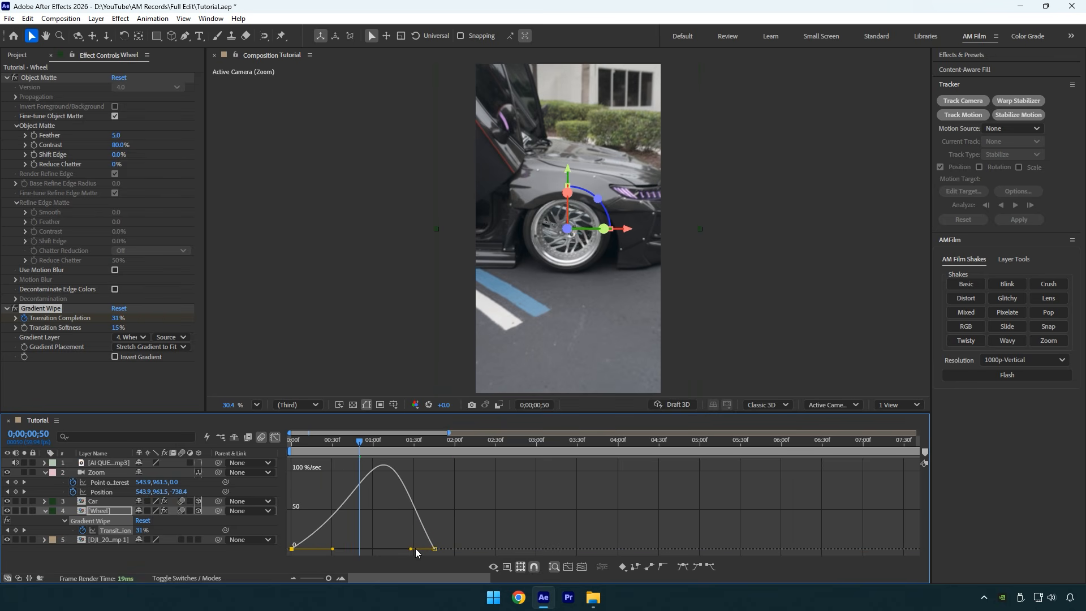
{"action": "left_click_drag", "start_coordinate": [411, 549], "coordinate": [339, 551]}
- Preview the wipe, shift its speed peak slightly earlier than 0;00;00;50, and play the transition again
{"action": "key", "text": "space"}
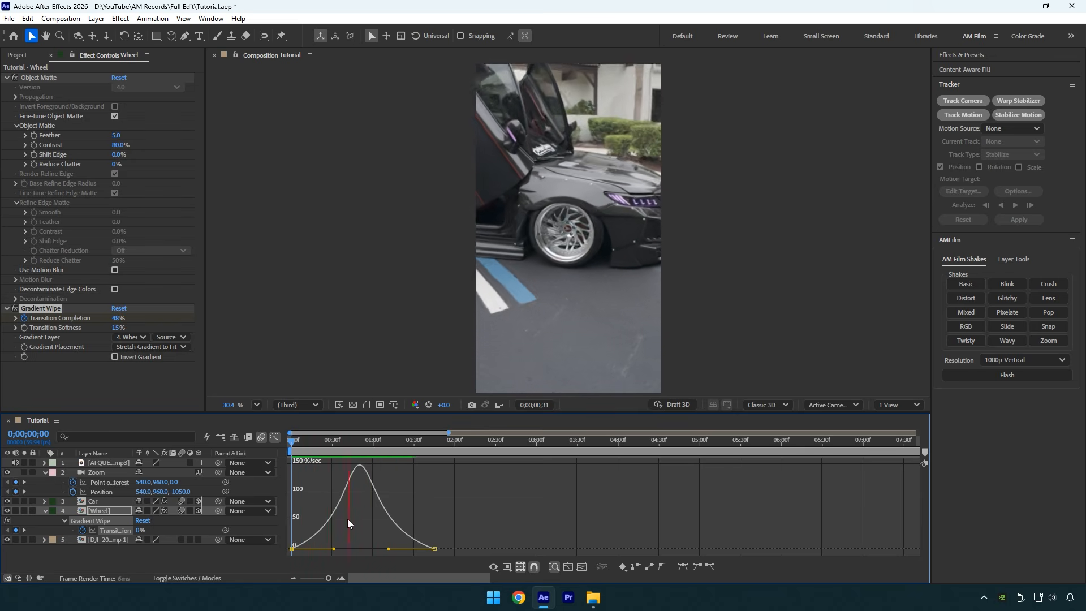
{"action": "left_click_drag", "start_coordinate": [389, 548], "coordinate": [373, 548]}
{"action": "key", "text": "space"}
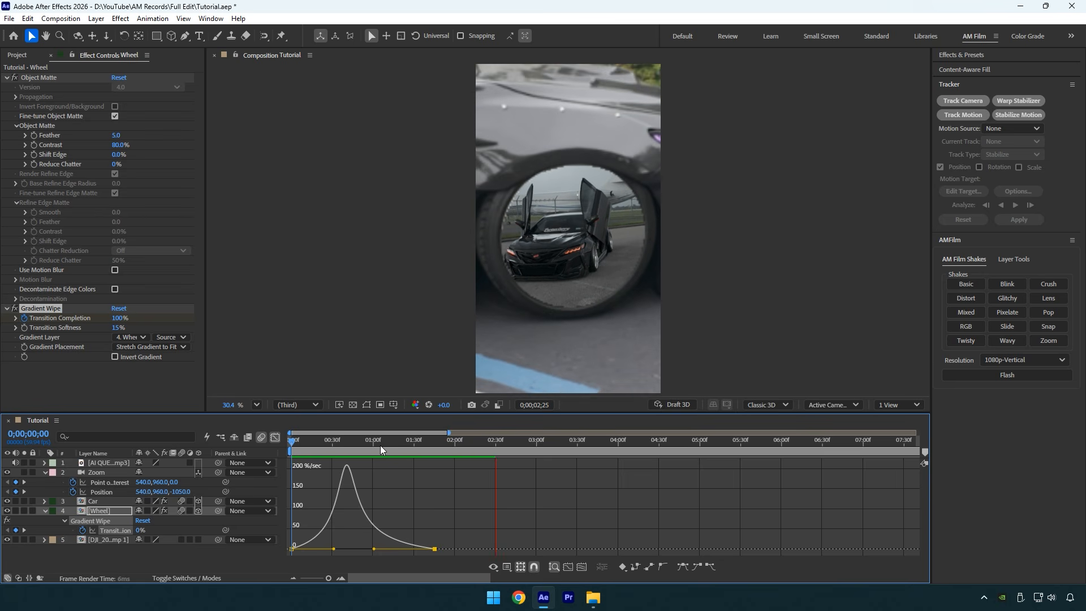
{"action": "key", "text": "space"}
{"action": "left_click", "coordinate": [275, 437]}
{"action": "key", "text": "space"}
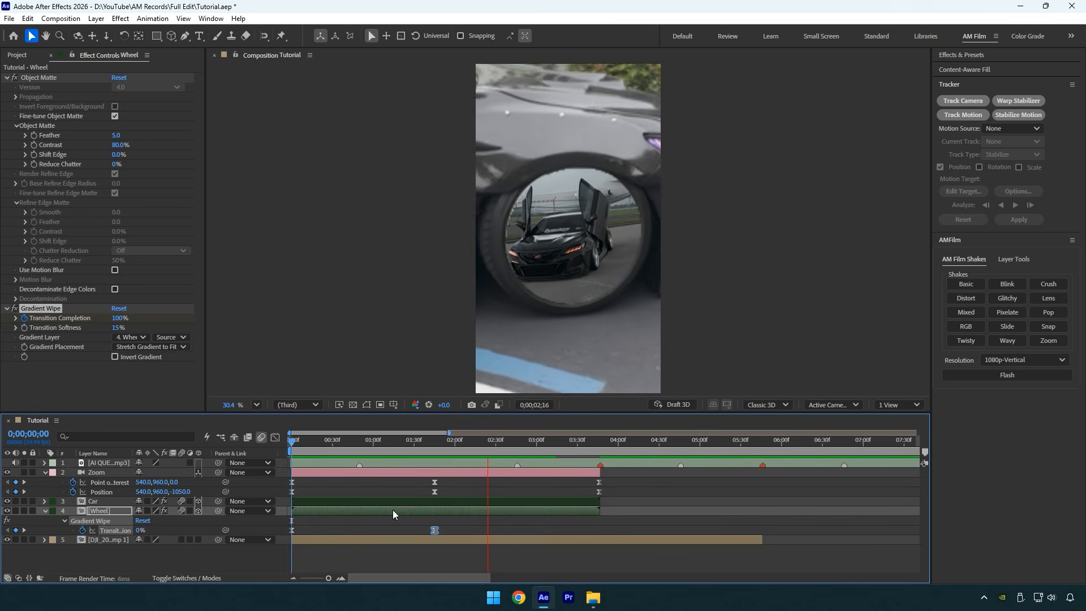
- Add the Slide shake layer starting at 0;00;02;46 and lengthen it to end just before the Zoom camera layer does
{"action": "left_click", "coordinate": [518, 442]}
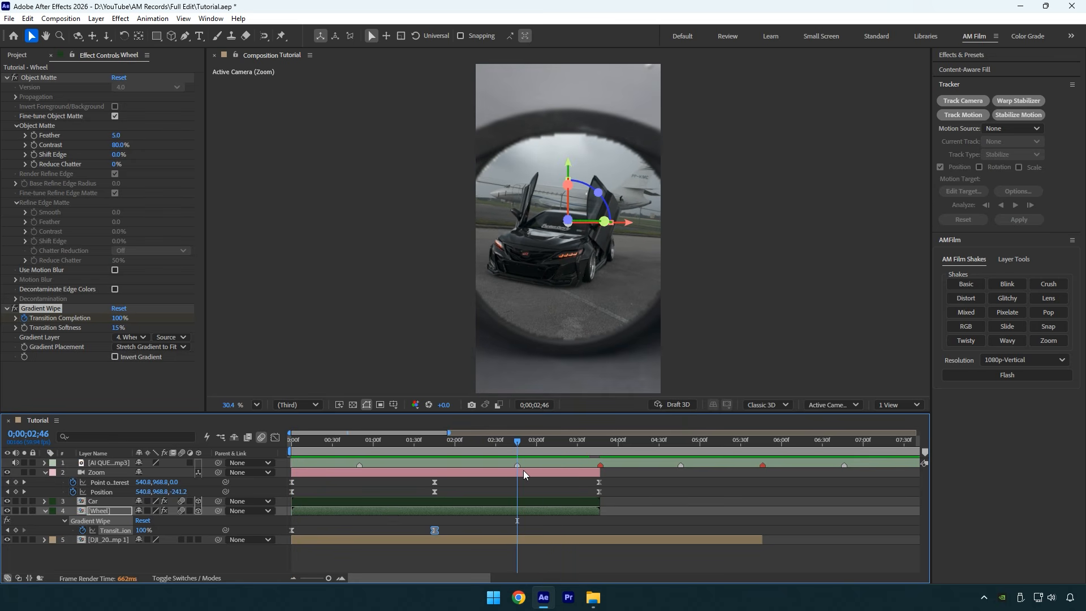
{"action": "left_click", "coordinate": [523, 473]}
{"action": "left_click", "coordinate": [1032, 344]}
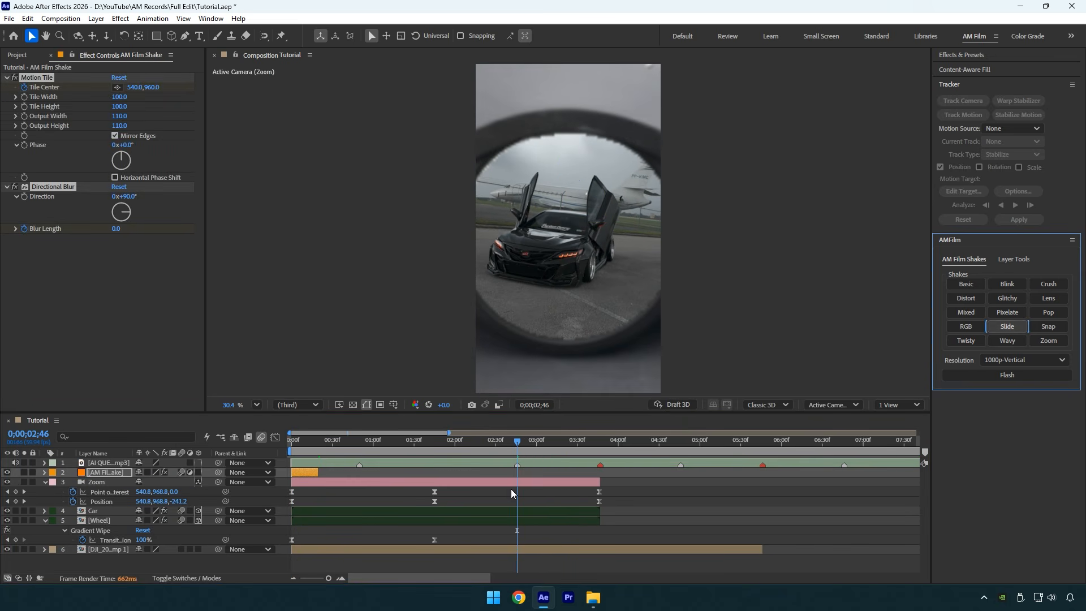
{"action": "left_click_drag", "start_coordinate": [550, 474], "coordinate": [570, 474]}
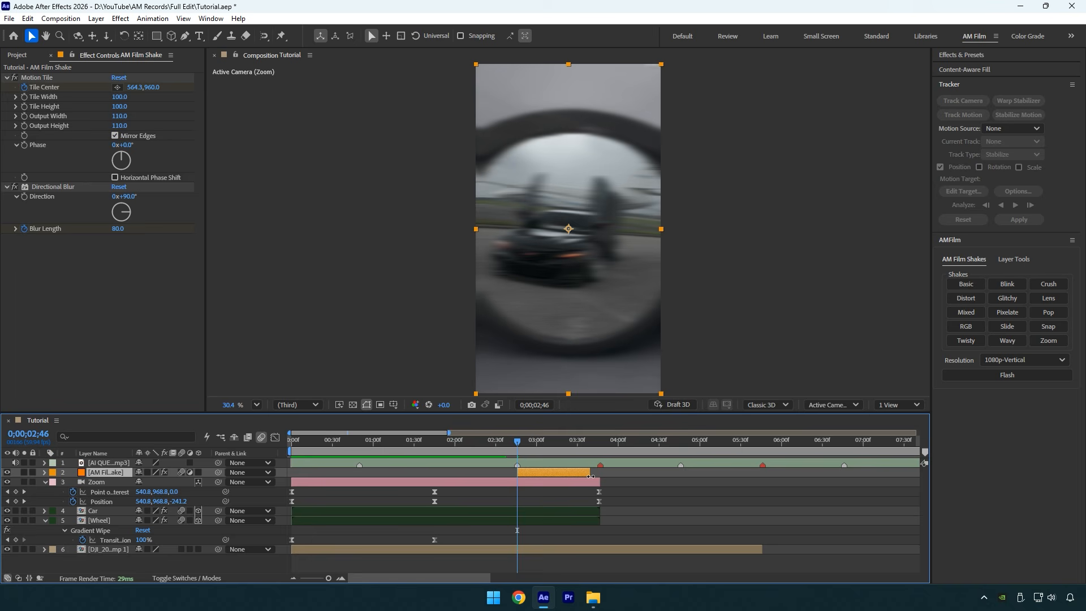
- Disable Directional Blur on the AM Film Shake layer and preview the shake from 0;00;01;57
{"action": "left_click", "coordinate": [15, 187]}
{"action": "left_click", "coordinate": [450, 446]}
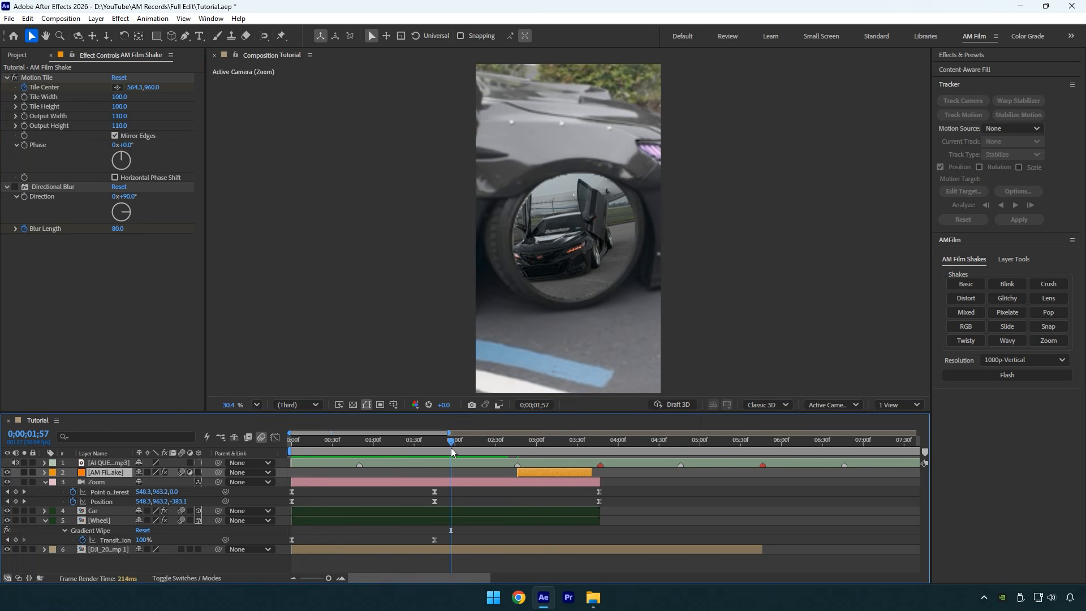
{"action": "key", "text": "space"}
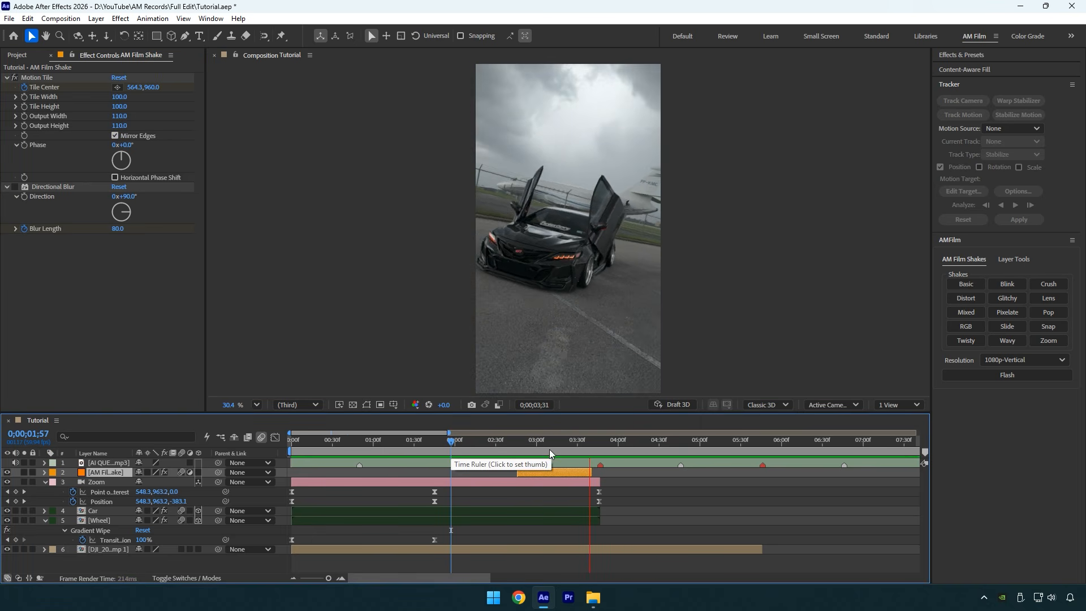
{"action": "left_click", "coordinate": [444, 448]}
{"action": "left_click", "coordinate": [490, 498]}
{"action": "key", "text": "u"}
{"action": "left_click_drag", "start_coordinate": [332, 577], "coordinate": [317, 577]}
{"action": "left_click", "coordinate": [592, 603]}
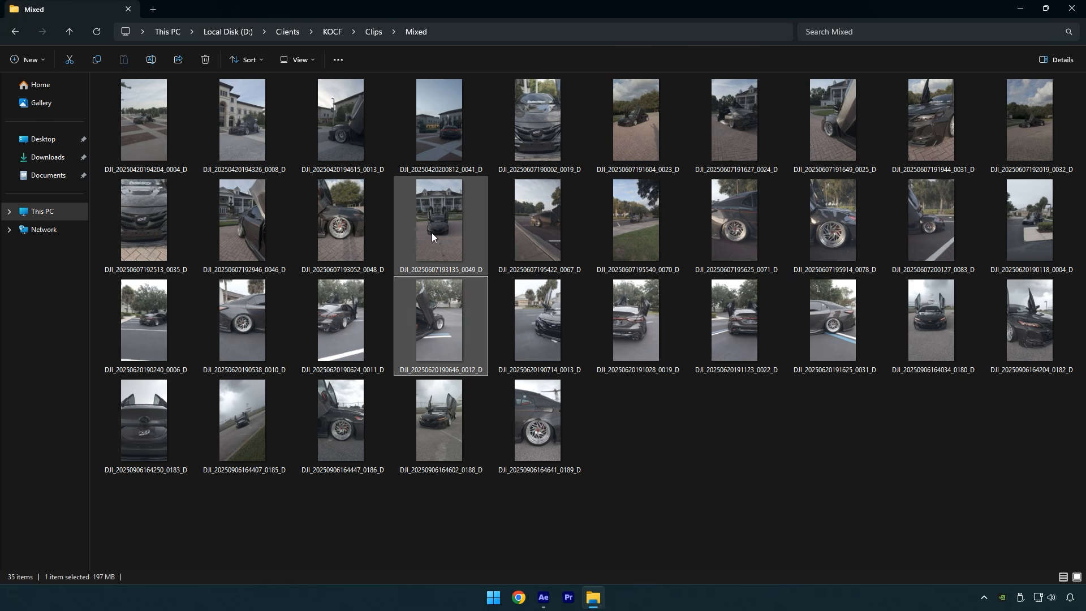
{"action": "double_click", "coordinate": [532, 140]}
{"action": "left_click_drag", "start_coordinate": [419, 490], "coordinate": [497, 490]}
{"action": "left_click", "coordinate": [695, 32]}
{"action": "left_click_drag", "start_coordinate": [548, 135], "coordinate": [470, 446]}
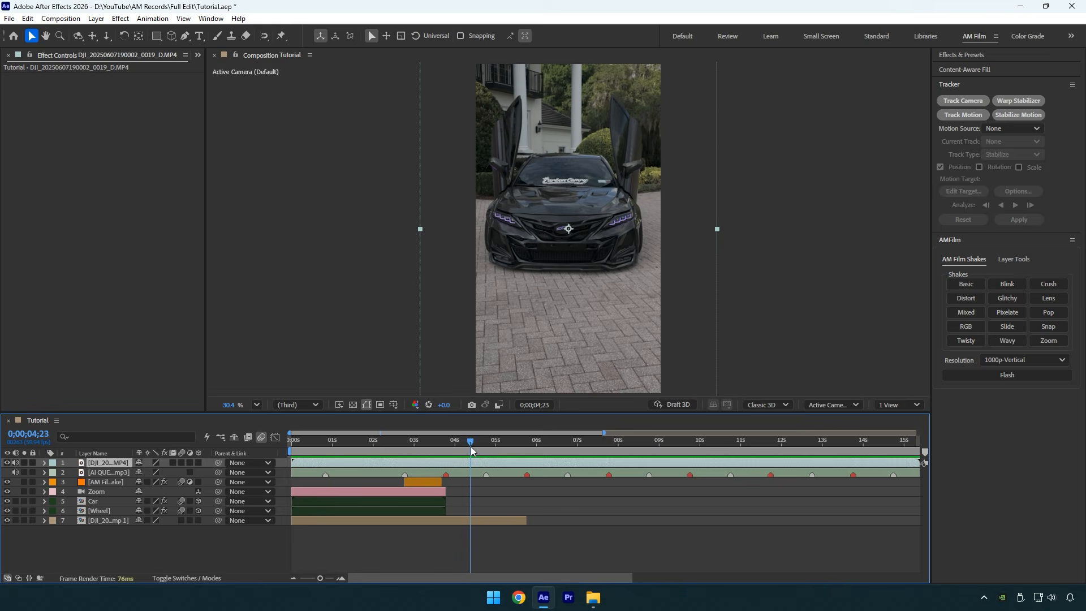
- Trim the new front-view clip to start at 0;00;13;30 and end at 0;00;17;11
{"action": "left_click_drag", "start_coordinate": [322, 577], "coordinate": [283, 578]}
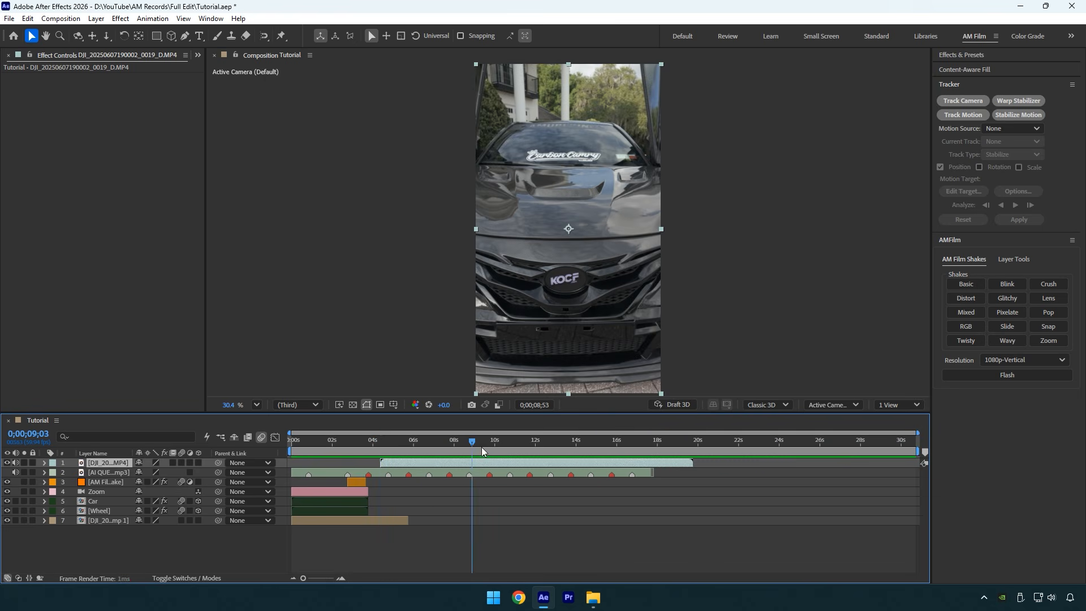
{"action": "left_click_drag", "start_coordinate": [482, 449], "coordinate": [639, 442]}
{"action": "key", "text": "alt+bracketleft"}
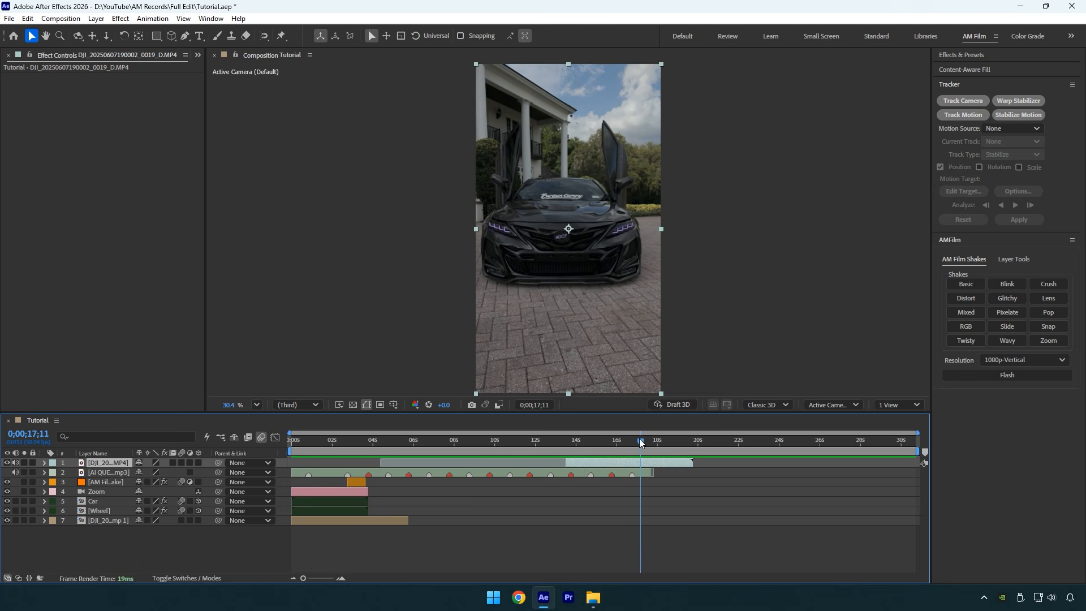
{"action": "key", "text": "i"}
- Apply Mocha AE to the trimmed front-view clip and launch Mocha from the effect
{"action": "key", "text": "ctrl+space"}
{"action": "type", "text": "mo"}
{"action": "left_click", "coordinate": [639, 439]}
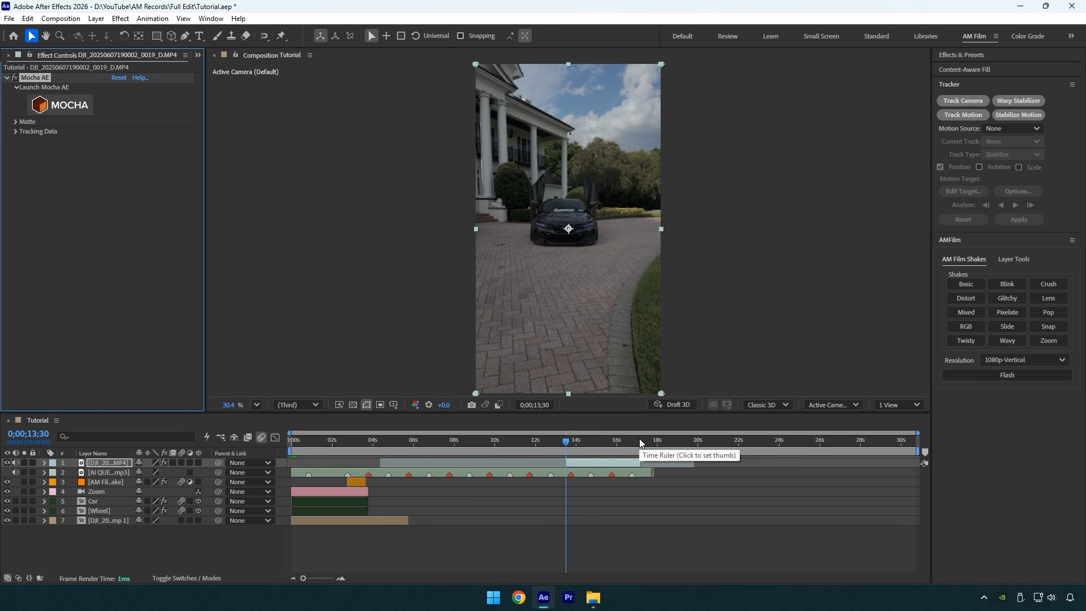
{"action": "left_click", "coordinate": [73, 105]}
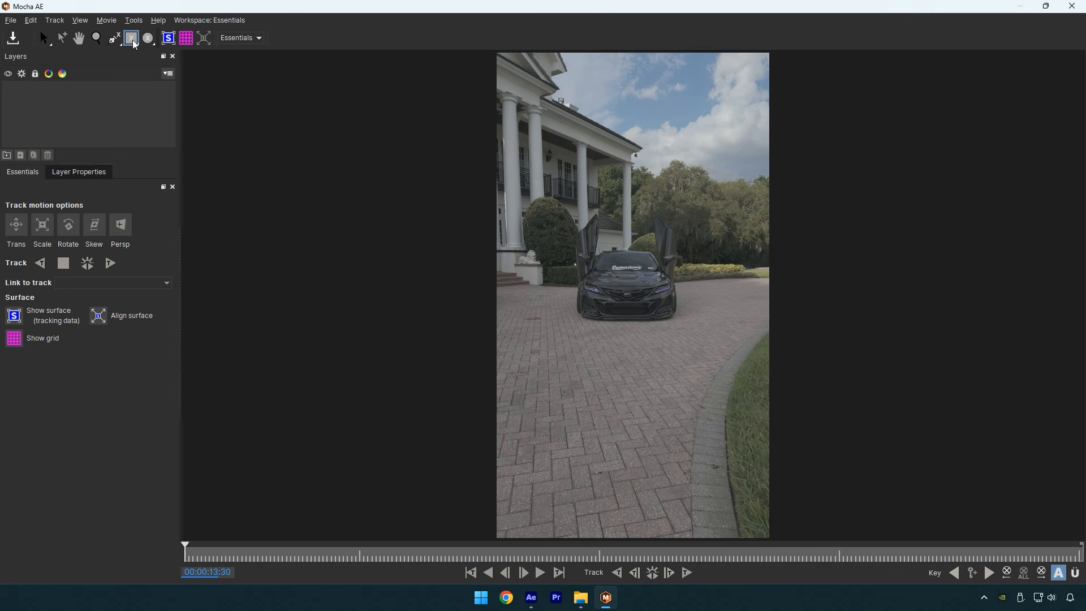
- Draw a rectangular tracking layer over the car's front grille, centred on the KOCF badge, and fit the frame in the view
{"action": "scroll", "coordinate": [623, 294], "scroll_direction": "up", "scroll_amount": 8}
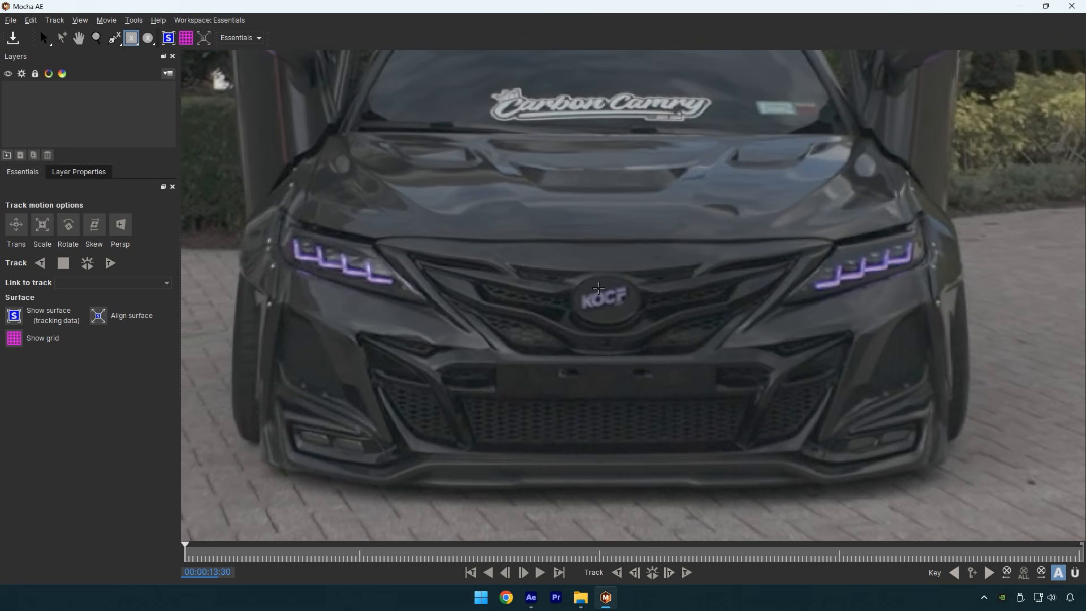
{"action": "left_click_drag", "start_coordinate": [611, 307], "coordinate": [613, 309]}
{"action": "key", "text": "asterisk"}
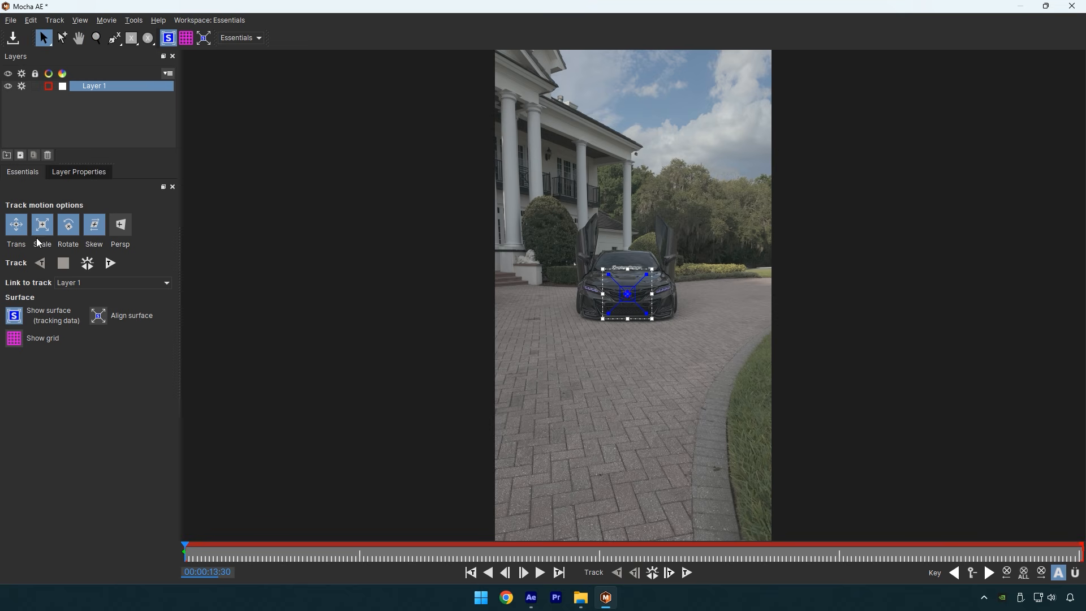
- Track the grille layer in both directions using translation only, close Mocha, and create the effect's tracking data
{"action": "left_click", "coordinate": [87, 264]}
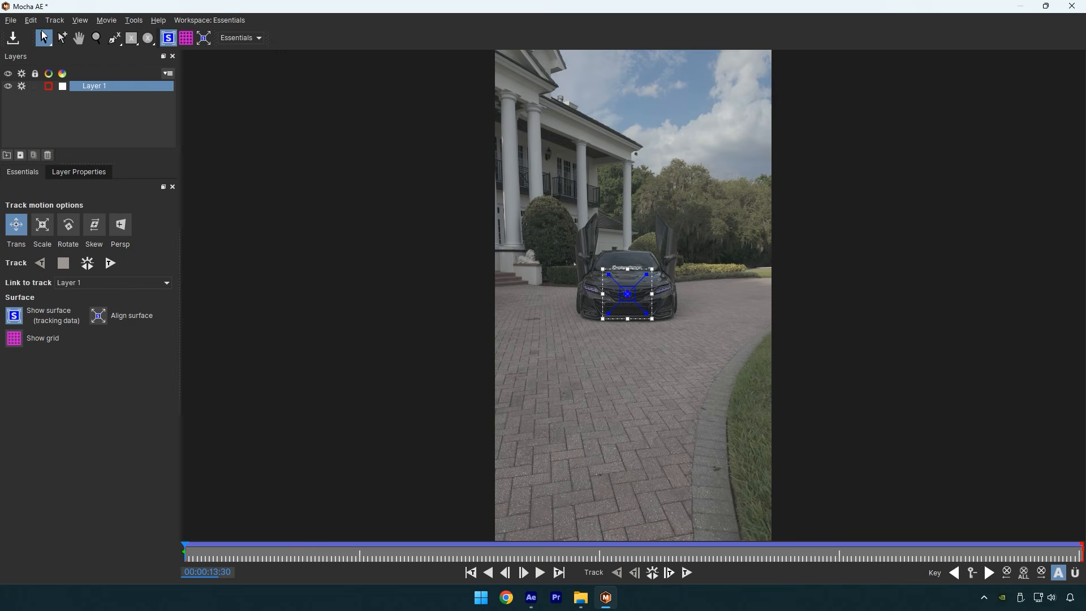
{"action": "left_click", "coordinate": [1082, 3]}
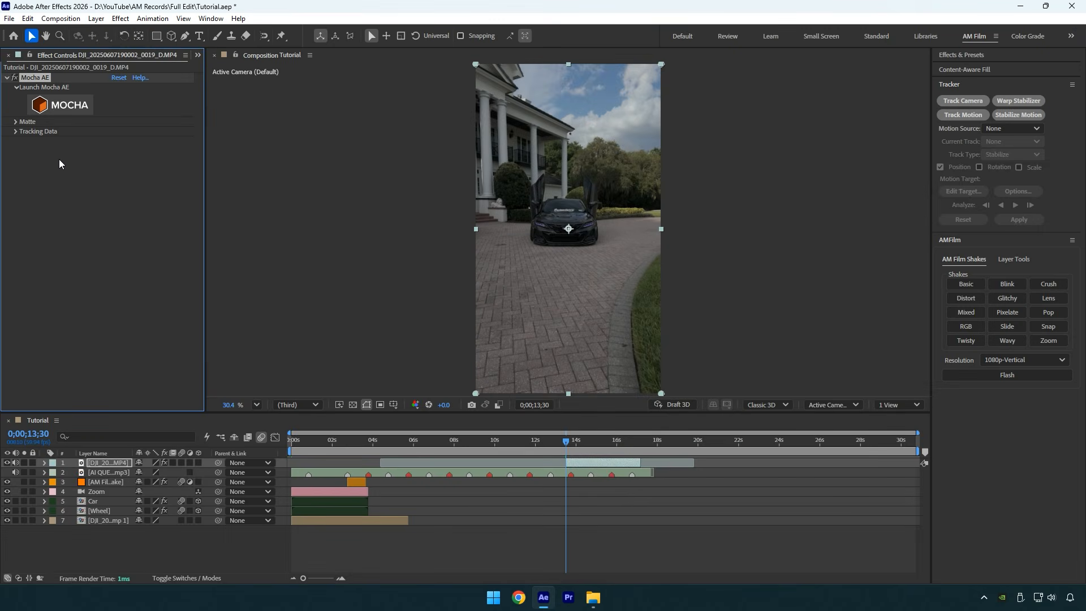
{"action": "left_click", "coordinate": [14, 131]}
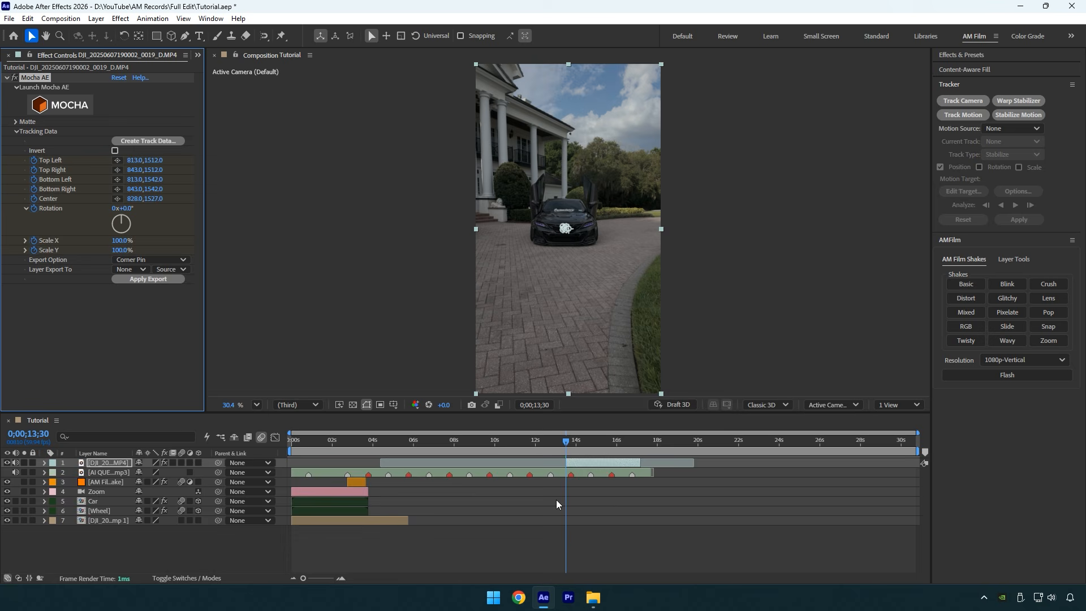
- Copy the tracked Center keyframes onto the front-view clip's Anchor Point and scrub through the clip to check the stabilization
{"action": "key", "text": "u"}
{"action": "left_click", "coordinate": [113, 520]}
{"action": "key", "text": "a"}
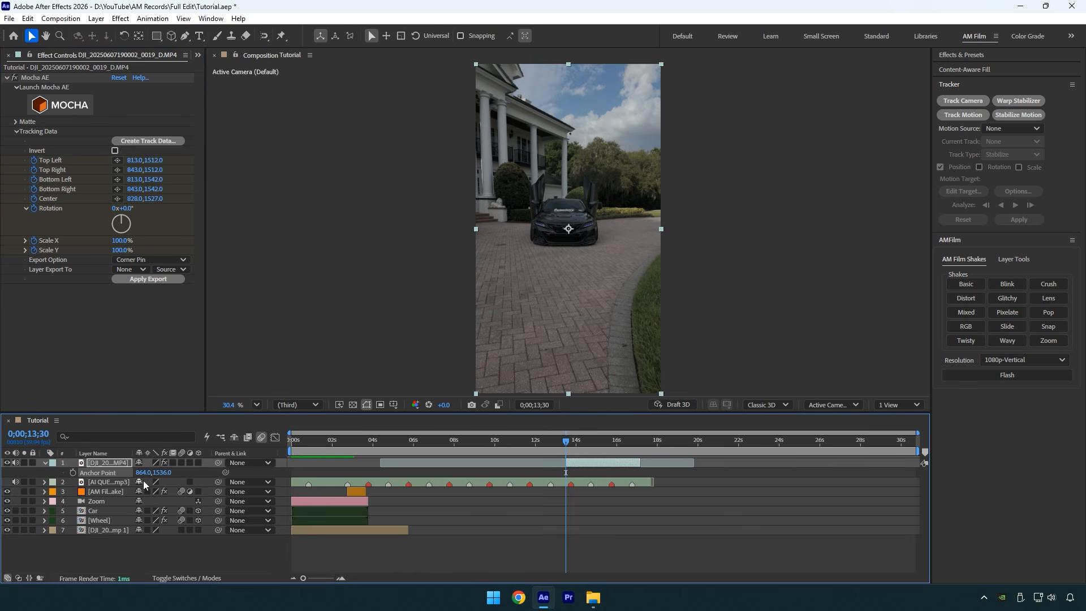
{"action": "key", "text": "ctrl+v"}
{"action": "left_click_drag", "start_coordinate": [620, 446], "coordinate": [636, 448]}
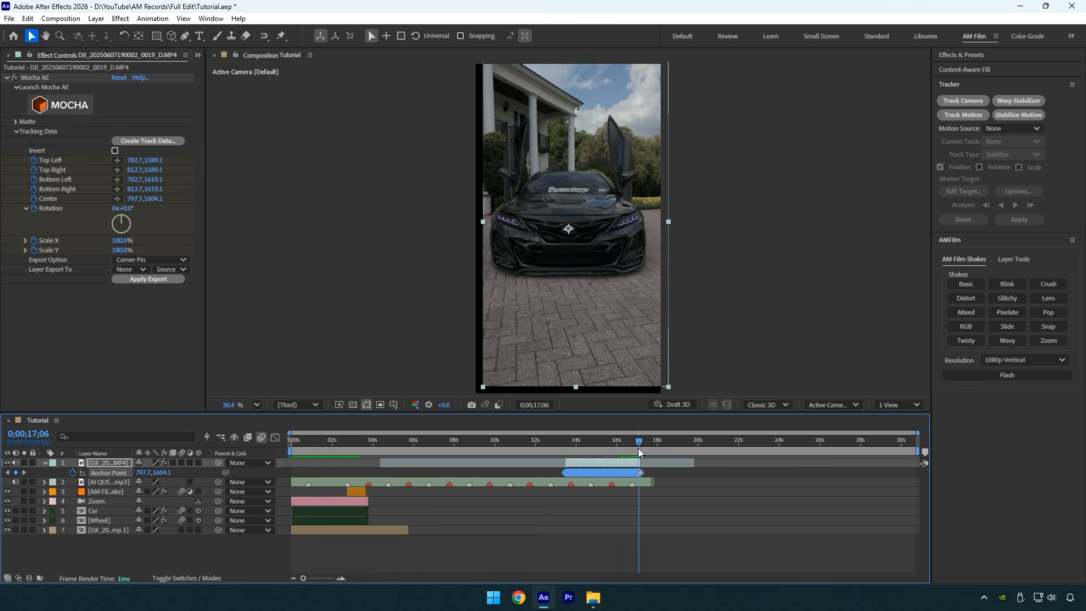
- Scale the stabilized front-view clip to 71.5% so it fills the frame, and precompose it with all its attributes
{"action": "key", "text": "s"}
{"action": "left_click_drag", "start_coordinate": [150, 472], "coordinate": [155, 472]}
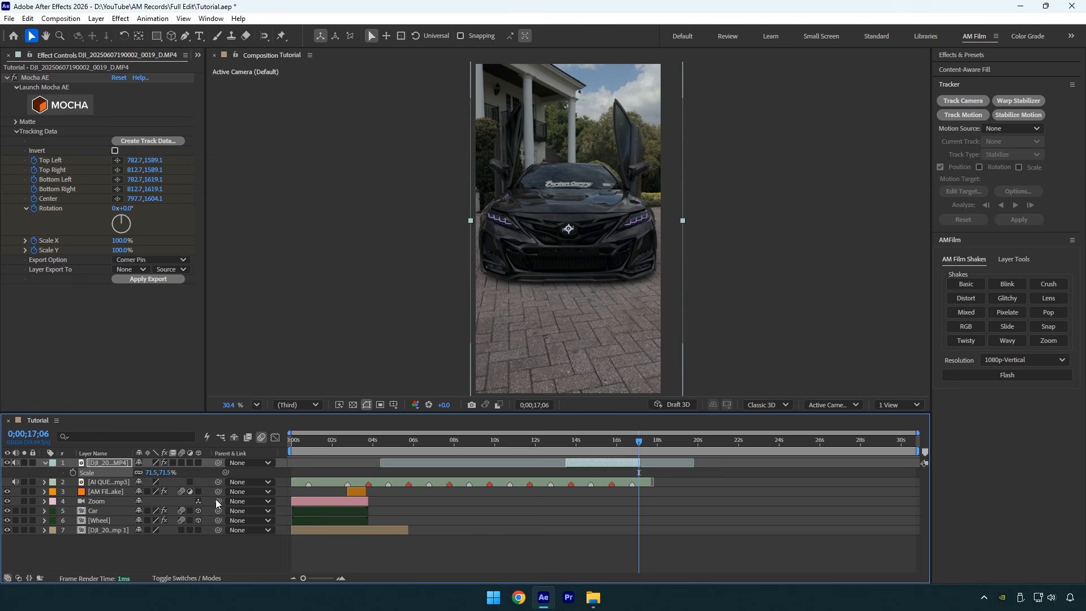
{"action": "key", "text": "ctrl+shift+c"}
{"action": "left_click", "coordinate": [470, 303]}
{"action": "left_click", "coordinate": [598, 379]}
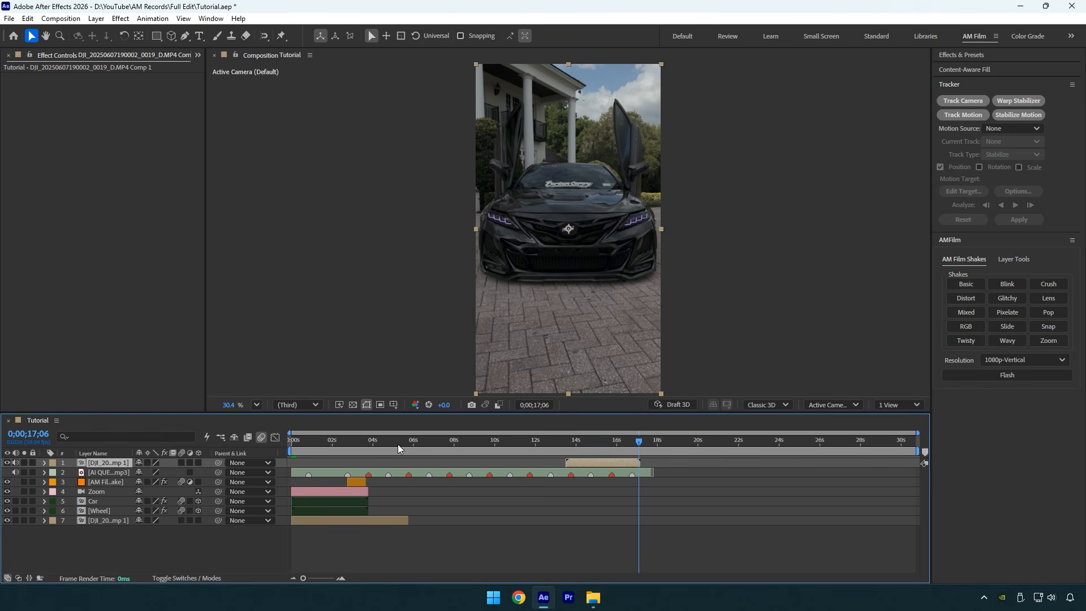
- Move the precomposed front-view clip to start at 0;00;03;47 on the beat marker and place it directly below the music layer
{"action": "left_click_drag", "start_coordinate": [398, 443], "coordinate": [368, 441]}
{"action": "key", "text": "bracketleft"}
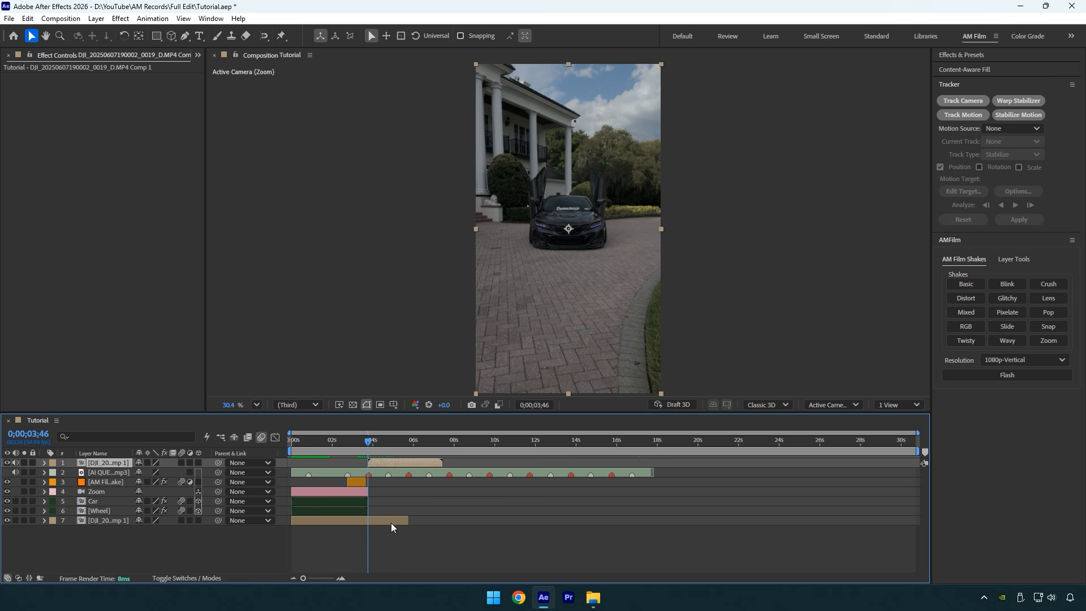
{"action": "left_click", "coordinate": [341, 578]}
{"action": "left_click", "coordinate": [341, 578]}
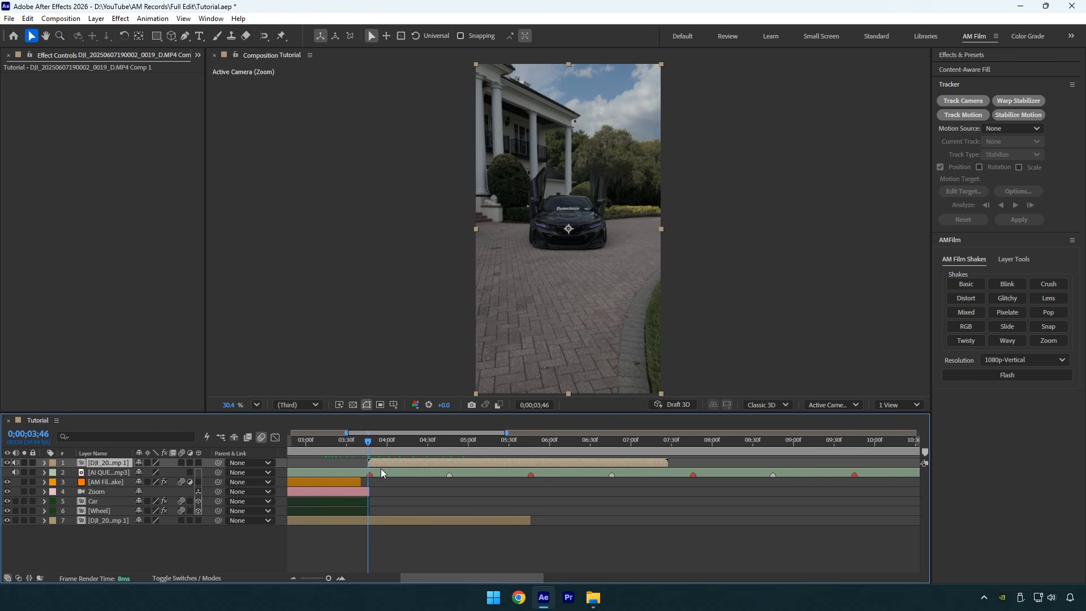
{"action": "key", "text": "Page_Down"}
{"action": "left_click_drag", "start_coordinate": [118, 463], "coordinate": [125, 478]}
{"action": "left_click", "coordinate": [331, 578]}
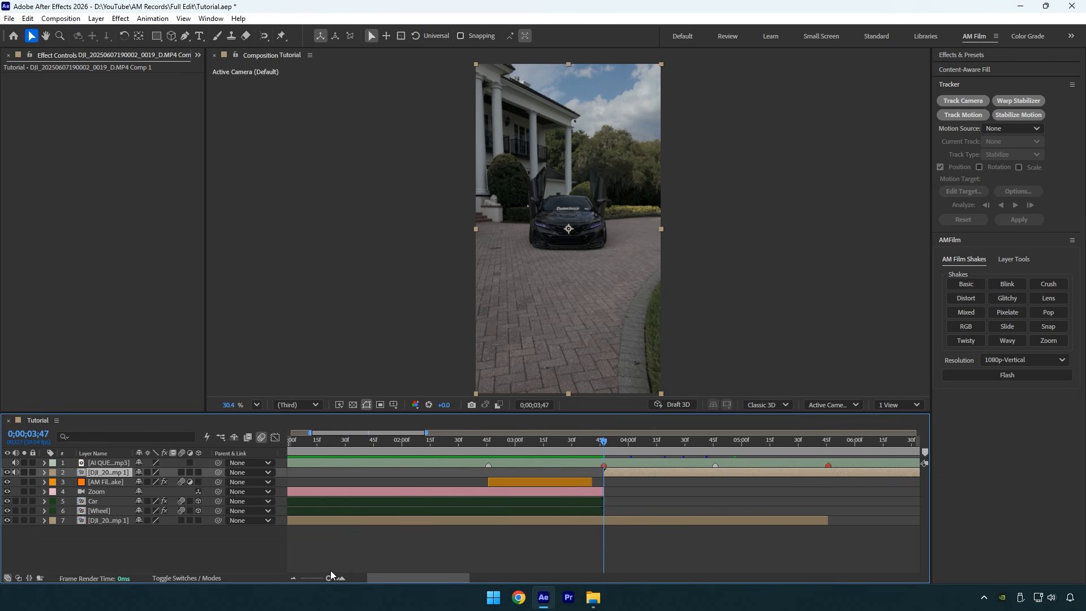
- Enable time remapping on the front-view clip, keyframe it to 0;00;17;07 at 0;00;07;46, and trim the layer's end there
{"action": "left_click_drag", "start_coordinate": [330, 577], "coordinate": [320, 578]}
{"action": "key", "text": "ctrl+alt+t"}
{"action": "left_click_drag", "start_coordinate": [575, 450], "coordinate": [616, 457]}
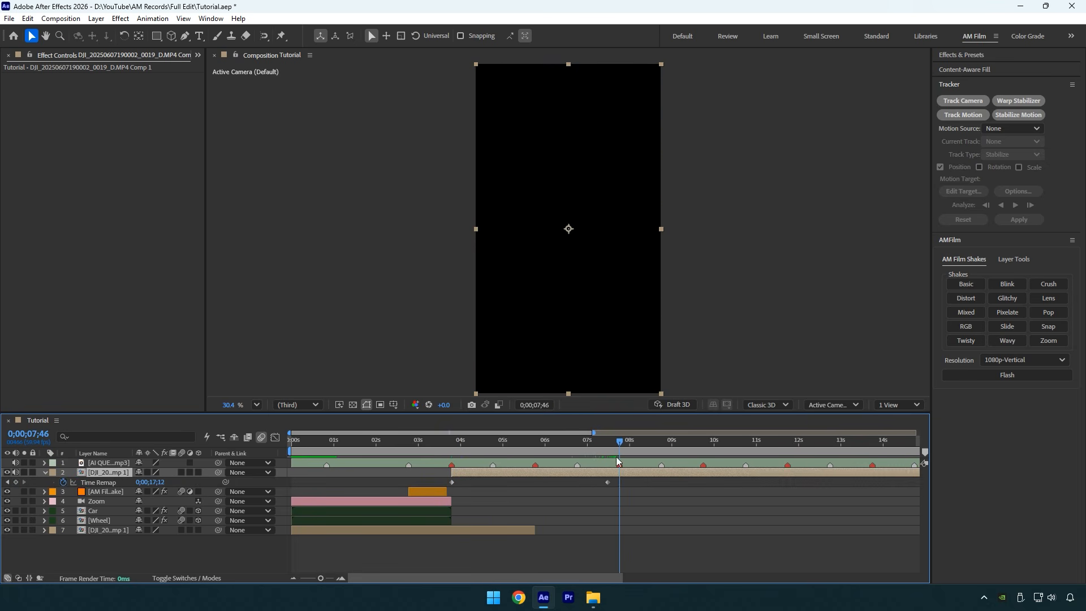
{"action": "left_click_drag", "start_coordinate": [159, 485], "coordinate": [154, 482]}
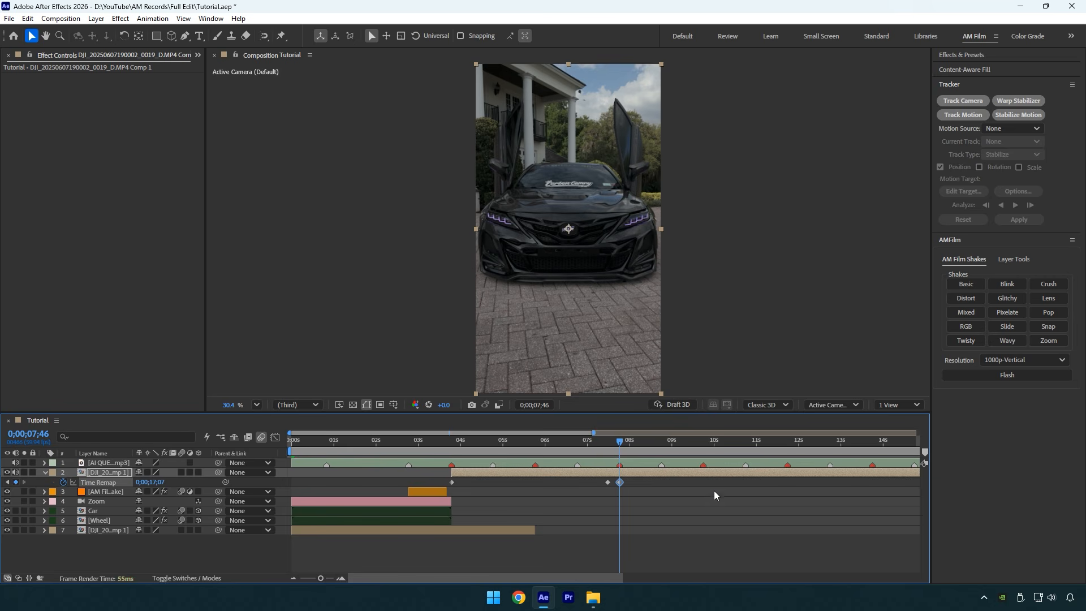
{"action": "key", "text": "alt+bracketright"}
- Delete the original Time Remap end keyframe and apply Easy Ease to the two remaining keyframes
{"action": "left_click", "coordinate": [607, 483]}
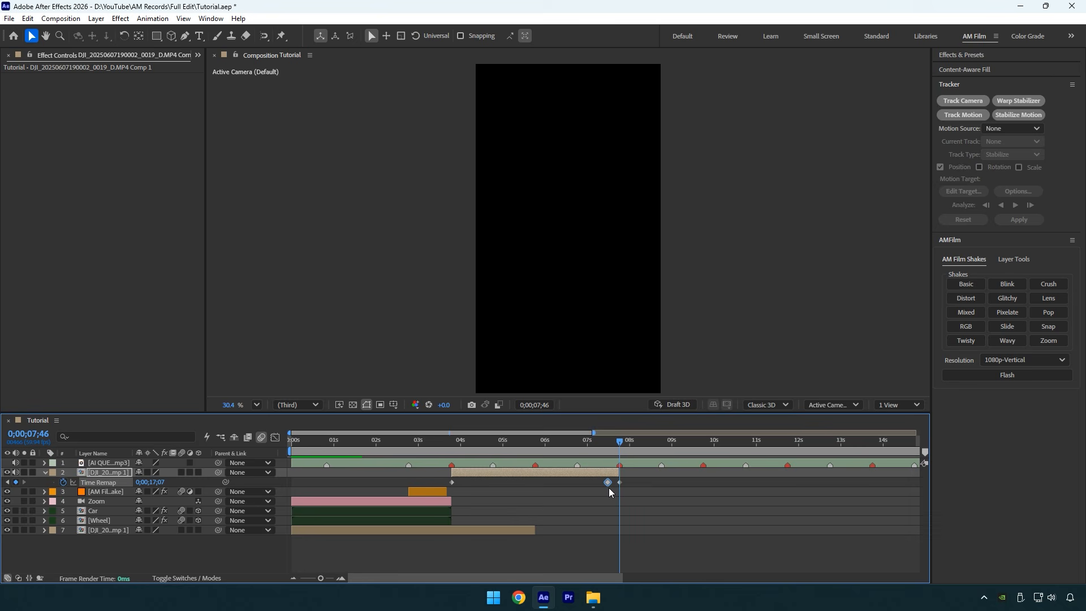
{"action": "key", "text": "Delete"}
{"action": "left_click_drag", "start_coordinate": [656, 503], "coordinate": [447, 479]}
{"action": "key", "text": "F9"}
- Add five composition markers on the music's beat markers from 0;00;03;47 to 0;00;07;46
{"action": "left_click", "coordinate": [463, 450]}
{"action": "key", "text": "j"}
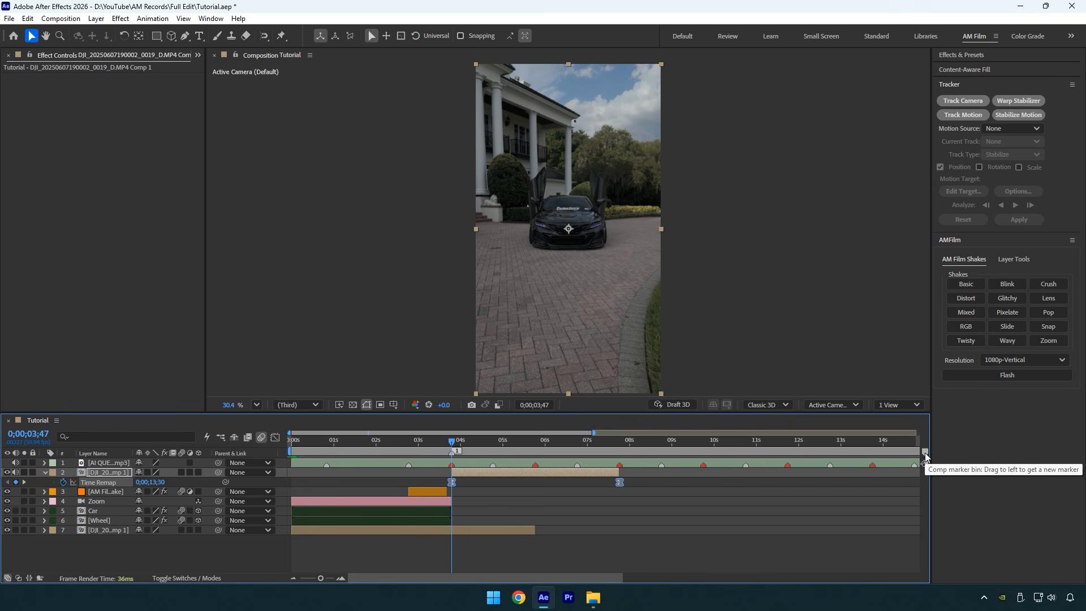
{"action": "key", "text": "k"}
{"action": "key", "text": "KP_Multiply"}
{"action": "key", "text": "k"}
{"action": "key", "text": "KP_Multiply"}
{"action": "key", "text": "k"}
{"action": "key", "text": "KP_Multiply"}
{"action": "key", "text": "k"}
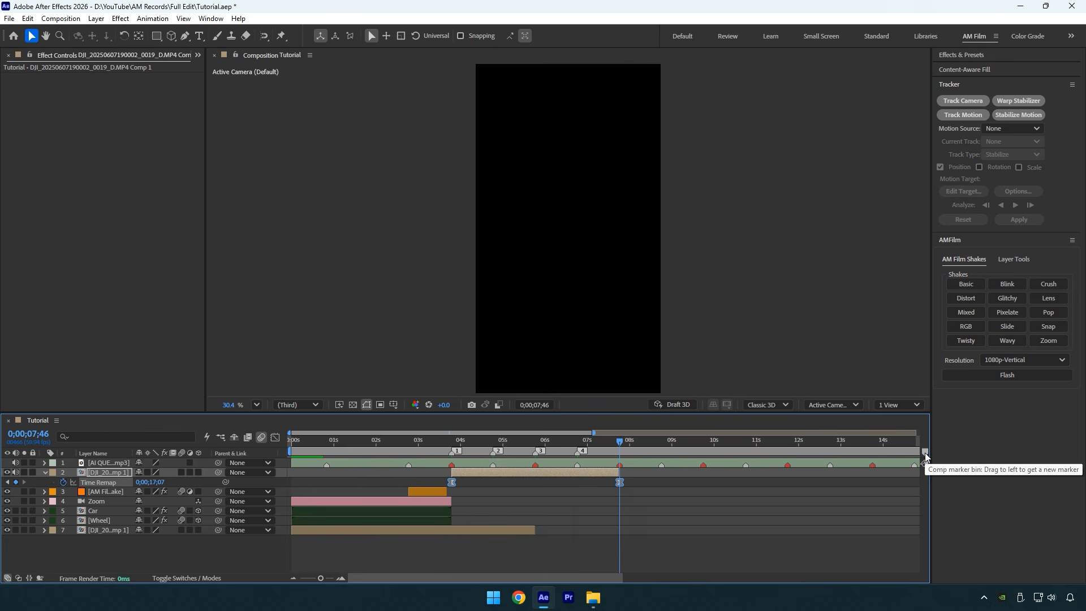
{"action": "key", "text": "KP_Multiply"}
- In the Graph Editor, add four Time Remap keyframes midway between the beat markers, from 0;00;04;23 to 0;00;07;23
{"action": "left_click", "coordinate": [275, 437]}
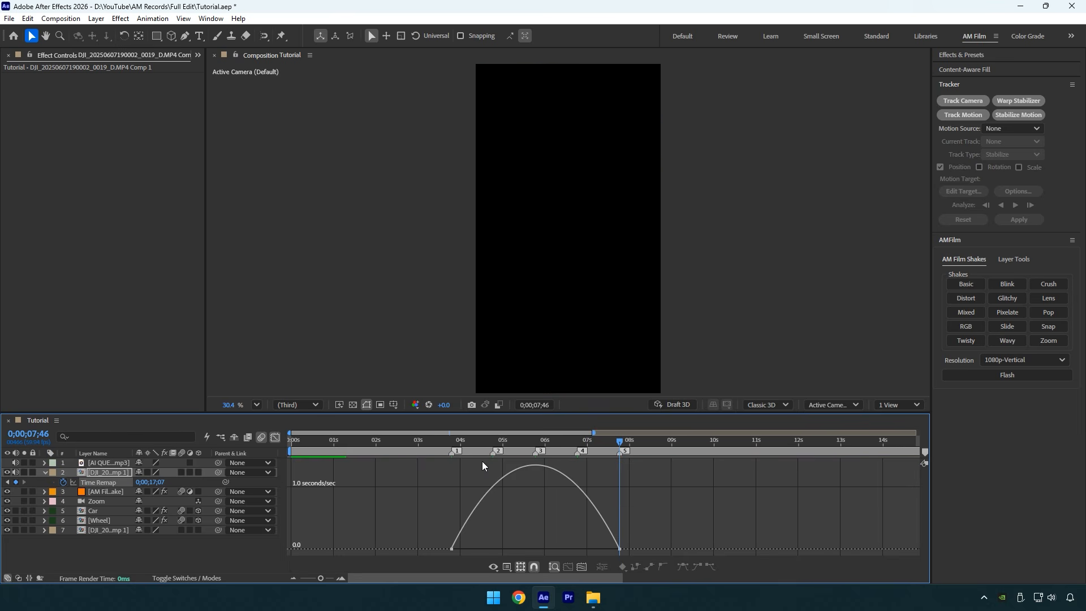
{"action": "left_click_drag", "start_coordinate": [480, 437], "coordinate": [604, 442]}
{"action": "key", "text": "alt+shift+k"}
{"action": "key", "text": "alt+shift+k"}
{"action": "key", "text": "alt+shift+k"}
- Show the value graph and set the four middle Time Remap keyframes to about 15.8, 13.8, 17.0 and 14.4 seconds, forming alternating peaks and dips
{"action": "right_click", "coordinate": [640, 500]}
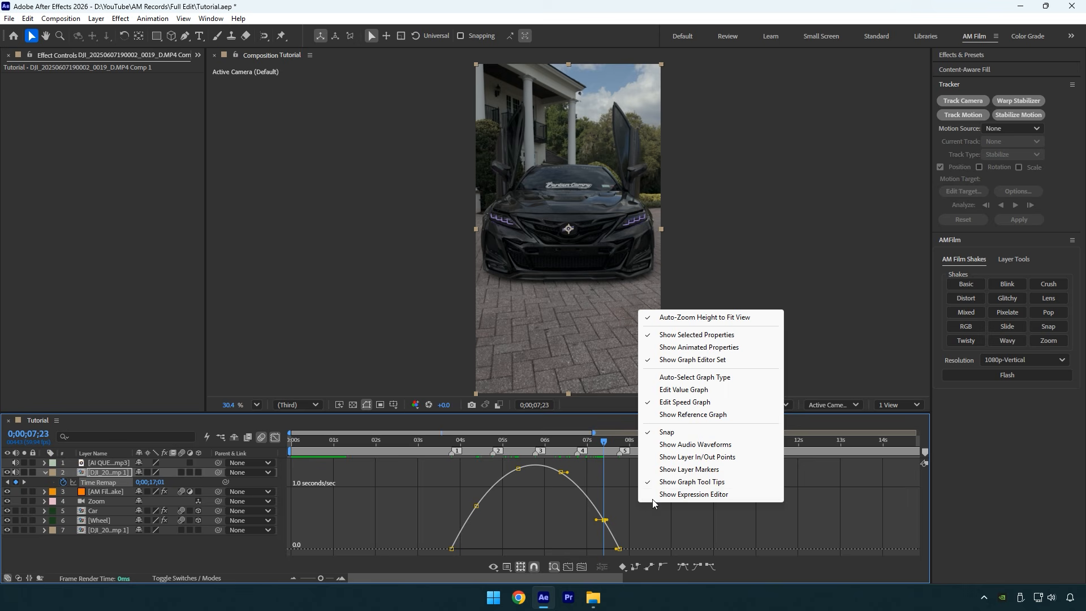
{"action": "left_click", "coordinate": [674, 391]}
{"action": "left_click", "coordinate": [477, 440]}
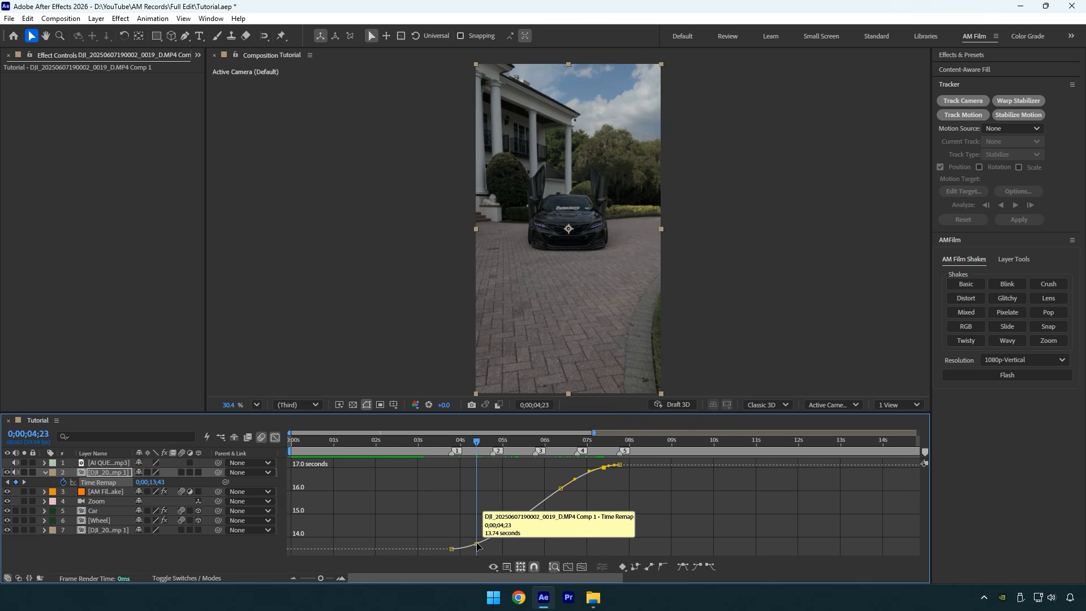
{"action": "left_click_drag", "start_coordinate": [476, 545], "coordinate": [519, 540]}
{"action": "left_click_drag", "start_coordinate": [560, 488], "coordinate": [604, 529]}
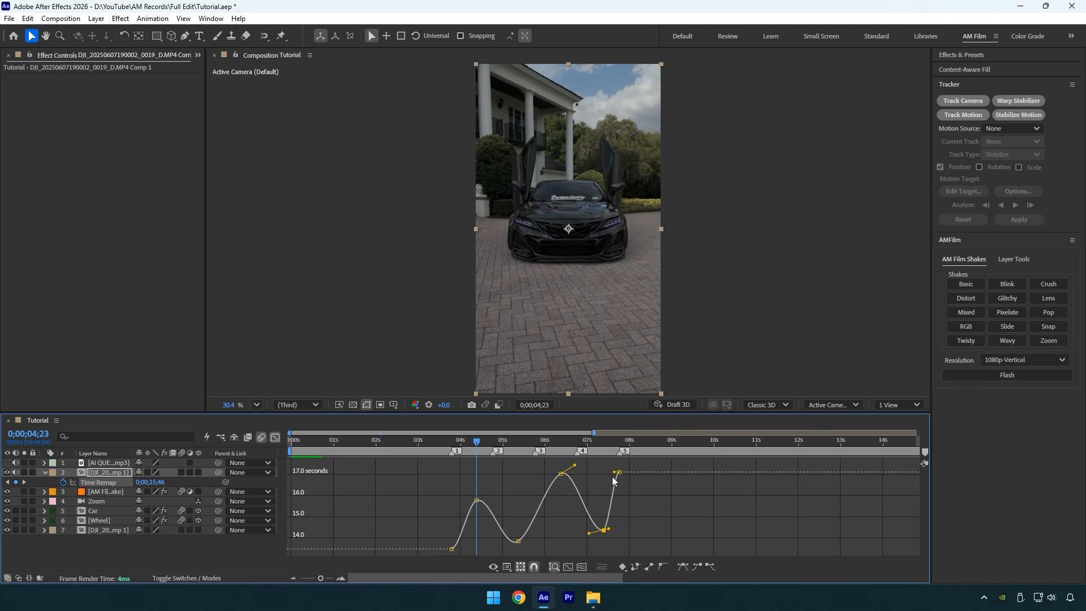
- Flatten and lengthen the middle Time Remap keyframes' handles into smooth curves, and collapse the handles of the first and last keyframes
{"action": "left_click", "coordinate": [617, 466]}
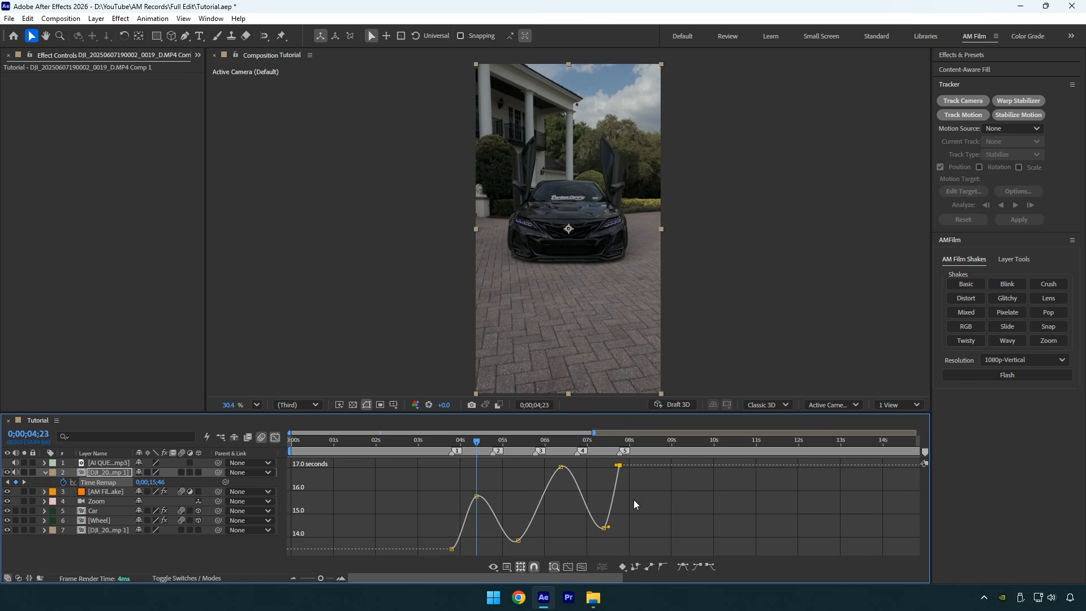
{"action": "left_click", "coordinate": [605, 528]}
{"action": "left_click_drag", "start_coordinate": [589, 534], "coordinate": [579, 530]}
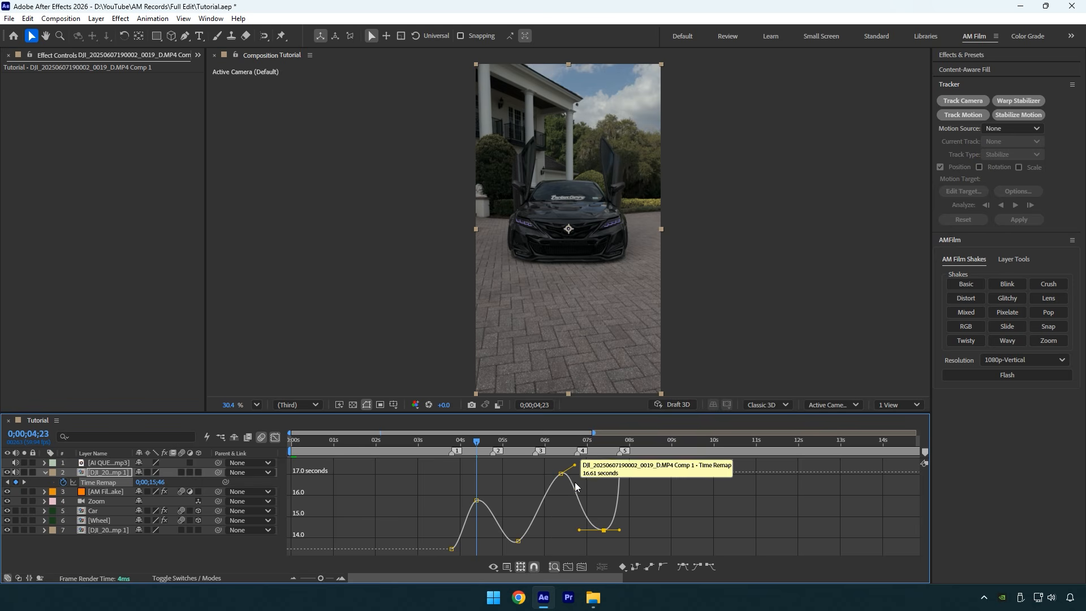
{"action": "left_click_drag", "start_coordinate": [574, 465], "coordinate": [541, 467]}
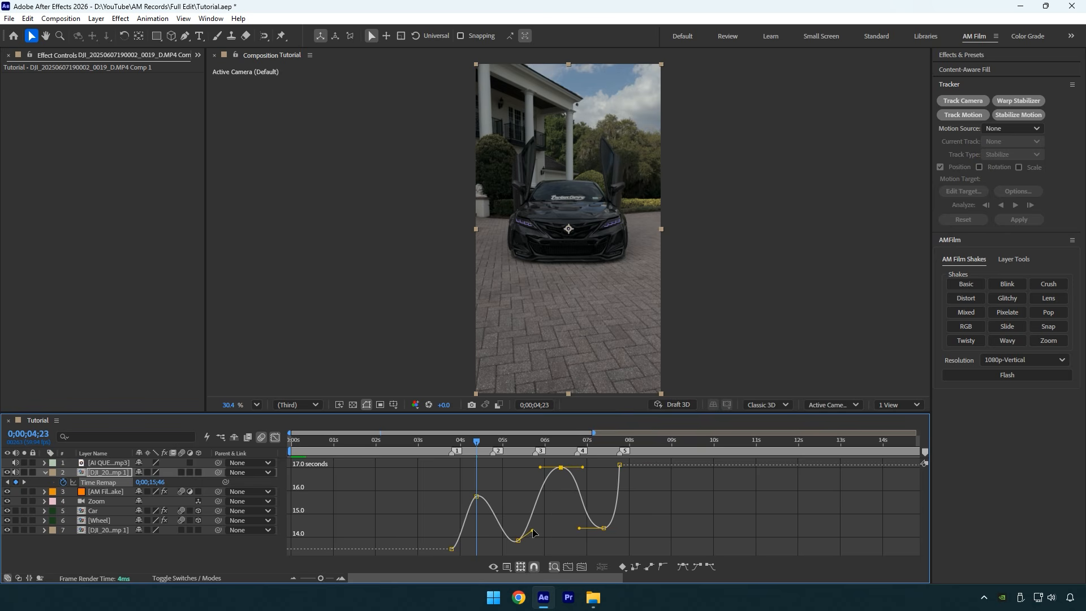
{"action": "left_click_drag", "start_coordinate": [534, 532], "coordinate": [538, 540]}
{"action": "left_click_drag", "start_coordinate": [490, 491], "coordinate": [497, 496]}
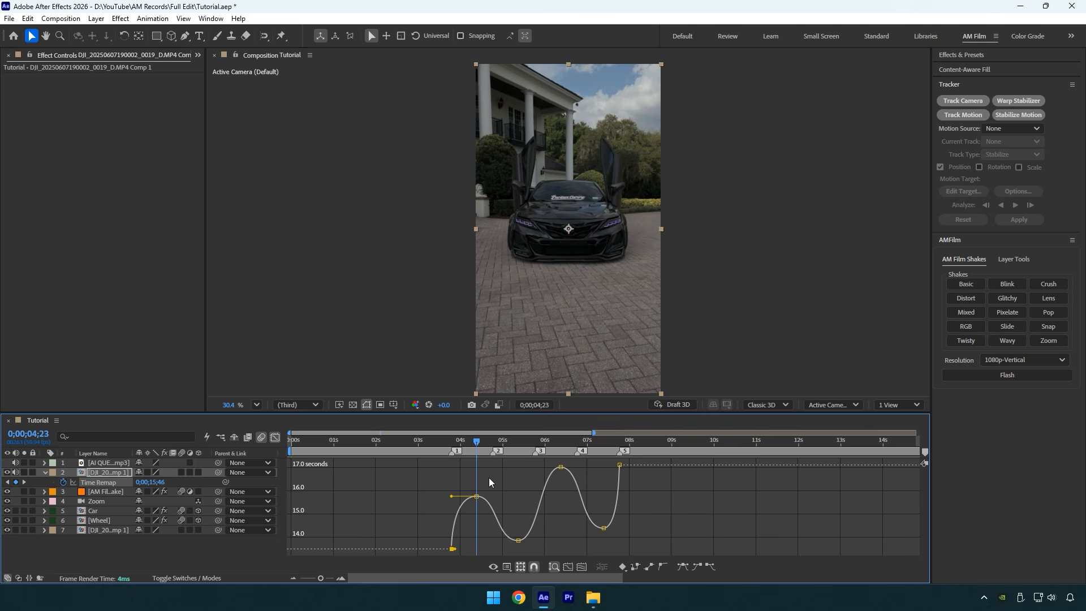
- Preview the velocity remap, lower the second peak keyframe to about 16.5 seconds, and play that part again
{"action": "mouse_move", "coordinate": [461, 445]}
{"action": "left_mouse_down"}
{"action": "mouse_move", "coordinate": [430, 444]}
{"action": "mouse_move", "coordinate": [485, 443]}
{"action": "mouse_move", "coordinate": [450, 444]}
{"action": "left_mouse_up"}
{"action": "key", "text": "space"}
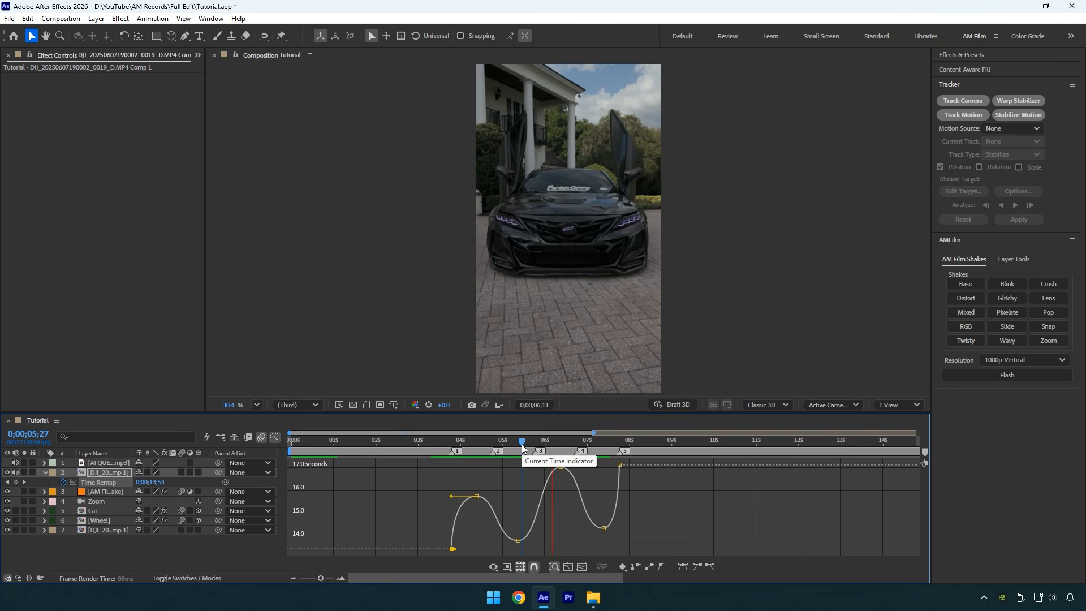
{"action": "left_click", "coordinate": [547, 445]}
{"action": "left_click_drag", "start_coordinate": [561, 466], "coordinate": [560, 478]}
{"action": "left_click", "coordinate": [515, 441]}
{"action": "key", "text": "space"}
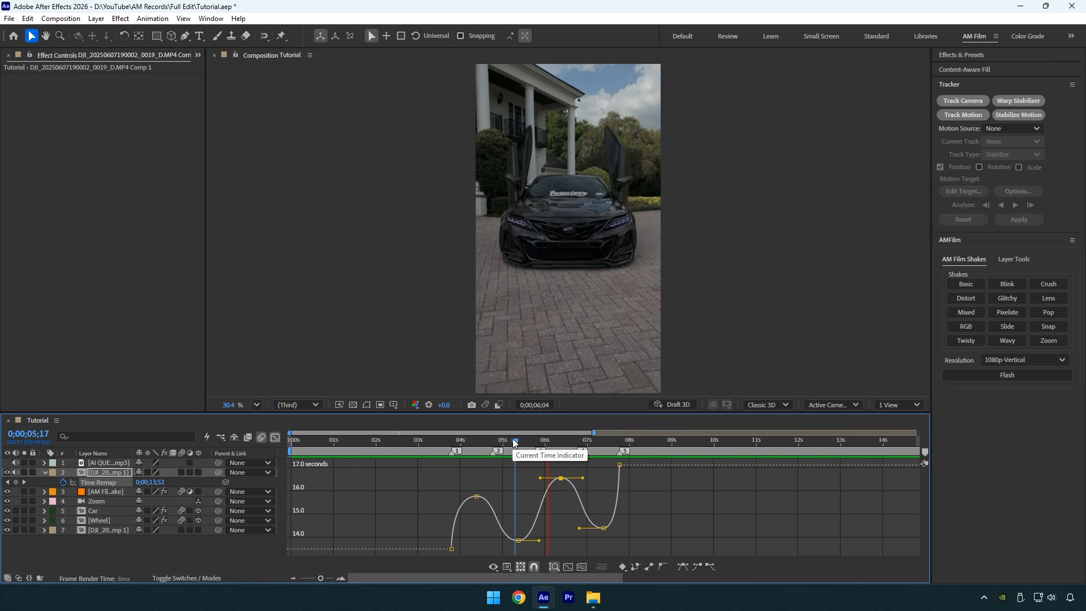
{"action": "key", "text": "space"}
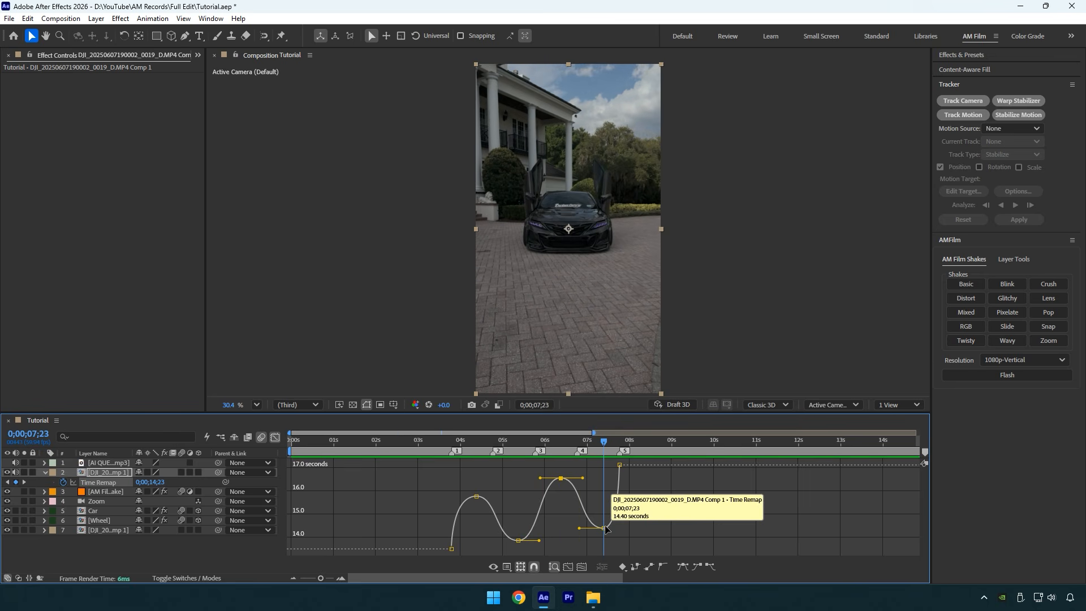
- Lower the last dip keyframe to about 14.1 seconds and the end keyframe to about 15.8 seconds, previewing the ending
{"action": "left_click_drag", "start_coordinate": [604, 527], "coordinate": [604, 534]}
{"action": "left_click", "coordinate": [567, 442]}
{"action": "key", "text": "space"}
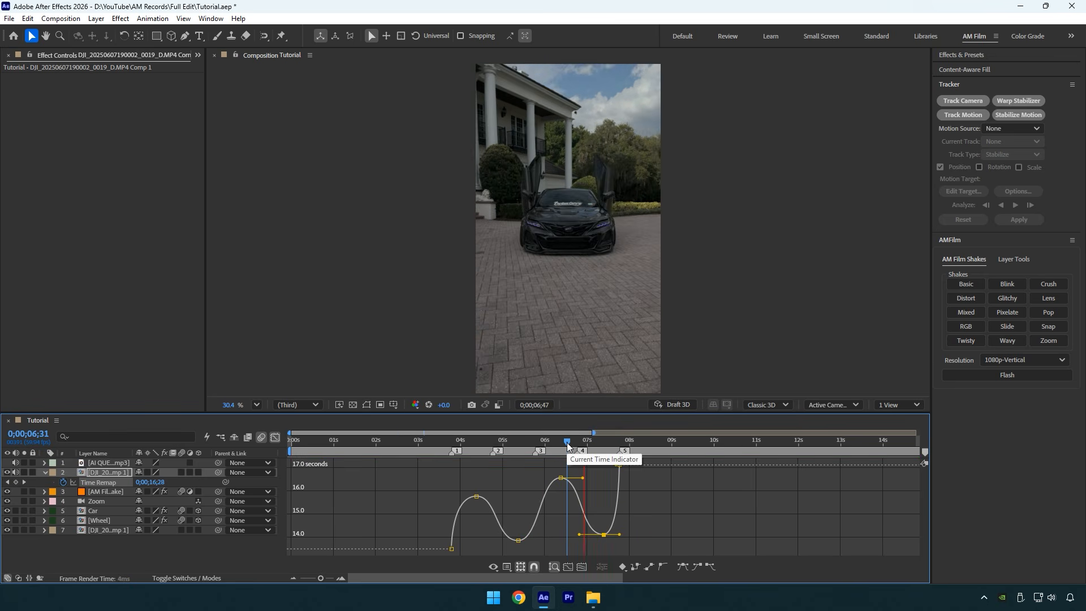
{"action": "left_click_drag", "start_coordinate": [619, 464], "coordinate": [619, 486]}
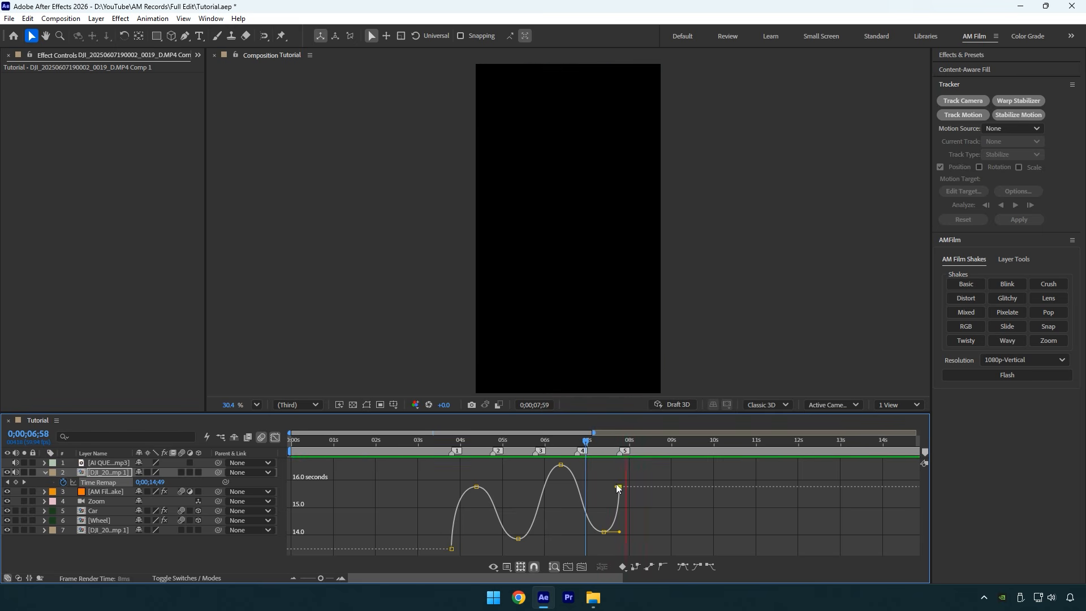
- Show the Time Remap speed graph and adjust the middle keyframes' influence so the speed extremes align with markers 2, 3 and 4
{"action": "right_click", "coordinate": [588, 491]}
{"action": "left_click", "coordinate": [634, 390]}
{"action": "left_click", "coordinate": [493, 440]}
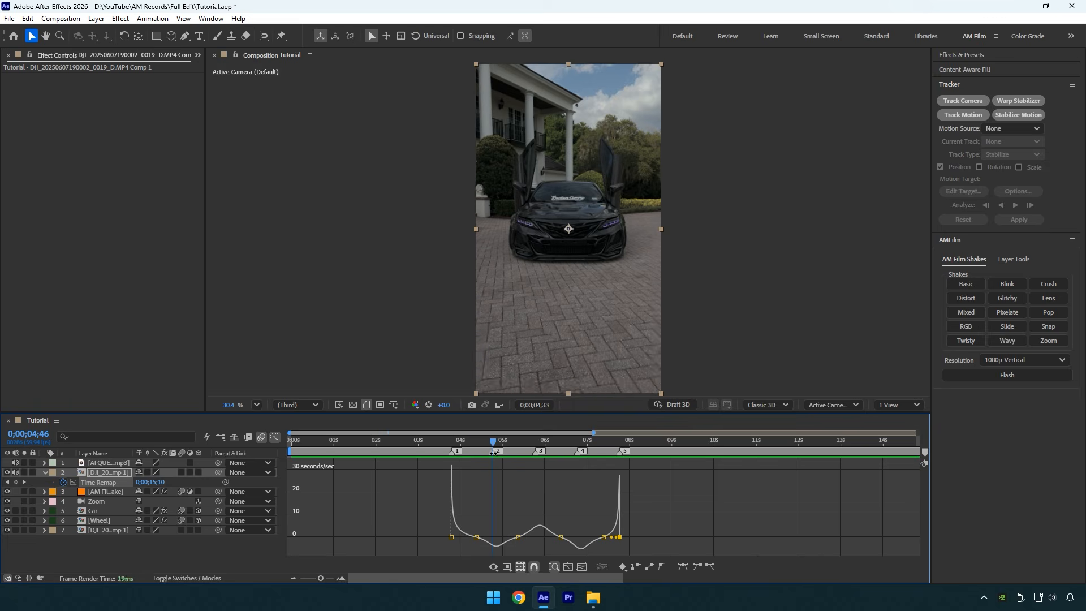
{"action": "mouse_move", "coordinate": [503, 521]}
{"action": "left_mouse_down"}
{"action": "mouse_move", "coordinate": [523, 540]}
{"action": "mouse_move", "coordinate": [485, 537]}
{"action": "left_mouse_up"}
{"action": "mouse_move", "coordinate": [493, 441]}
{"action": "left_mouse_down"}
{"action": "mouse_move", "coordinate": [536, 549]}
{"action": "mouse_move", "coordinate": [531, 537]}
{"action": "mouse_move", "coordinate": [550, 536]}
{"action": "mouse_move", "coordinate": [528, 538]}
{"action": "mouse_move", "coordinate": [590, 537]}
{"action": "left_mouse_up"}
{"action": "key", "text": "k"}
{"action": "key", "text": "k"}
{"action": "left_click", "coordinate": [372, 465]}
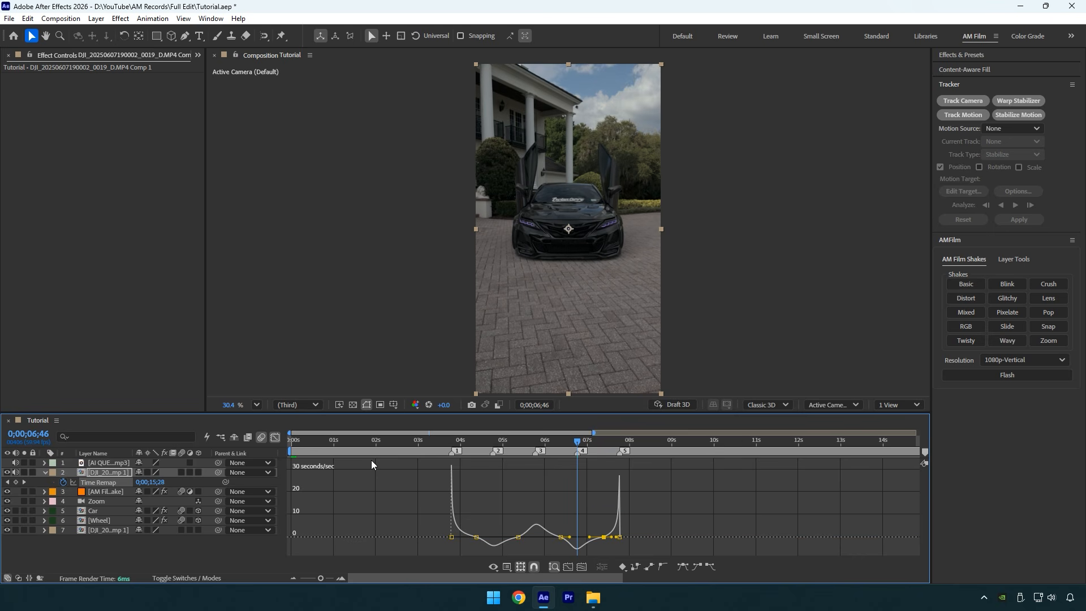
- Close the Graph Editor, collapse the remapped layer's keyframes, and delete all composition markers
{"action": "left_click", "coordinate": [275, 437]}
{"action": "left_click_drag", "start_coordinate": [526, 440], "coordinate": [453, 441]}
{"action": "key", "text": "u"}
{"action": "right_click", "coordinate": [450, 454]}
{"action": "left_click", "coordinate": [498, 517]}
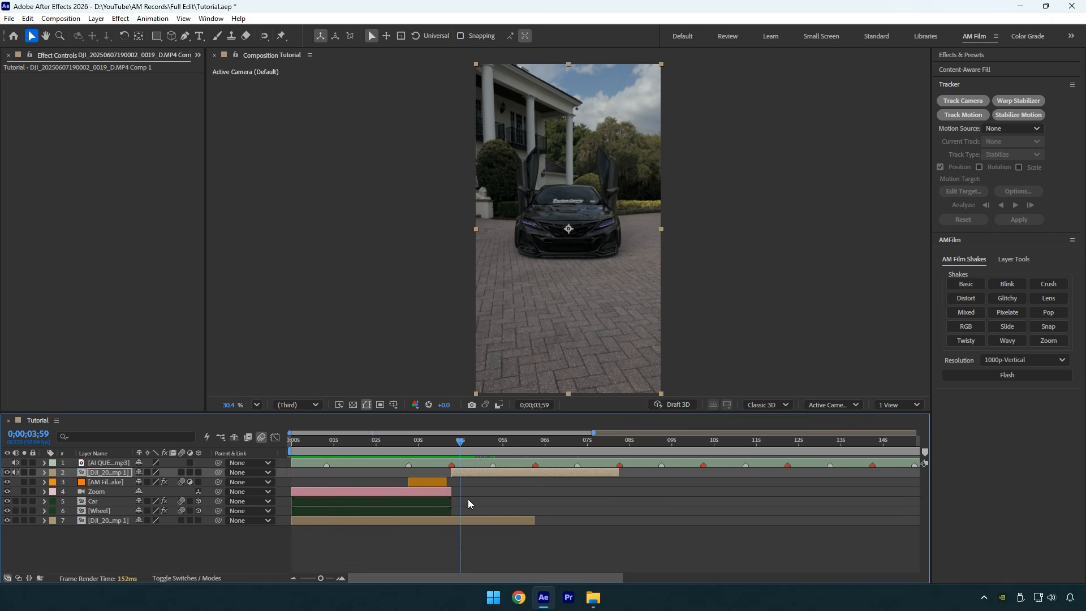
- Duplicate the remapped clip, rename the upper copy Roto, give both layers the Cyan label, and select Roto
{"action": "key", "text": "ctrl+d"}
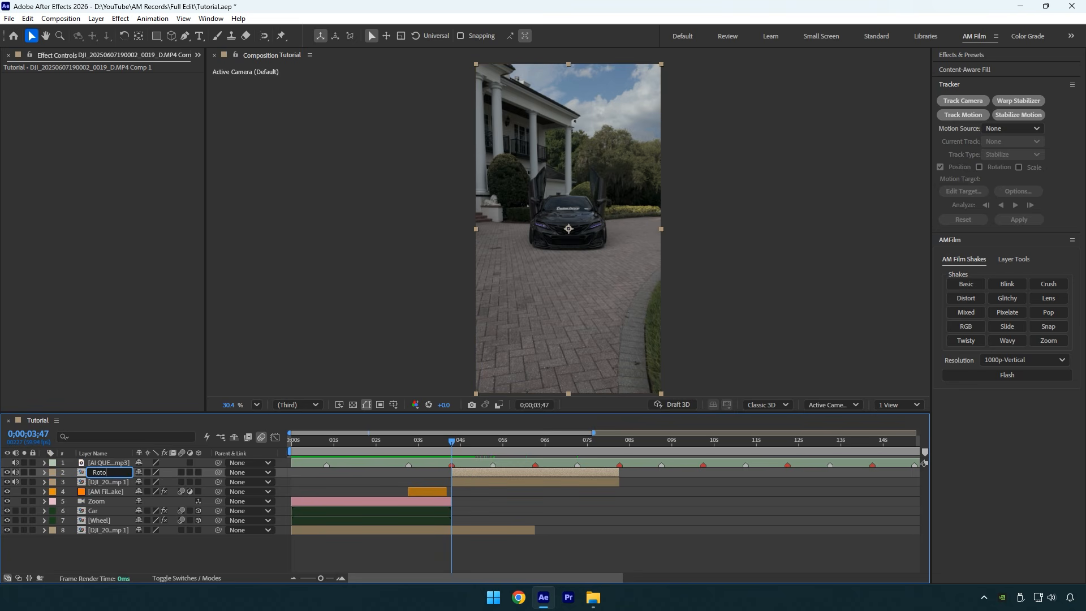
{"action": "key", "text": "Return"}
{"action": "left_click", "coordinate": [53, 481]}
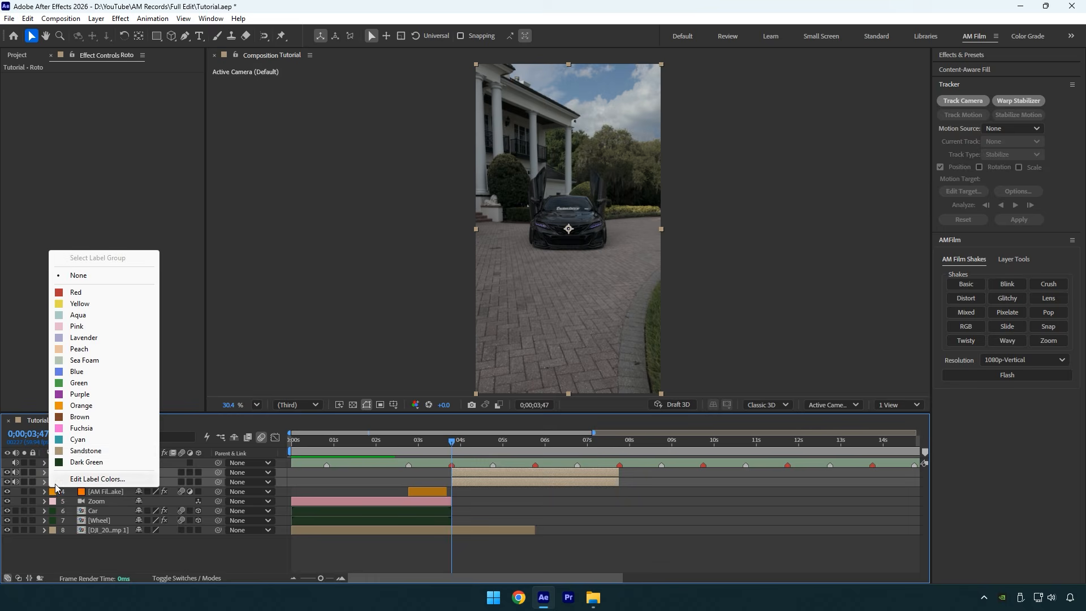
{"action": "left_click", "coordinate": [77, 439]}
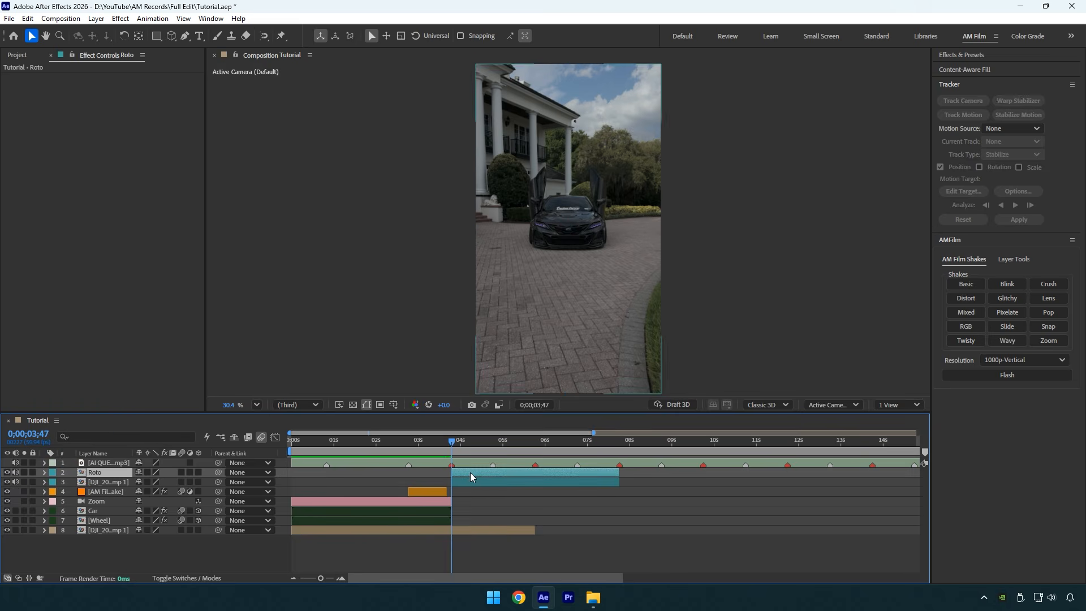
{"action": "left_click", "coordinate": [470, 472]}
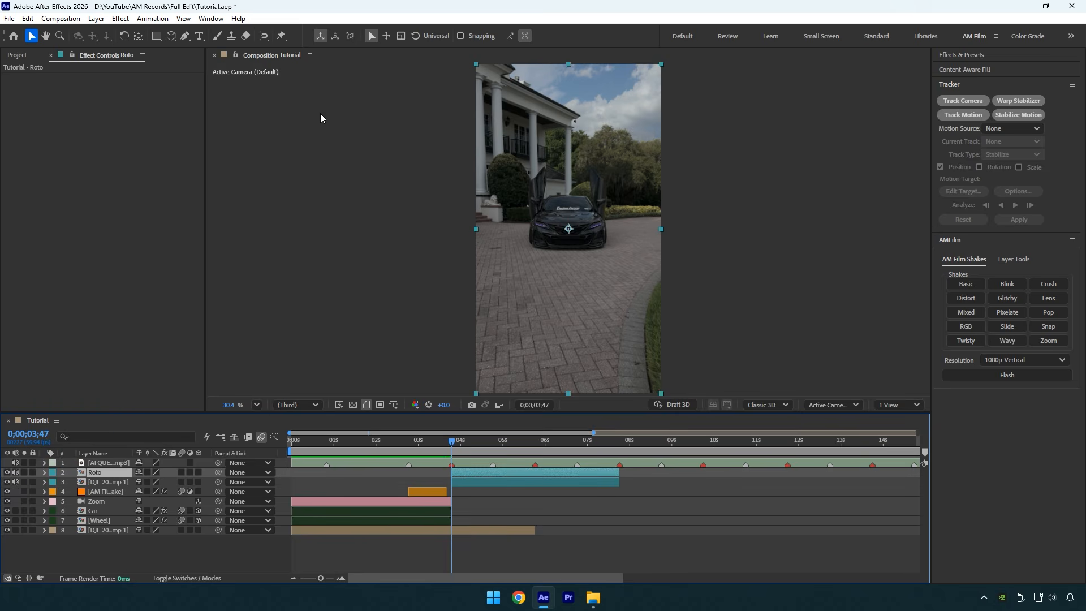
- Set the preview resolution to Full, open Roto in the layer viewer and select the whole car with the object selection tool
{"action": "left_click_drag", "start_coordinate": [264, 36], "coordinate": [310, 39]}
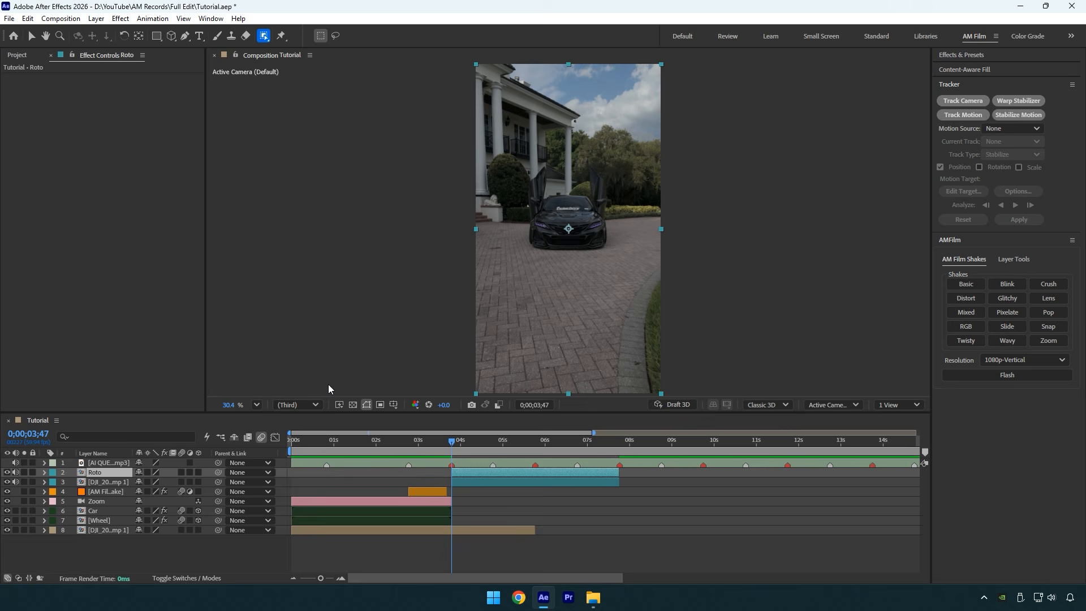
{"action": "left_click", "coordinate": [293, 405]}
{"action": "left_click", "coordinate": [298, 439]}
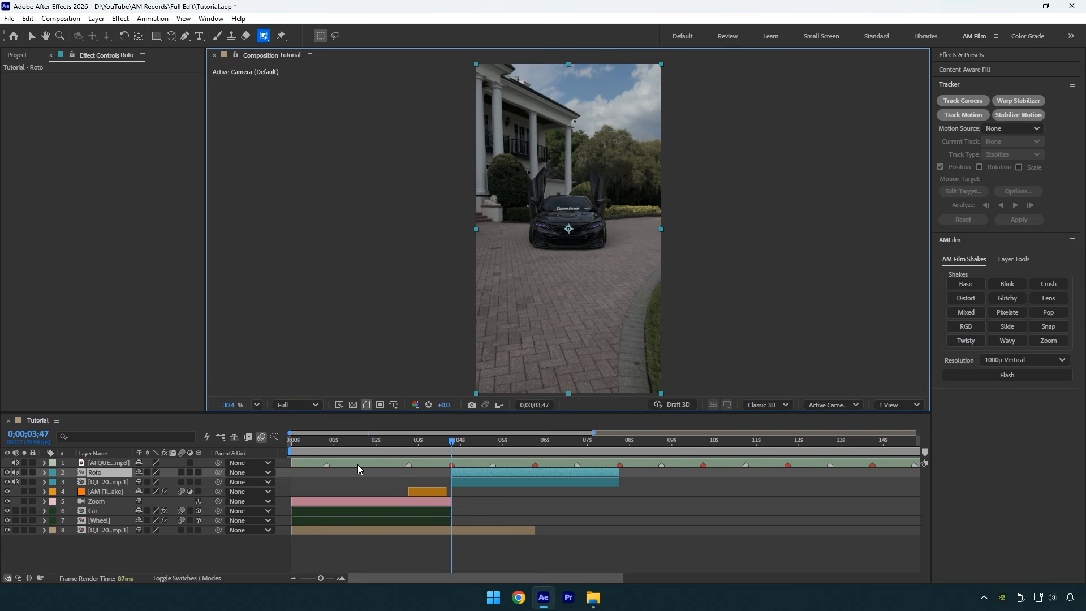
{"action": "double_click", "coordinate": [469, 474]}
{"action": "scroll", "coordinate": [666, 169], "scroll_direction": "up", "scroll_amount": 4}
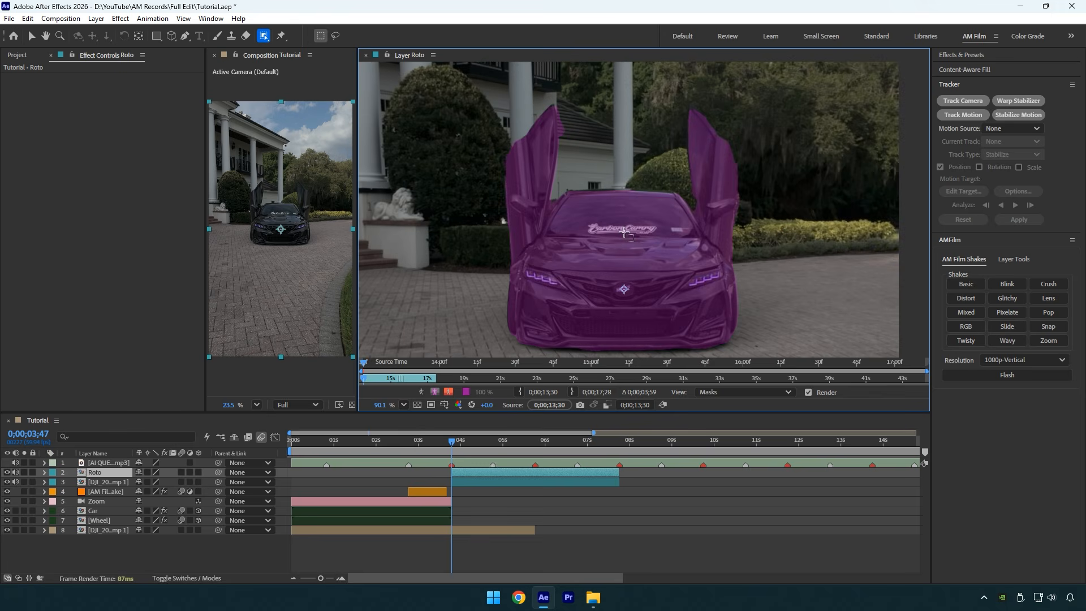
{"action": "left_click", "coordinate": [624, 232]}
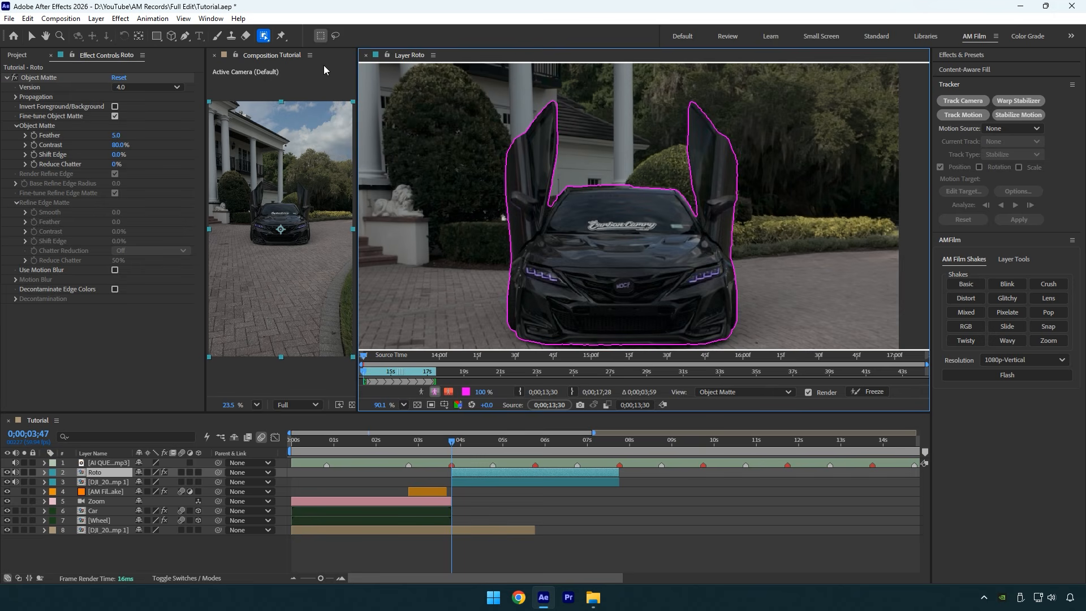
- Refine the object matte along the car's roofline, adding the missing roof edge and excluding the background above it
{"action": "scroll", "coordinate": [601, 198], "scroll_direction": "up", "scroll_amount": 5}
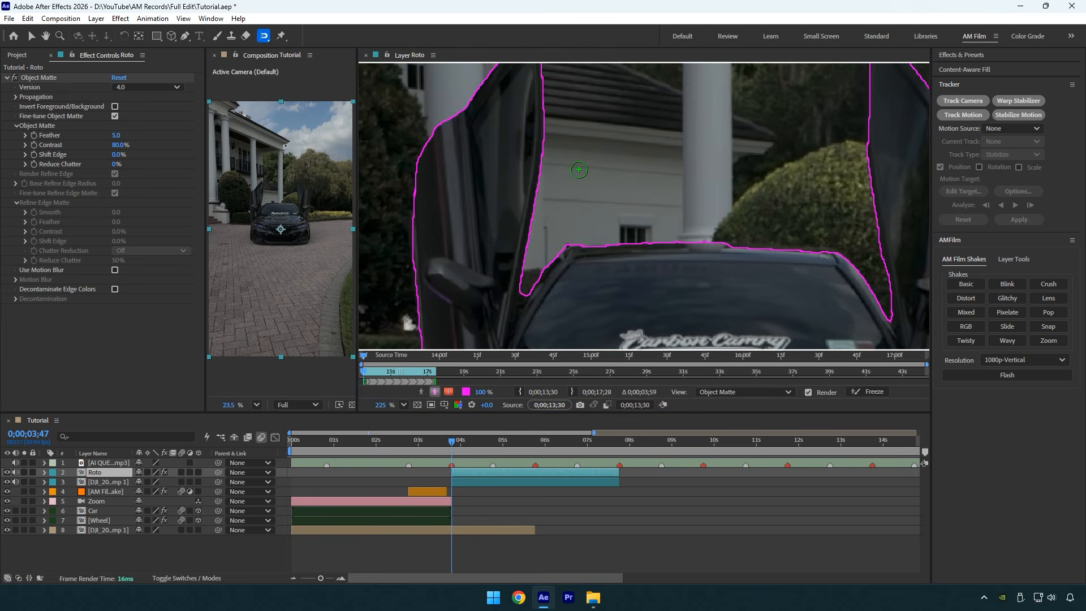
{"action": "scroll", "coordinate": [752, 260], "scroll_direction": "up", "scroll_amount": 3}
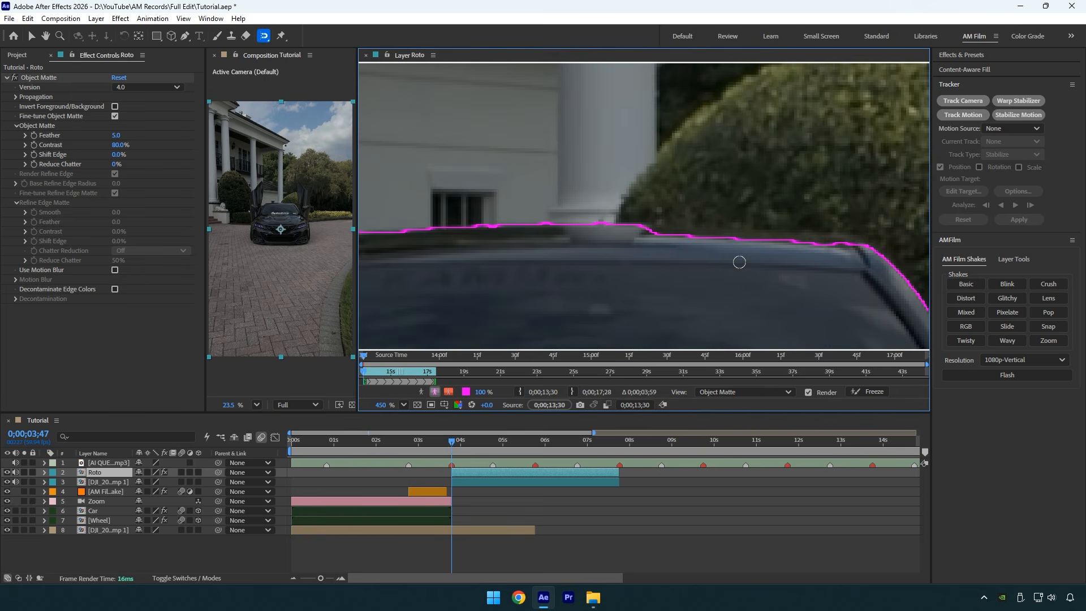
{"action": "left_click", "coordinate": [640, 235]}
{"action": "left_click", "coordinate": [607, 208], "text": "alt"}
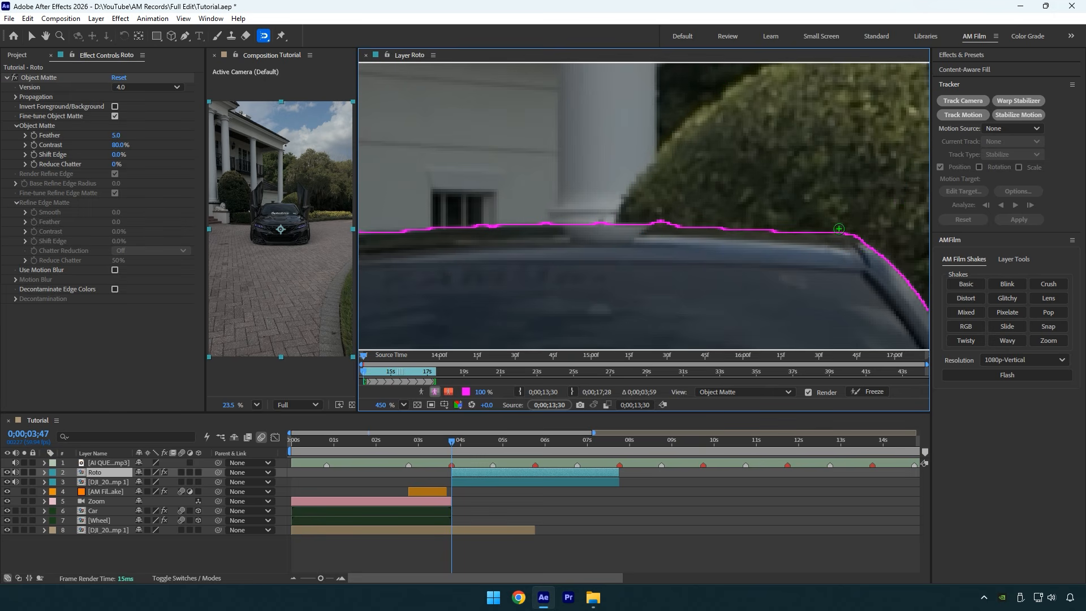
- Display the car matte as an alpha overlay and set the overlay color to white (FFFFFF)
{"action": "scroll", "coordinate": [575, 279], "scroll_direction": "down", "scroll_amount": 7}
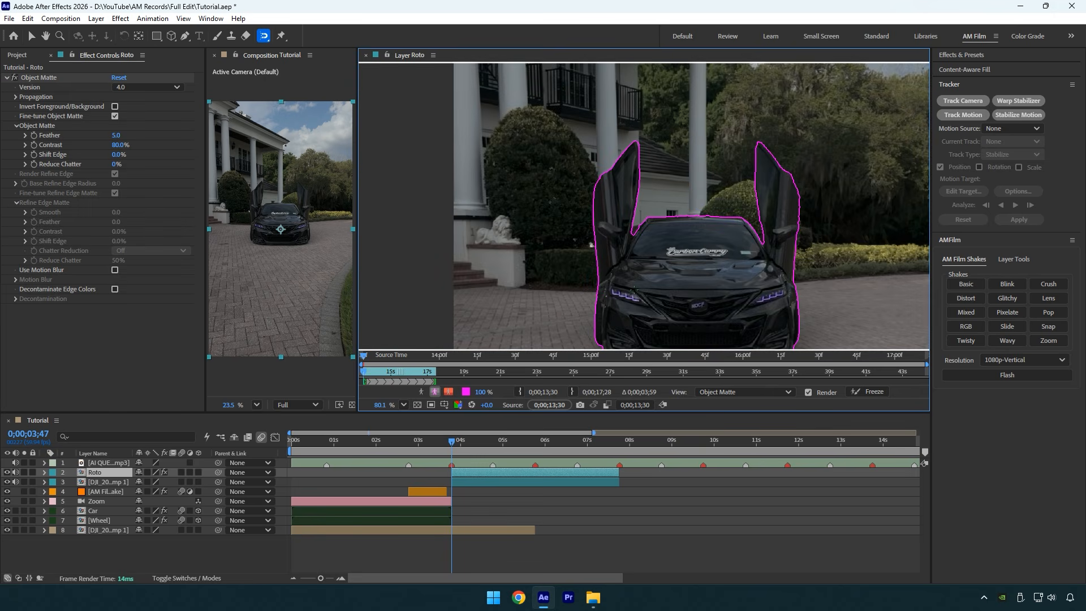
{"action": "left_click", "coordinate": [448, 391]}
{"action": "left_click", "coordinate": [466, 392]}
{"action": "left_click_drag", "start_coordinate": [333, 314], "coordinate": [232, 292]}
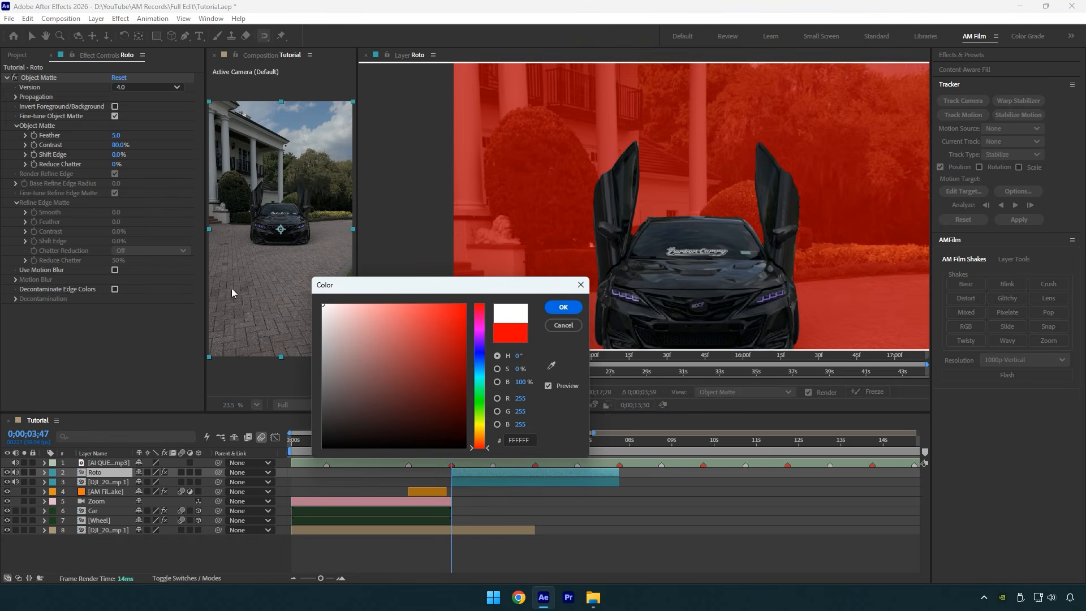
{"action": "left_click", "coordinate": [559, 312]}
- Subtract the background gap between the car's left-hand door and windshield from the matte, freeze the matte and close the layer view
{"action": "scroll", "coordinate": [614, 230], "scroll_direction": "up", "scroll_amount": 6}
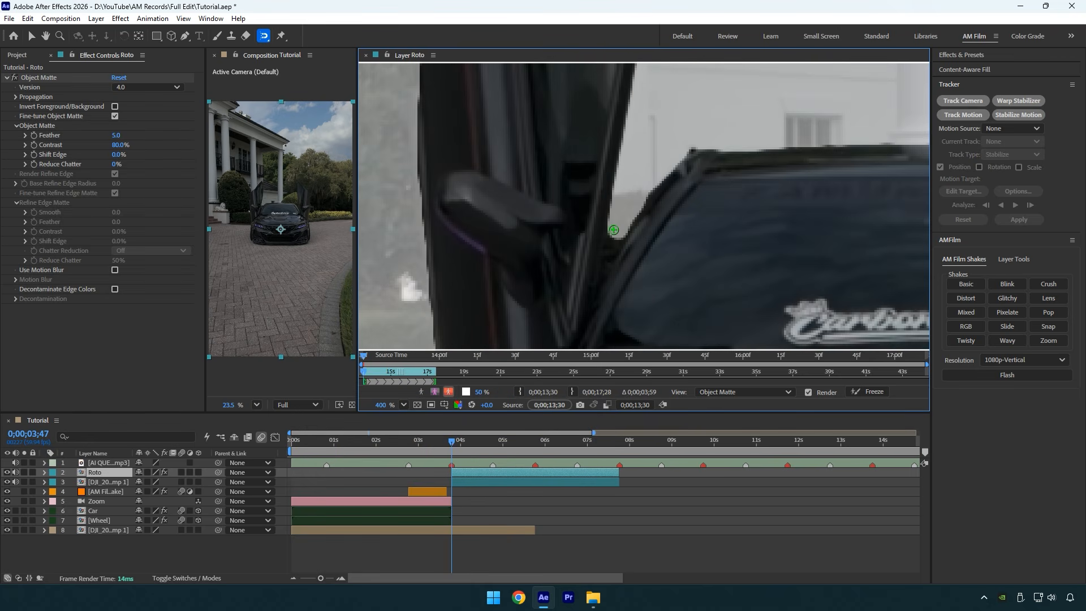
{"action": "left_click_drag", "start_coordinate": [611, 229], "coordinate": [596, 288]}
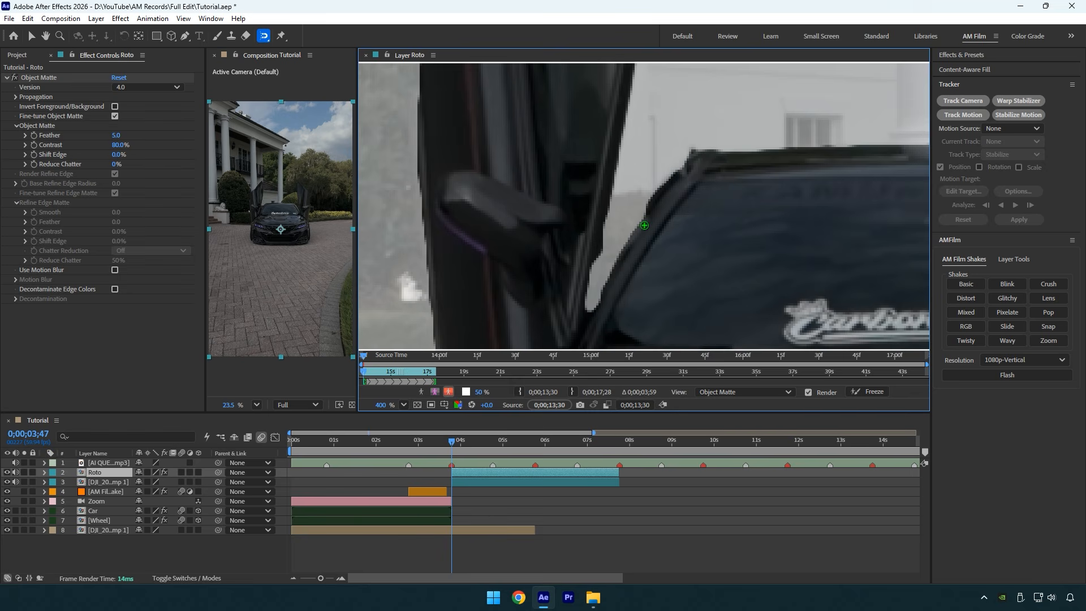
{"action": "scroll", "coordinate": [631, 225], "scroll_direction": "down", "scroll_amount": 5}
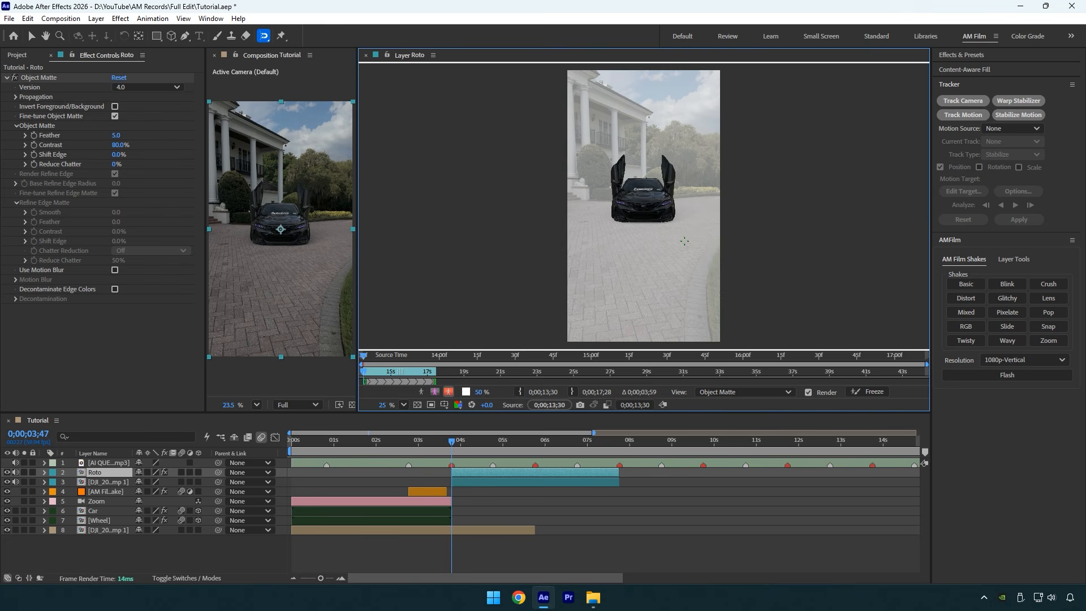
{"action": "left_click", "coordinate": [868, 391]}
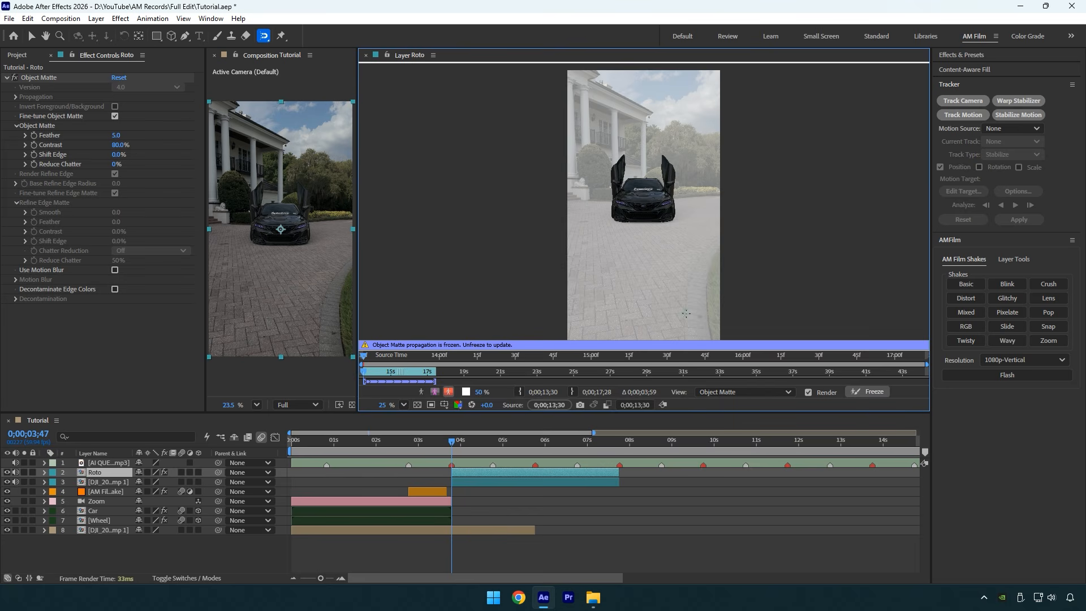
{"action": "left_click", "coordinate": [366, 56]}
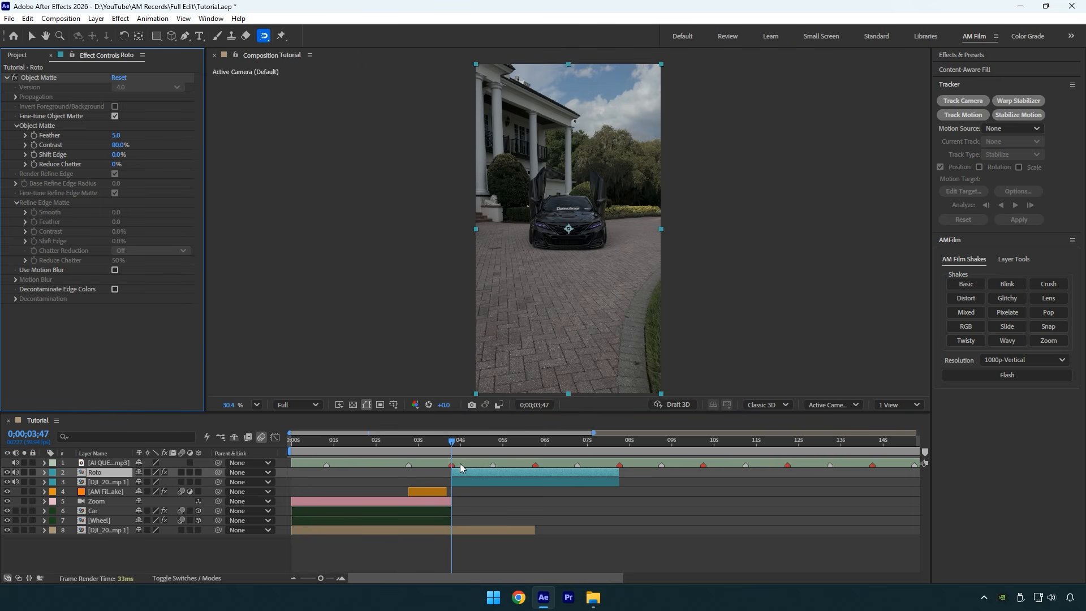
- Create a null object and trim it to the same time span as the Roto layer, from 0;00;03;47 to the clip's end
{"action": "right_click", "coordinate": [235, 557]}
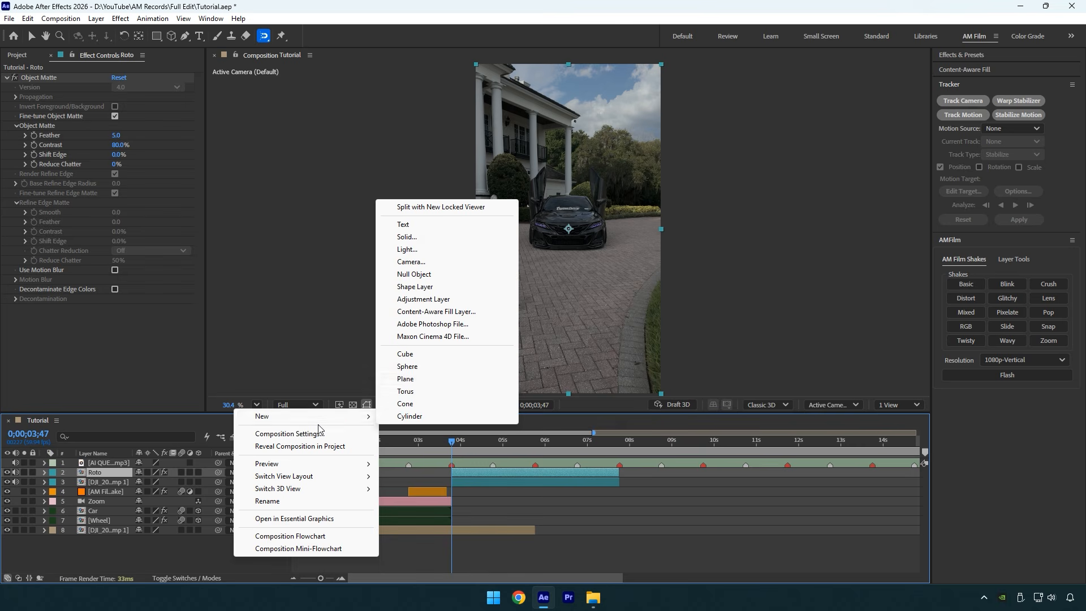
{"action": "left_click", "coordinate": [414, 274]}
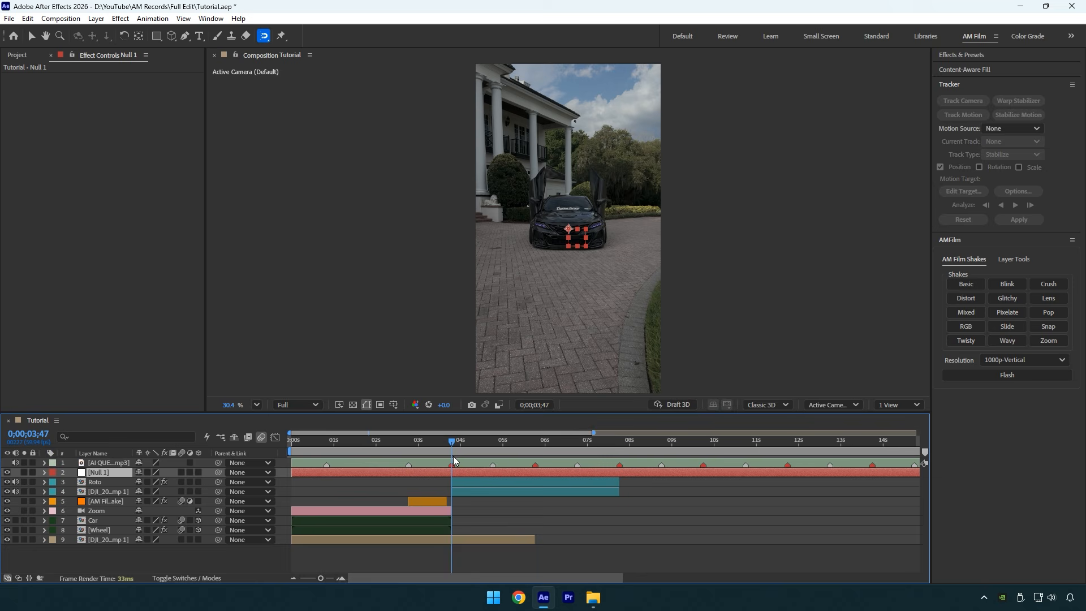
{"action": "key", "text": "alt+bracketleft"}
{"action": "left_click_drag", "start_coordinate": [489, 452], "coordinate": [619, 451]}
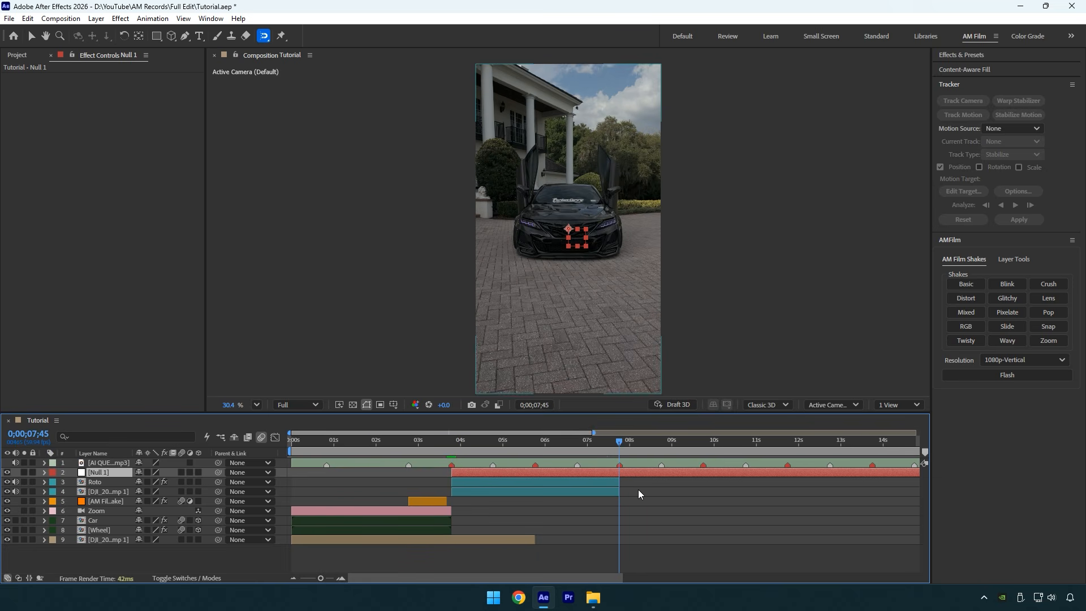
{"action": "key", "text": "Page_Down"}
{"action": "key", "text": "alt+bracketright"}
- Parent both Roto and the remapped clip beneath it to Null 1
{"action": "key", "text": "ctrl+Down"}
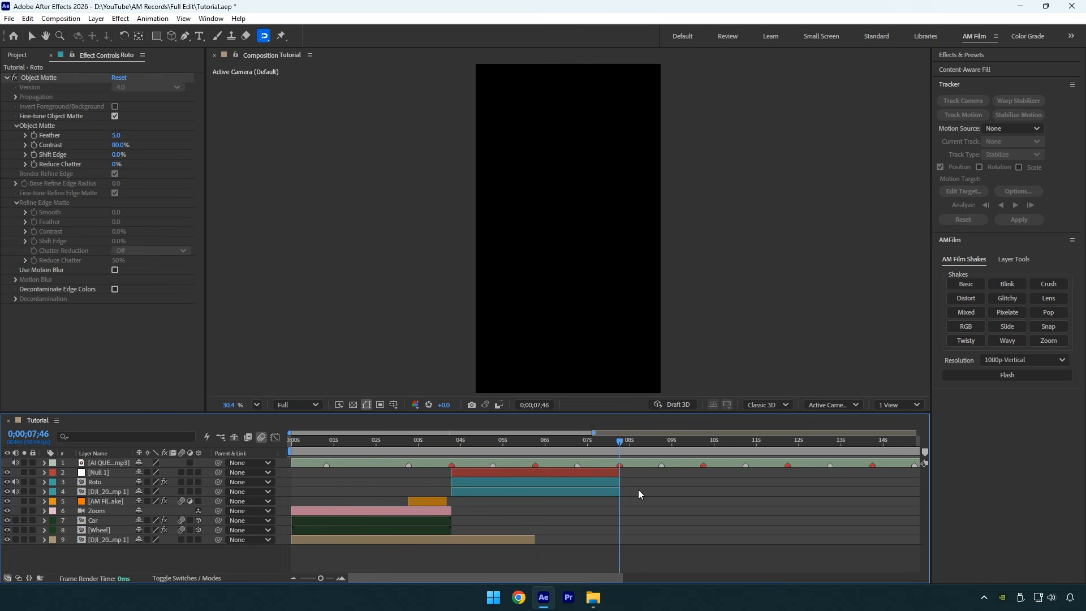
{"action": "left_click", "coordinate": [513, 490], "text": "shift"}
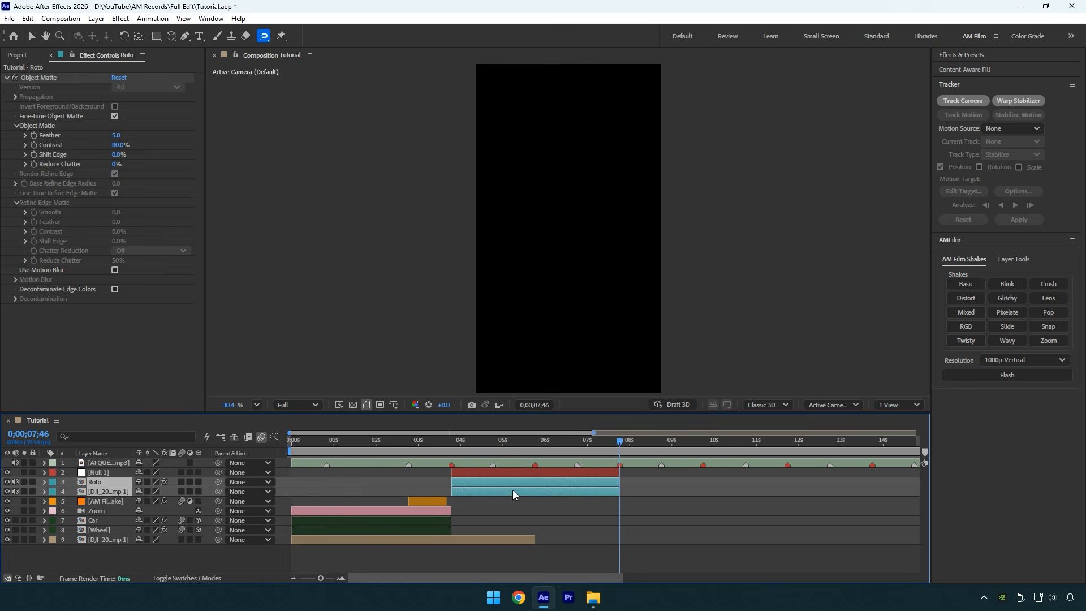
{"action": "left_click_drag", "start_coordinate": [104, 475], "coordinate": [102, 473]}
- Keyframe Null 1's position from 540, 2298 at 0;00;03;47 to 540, 960 at 0;00;05;46 with Easy Ease on both keyframes
{"action": "left_click", "coordinate": [100, 472]}
{"action": "left_click_drag", "start_coordinate": [538, 452], "coordinate": [538, 497]}
{"action": "key", "text": "p"}
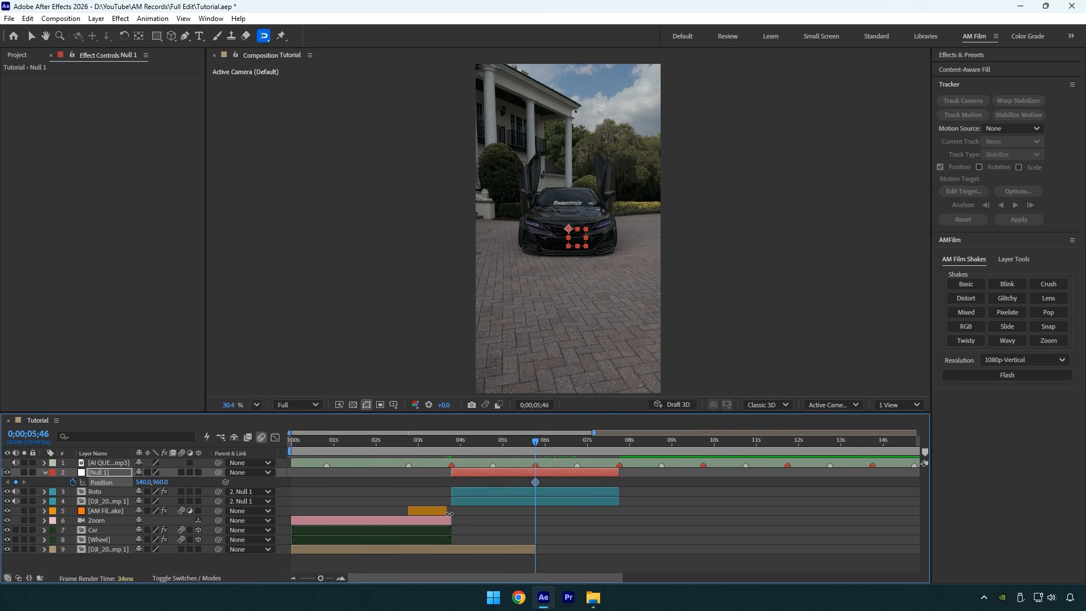
{"action": "key", "text": "i"}
{"action": "left_click_drag", "start_coordinate": [160, 482], "coordinate": [459, 489]}
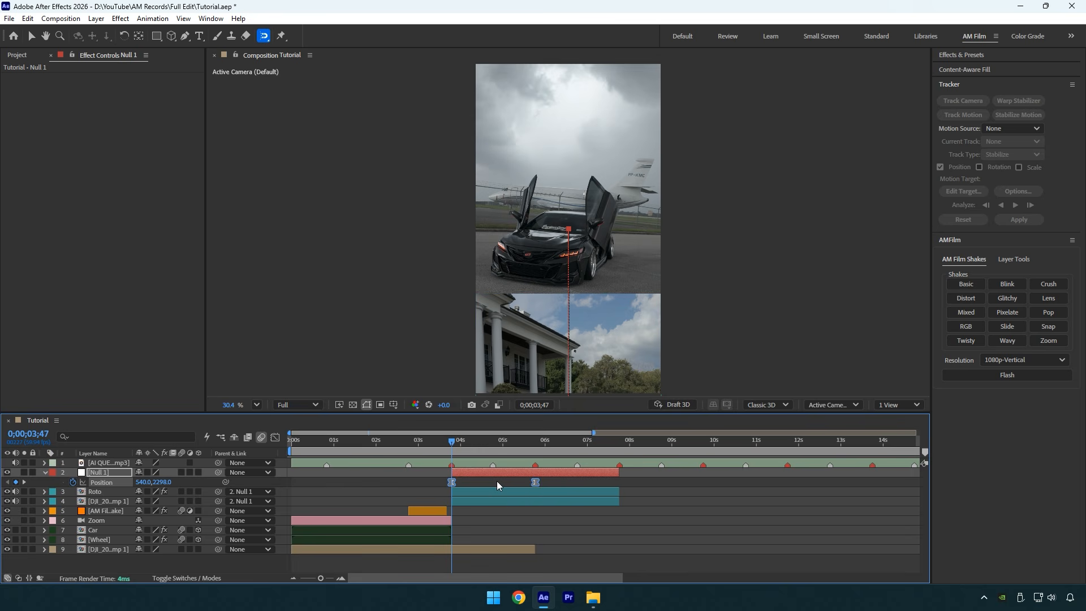
- Extend both position keyframes' influence in the speed graph for a sharper midpoint peak, and preview the slide at Third resolution
{"action": "key", "text": "k"}
{"action": "left_click", "coordinate": [275, 437]}
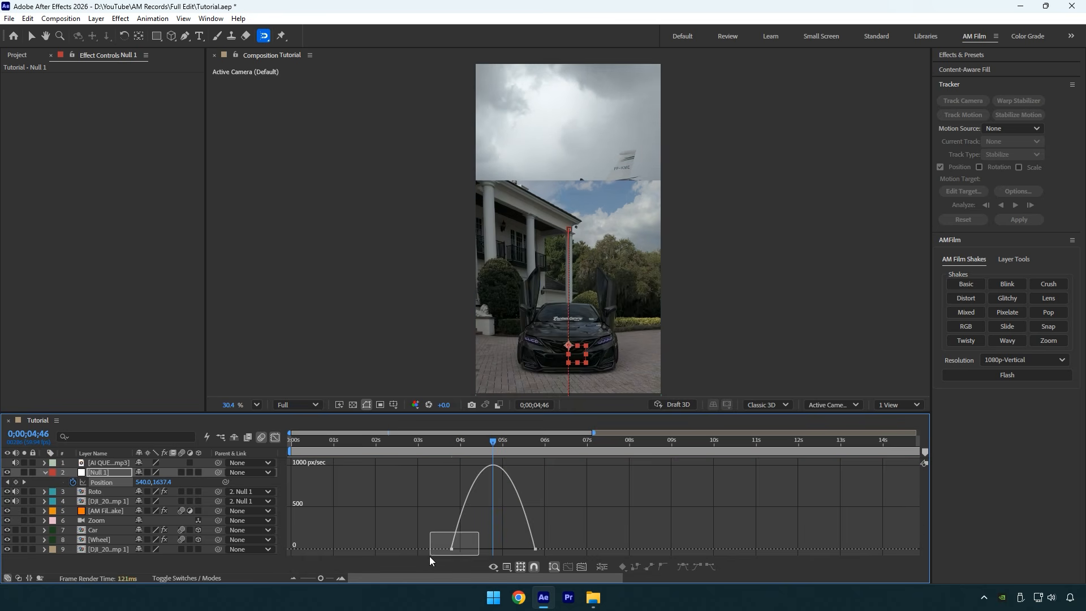
{"action": "left_click_drag", "start_coordinate": [429, 556], "coordinate": [430, 556]}
{"action": "left_click_drag", "start_coordinate": [465, 548], "coordinate": [508, 549]}
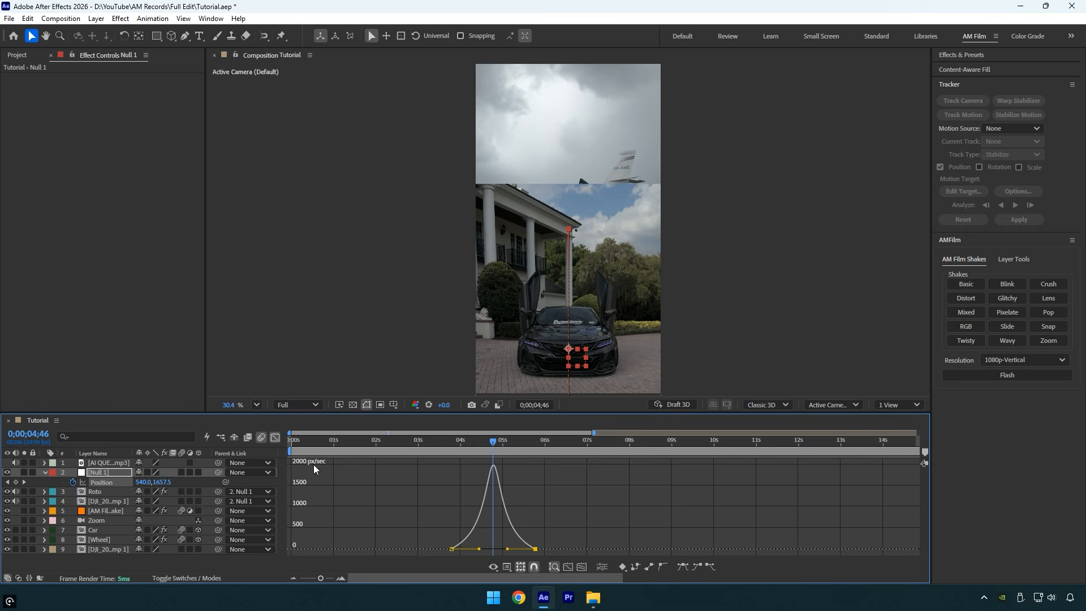
{"action": "left_click", "coordinate": [275, 437]}
{"action": "left_click_drag", "start_coordinate": [492, 444], "coordinate": [445, 442]}
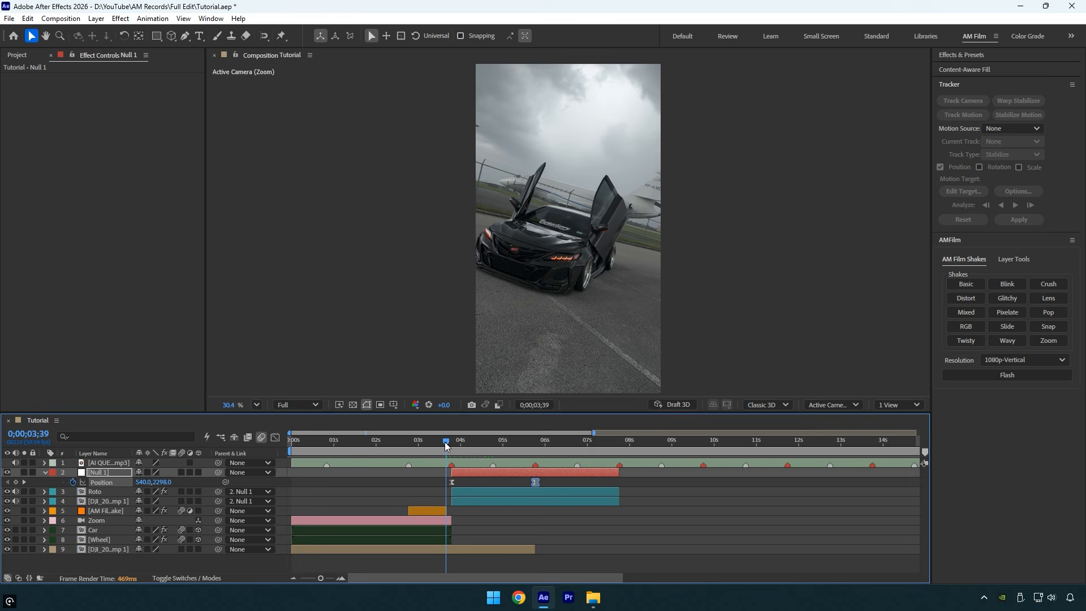
{"action": "left_click", "coordinate": [310, 404]}
{"action": "left_click", "coordinate": [299, 457]}
{"action": "key", "text": "space"}
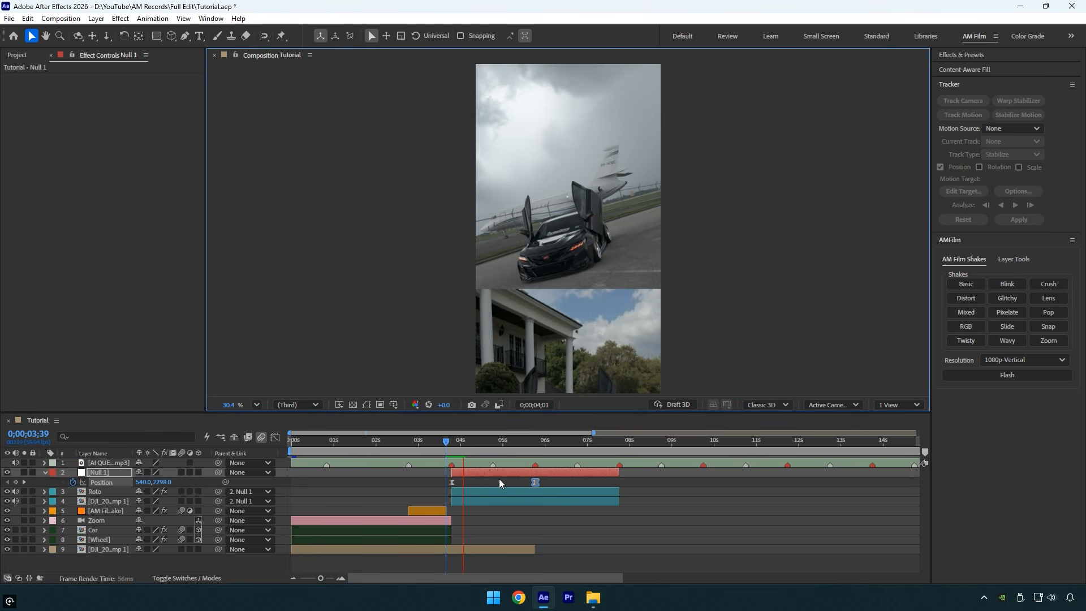
- Apply Linear Wipe to the clip beneath Roto with 52% Transition Completion and a Feather of 43, and preview the transition
{"action": "left_click_drag", "start_coordinate": [504, 448], "coordinate": [535, 448]}
{"action": "left_click", "coordinate": [534, 497]}
{"action": "key", "text": "ctrl+space"}
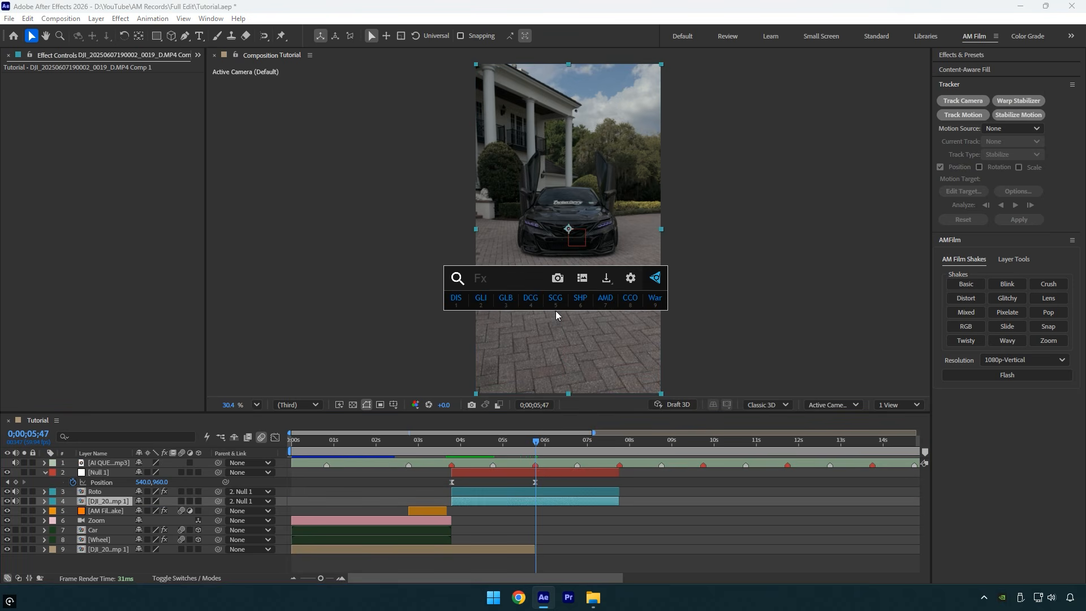
{"action": "type", "text": "wip"}
{"action": "left_click", "coordinate": [521, 328]}
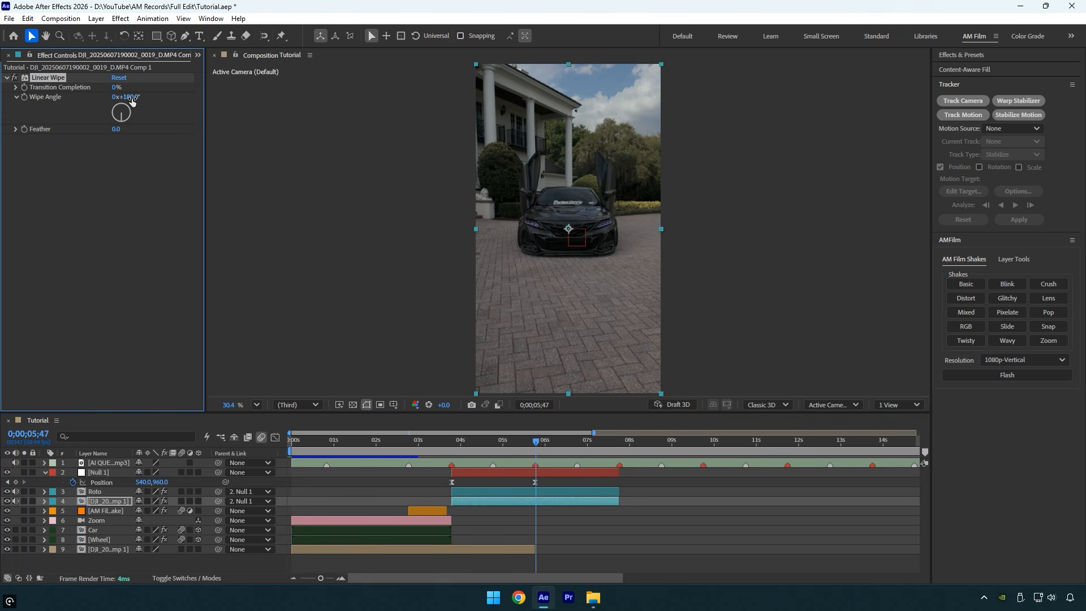
{"action": "left_click_drag", "start_coordinate": [115, 87], "coordinate": [139, 88]}
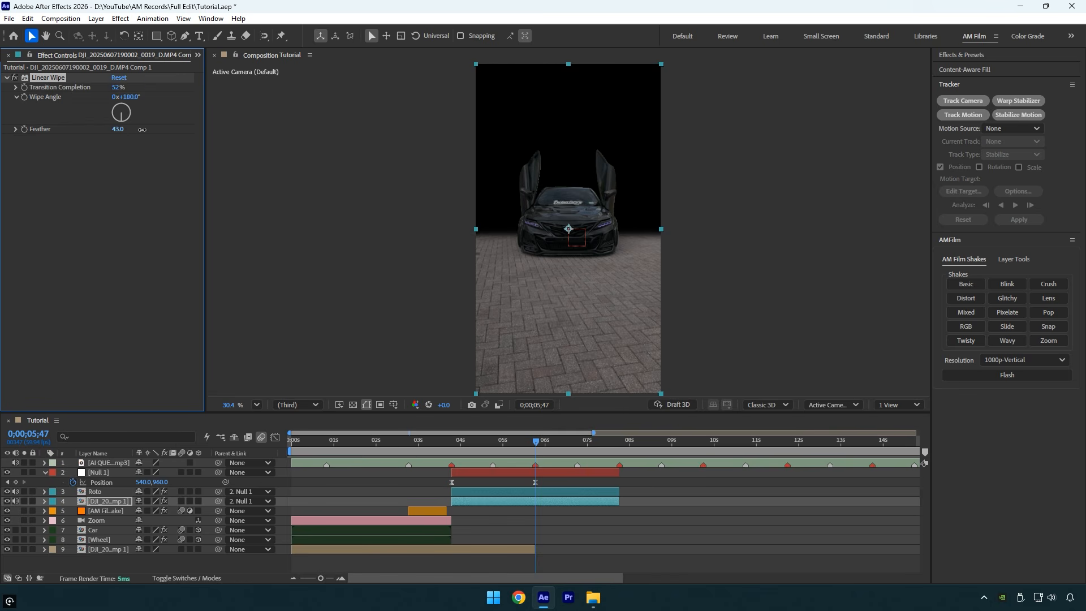
{"action": "left_click_drag", "start_coordinate": [535, 440], "coordinate": [444, 440]}
{"action": "key", "text": "space"}
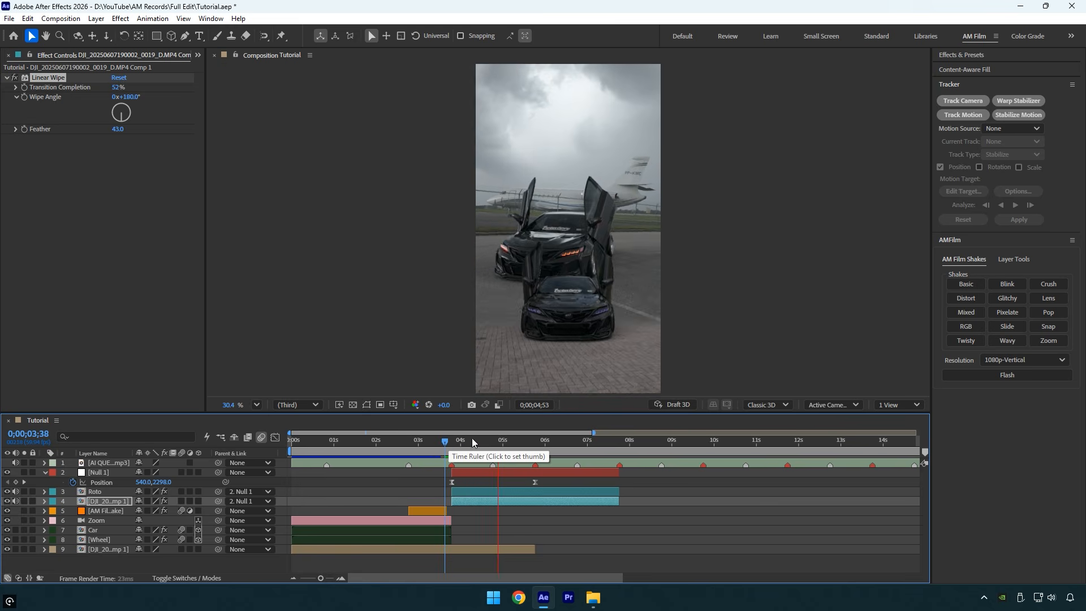
{"action": "key", "text": "space"}
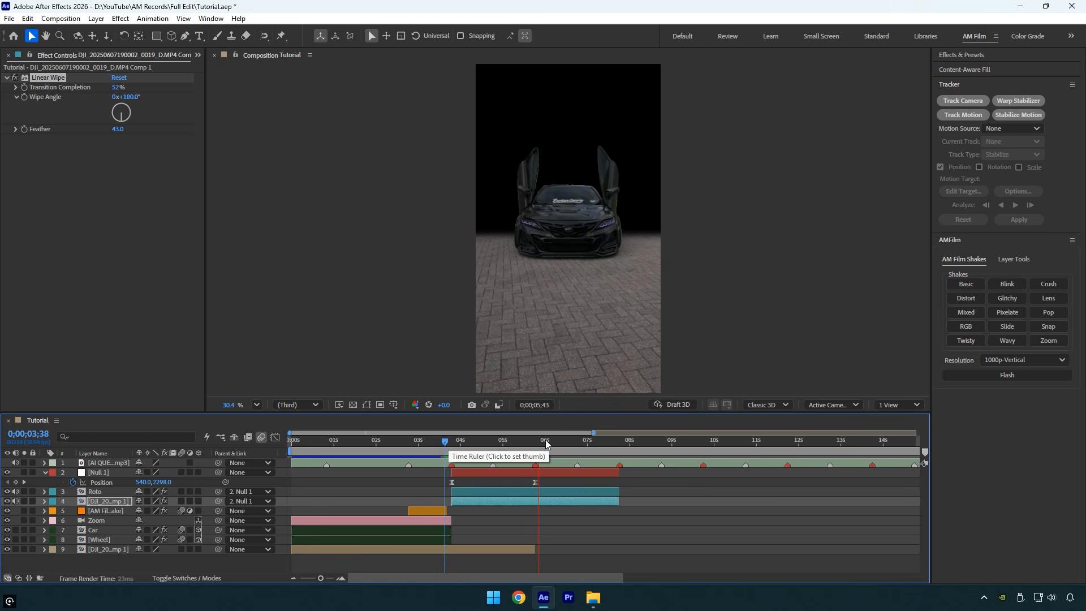
- Duplicate the wiped clip and remove the Linear Wipe effect from the upper copy
{"action": "left_click", "coordinate": [524, 444]}
{"action": "left_click", "coordinate": [506, 501]}
{"action": "key", "text": "ctrl+d"}
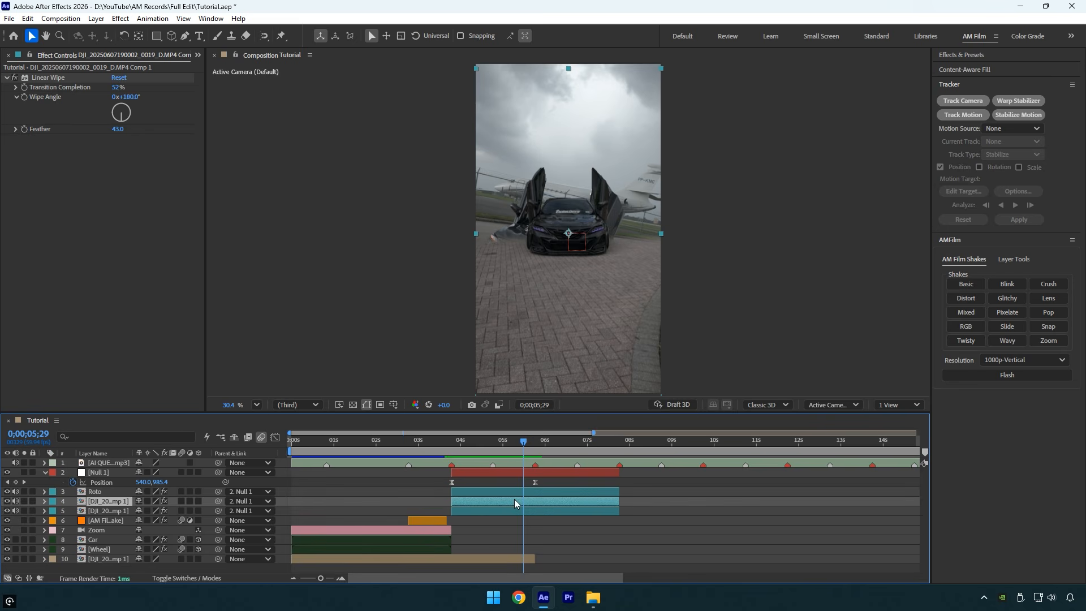
{"action": "left_click", "coordinate": [52, 79]}
{"action": "key", "text": "Delete"}
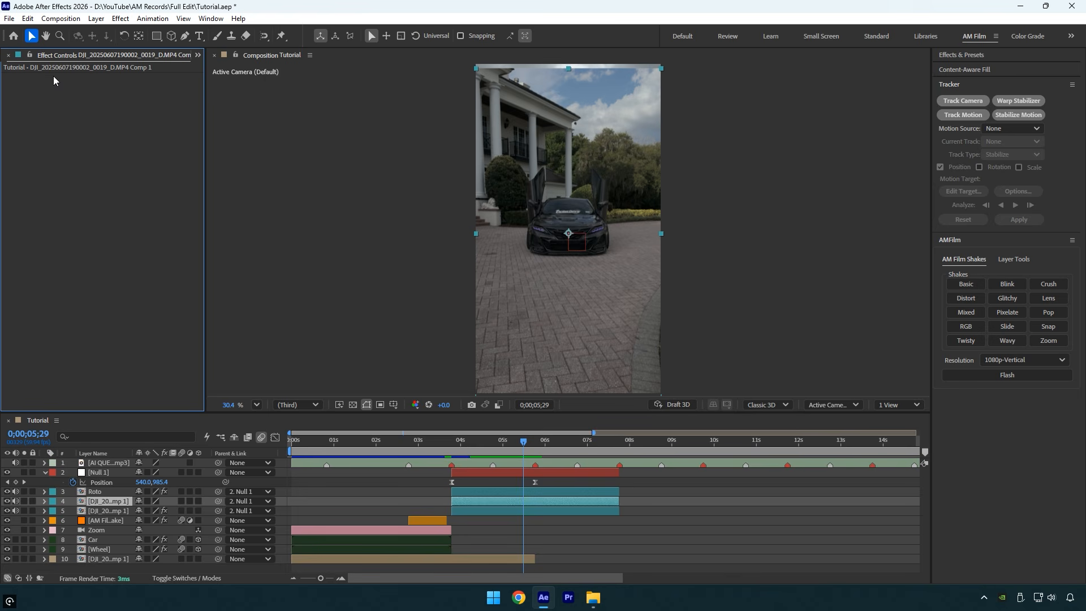
- Apply Gradient Wipe with 15% Transition Softness to the upper copy, keyframing Transition Completion at 100% on 0;00;05;33 and 0% on 0;00;05;46, and preview
{"action": "key", "text": "ctrl+space"}
{"action": "type", "text": "wip"}
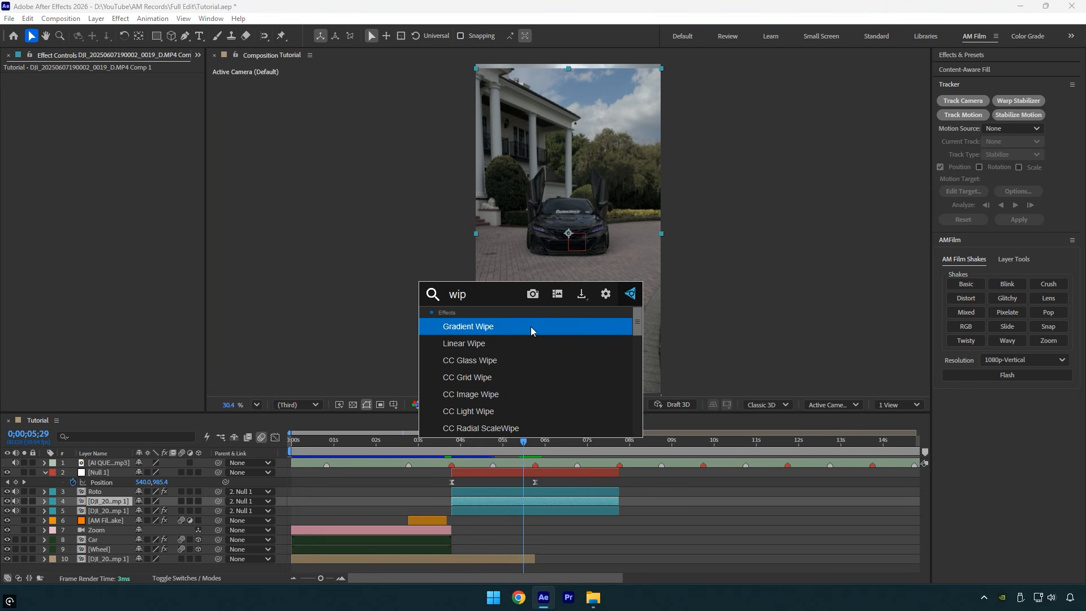
{"action": "left_click", "coordinate": [531, 327]}
{"action": "key", "text": "k"}
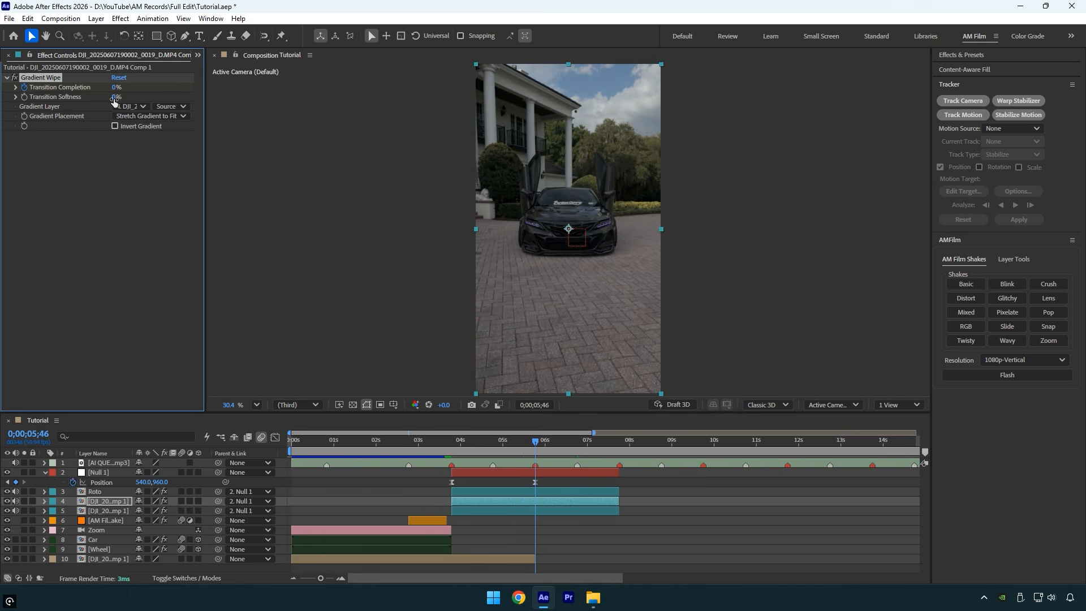
{"action": "left_click_drag", "start_coordinate": [536, 447], "coordinate": [527, 447]}
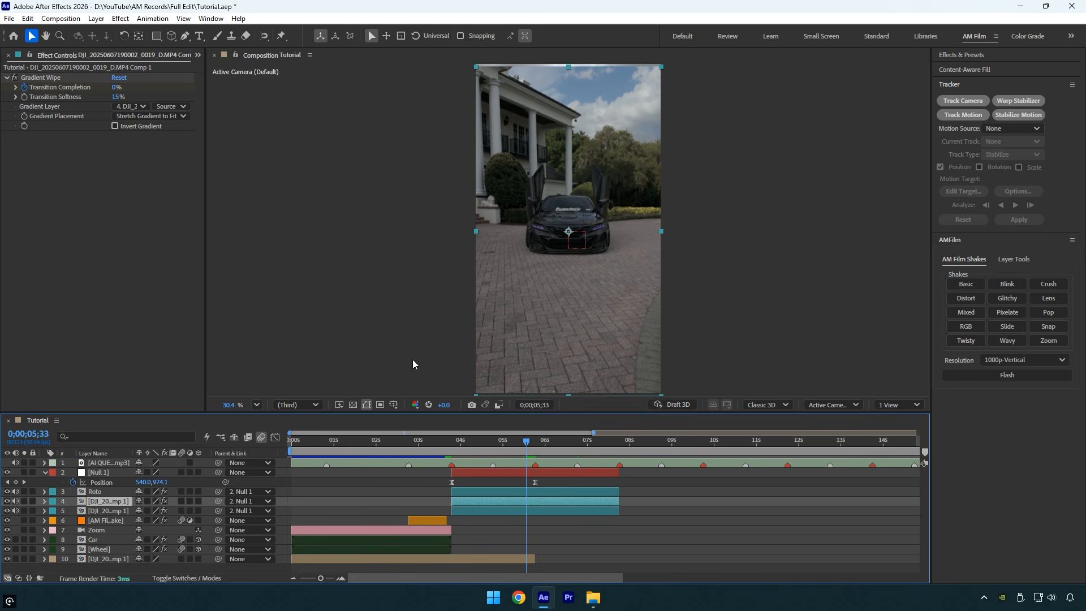
{"action": "left_click_drag", "start_coordinate": [114, 87], "coordinate": [383, 93]}
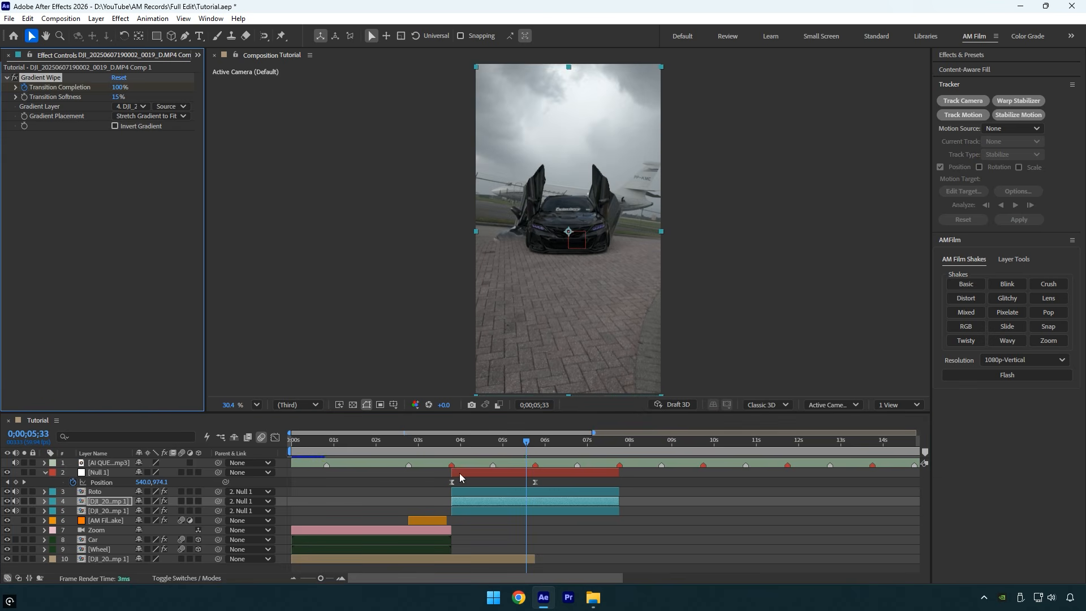
{"action": "left_click_drag", "start_coordinate": [528, 442], "coordinate": [436, 439]}
{"action": "key", "text": "space"}
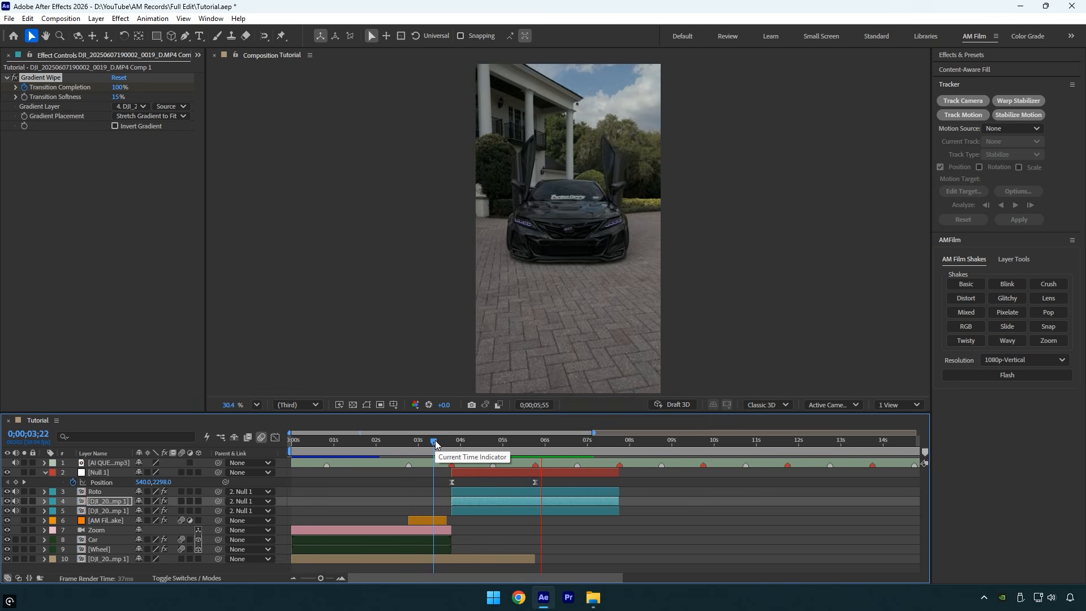
{"action": "left_click", "coordinate": [552, 442]}
- Enable motion blur for Roto and the two clip layers beneath it, and preview the edit from the start
{"action": "left_click", "coordinate": [519, 474]}
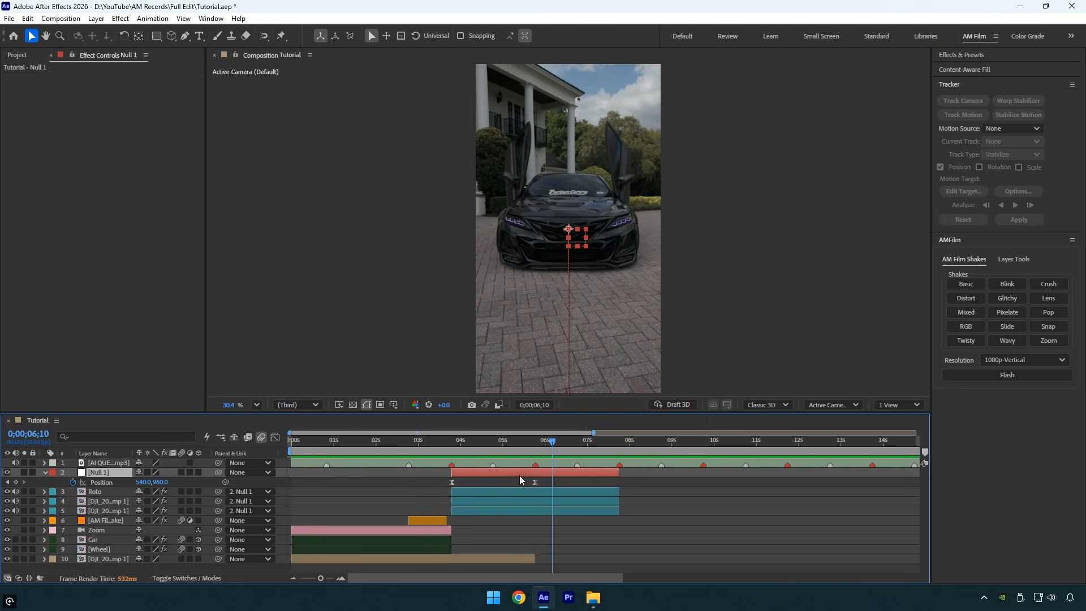
{"action": "key", "text": "u"}
{"action": "left_click", "coordinate": [517, 481]}
{"action": "left_click", "coordinate": [507, 499], "text": "shift"}
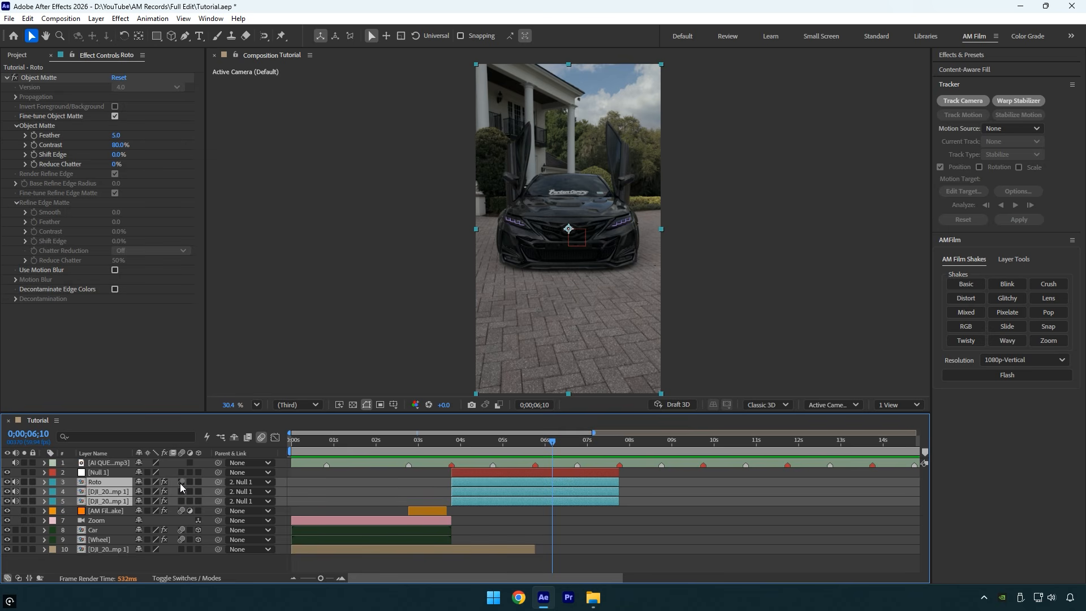
{"action": "left_click", "coordinate": [181, 481]}
{"action": "left_click", "coordinate": [444, 440]}
{"action": "key", "text": "space"}
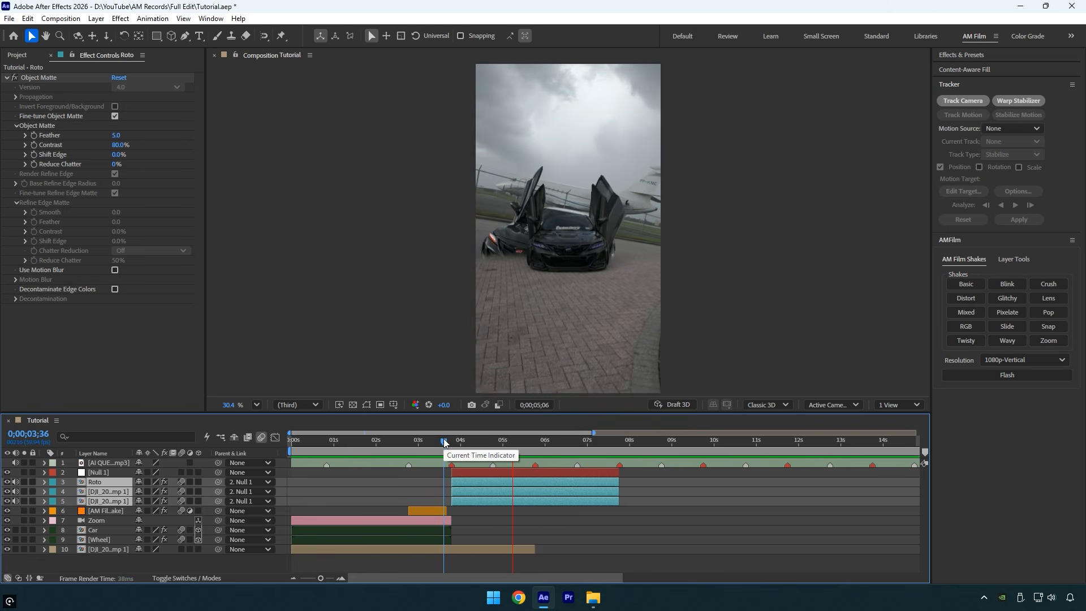
{"action": "left_click_drag", "start_coordinate": [444, 441], "coordinate": [257, 446]}
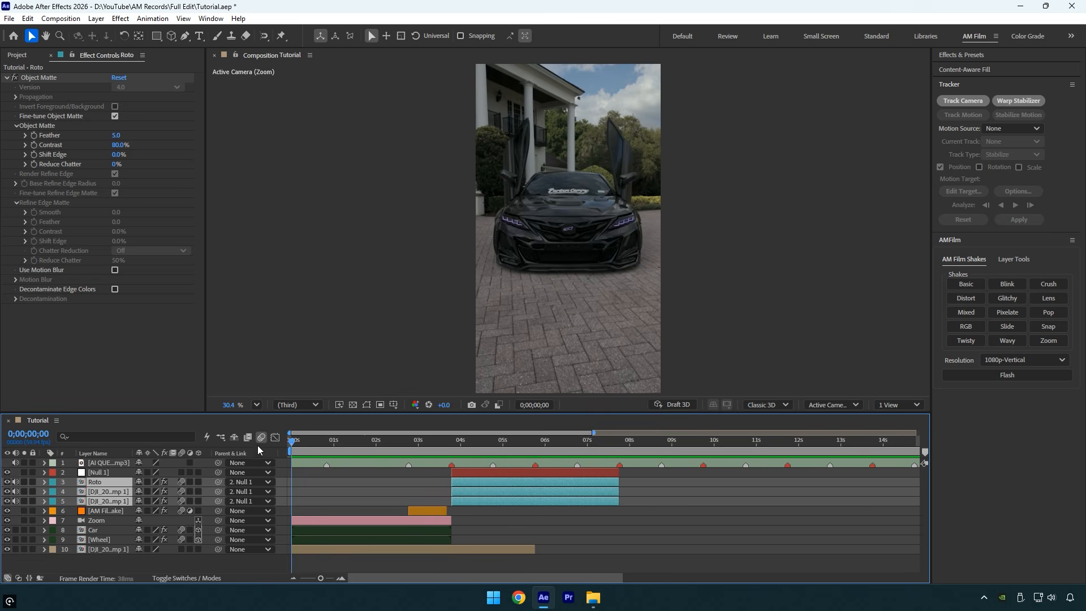
{"action": "key", "text": "space"}
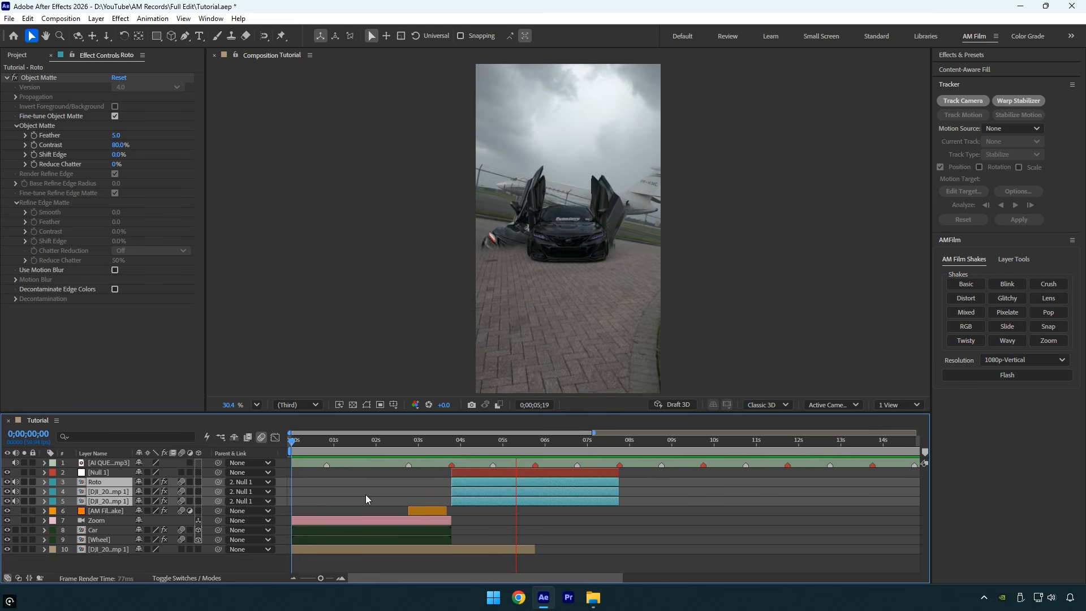
{"action": "key", "text": "space"}
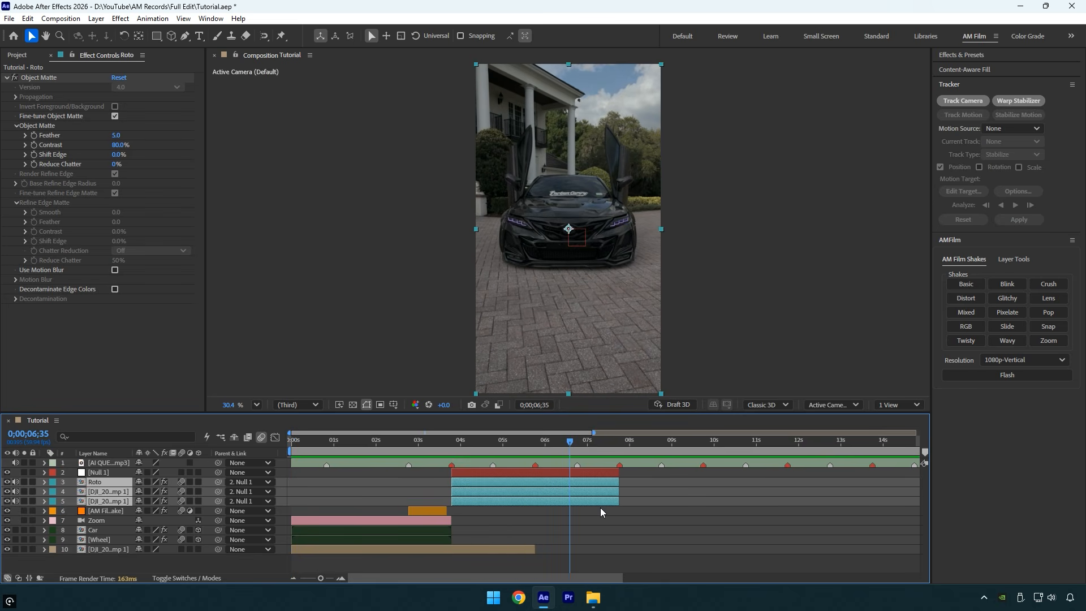
{"action": "left_click", "coordinate": [642, 522]}
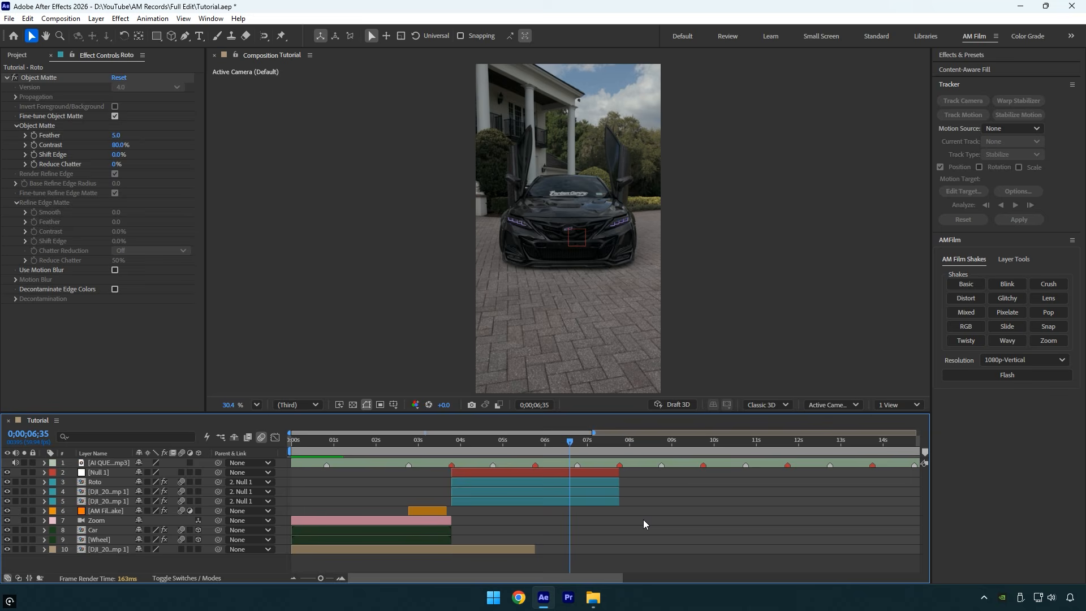
- Switch to File Explorer and play several car clips in the Mixed folder to choose the next shot
{"action": "left_click", "coordinate": [591, 598]}
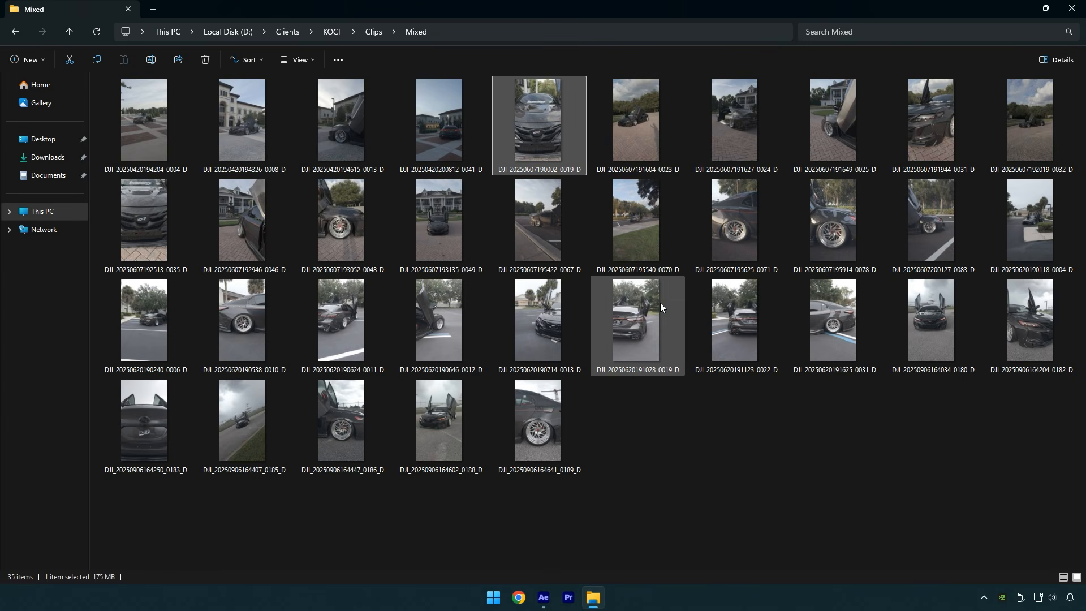
{"action": "left_click", "coordinate": [650, 138]}
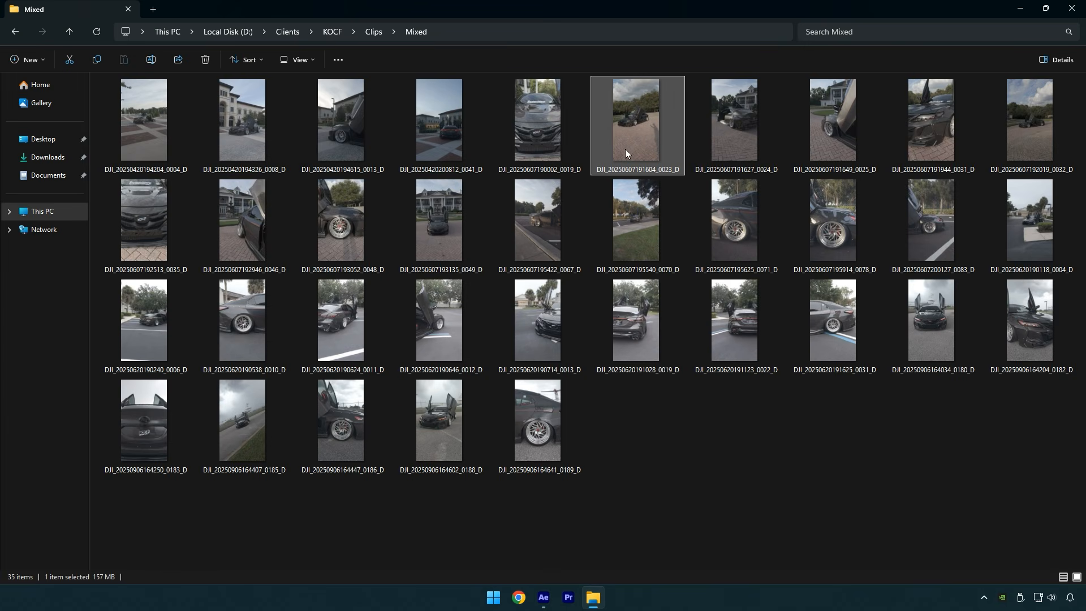
{"action": "double_click", "coordinate": [623, 138]}
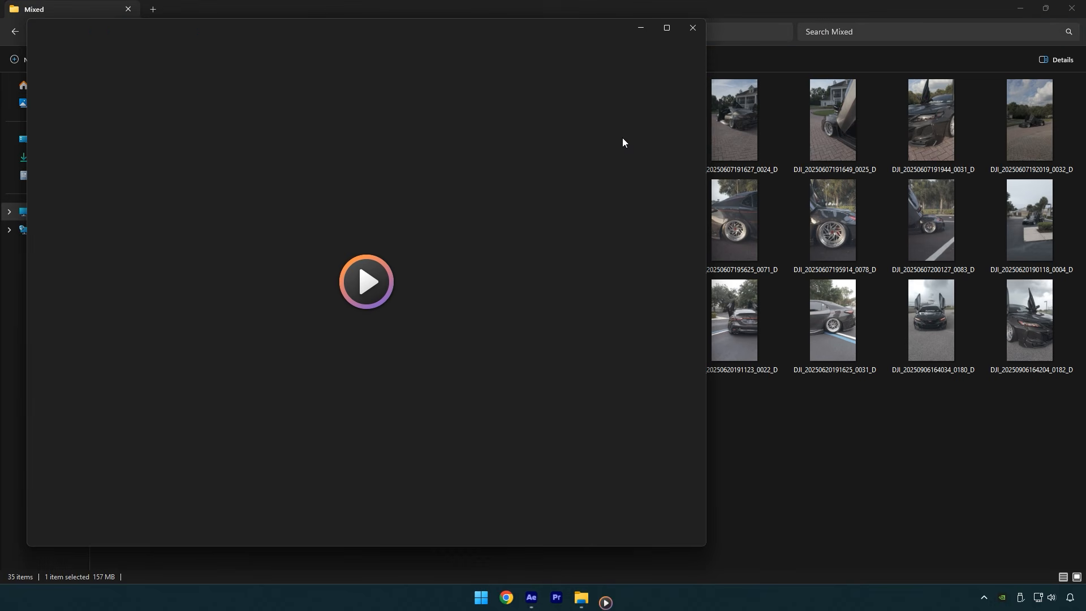
{"action": "mouse_move", "coordinate": [185, 489]}
{"action": "left_mouse_down"}
{"action": "mouse_move", "coordinate": [287, 491]}
{"action": "mouse_move", "coordinate": [201, 493]}
{"action": "left_mouse_up"}
{"action": "left_click", "coordinate": [777, 416]}
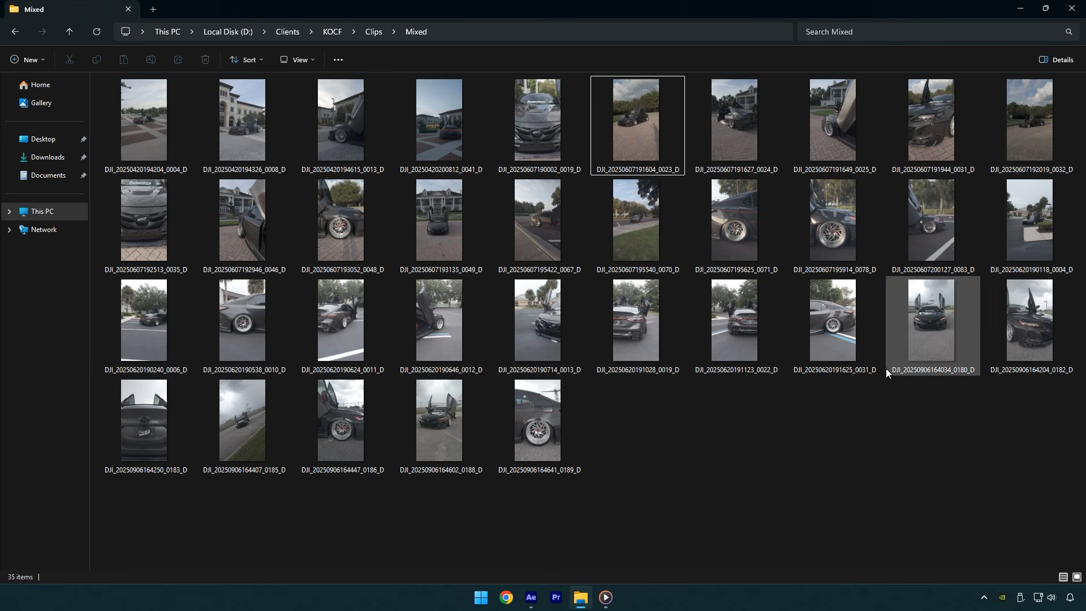
{"action": "double_click", "coordinate": [750, 351]}
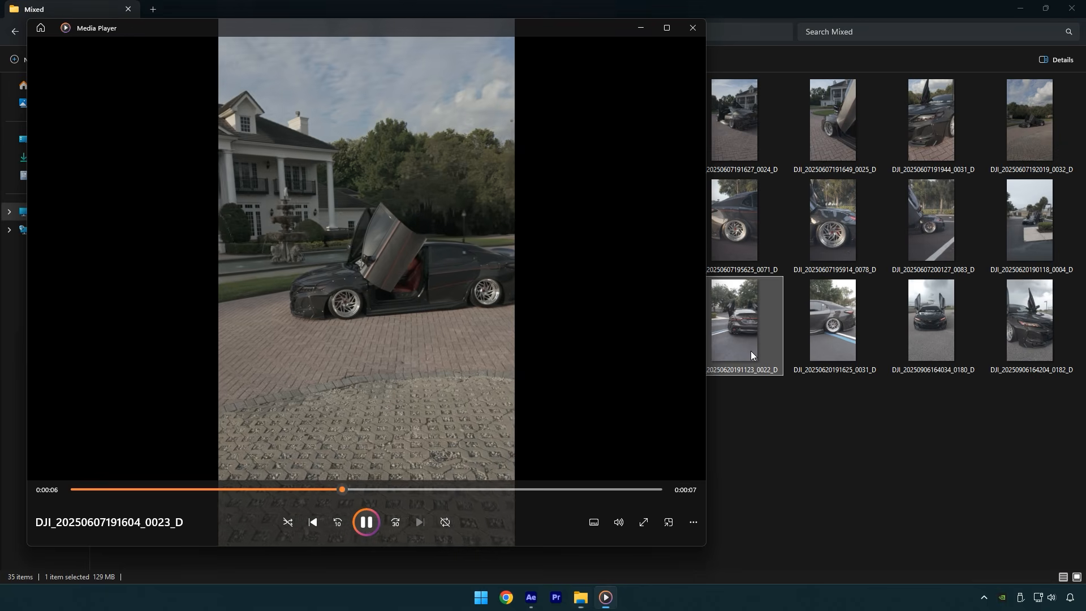
{"action": "left_click", "coordinate": [308, 489]}
{"action": "left_click_drag", "start_coordinate": [309, 492], "coordinate": [399, 489]}
{"action": "left_click", "coordinate": [777, 438]}
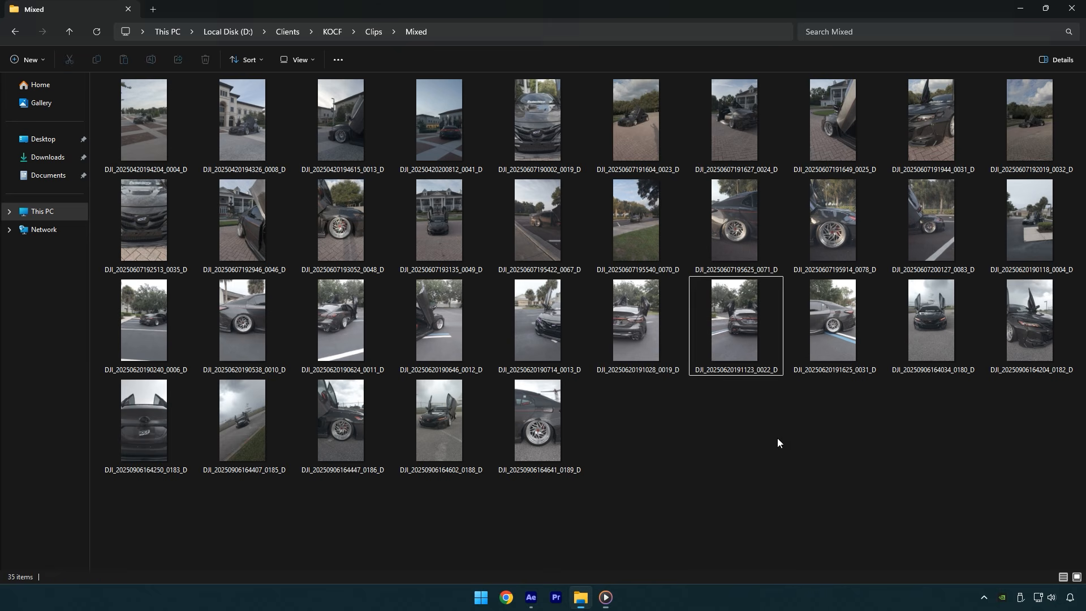
{"action": "double_click", "coordinate": [632, 341]}
{"action": "left_click_drag", "start_coordinate": [136, 489], "coordinate": [276, 497]}
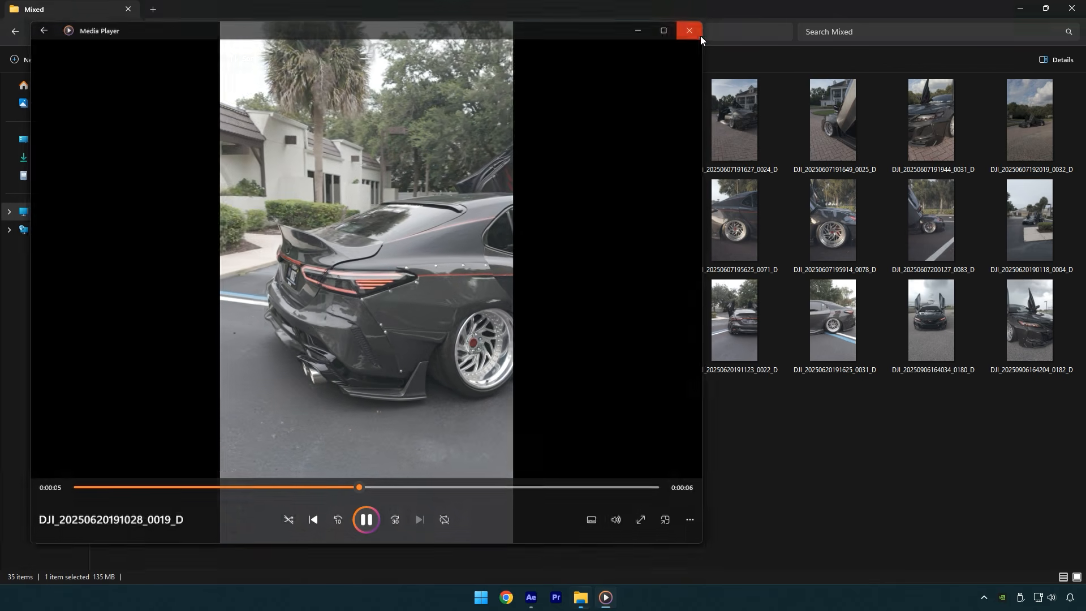
{"action": "left_click", "coordinate": [692, 28]}
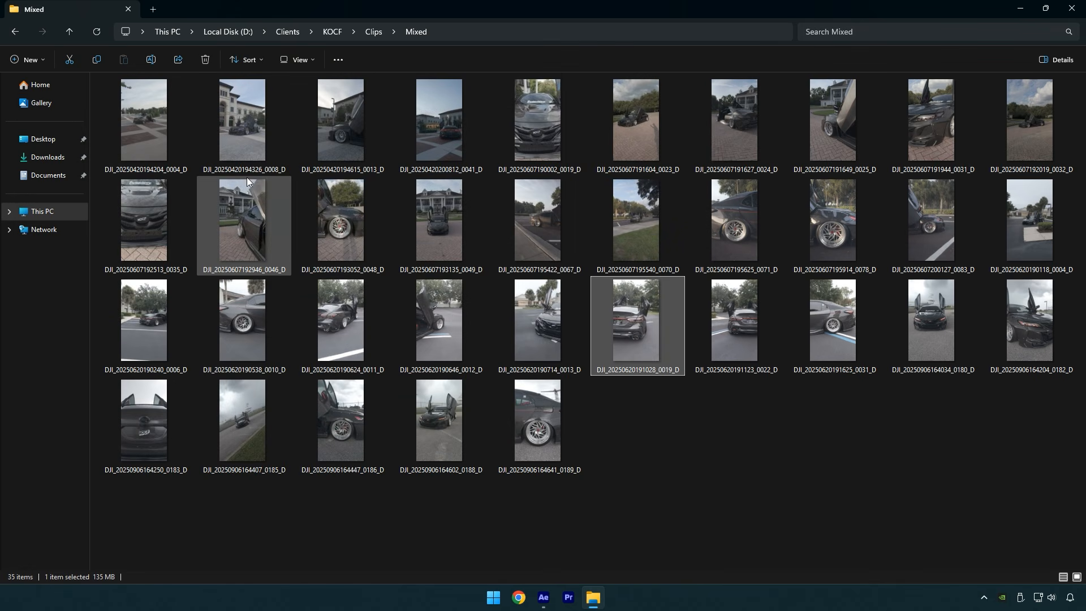
{"action": "double_click", "coordinate": [227, 157]}
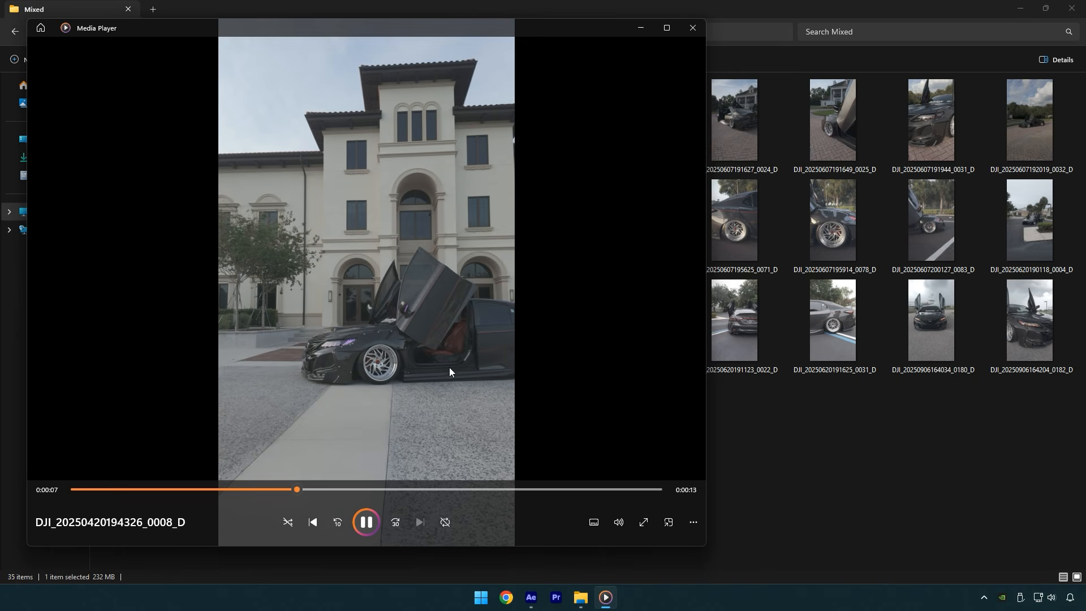
{"action": "left_click", "coordinate": [692, 28]}
{"action": "left_click_drag", "start_coordinate": [253, 154], "coordinate": [663, 503]}
{"action": "left_click", "coordinate": [635, 446]}
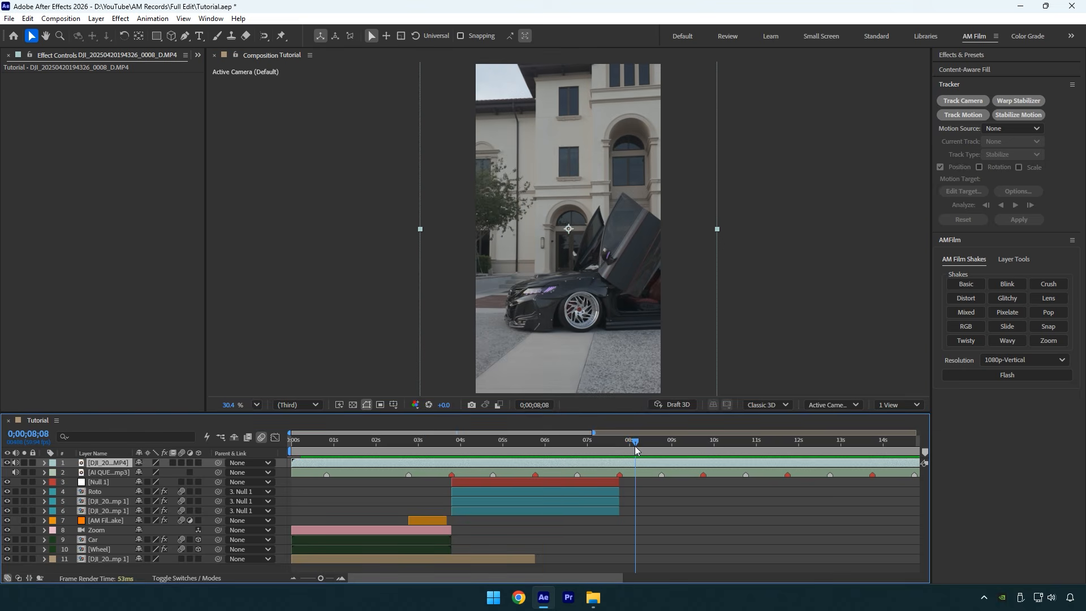
{"action": "key", "text": "["}
{"action": "left_click_drag", "start_coordinate": [321, 577], "coordinate": [305, 578]}
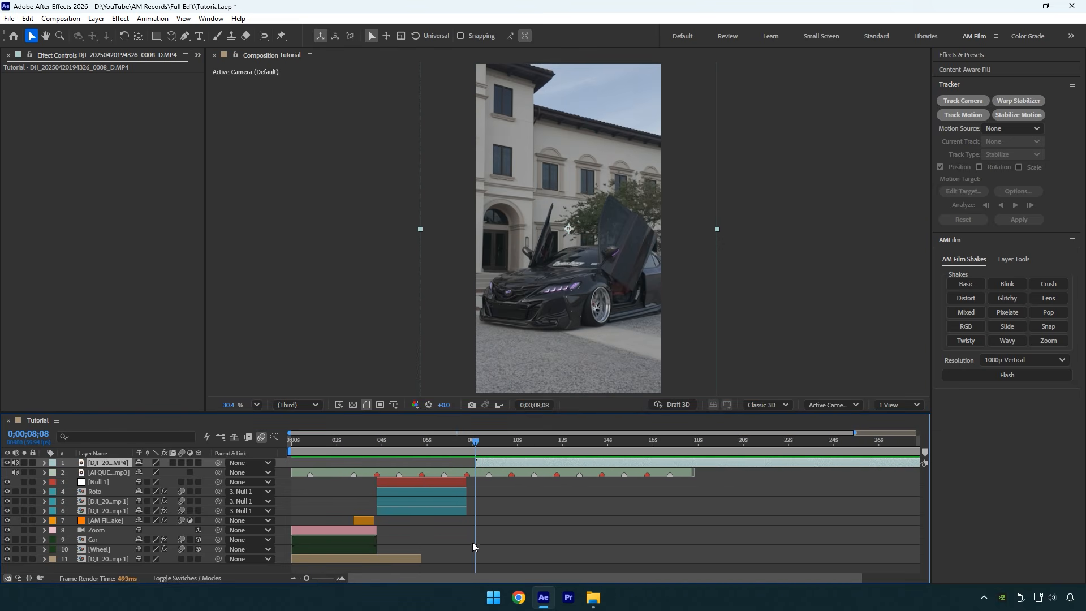
- Trim the new building clip to run from 0;00;10;36 to 0;00;16;08
{"action": "left_click", "coordinate": [539, 462]}
{"action": "left_click_drag", "start_coordinate": [476, 445], "coordinate": [656, 443]}
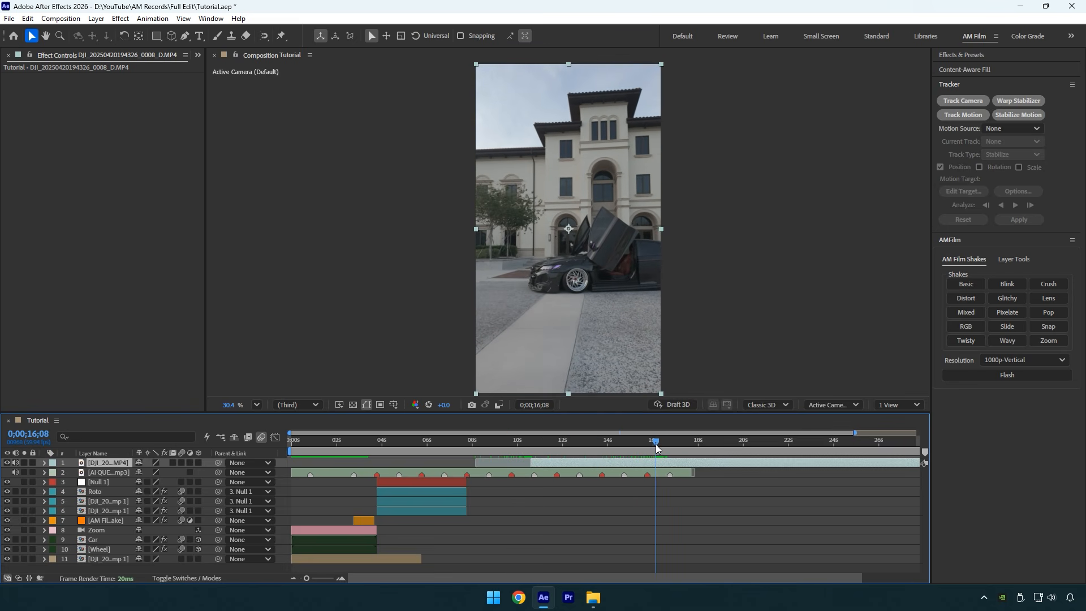
{"action": "key", "text": "alt+]"}
{"action": "key", "text": "i"}
- Apply Mocha AE to the trimmed clip and open it in the Mocha tracker
{"action": "key", "text": "ctrl+space"}
{"action": "type", "text": "mo"}
{"action": "key", "text": "Return"}
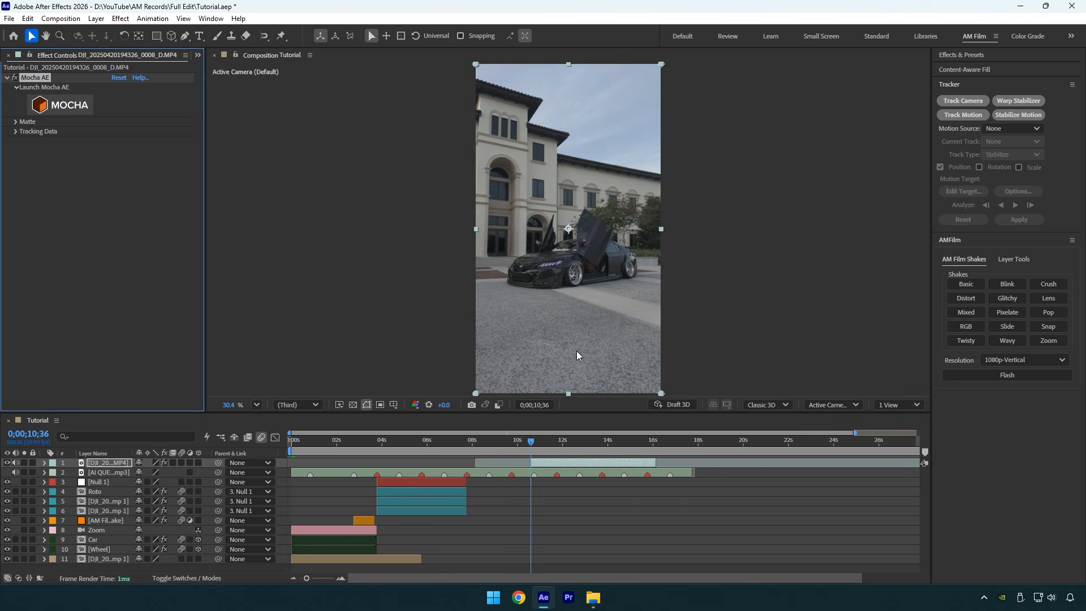
{"action": "left_click", "coordinate": [79, 110]}
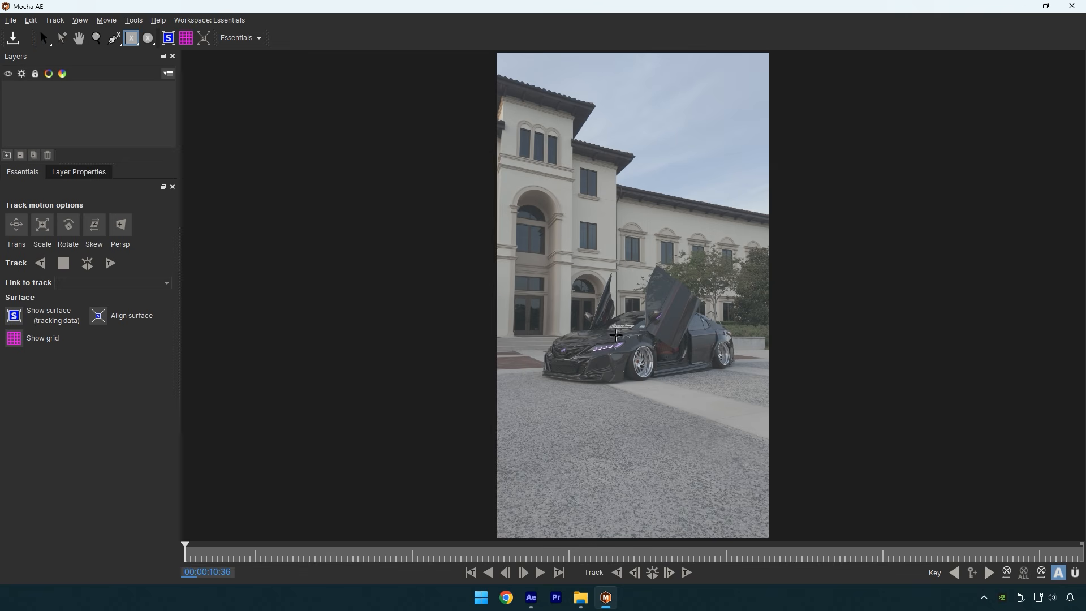
- Draw a small rectangular tracking region on the windshield lettering, track it through the clip with translation only, and return to After Effects
{"action": "scroll", "coordinate": [616, 336], "scroll_direction": "up", "scroll_amount": 5}
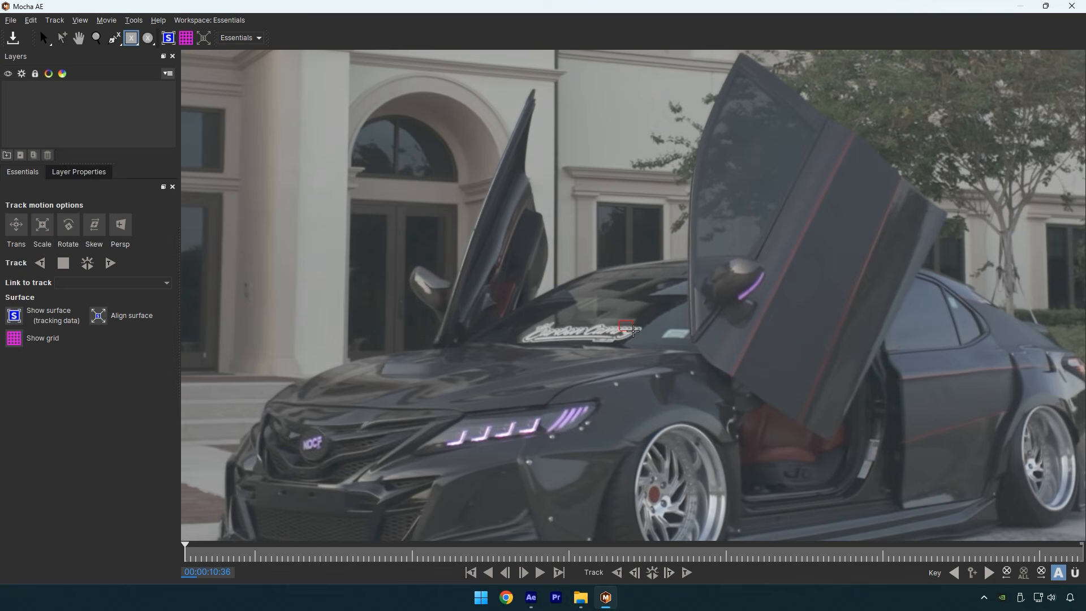
{"action": "left_click_drag", "start_coordinate": [633, 330], "coordinate": [636, 340]}
{"action": "key", "text": "z"}
{"action": "left_click_drag", "start_coordinate": [514, 351], "coordinate": [242, 305]}
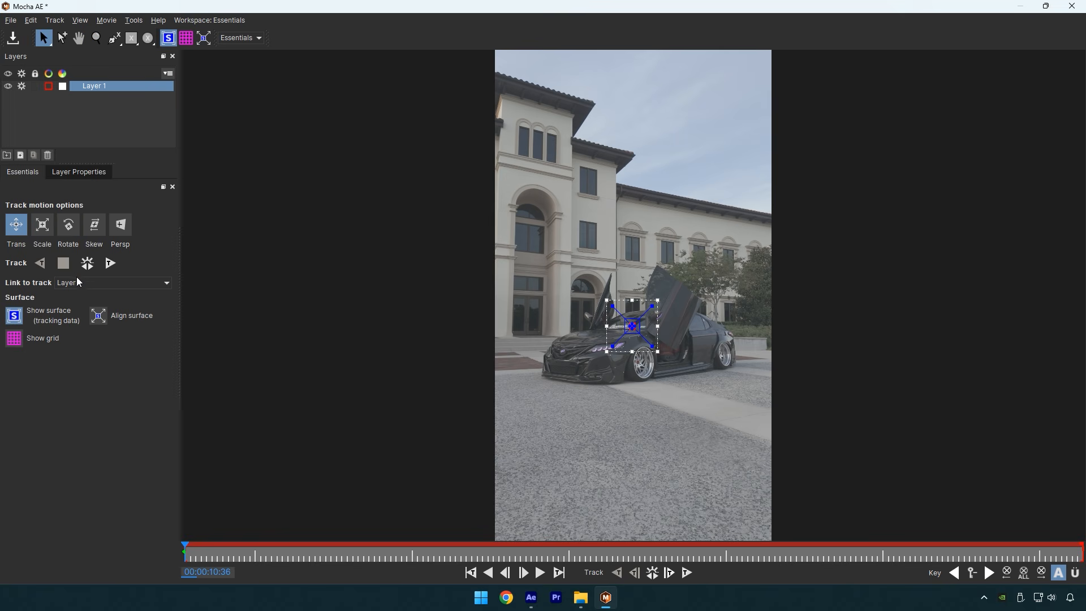
{"action": "left_click", "coordinate": [93, 266]}
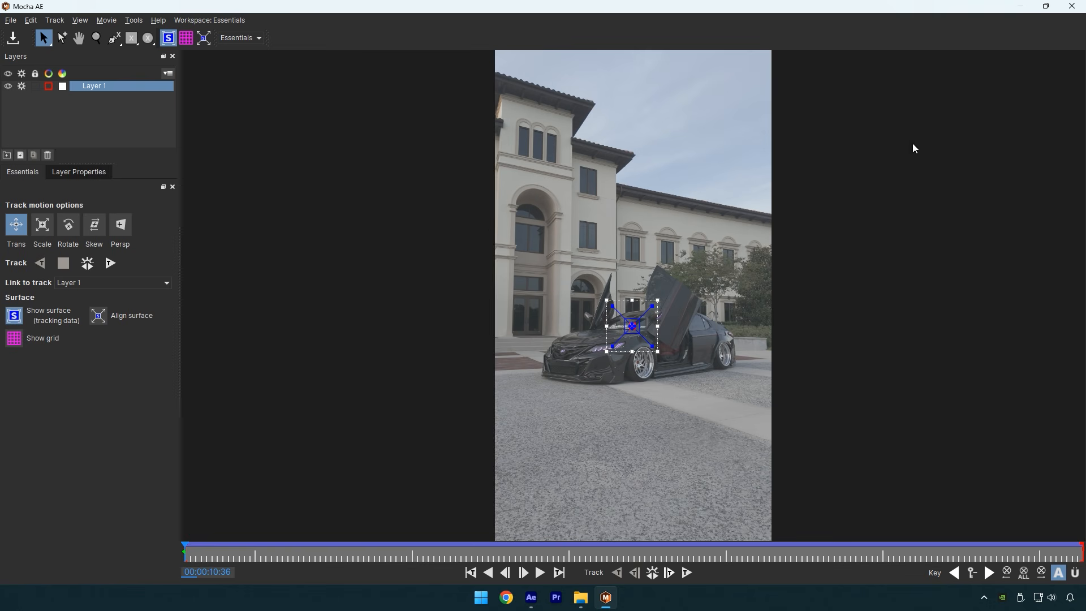
{"action": "left_click", "coordinate": [1071, 6]}
- Create the Mocha track data and copy its Center keyframes onto the clip's Anchor Point
{"action": "left_click", "coordinate": [15, 131]}
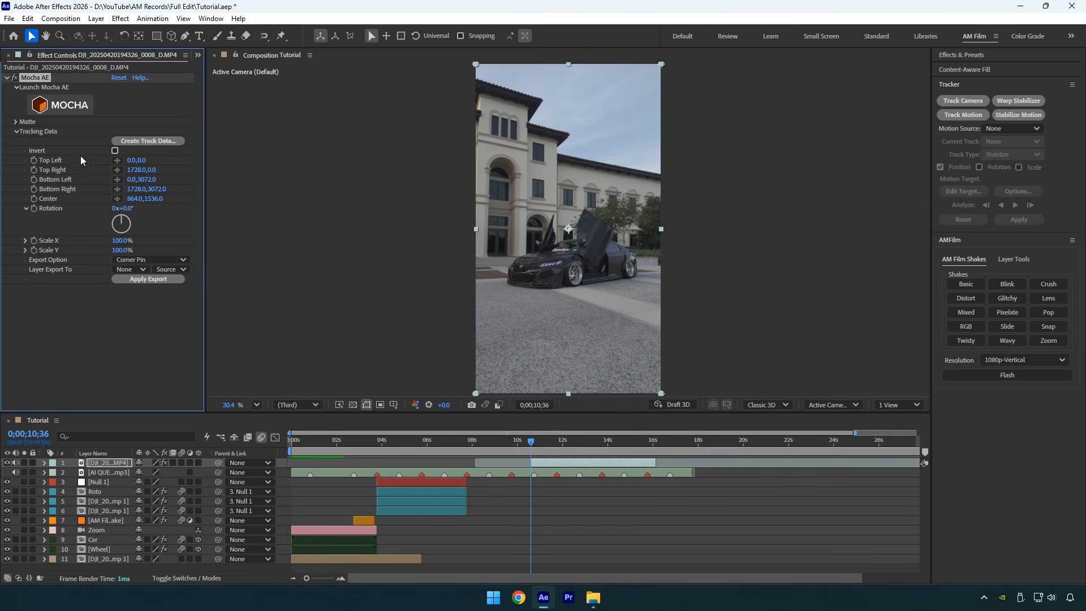
{"action": "key", "text": "u"}
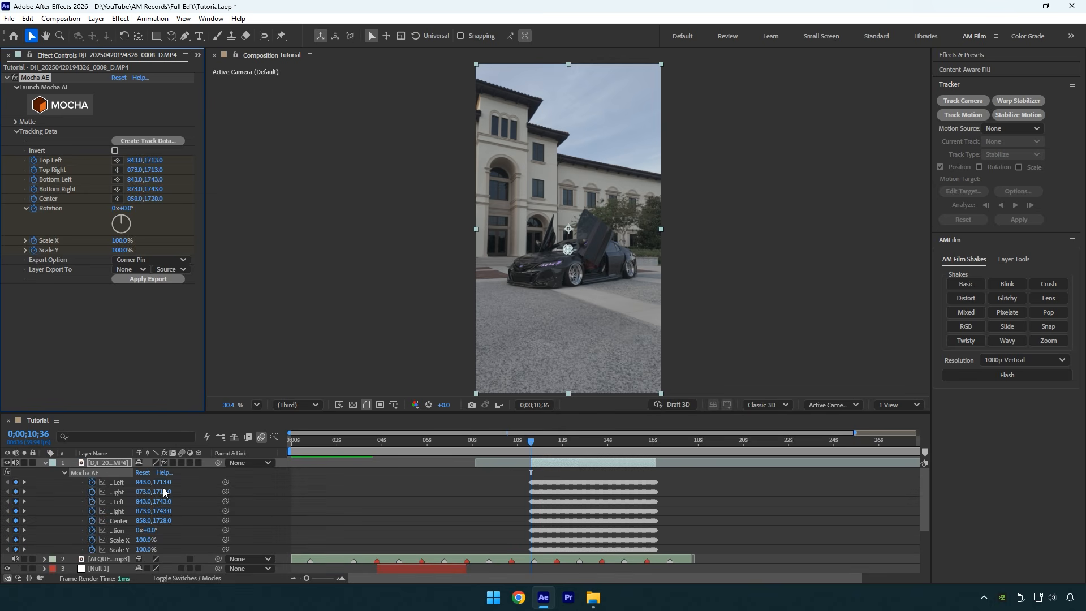
{"action": "left_click", "coordinate": [121, 522]}
{"action": "key", "text": "a"}
{"action": "left_click", "coordinate": [111, 473]}
{"action": "key", "text": "ctrl+v"}
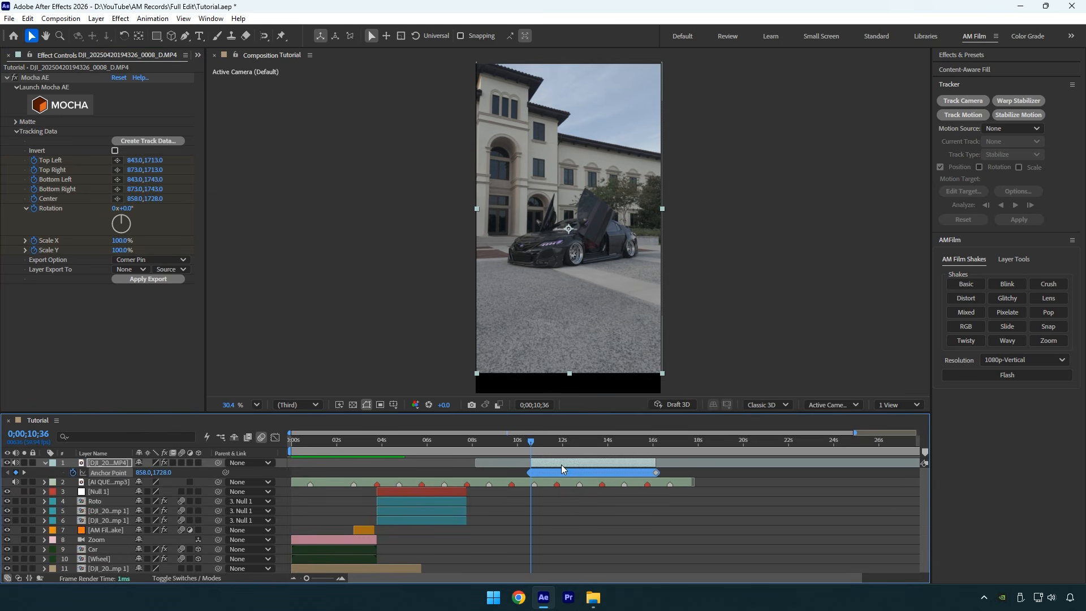
- Scale up the stabilized clip to cover the black edges, judging the framing at 0;00;16;02
{"action": "left_click_drag", "start_coordinate": [582, 440], "coordinate": [653, 440]}
{"action": "key", "text": "s"}
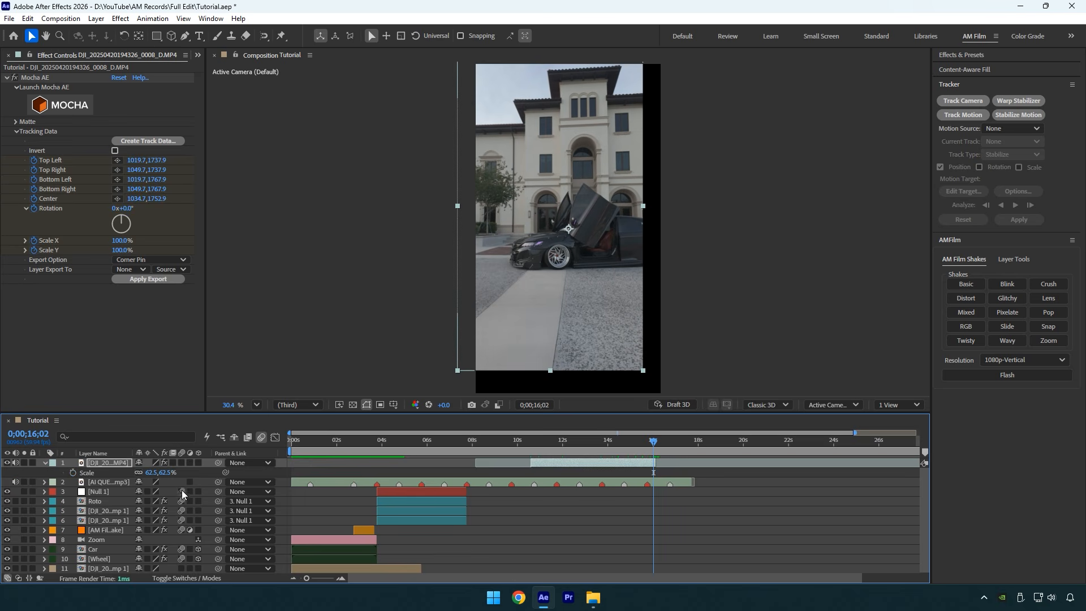
{"action": "left_click_drag", "start_coordinate": [150, 473], "coordinate": [160, 472]}
- Pre-compose the stabilized clip and move its start to 0;00;05;46
{"action": "left_click_drag", "start_coordinate": [588, 441], "coordinate": [422, 491]}
{"action": "key", "text": "ctrl+shift+c"}
{"action": "key", "text": "Return"}
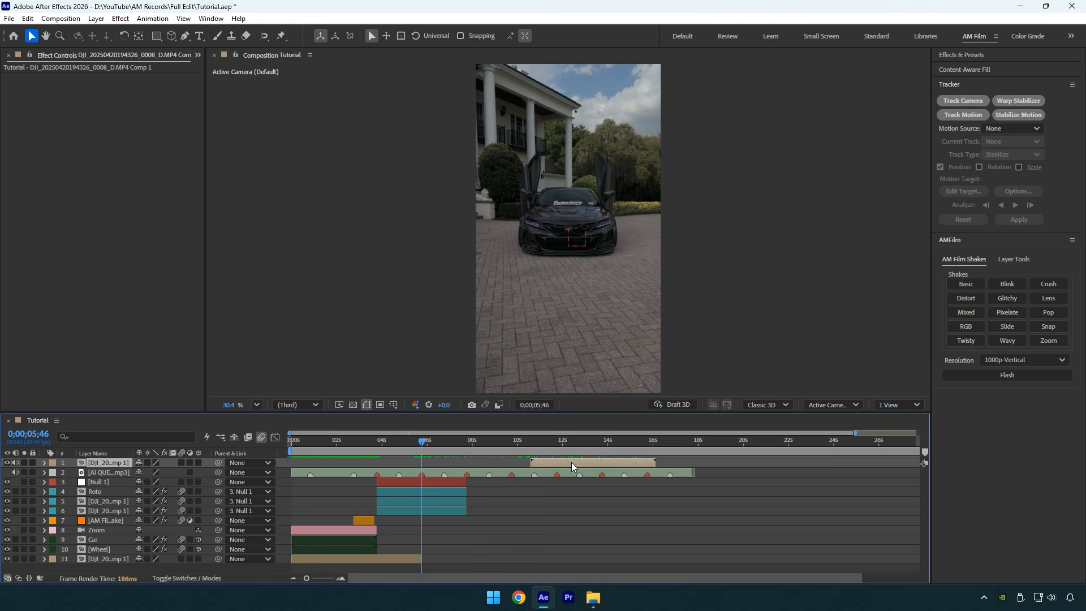
{"action": "key", "text": "bracketleft"}
- Enable time remapping on the stabilized clip, add a keyframe at 0;00;09;45, cut the clip there and delete the leftover end keyframe
{"action": "key", "text": "ctrl+alt+t"}
{"action": "left_click_drag", "start_coordinate": [430, 442], "coordinate": [512, 440]}
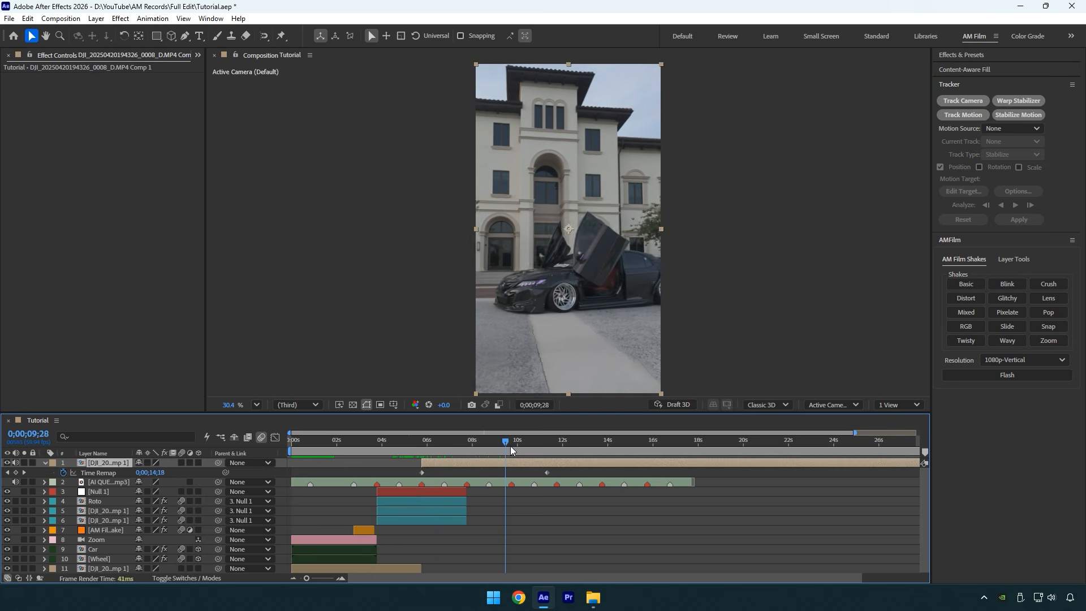
{"action": "left_click_drag", "start_coordinate": [197, 473], "coordinate": [233, 475]}
{"action": "key", "text": "ctrl+shift+d"}
{"action": "key", "text": "Delete"}
{"action": "left_click", "coordinate": [547, 472]}
{"action": "key", "text": "Delete"}
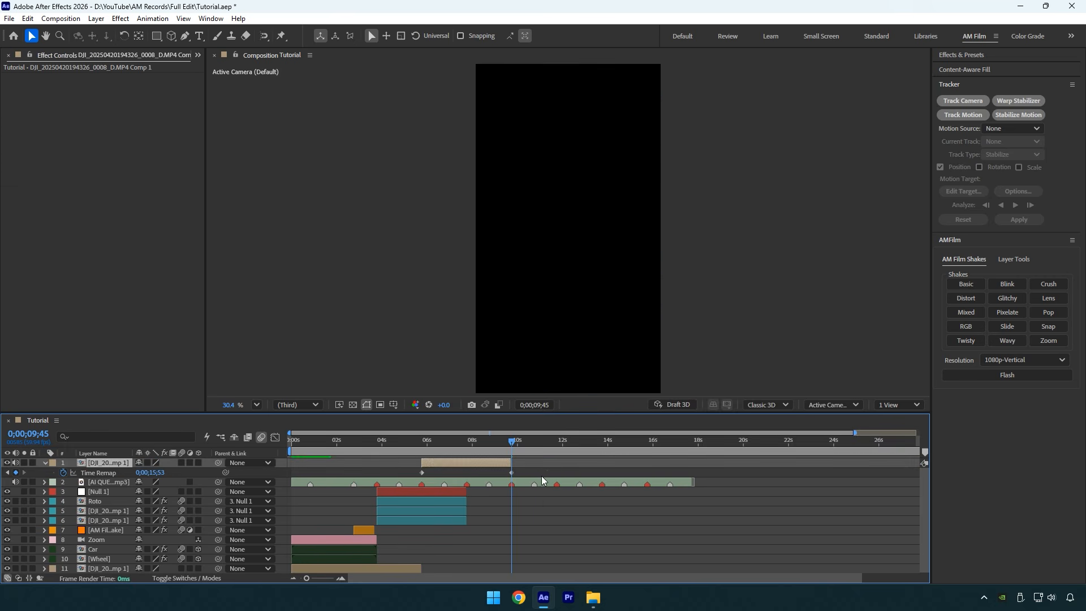
- Play the music from 0;00;05;46 and drop five numbered composition markers on the beats through 0;00;09;45
{"action": "left_click_drag", "start_coordinate": [490, 448], "coordinate": [422, 467]}
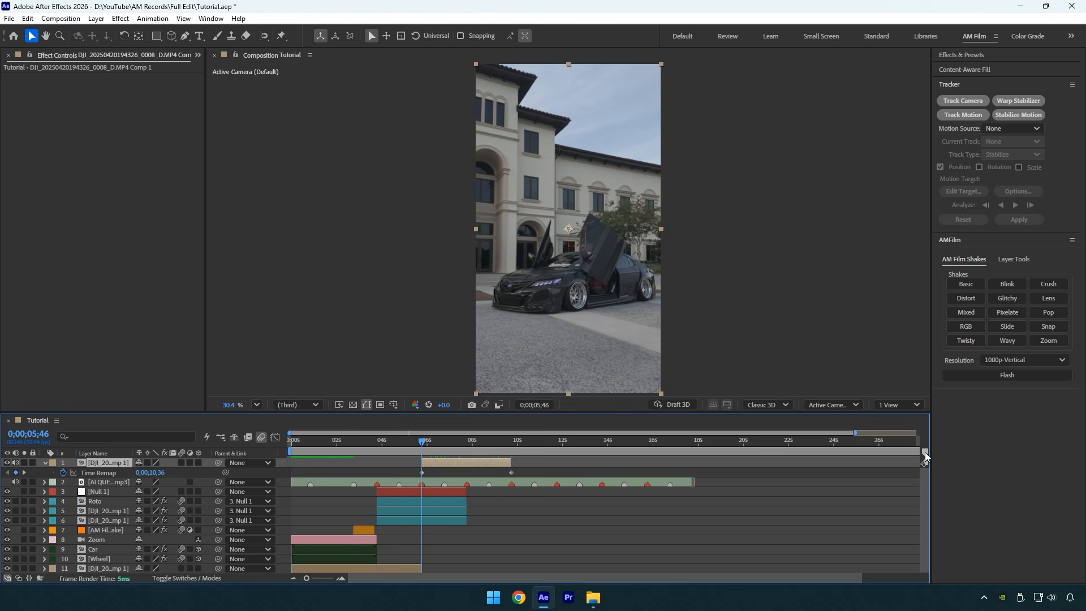
{"action": "key", "text": "space"}
{"action": "key", "text": "KP_Multiply"}
{"action": "key", "text": "KP_Multiply"}
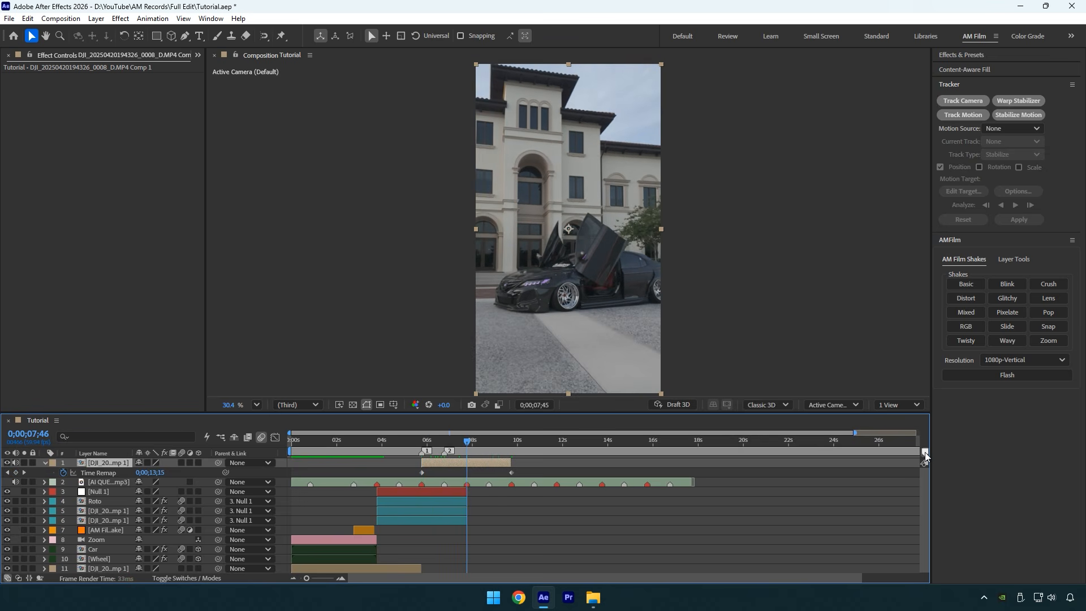
{"action": "key", "text": "KP_Multiply"}
{"action": "key", "text": "KP_Multiply"}
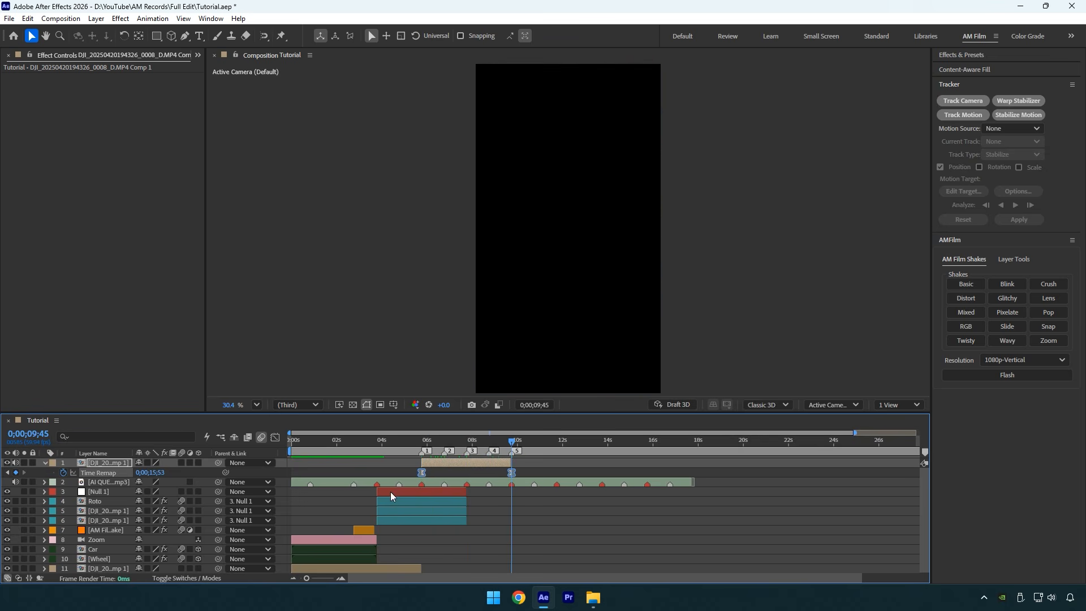
- Ease the clip's Time Remap keyframes, add four more keyframes between the beat markers and switch to the value graph
{"action": "left_click", "coordinate": [275, 437]}
{"action": "left_click", "coordinate": [341, 577]}
{"action": "left_click", "coordinate": [340, 578]}
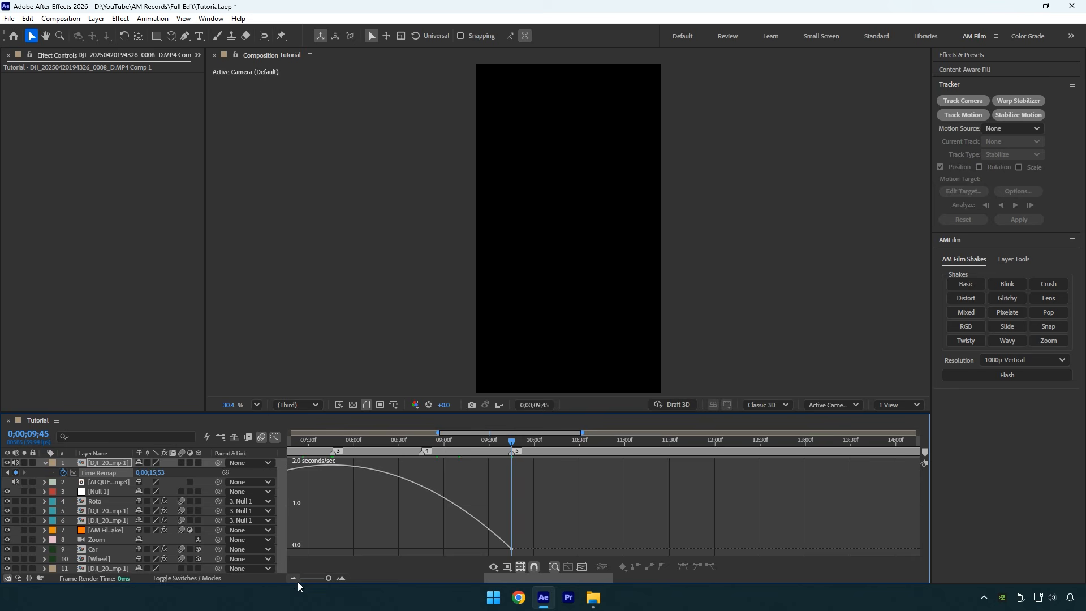
{"action": "left_click", "coordinate": [293, 578]}
{"action": "left_click_drag", "start_coordinate": [497, 577], "coordinate": [478, 576]}
{"action": "left_click_drag", "start_coordinate": [419, 437], "coordinate": [544, 440]}
{"action": "key", "text": "alt+shift+t"}
{"action": "right_click", "coordinate": [502, 494]}
{"action": "left_click", "coordinate": [537, 381]}
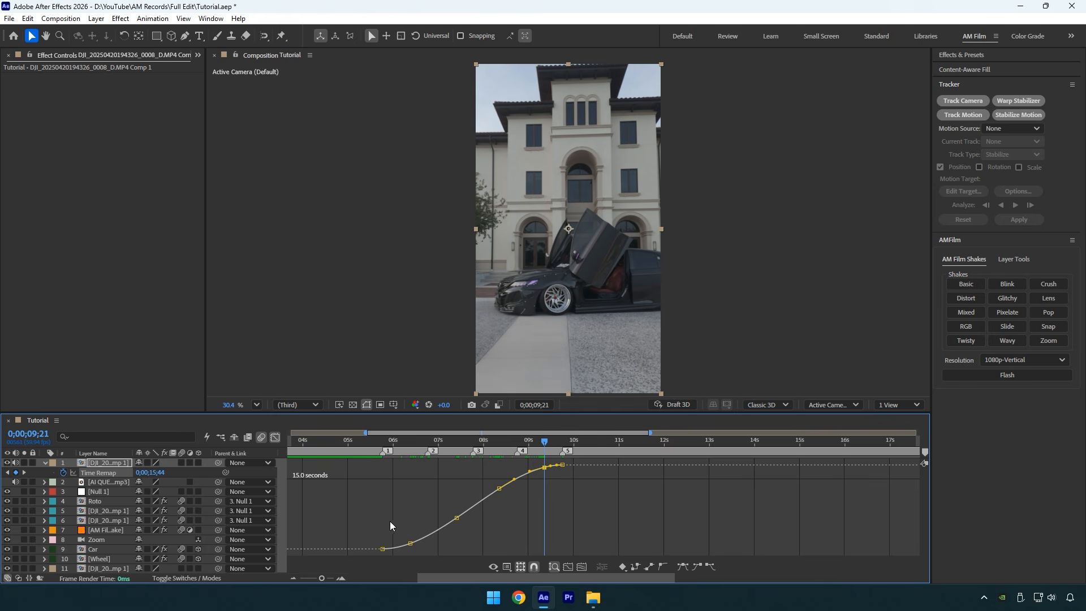
- Shape the Time Remap value graph into alternating peaks and valleys by raising and lowering the four middle keyframes
{"action": "left_click", "coordinate": [410, 440]}
{"action": "left_click_drag", "start_coordinate": [410, 543], "coordinate": [456, 537]}
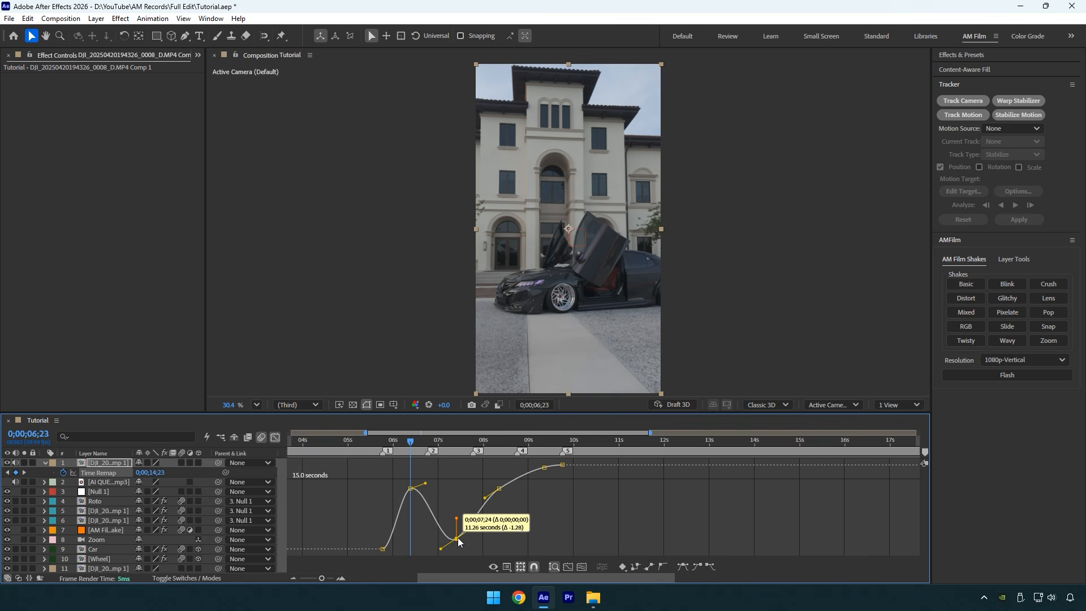
{"action": "left_click_drag", "start_coordinate": [500, 487], "coordinate": [505, 465]}
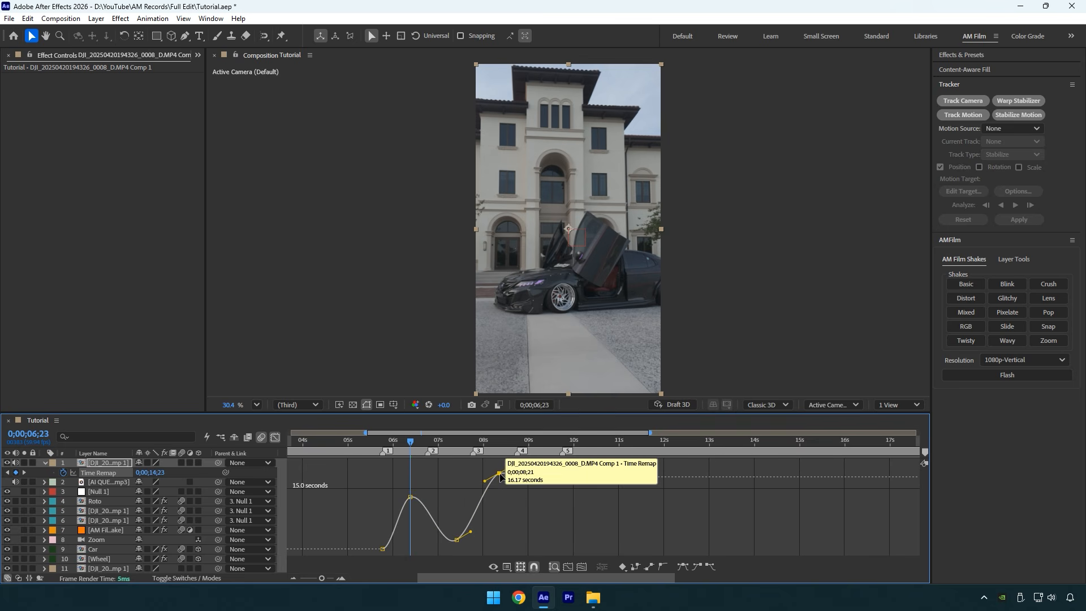
{"action": "left_click_drag", "start_coordinate": [544, 479], "coordinate": [547, 519]}
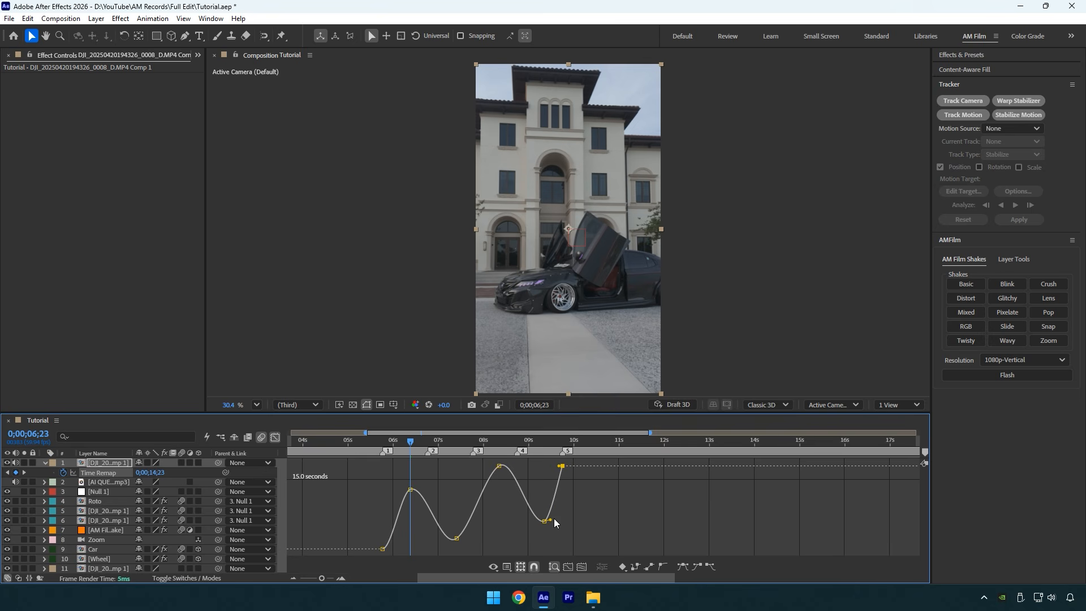
- Apply Easy Ease to the middle Time Remap keyframes to smooth the curve, and preview the back-and-forth motion
{"action": "key", "text": "F9"}
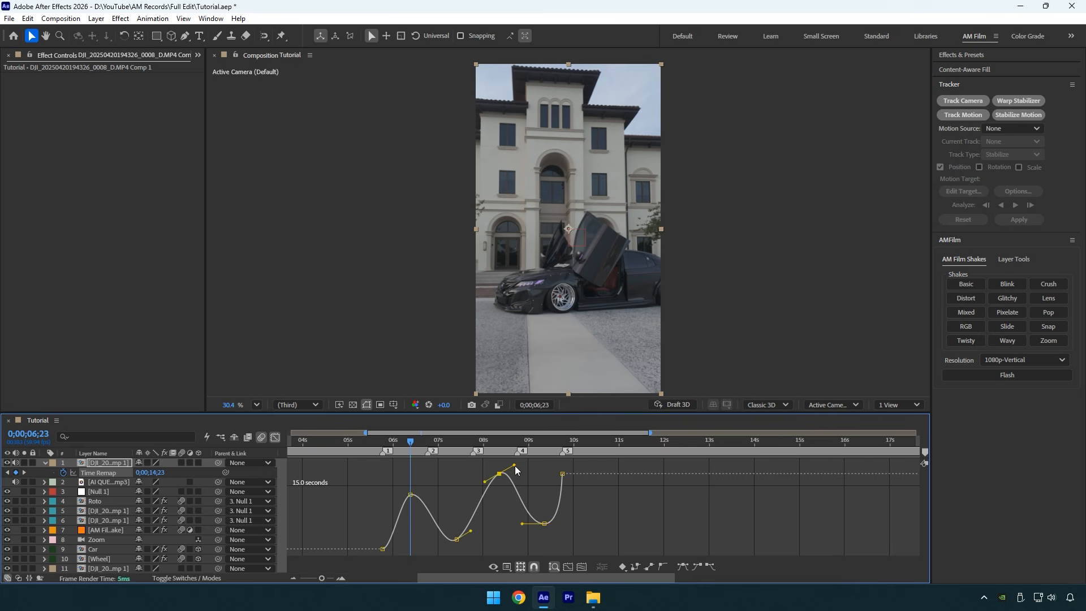
{"action": "key", "text": "F9"}
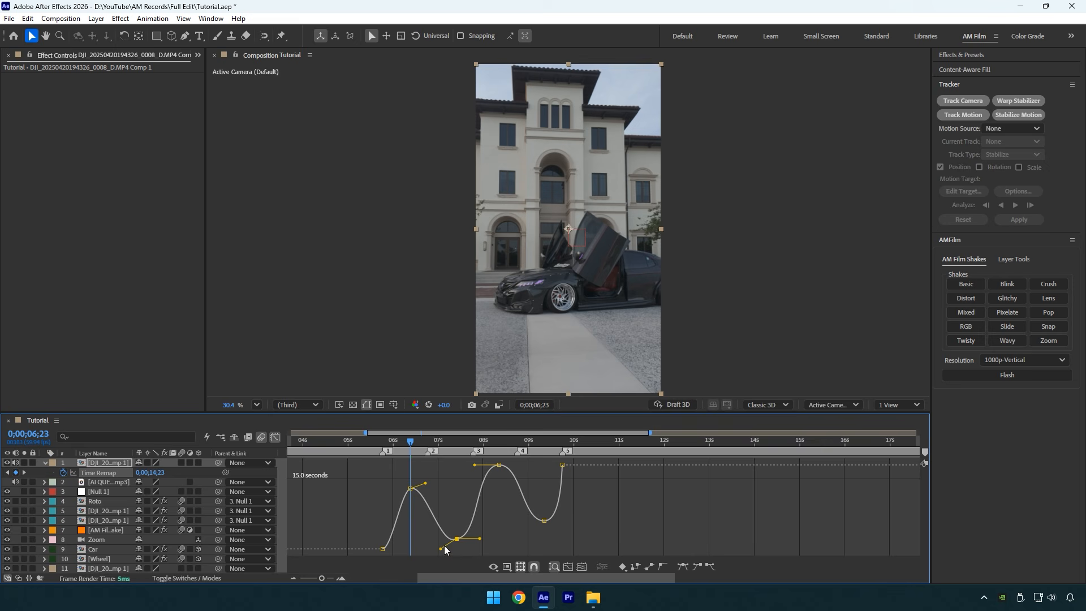
{"action": "left_click", "coordinate": [424, 484]}
{"action": "key", "text": "F9"}
{"action": "left_click_drag", "start_coordinate": [394, 443], "coordinate": [350, 440]}
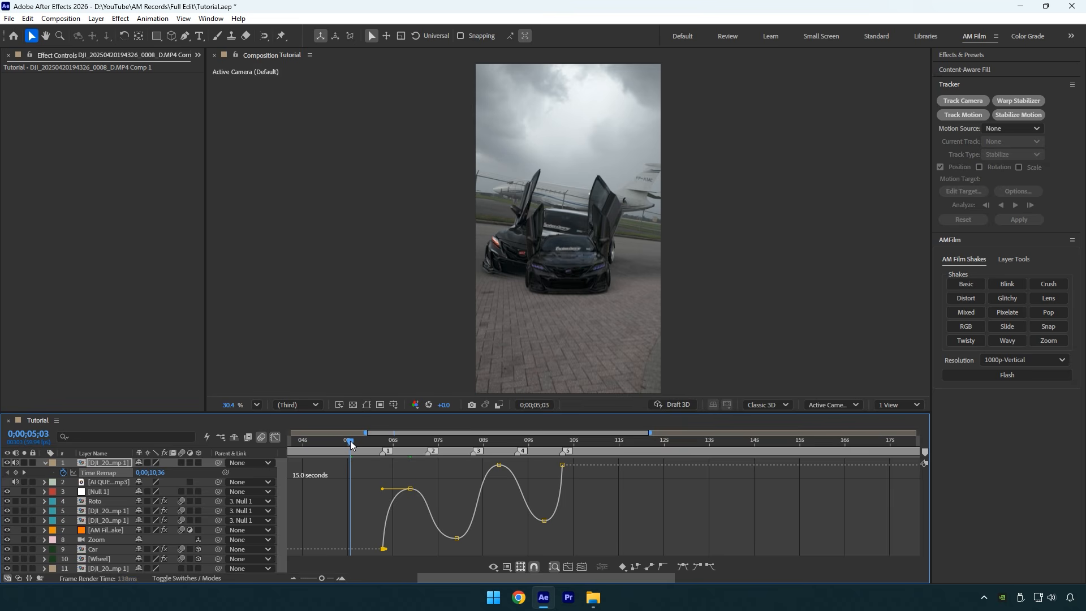
{"action": "key", "text": "space"}
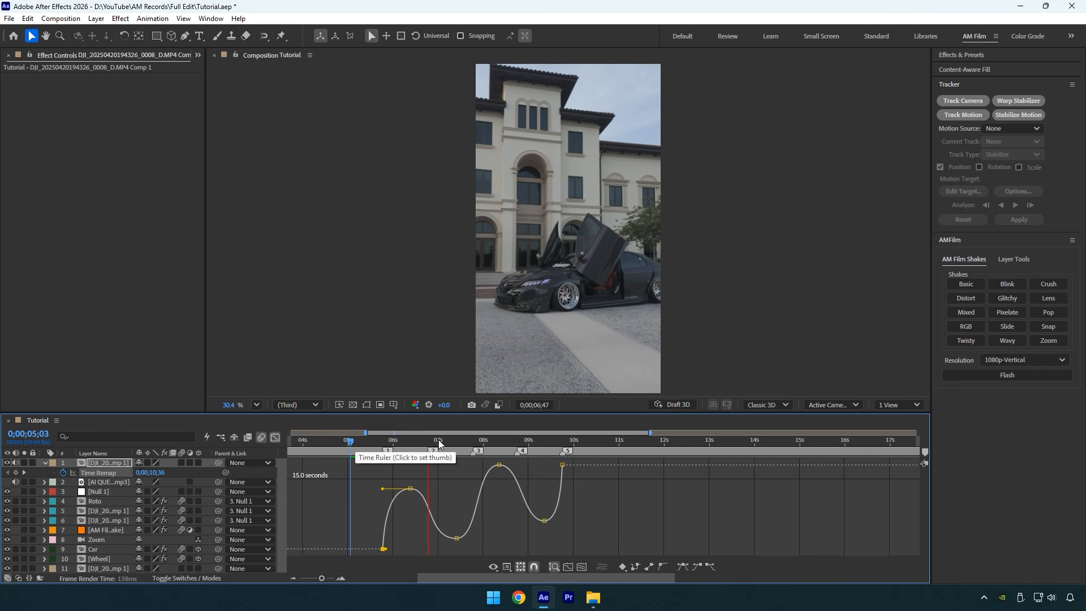
{"action": "left_click", "coordinate": [374, 447]}
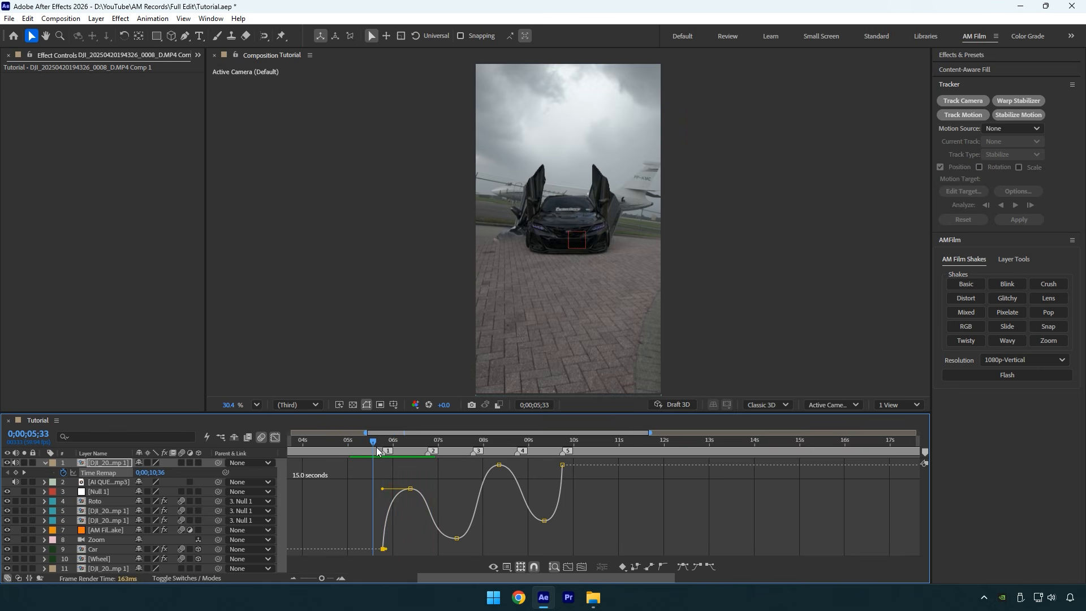
{"action": "key", "text": "space"}
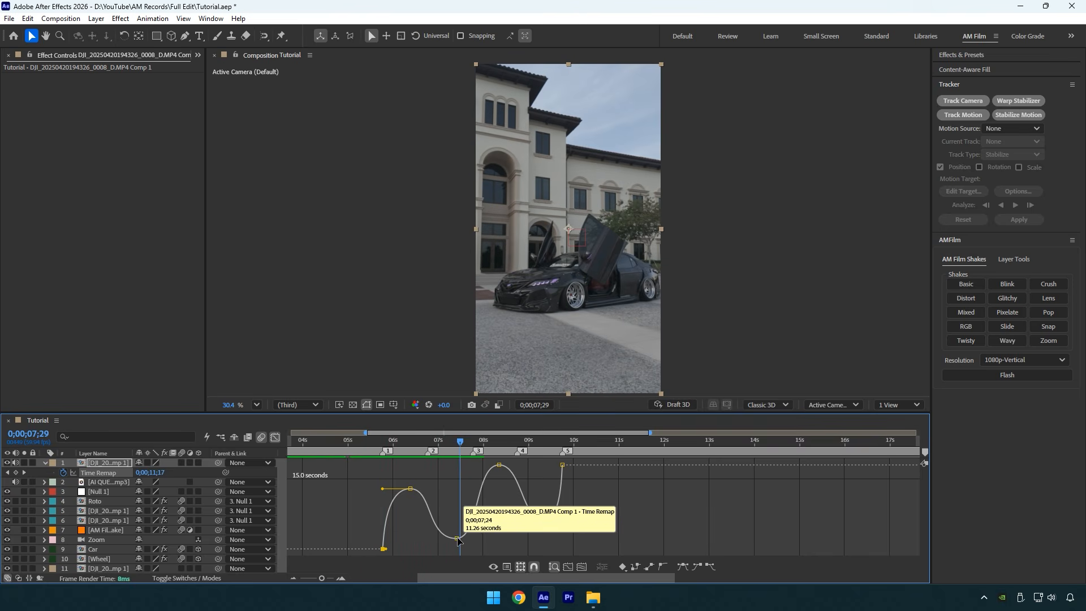
- Raise the first two Time Remap keyframes to about 12.3 and 15.4 seconds, set the third near 11.8 seconds, and preview
{"action": "mouse_move", "coordinate": [456, 537]}
{"action": "left_mouse_down"}
{"action": "mouse_move", "coordinate": [457, 556]}
{"action": "mouse_move", "coordinate": [457, 544]}
{"action": "left_mouse_up"}
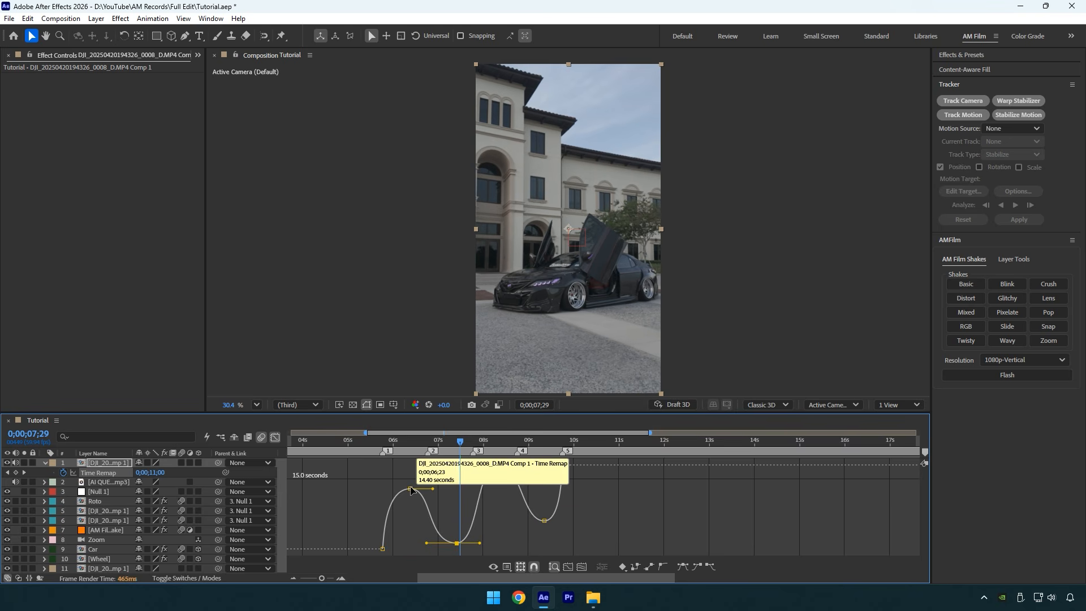
{"action": "left_click_drag", "start_coordinate": [410, 489], "coordinate": [410, 470]}
{"action": "left_click_drag", "start_coordinate": [383, 551], "coordinate": [383, 517]}
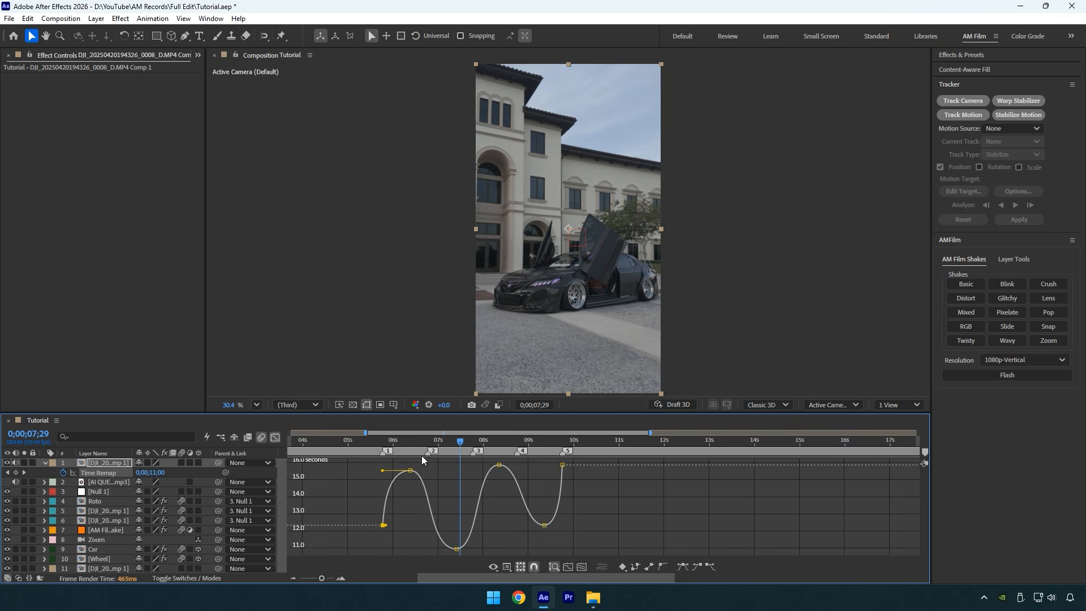
{"action": "left_click", "coordinate": [371, 439]}
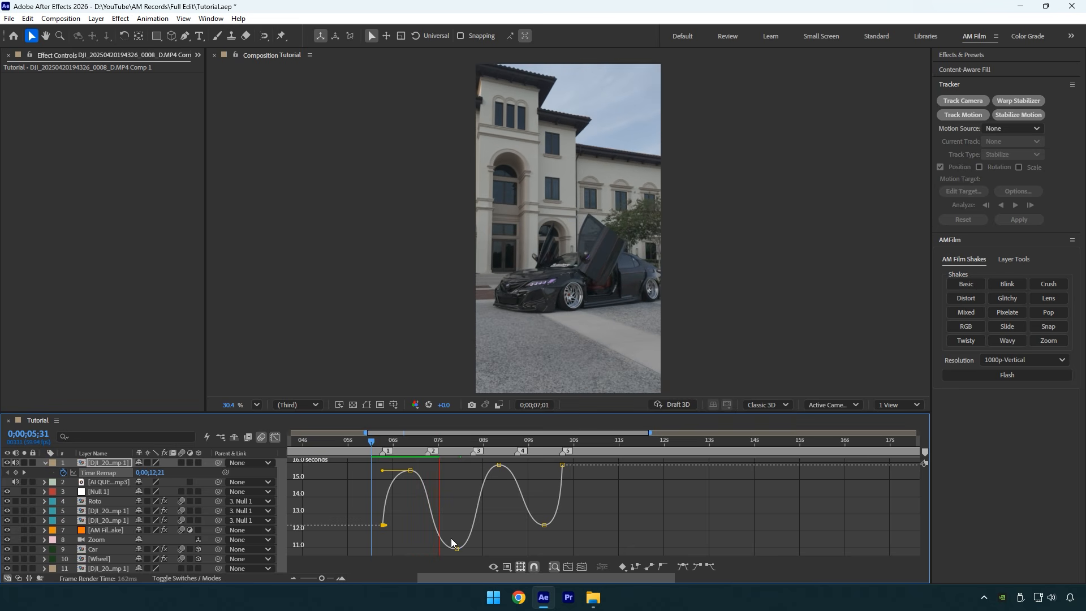
{"action": "left_click_drag", "start_coordinate": [456, 548], "coordinate": [458, 537]}
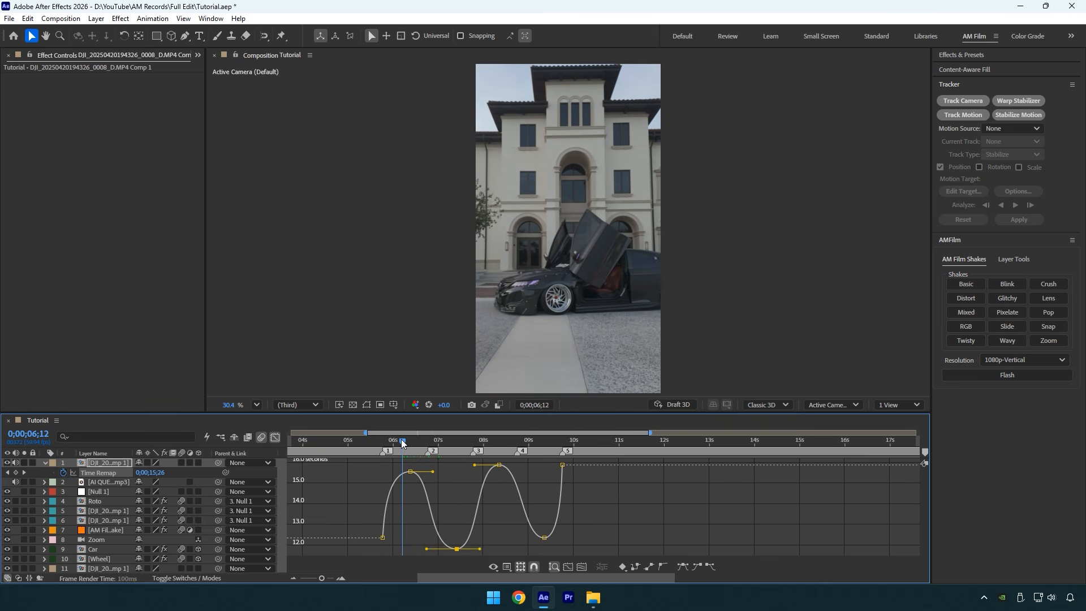
{"action": "left_click", "coordinate": [401, 438]}
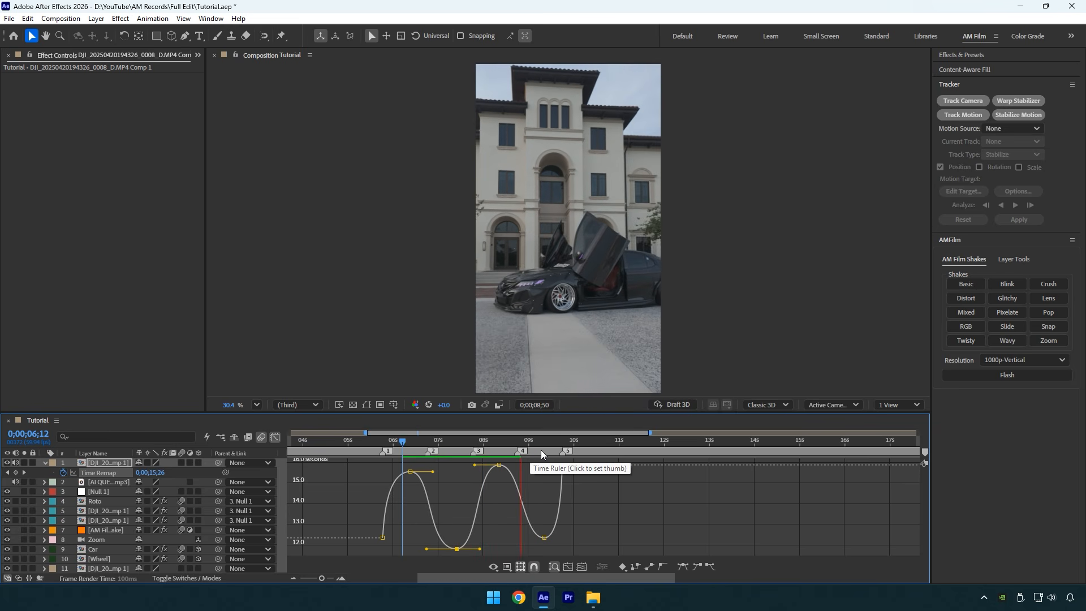
{"action": "key", "text": "space"}
{"action": "key", "text": "space"}
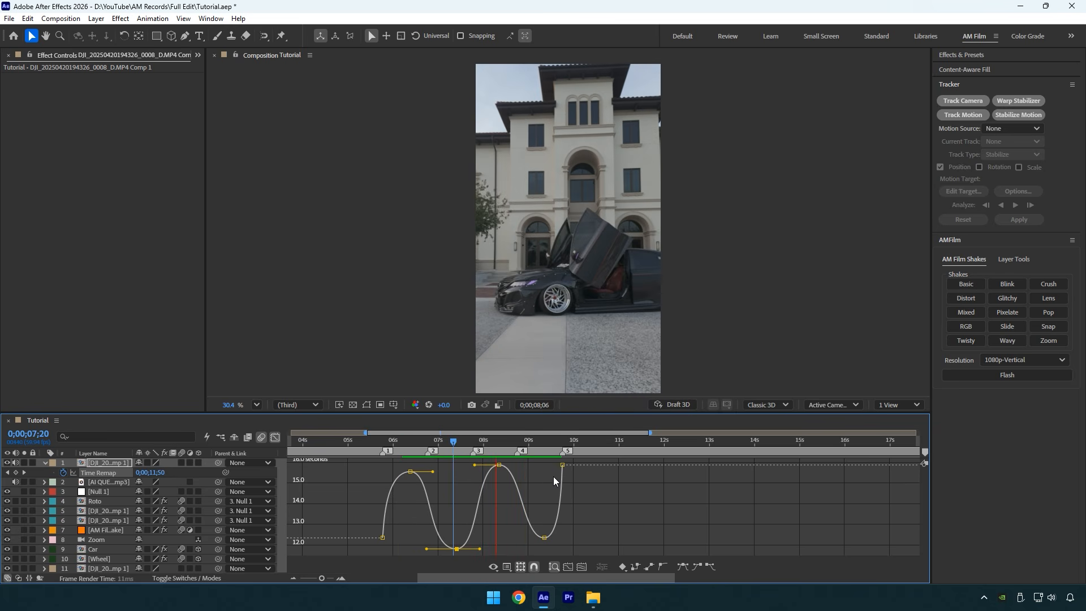
- Lower the last Time Remap keyframe slightly, then adjust the speed graph handles so the inner speed extremes line up with the beat markers
{"action": "left_click_drag", "start_coordinate": [563, 466], "coordinate": [564, 474]}
{"action": "right_click", "coordinate": [537, 477]}
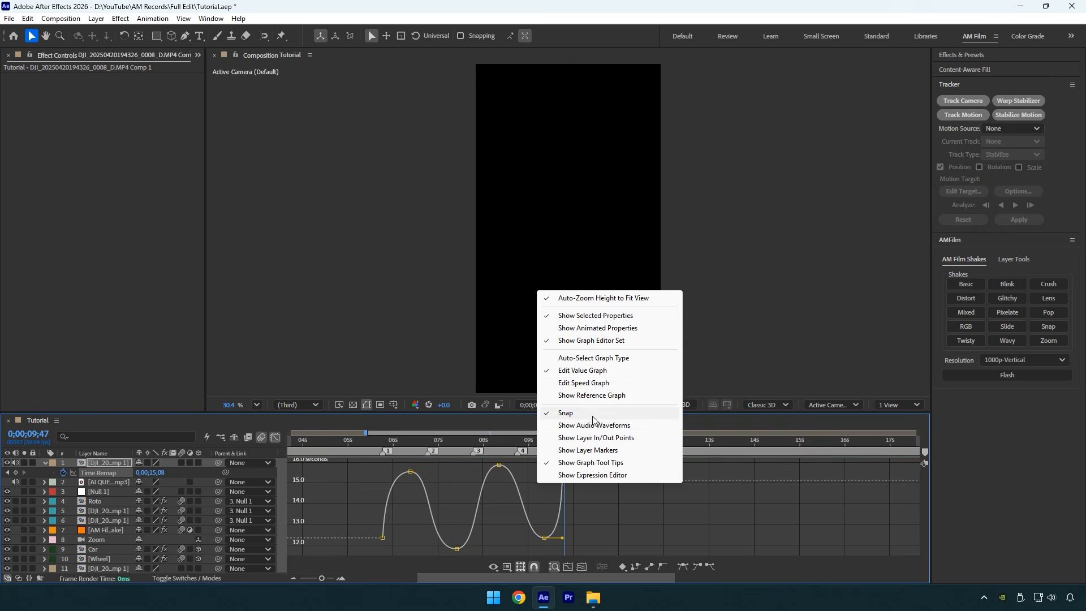
{"action": "left_click", "coordinate": [571, 381]}
{"action": "left_click", "coordinate": [448, 441]}
{"action": "left_click_drag", "start_coordinate": [445, 443], "coordinate": [427, 442]}
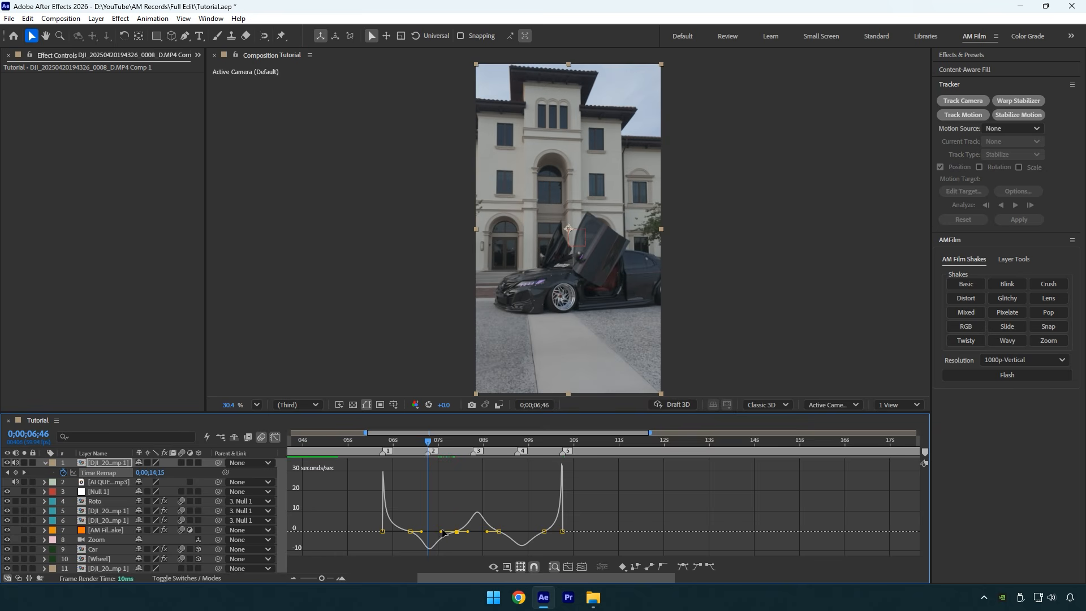
{"action": "left_click_drag", "start_coordinate": [421, 532], "coordinate": [419, 531]}
{"action": "key", "text": "k"}
{"action": "key", "text": "k"}
{"action": "left_click_drag", "start_coordinate": [488, 536], "coordinate": [510, 530]}
{"action": "key", "text": "k"}
{"action": "key", "text": "k"}
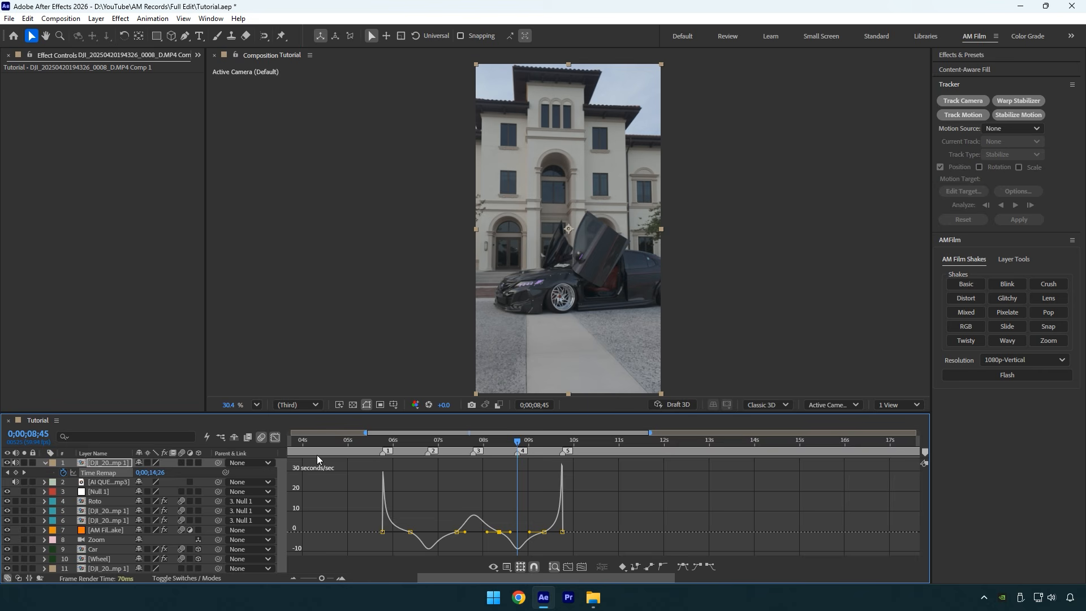
- Leave the graph editor, preview the retimed clip and place its layer beneath the audio layer
{"action": "left_click", "coordinate": [276, 437]}
{"action": "left_click", "coordinate": [373, 439]}
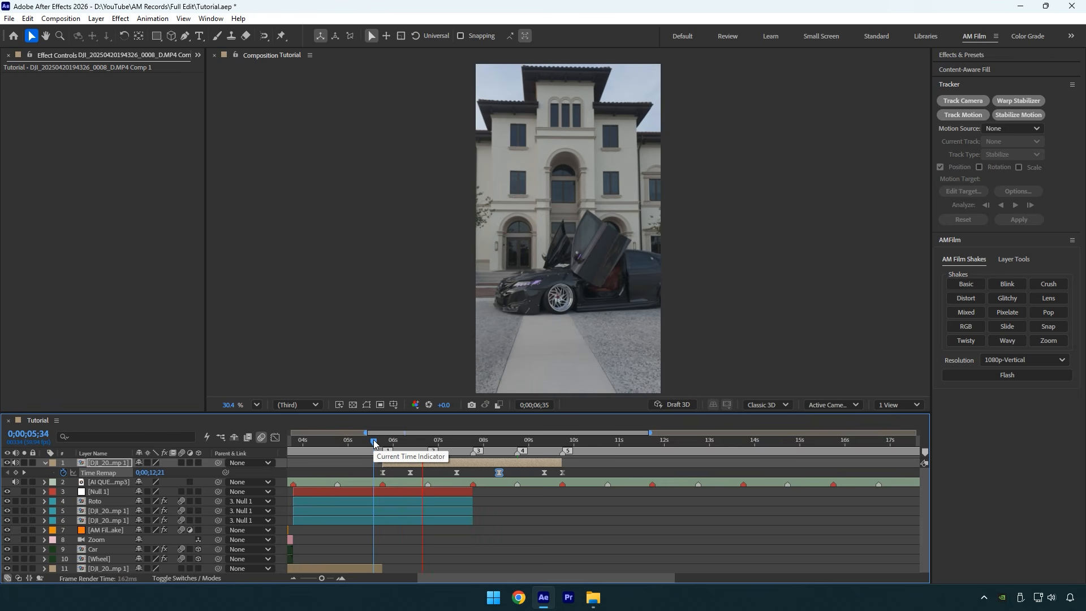
{"action": "left_click", "coordinate": [417, 441]}
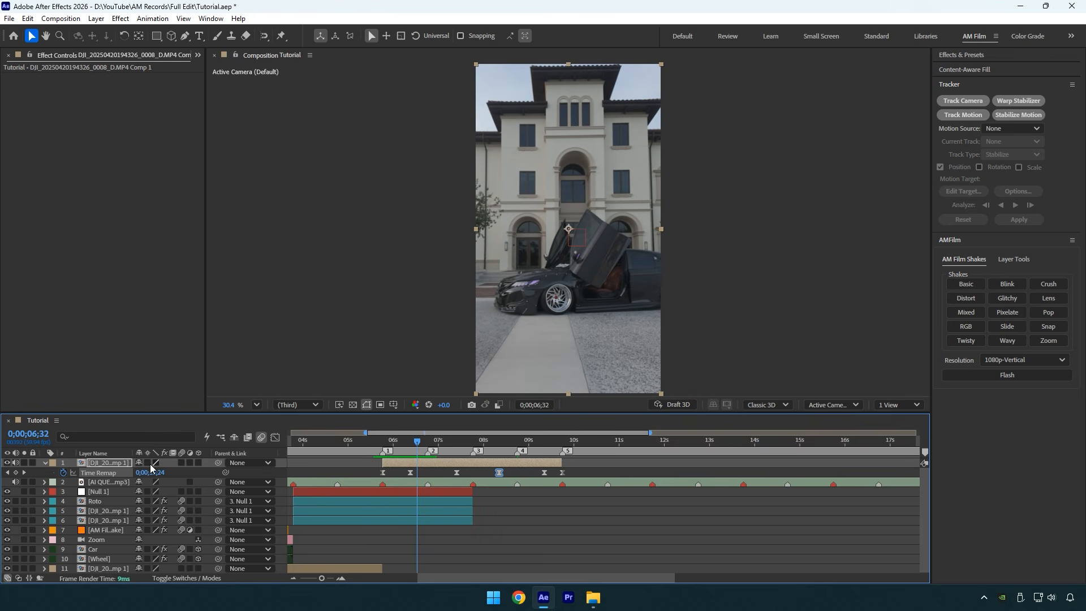
{"action": "left_click_drag", "start_coordinate": [152, 467], "coordinate": [117, 487]}
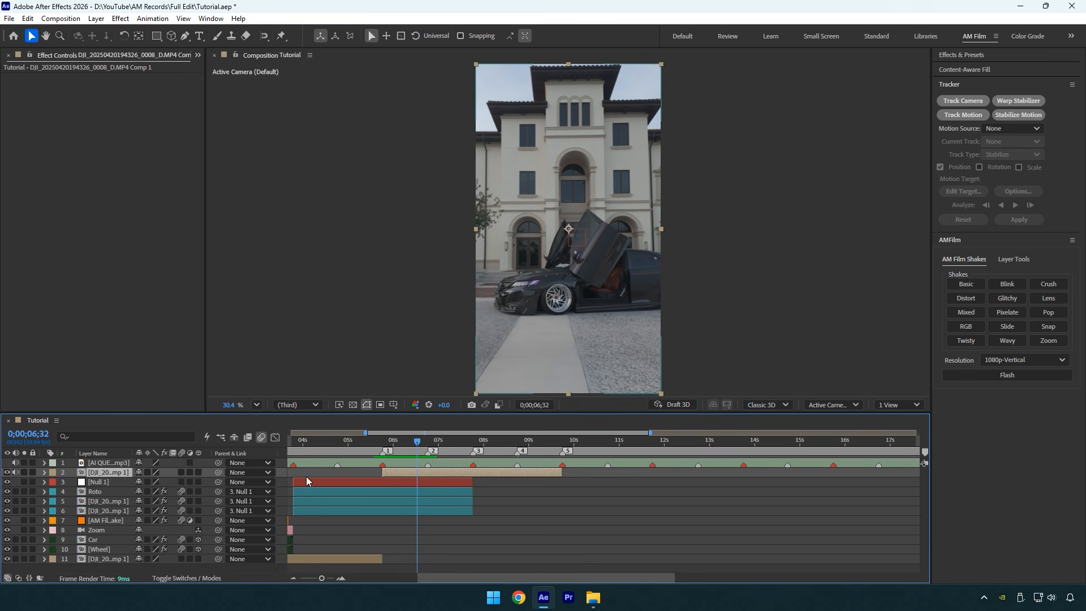
- Change the retimed clip's label colour to Fuchsia and delete all composition markers
{"action": "left_click_drag", "start_coordinate": [411, 450], "coordinate": [383, 450]}
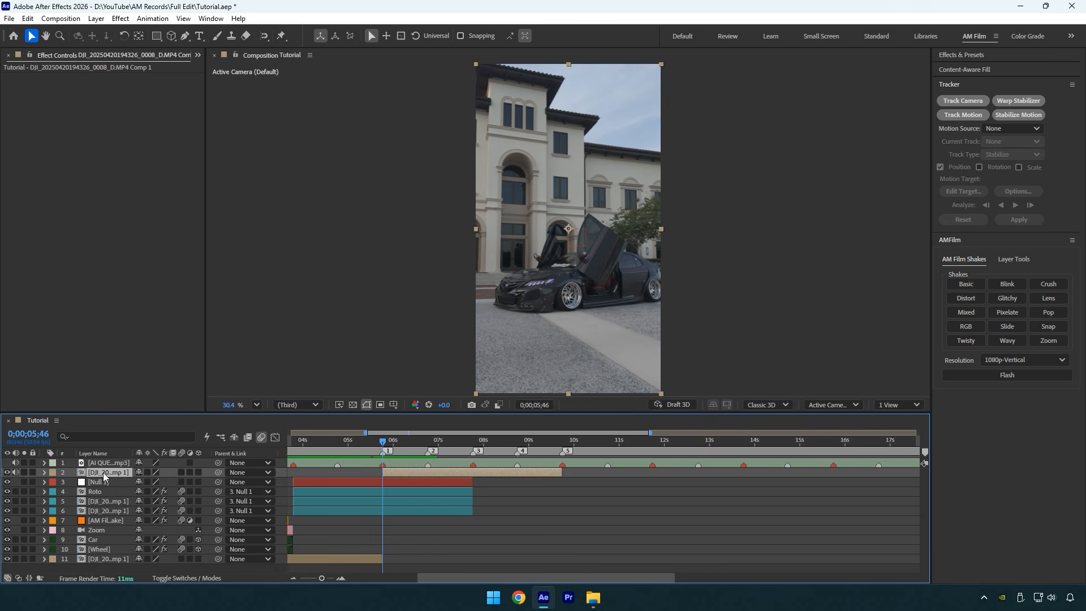
{"action": "left_click", "coordinate": [55, 474]}
{"action": "left_click", "coordinate": [80, 419]}
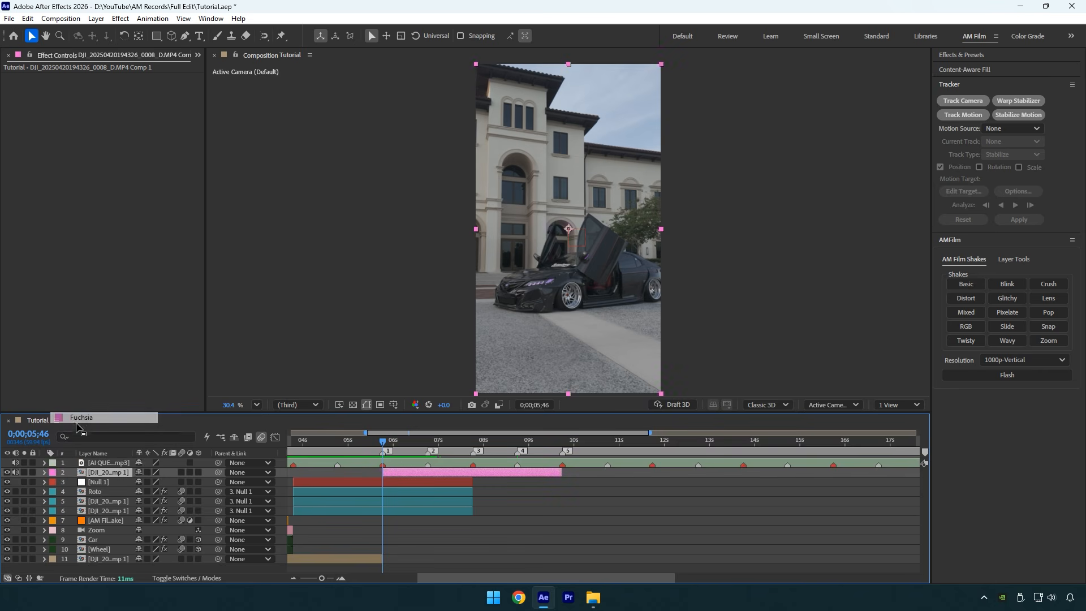
{"action": "right_click", "coordinate": [385, 451]}
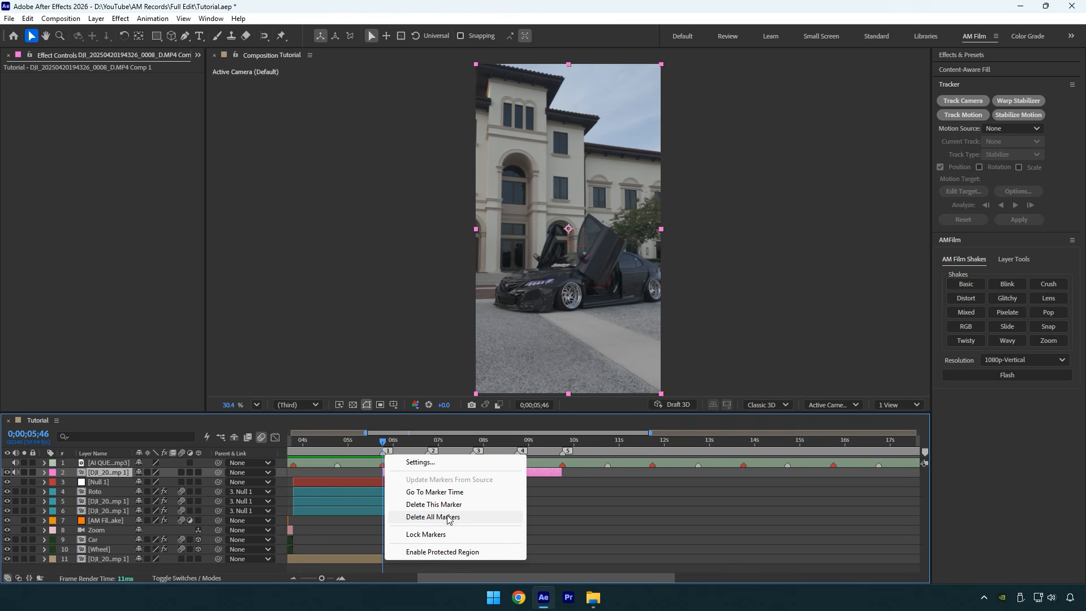
{"action": "left_click", "coordinate": [438, 517]}
- Duplicate the retimed clip, set the preview resolution to Full and select the car on the upper copy with the Object Matte tool
{"action": "key", "text": "ctrl+d"}
{"action": "left_click", "coordinate": [287, 406]}
{"action": "left_click", "coordinate": [298, 441]}
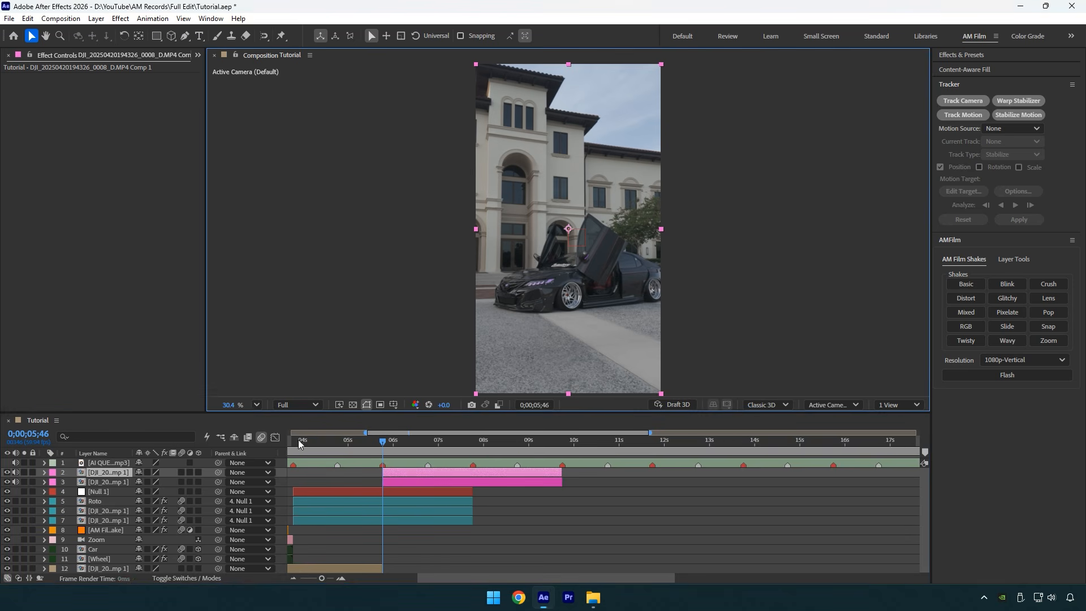
{"action": "left_click", "coordinate": [263, 37]}
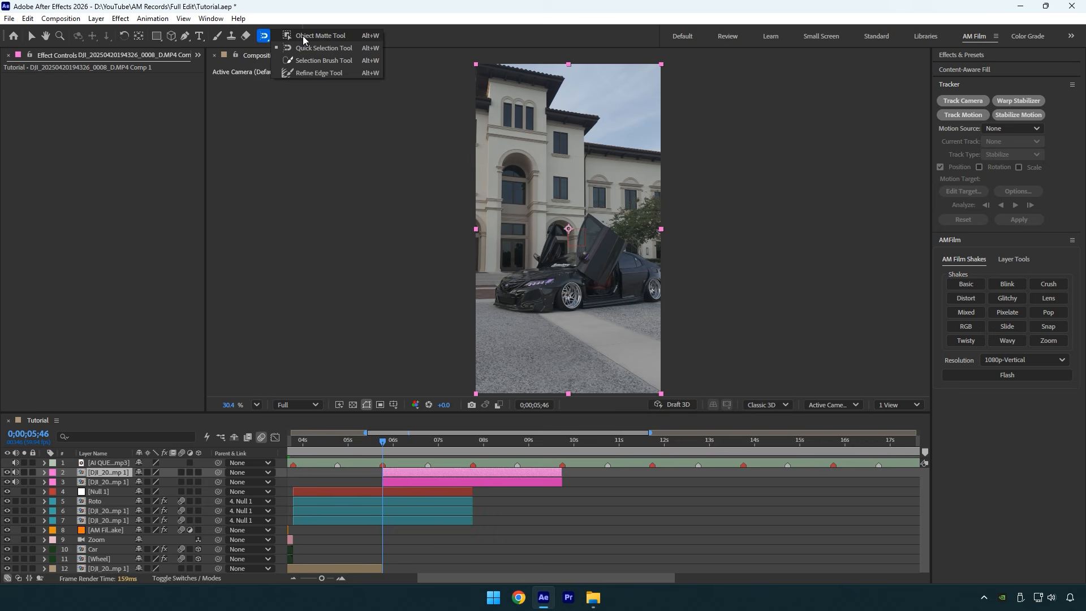
{"action": "left_click", "coordinate": [304, 37]}
{"action": "double_click", "coordinate": [409, 470]}
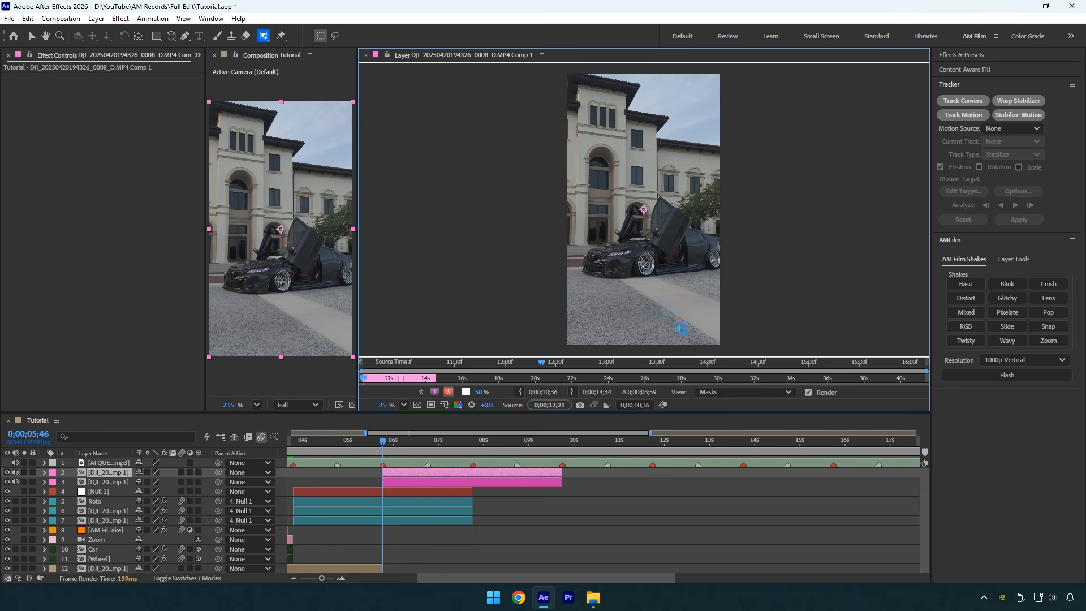
{"action": "left_click", "coordinate": [669, 241]}
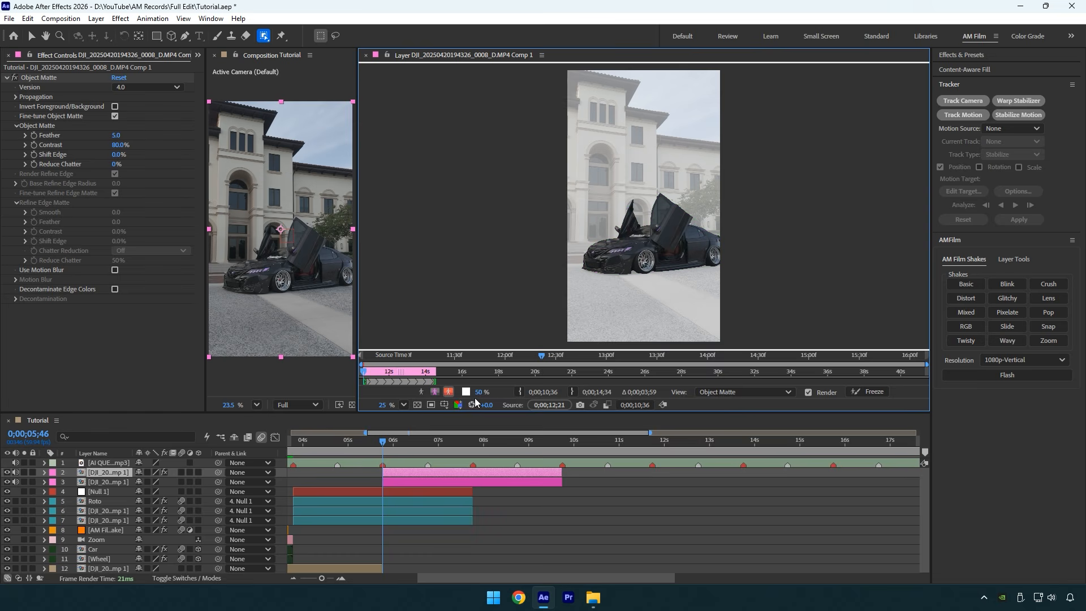
- Examine the car's matte edges up close, first as a coloured boundary outline and again as a white overlay
{"action": "left_click", "coordinate": [434, 391]}
{"action": "scroll", "coordinate": [656, 232], "scroll_direction": "up", "scroll_amount": 5}
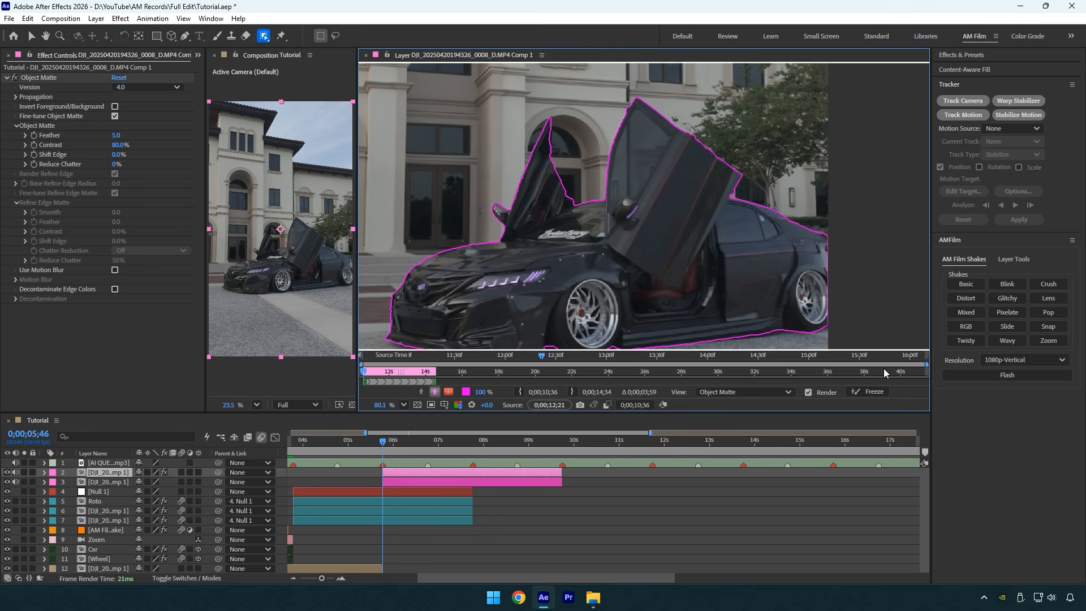
{"action": "scroll", "coordinate": [778, 314], "scroll_direction": "down", "scroll_amount": 5}
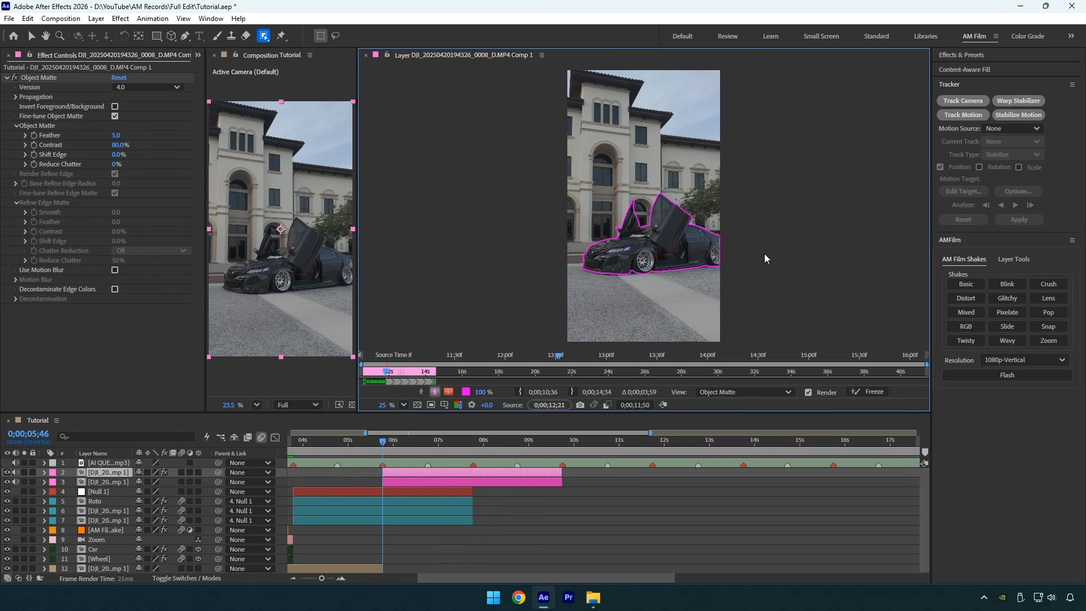
{"action": "scroll", "coordinate": [762, 252], "scroll_direction": "up", "scroll_amount": 8}
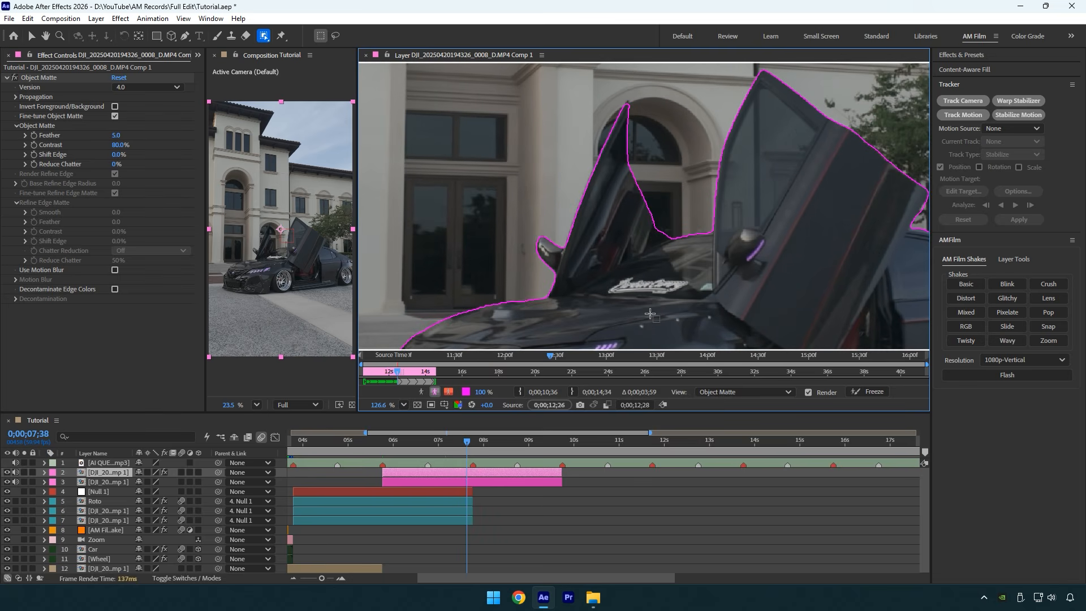
{"action": "left_click", "coordinate": [448, 391]}
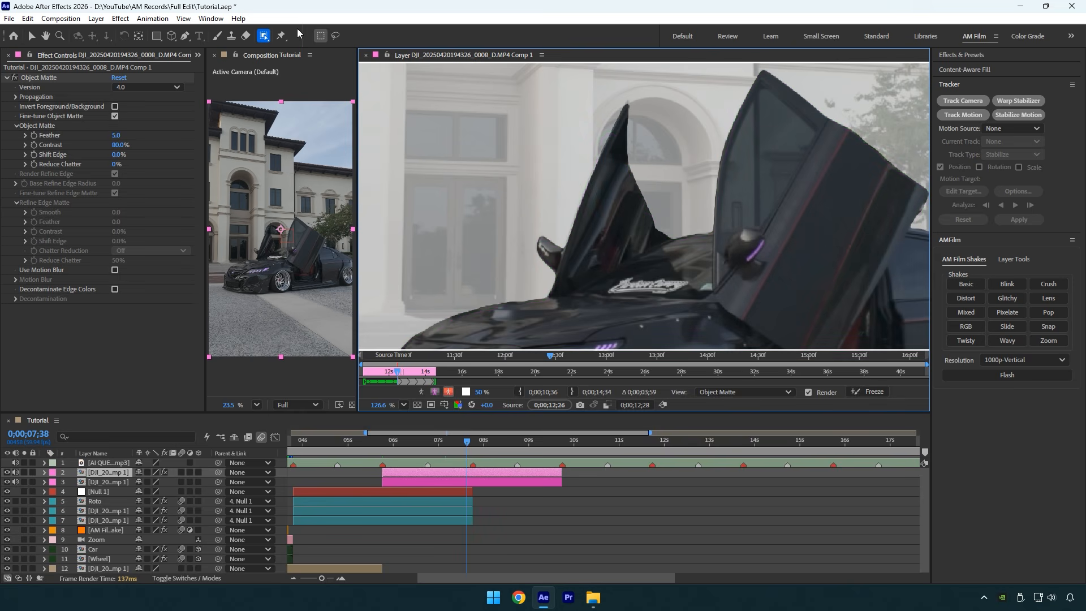
- Switch to the brush-based matte selection tool and check the car matte across frames around the doors, windshield and rear end
{"action": "left_click", "coordinate": [265, 38]}
{"action": "left_click", "coordinate": [290, 48]}
{"action": "scroll", "coordinate": [690, 252], "scroll_direction": "up", "scroll_amount": 5}
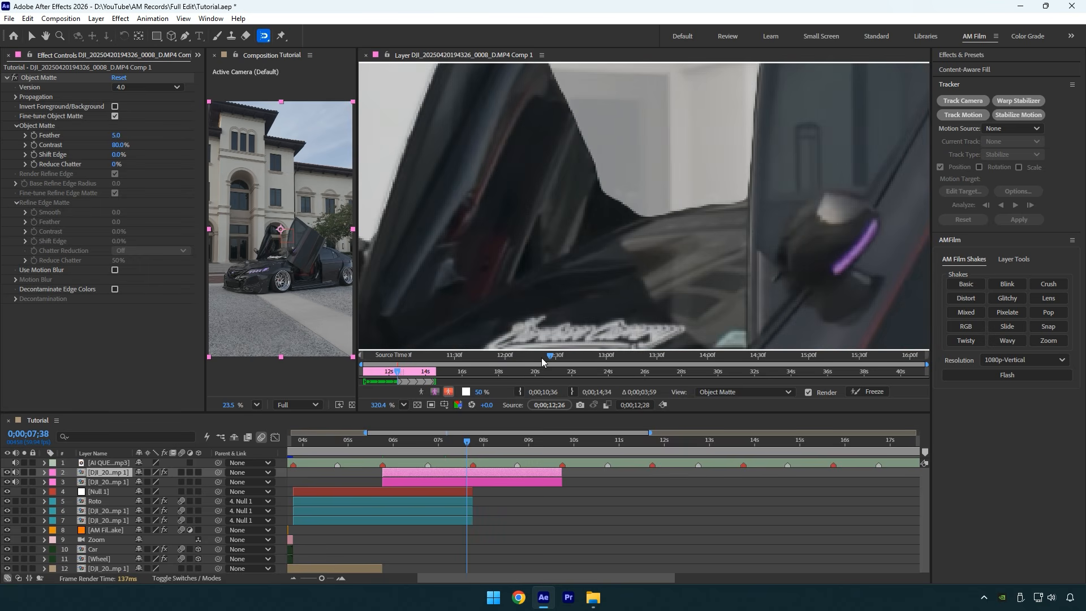
{"action": "left_click_drag", "start_coordinate": [388, 374], "coordinate": [386, 365]}
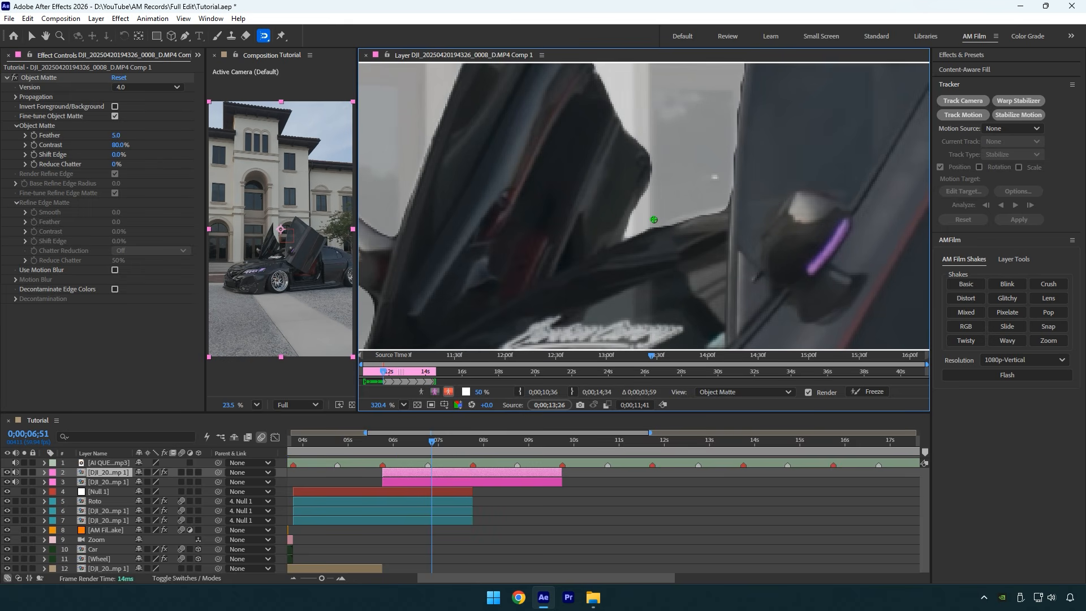
{"action": "key", "text": "space"}
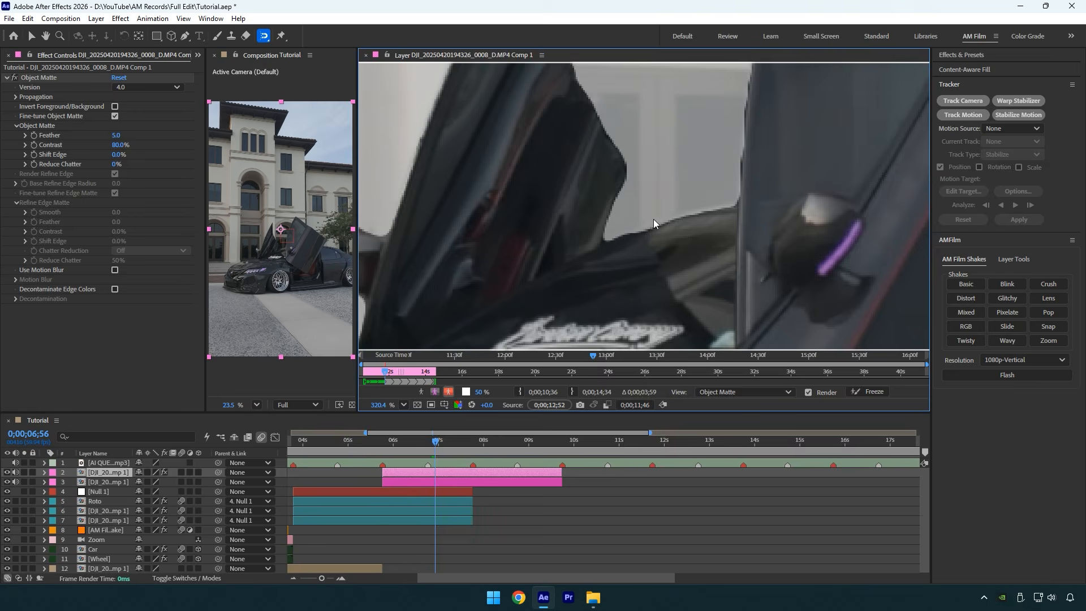
{"action": "scroll", "coordinate": [654, 219], "scroll_direction": "down", "scroll_amount": 4}
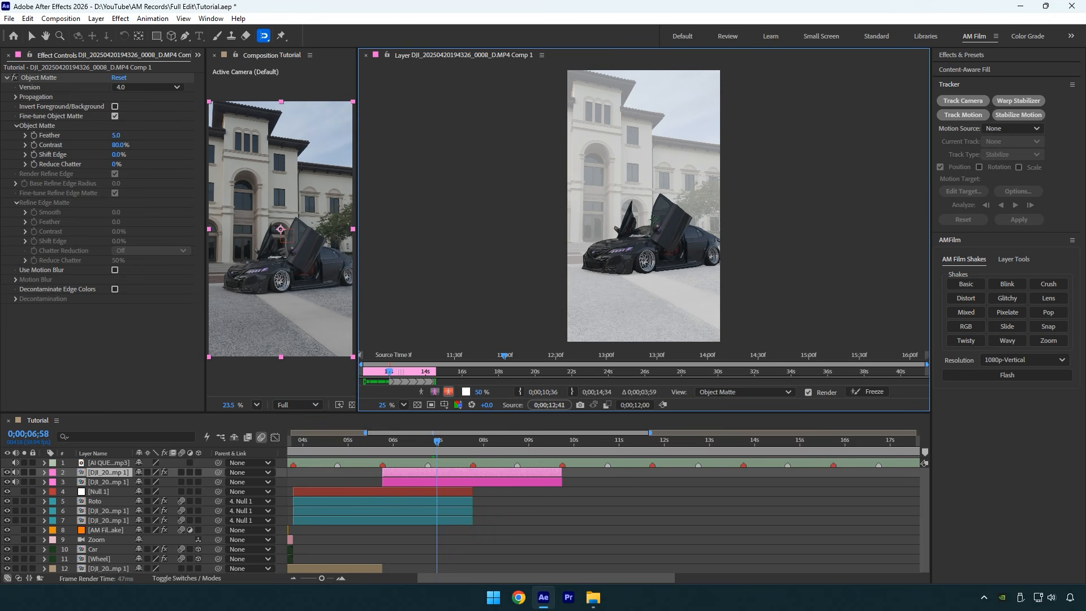
{"action": "scroll", "coordinate": [653, 220], "scroll_direction": "up", "scroll_amount": 5}
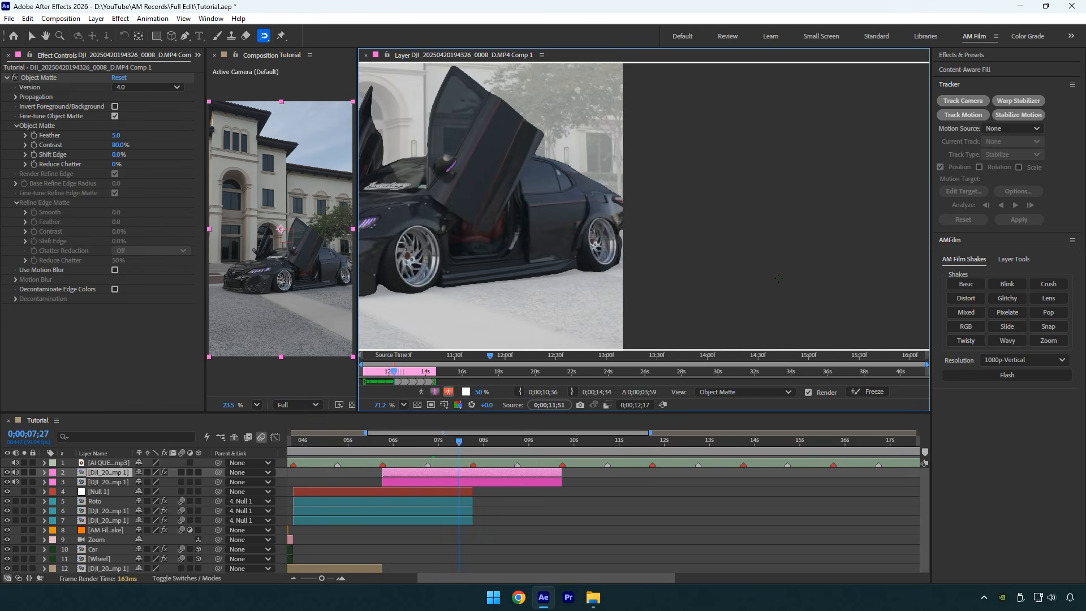
{"action": "left_click_drag", "start_coordinate": [389, 375], "coordinate": [389, 374]}
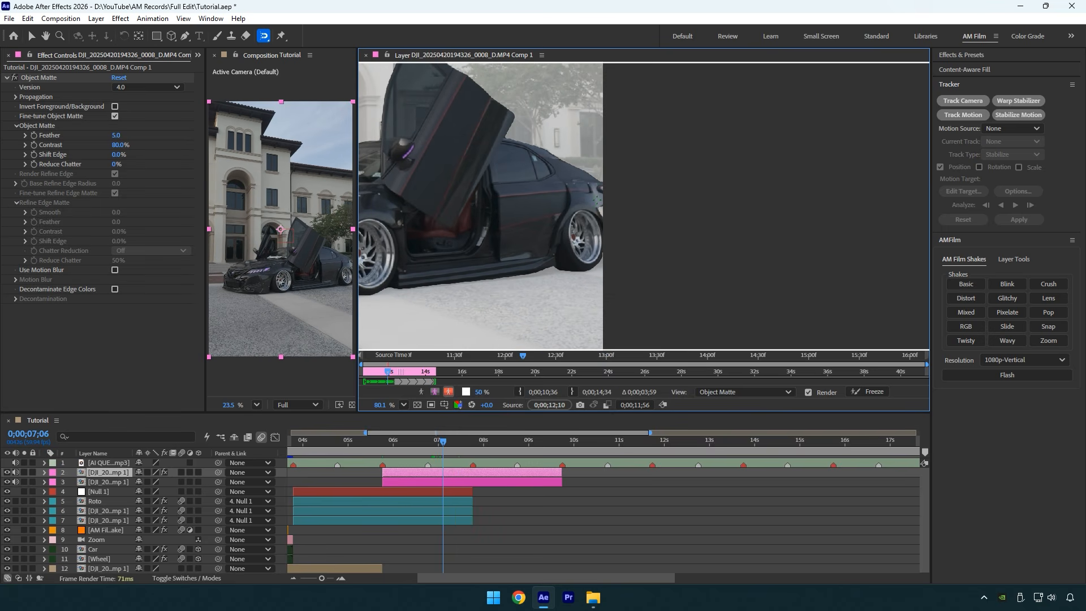
{"action": "key", "text": "Page_Down"}
{"action": "key", "text": "Page_Down"}
{"action": "key", "text": "Page_Down"}
{"action": "key", "text": "Page_Down"}
{"action": "key", "text": "Page_Down"}
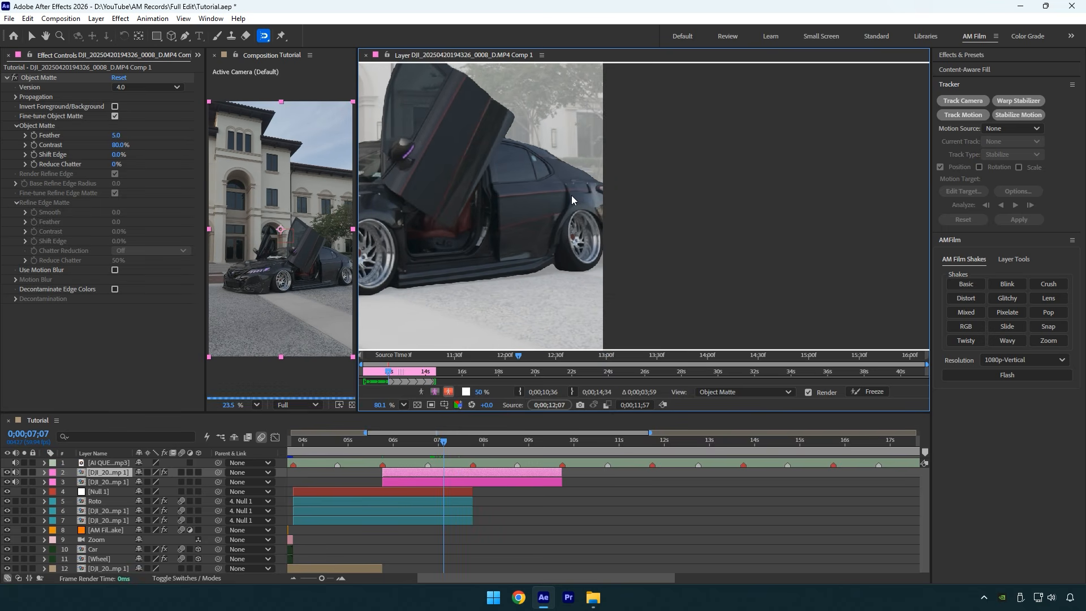
{"action": "scroll", "coordinate": [571, 195], "scroll_direction": "down", "scroll_amount": 5}
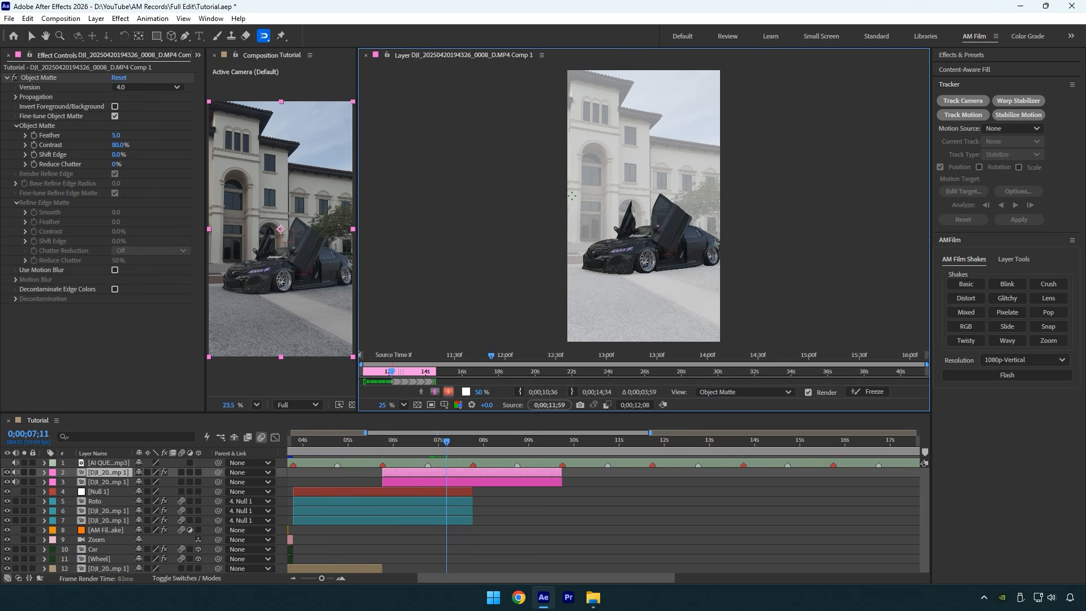
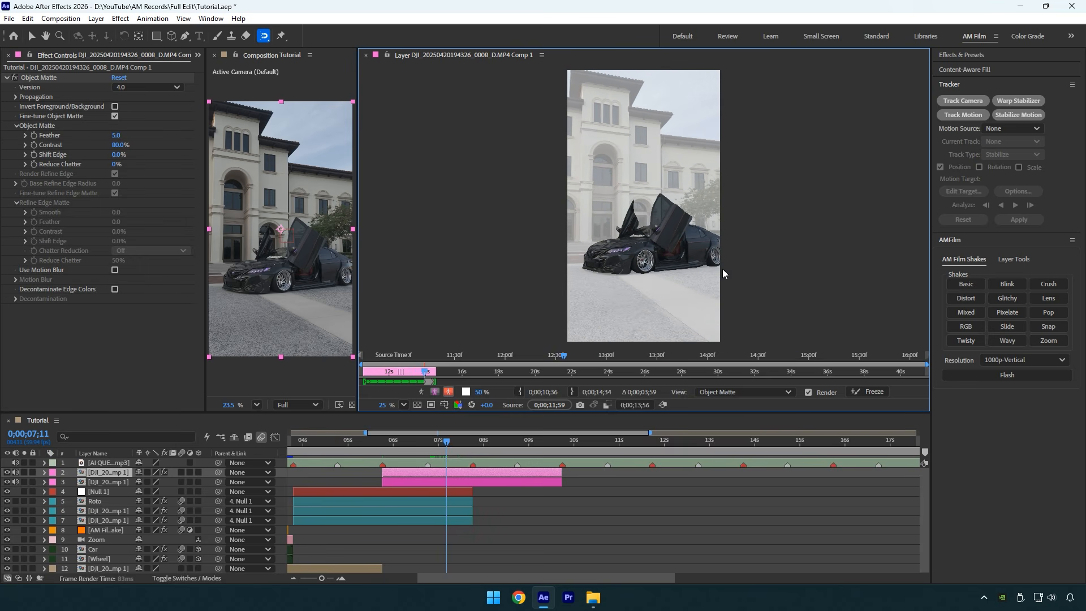
- Propagate the car matte through the clip, show its boundary outline, freeze the Object Matte and close the layer view
{"action": "key", "text": "space"}
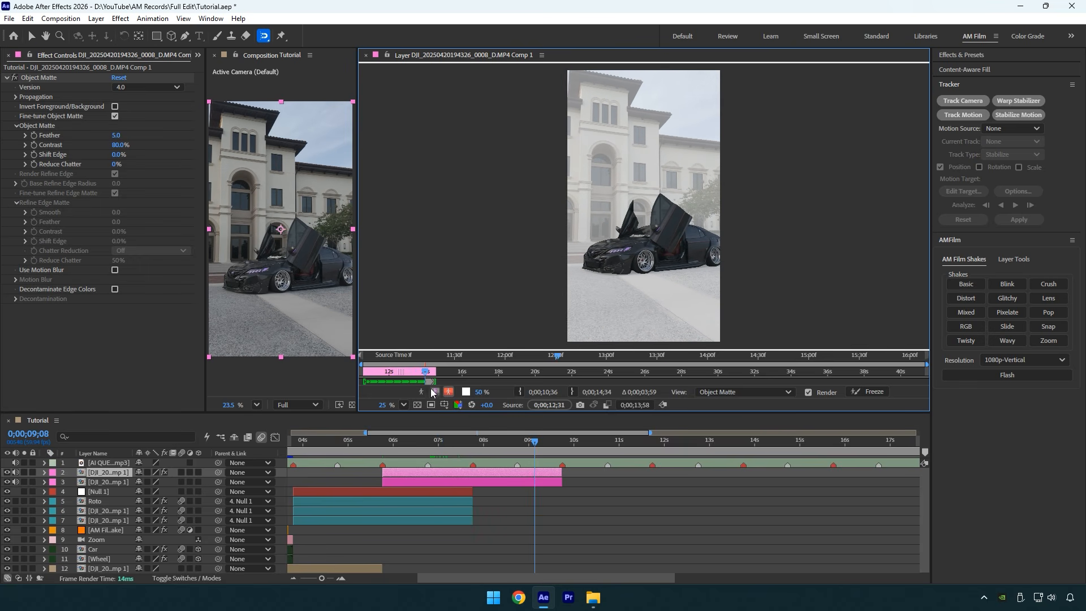
{"action": "left_click", "coordinate": [434, 391]}
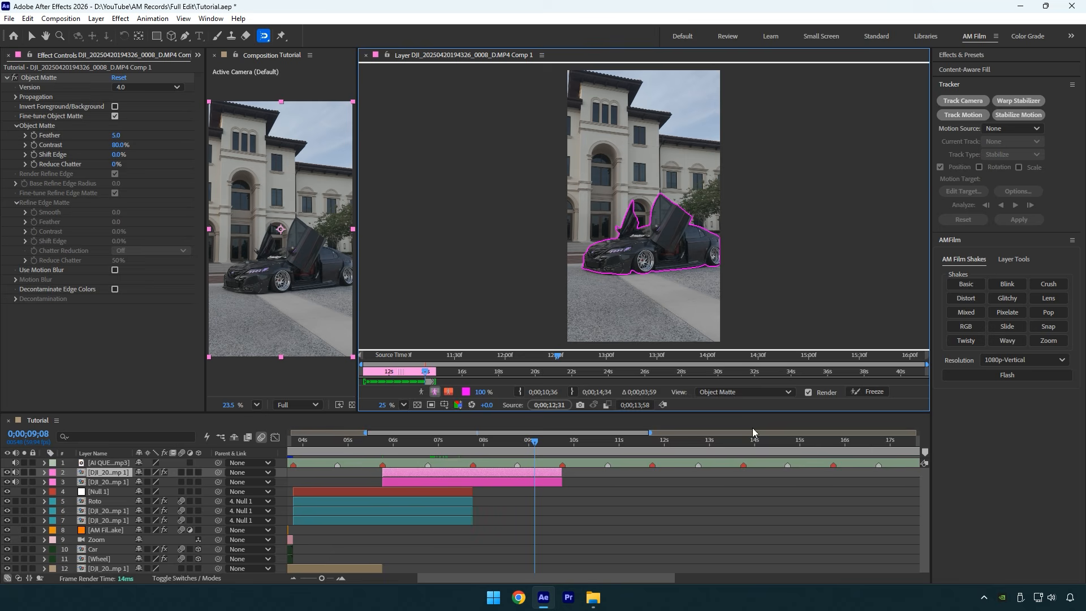
{"action": "left_click", "coordinate": [866, 391]}
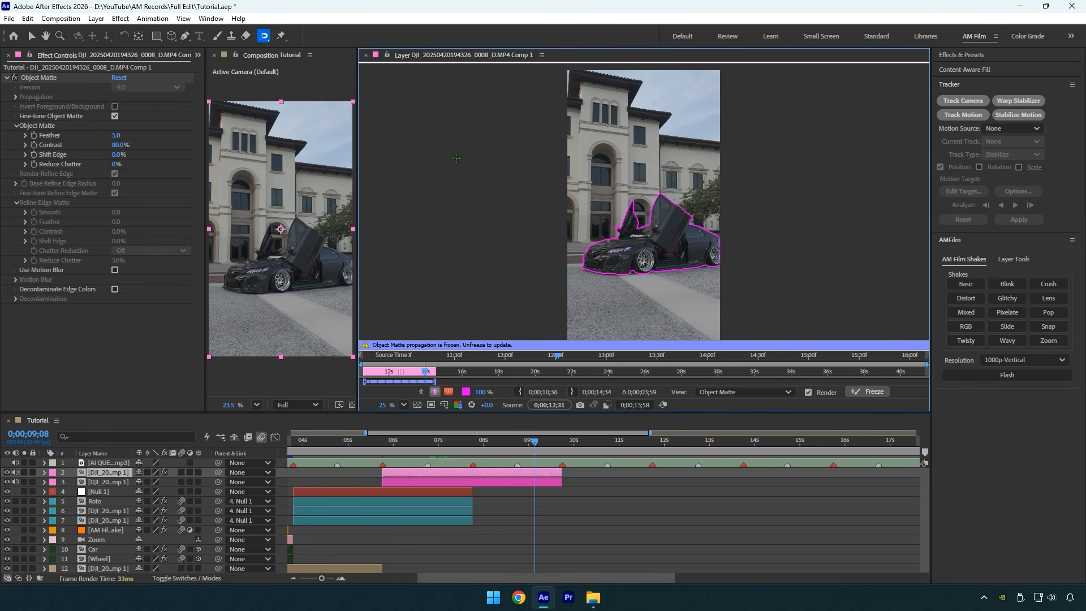
{"action": "left_click", "coordinate": [366, 55]}
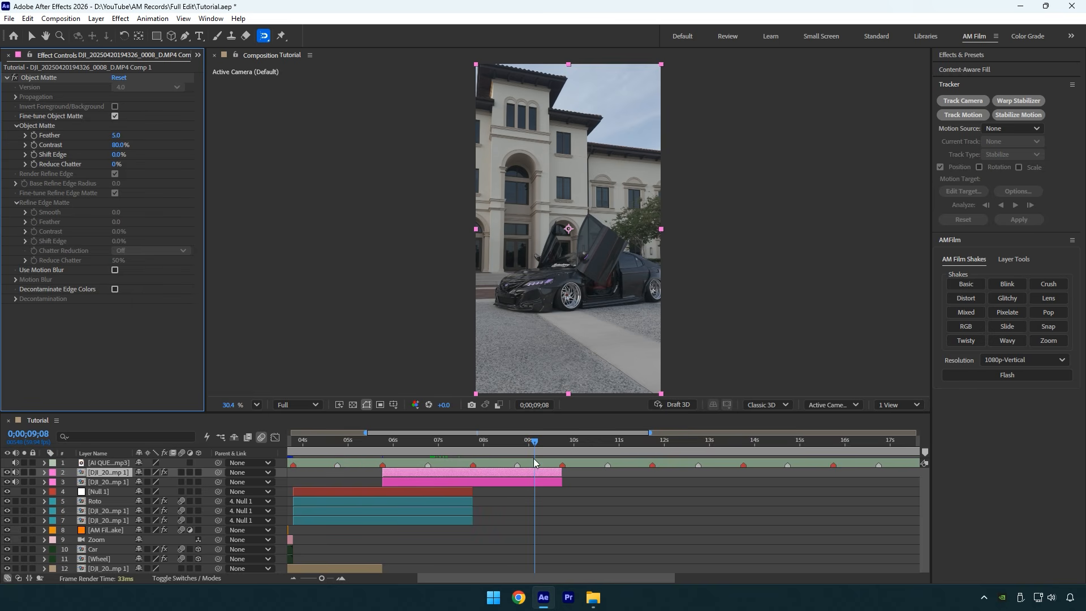
- Add a null object with the playhead at the start of the retimed clips, 0;00;05;46
{"action": "left_click_drag", "start_coordinate": [476, 441], "coordinate": [399, 453]}
{"action": "key", "text": "j"}
{"action": "key", "text": "j"}
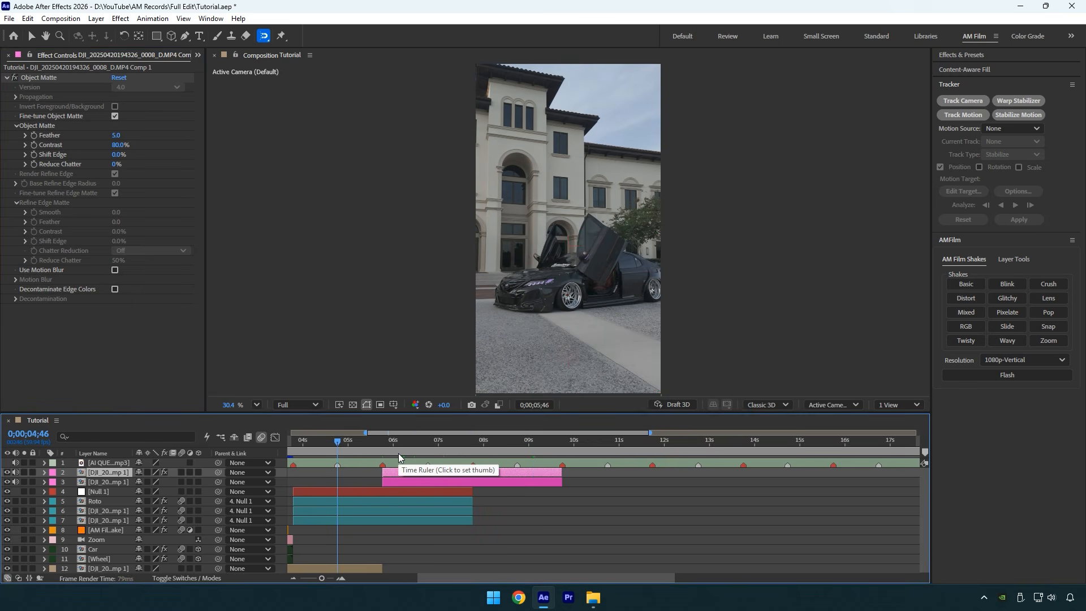
{"action": "key", "text": "k"}
{"action": "left_click", "coordinate": [96, 19]}
{"action": "mouse_move", "coordinate": [199, 41]}
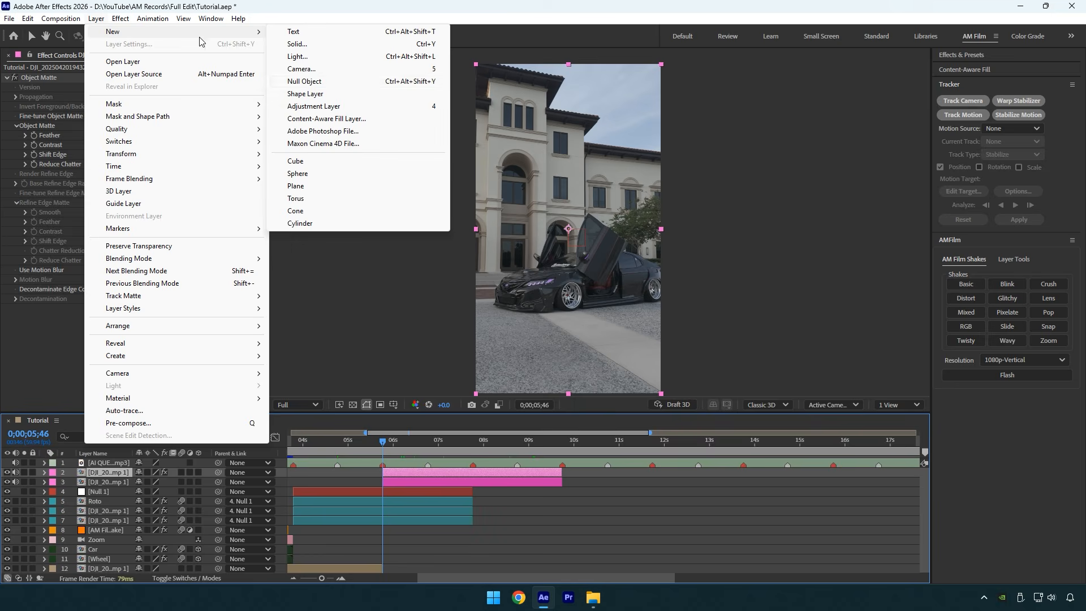
{"action": "left_click", "coordinate": [305, 82]}
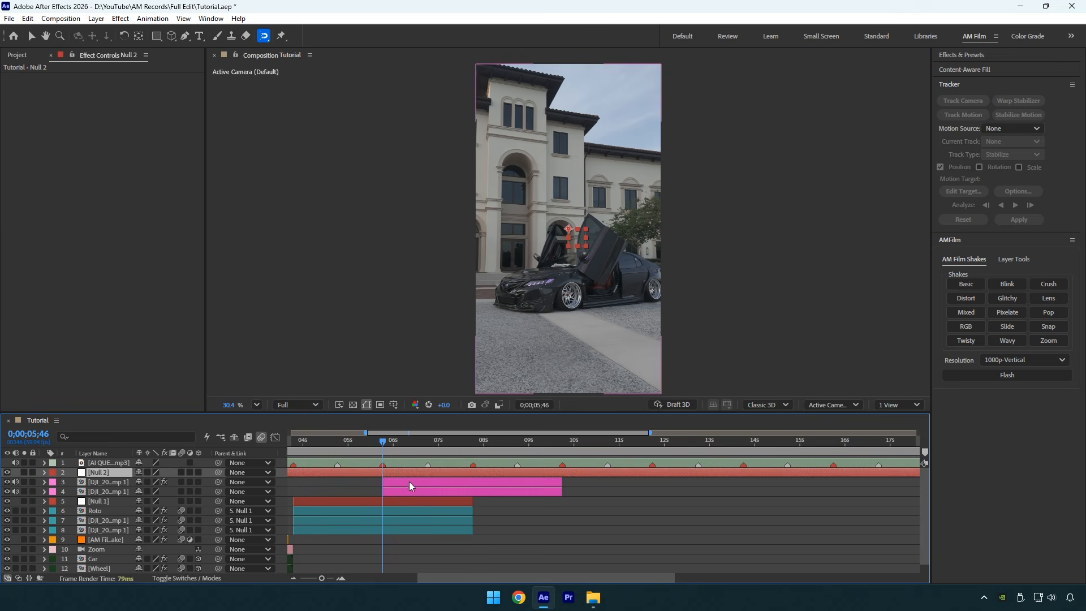
- Trim the null so it starts and ends together with the two retimed clips, removing the leftover part
{"action": "key", "text": "alt+bracketleft"}
{"action": "left_click_drag", "start_coordinate": [546, 441], "coordinate": [550, 439]}
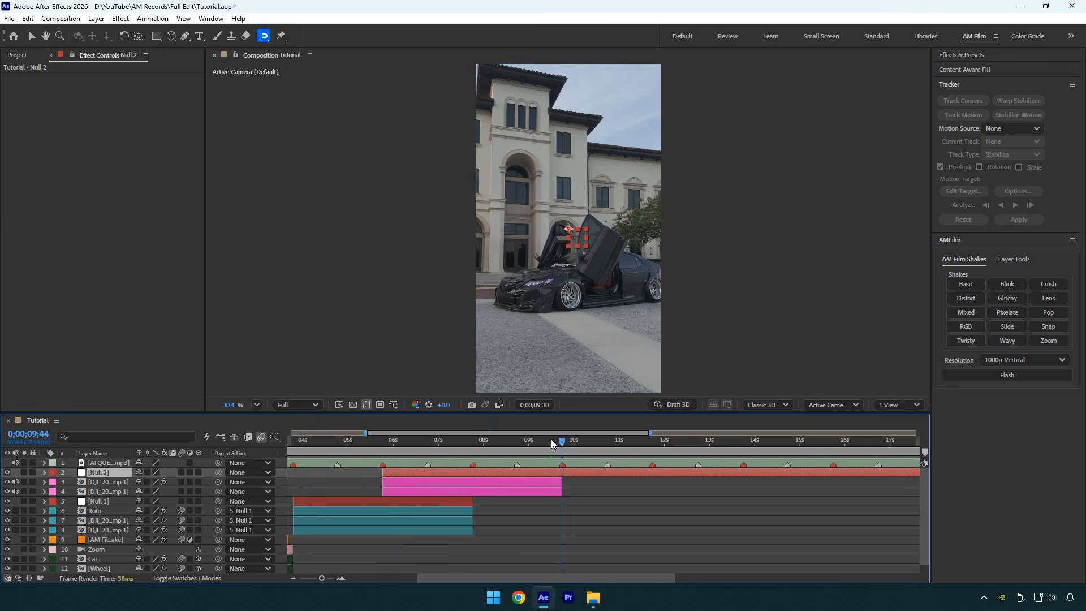
{"action": "key", "text": "Page_Down"}
{"action": "key", "text": "ctrl+shift+d"}
{"action": "key", "text": "Delete"}
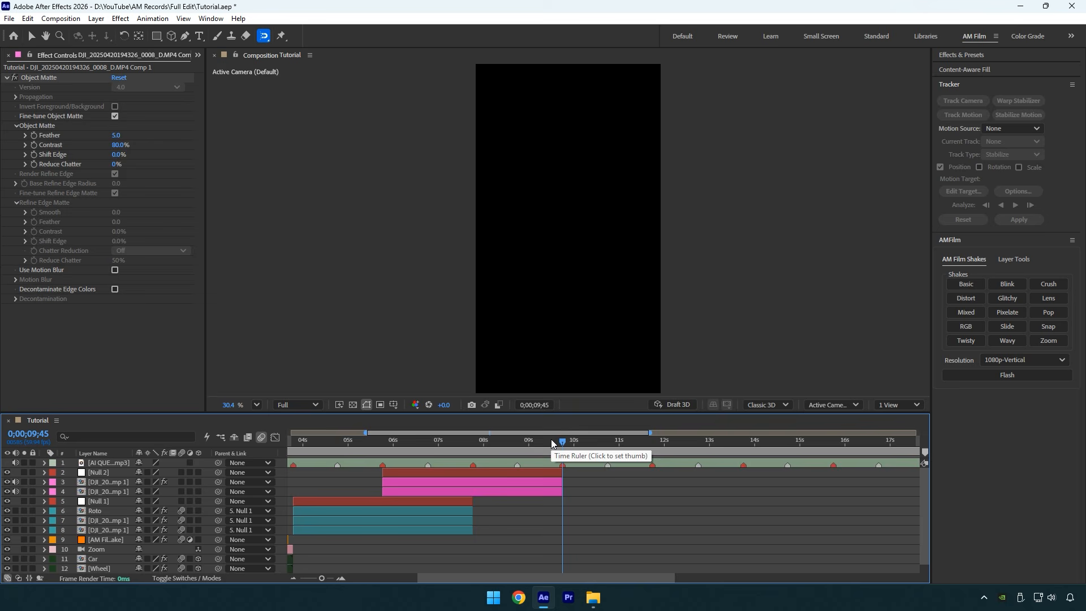
- Parent both retimed building clips to the new null
{"action": "left_click", "coordinate": [411, 481]}
{"action": "left_click", "coordinate": [403, 490], "text": "shift"}
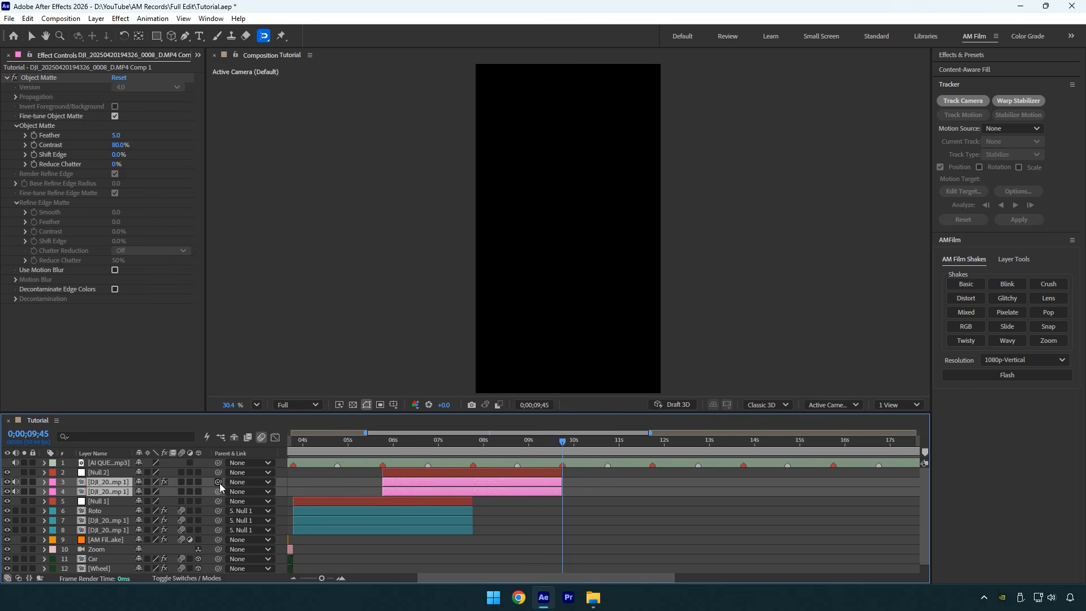
{"action": "left_click_drag", "start_coordinate": [104, 477], "coordinate": [99, 478]}
- Animate the null's Position with eased keyframes from 540, 2013 at its start to 540, 960 at 0;00;07;46
{"action": "left_click", "coordinate": [99, 478]}
{"action": "left_click_drag", "start_coordinate": [456, 445], "coordinate": [466, 479]}
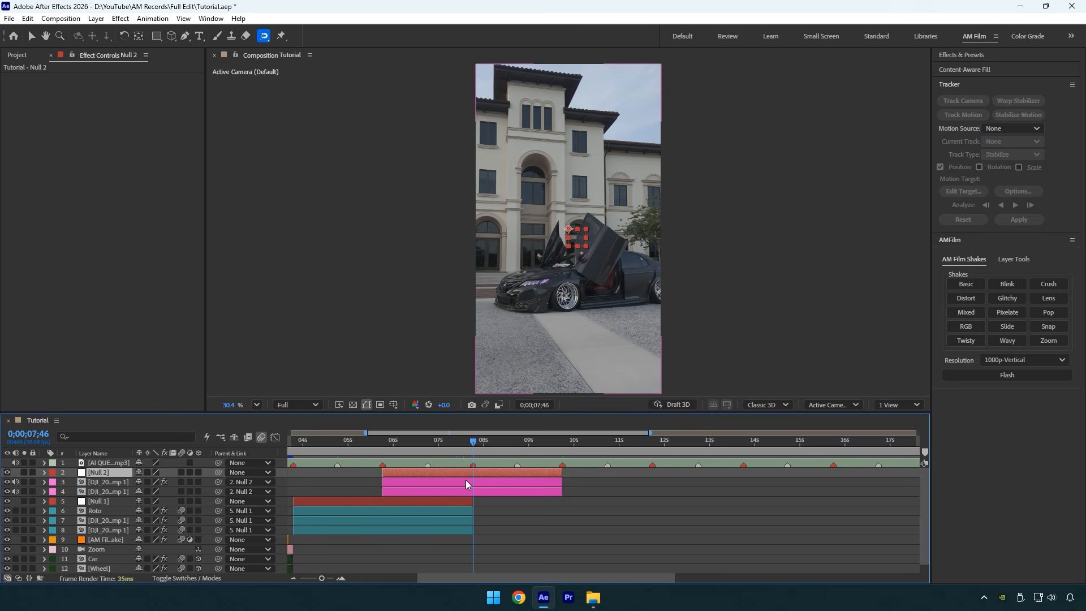
{"action": "key", "text": "alt+shift+p"}
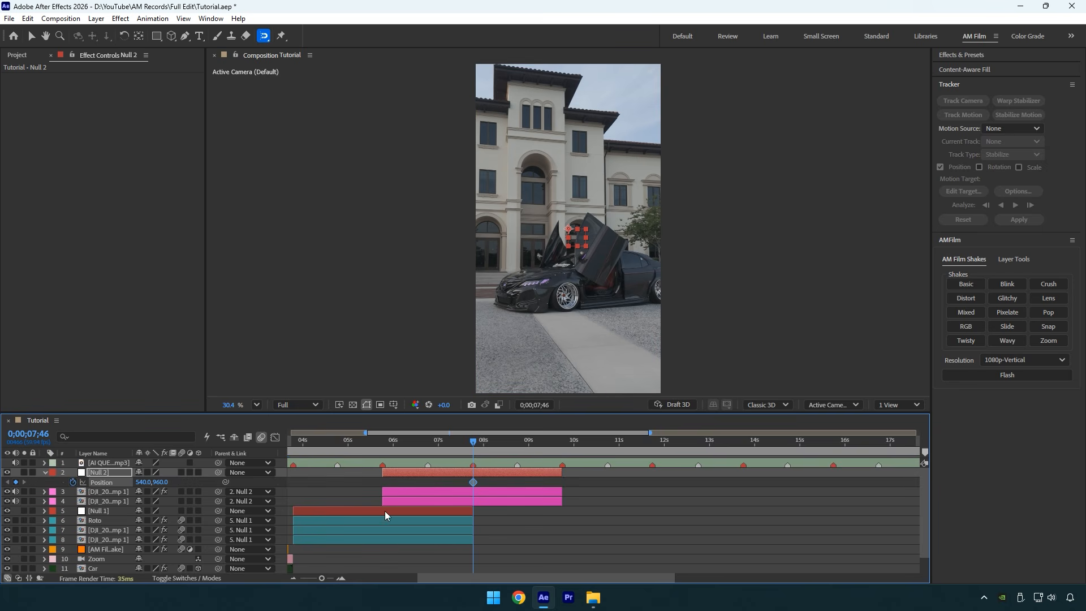
{"action": "key", "text": "i"}
{"action": "left_click_drag", "start_coordinate": [159, 482], "coordinate": [277, 485]}
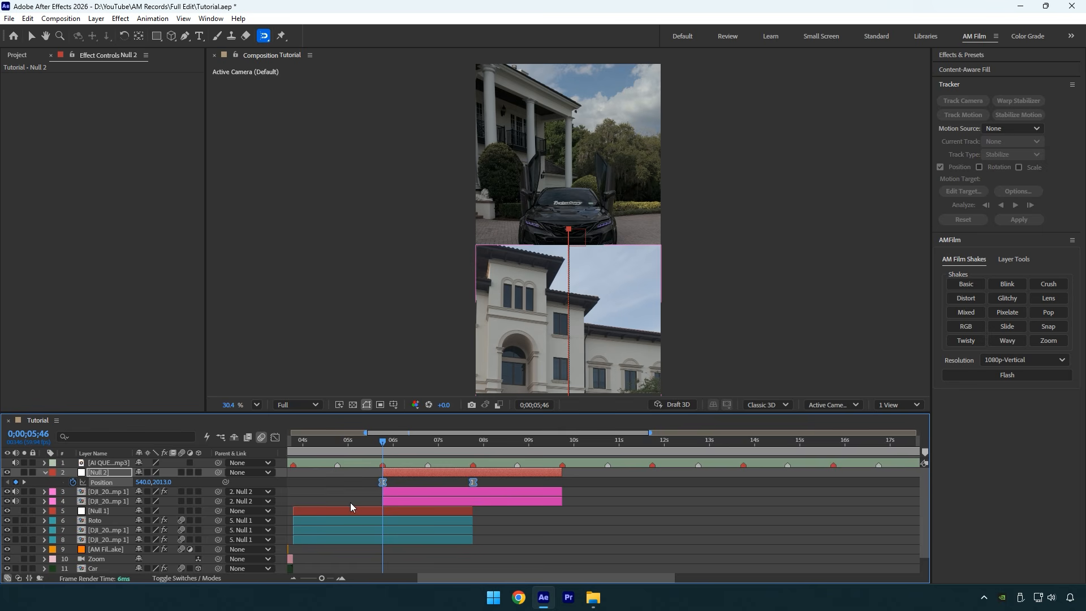
- Reshape the null's Position speed curve in the graph editor by lengthening the first keyframe's handle towards the beat at 0;00;06;46
{"action": "left_click_drag", "start_coordinate": [422, 450], "coordinate": [428, 450]}
{"action": "left_click", "coordinate": [275, 437]}
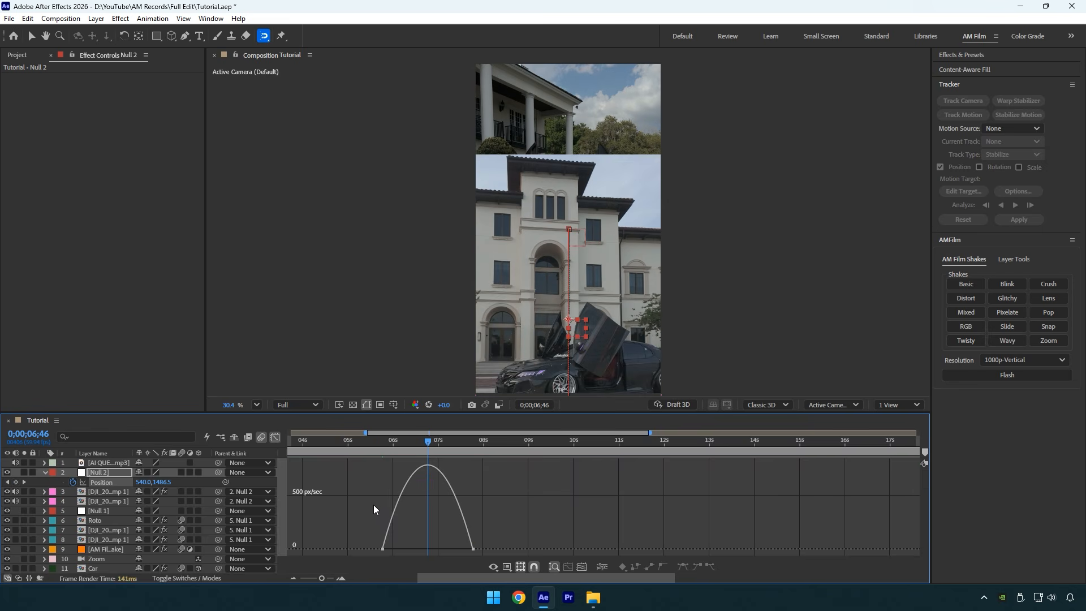
{"action": "left_click_drag", "start_coordinate": [398, 549], "coordinate": [435, 547]}
{"action": "left_click", "coordinate": [275, 437]}
- Apply Linear Wipe to the lower building clip with Wipe Angle 180°, Transition Completion 70% and Feather 45
{"action": "left_click_drag", "start_coordinate": [458, 445], "coordinate": [467, 449]}
{"action": "left_click", "coordinate": [442, 499]}
{"action": "key", "text": "ctrl+space"}
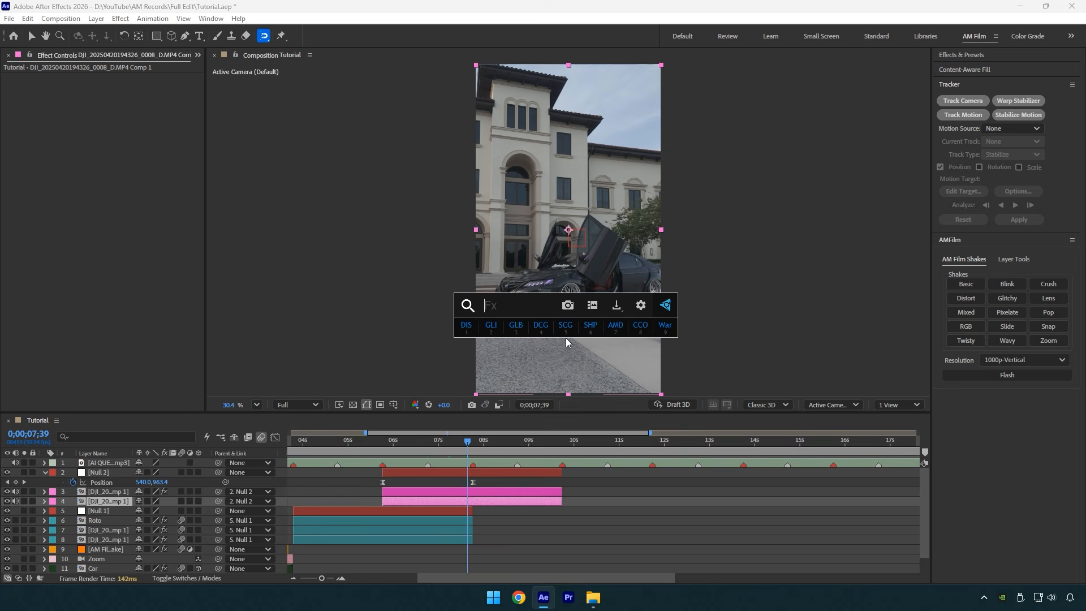
{"action": "type", "text": "wip"}
{"action": "key", "text": "Return"}
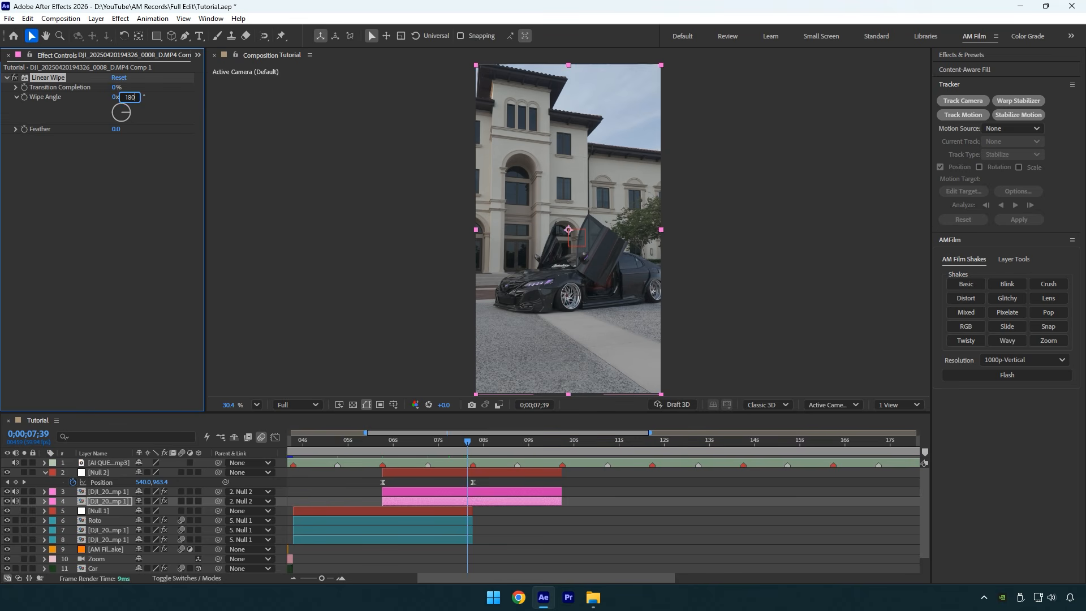
{"action": "left_click_drag", "start_coordinate": [118, 91], "coordinate": [160, 97]}
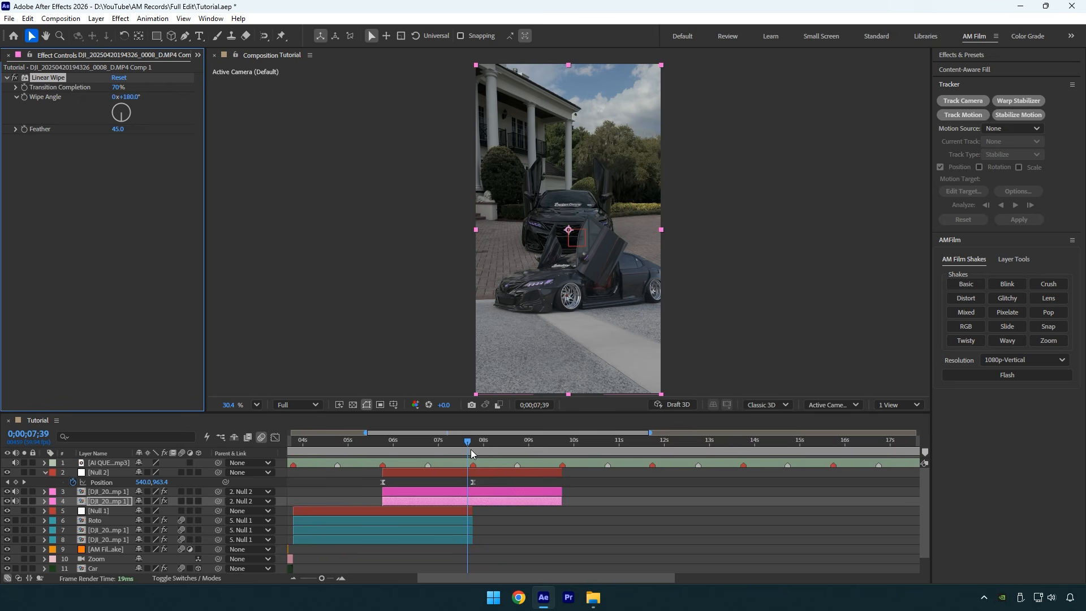
- Set the preview resolution to Third and play back the slide-in transition from just before the building clip starts
{"action": "left_click_drag", "start_coordinate": [467, 444], "coordinate": [374, 445]}
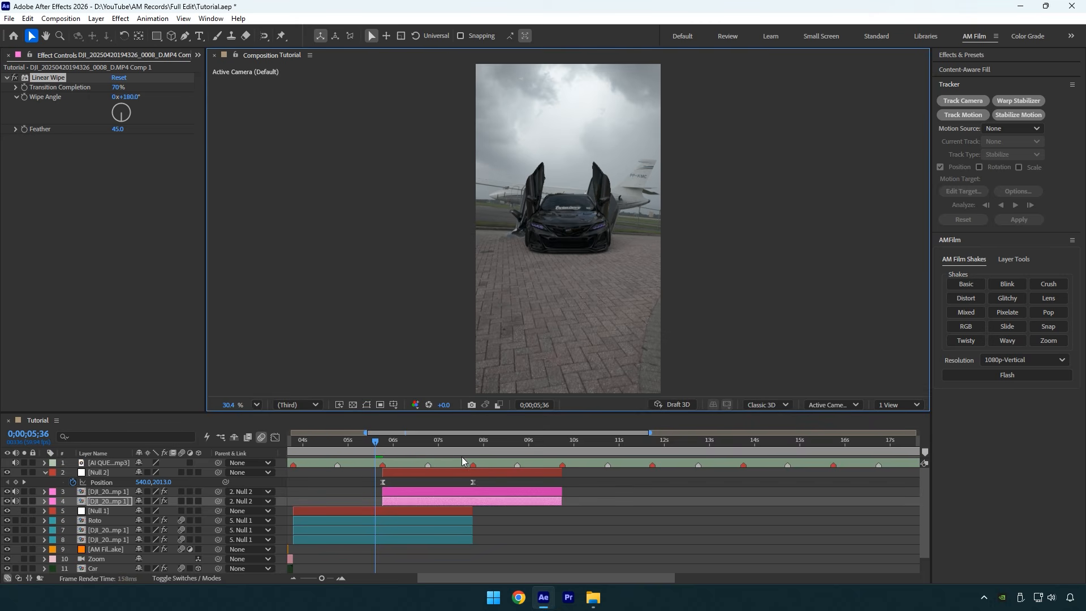
{"action": "key", "text": "space"}
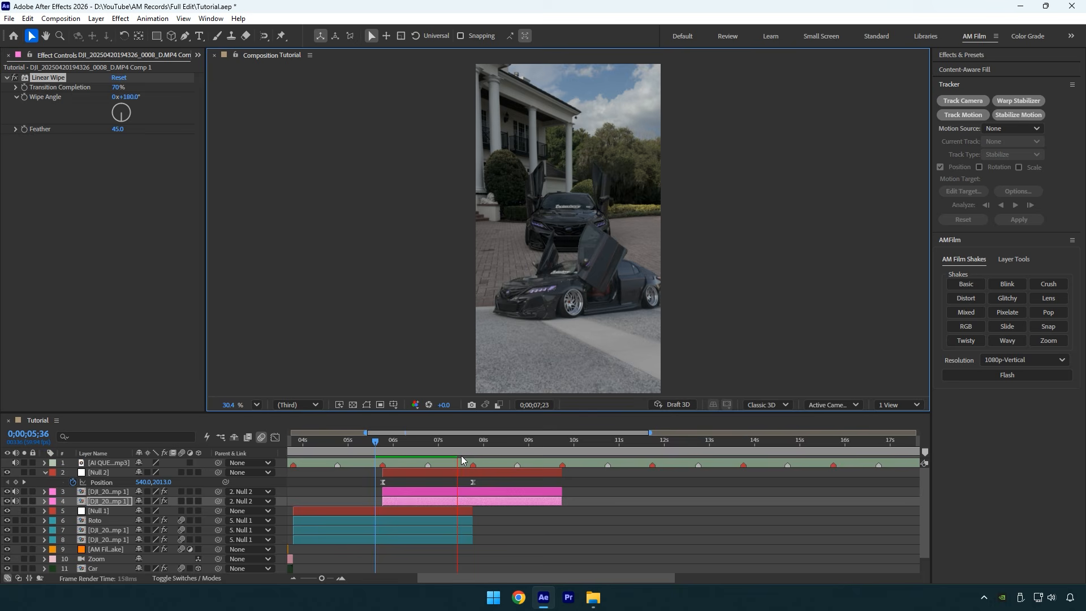
{"action": "left_click", "coordinate": [380, 448]}
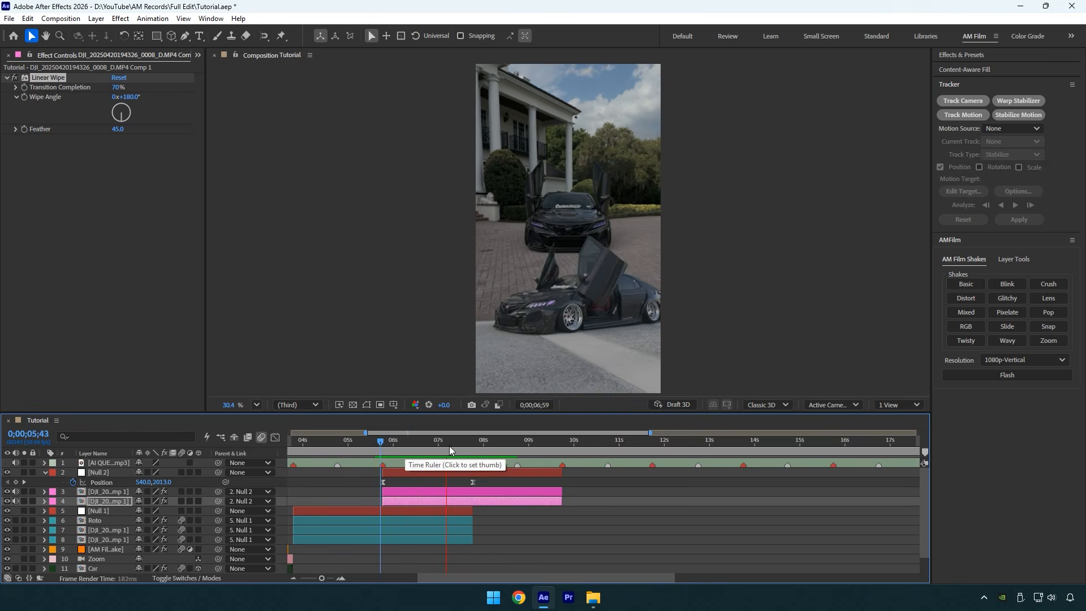
- Duplicate the lower building clip that carries the Linear Wipe
{"action": "left_click_drag", "start_coordinate": [458, 444], "coordinate": [457, 444]}
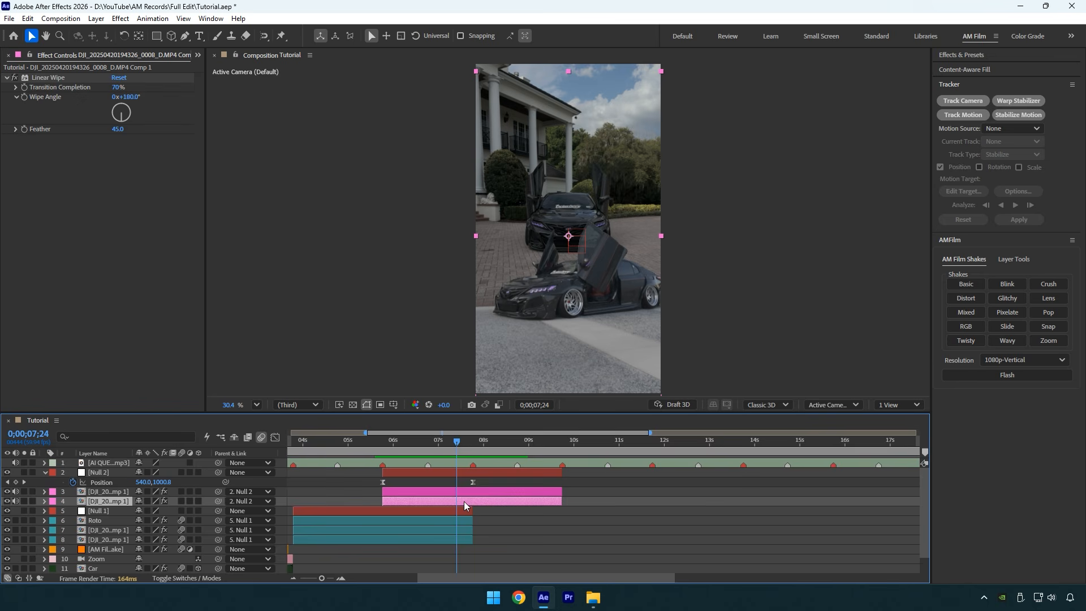
{"action": "key", "text": "ctrl+d"}
{"action": "key", "text": "space"}
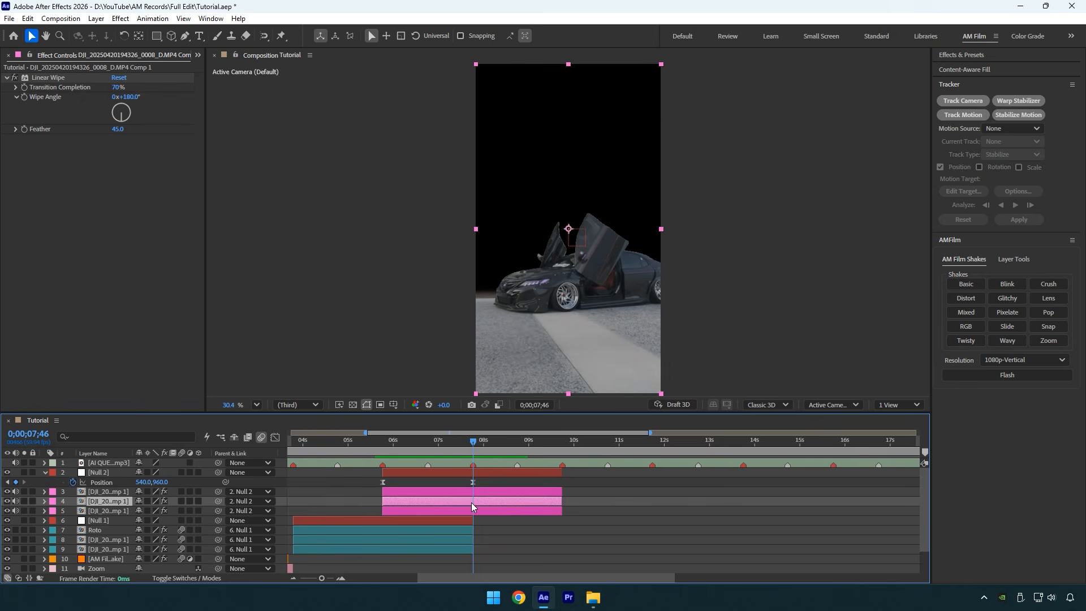
- Apply Gradient Wipe to the duplicated building clip with 15% softness, keyframing Transition Completion from 100% at 0;00;07;27 to 0% at 0;00;07;46
{"action": "key", "text": "ctrl+space"}
{"action": "type", "text": "wip"}
{"action": "left_click", "coordinate": [552, 329]}
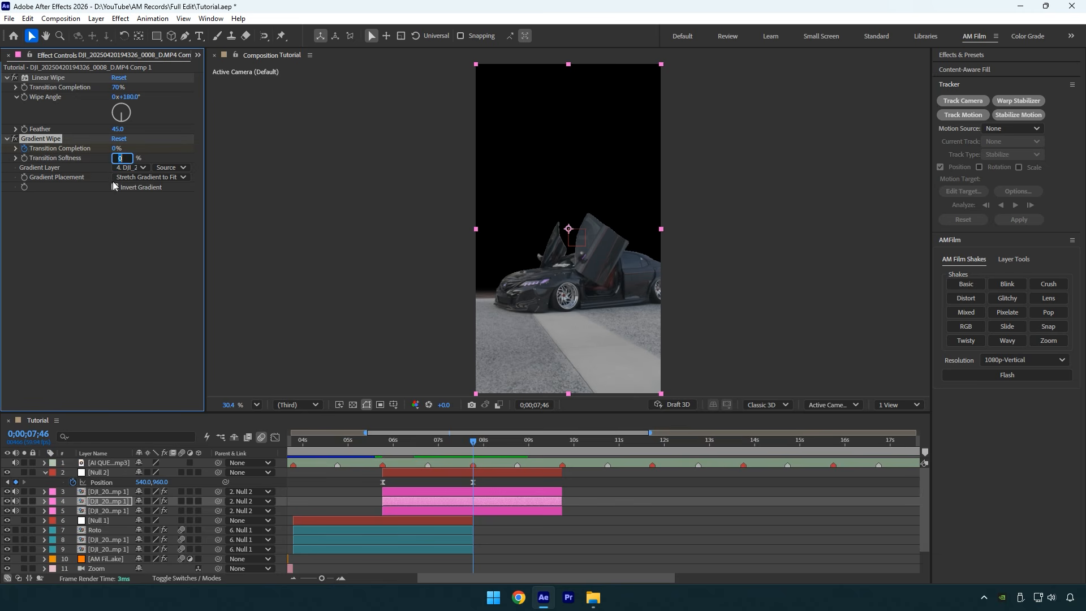
{"action": "key", "text": "Return"}
{"action": "left_click_drag", "start_coordinate": [472, 447], "coordinate": [459, 446]}
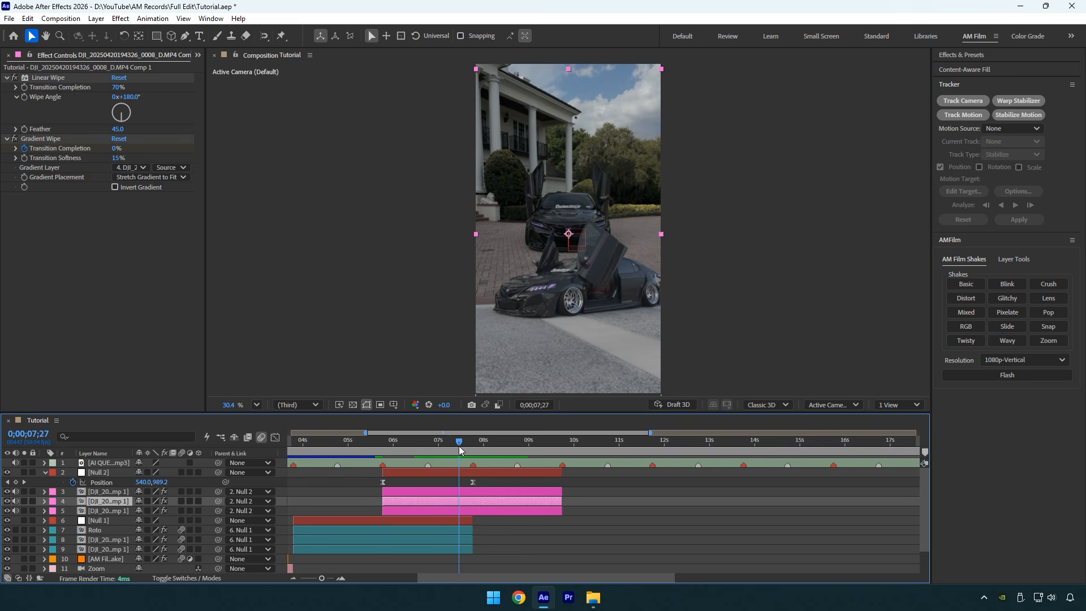
{"action": "left_click_drag", "start_coordinate": [114, 150], "coordinate": [311, 152]}
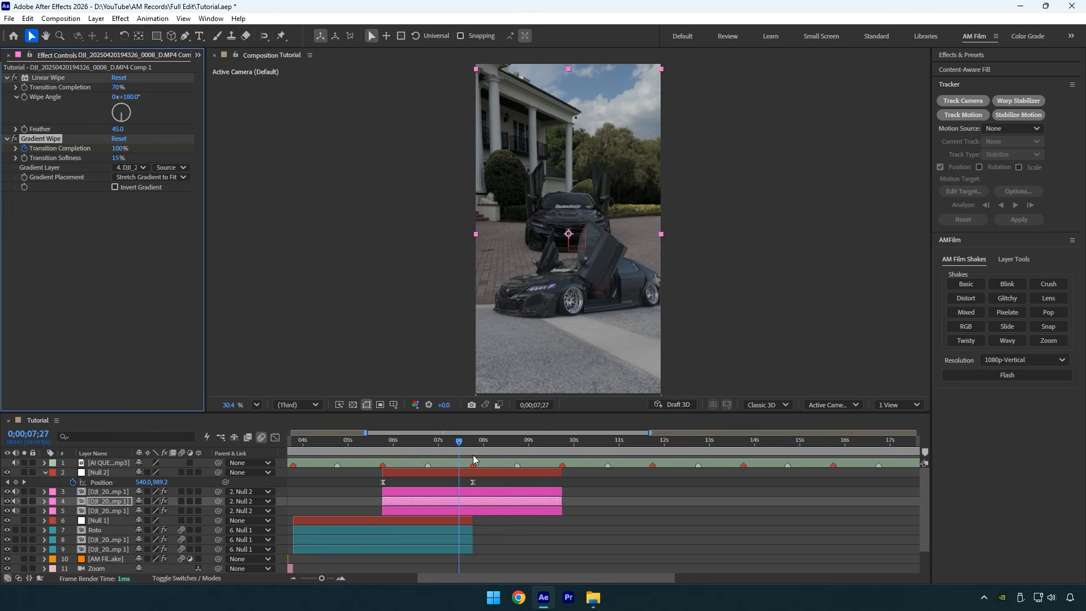
- Play back the gradient wipe transition from 0;00;05;48, near the start of the building clips
{"action": "left_click_drag", "start_coordinate": [459, 443], "coordinate": [385, 441]}
{"action": "key", "text": "space"}
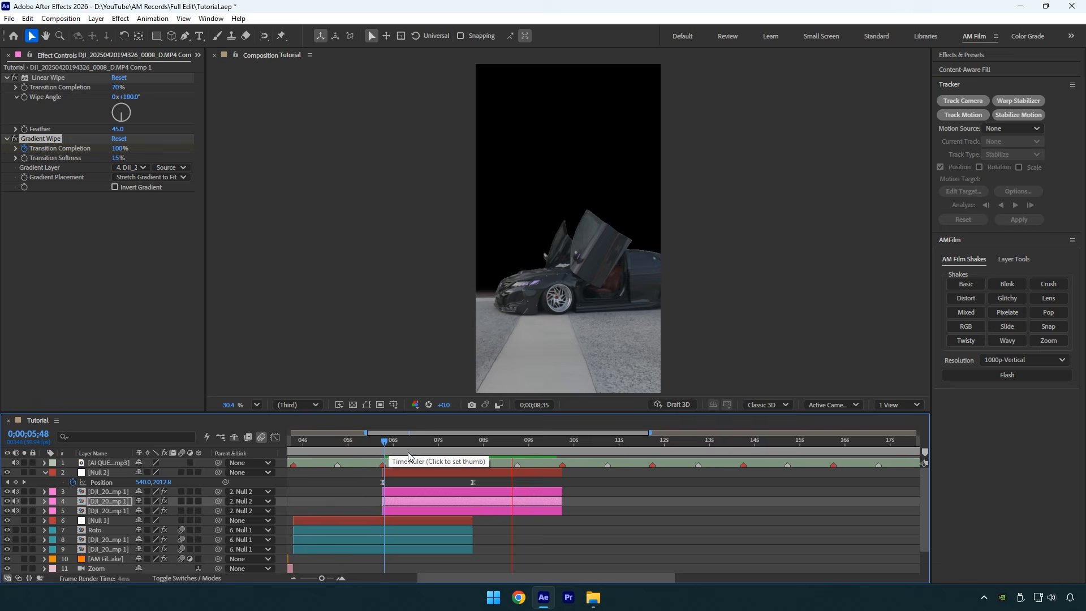
{"action": "key", "text": "space"}
- Remove Linear Wipe from the duplicated building clip, keeping Gradient Wipe, and play back the slide-in transition from 0;00;05;32
{"action": "left_click", "coordinate": [53, 79]}
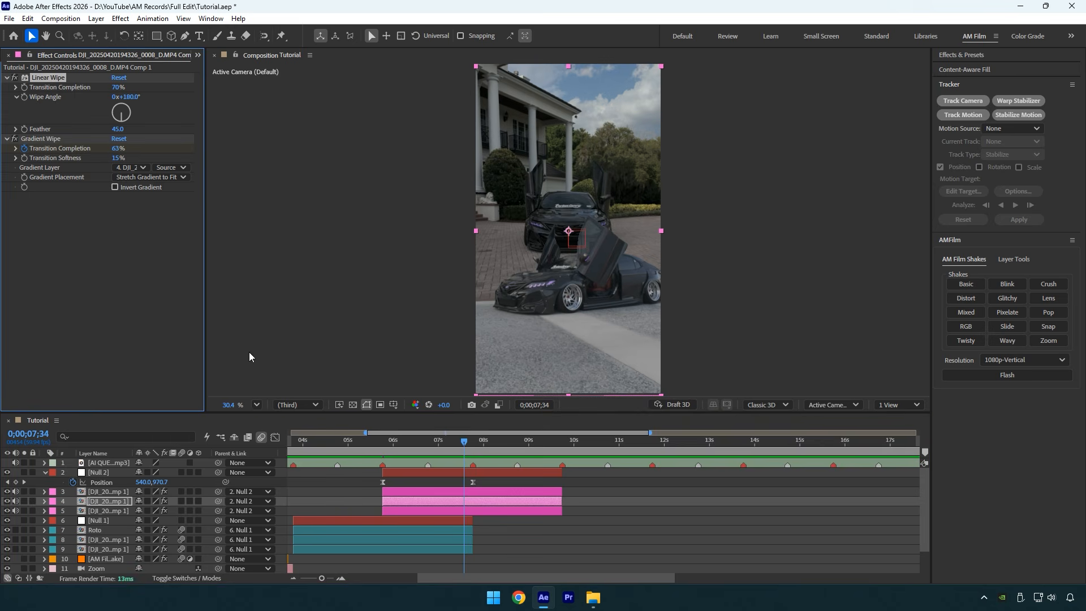
{"action": "key", "text": "Delete"}
{"action": "left_click", "coordinate": [449, 443]}
{"action": "key", "text": "space"}
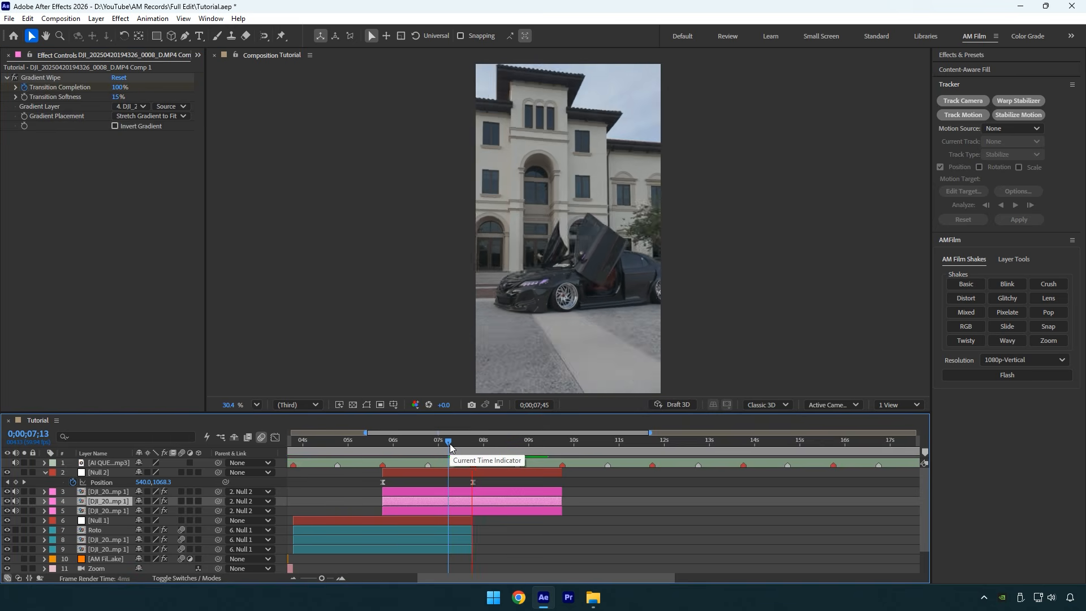
{"action": "left_click_drag", "start_coordinate": [449, 443], "coordinate": [372, 444]}
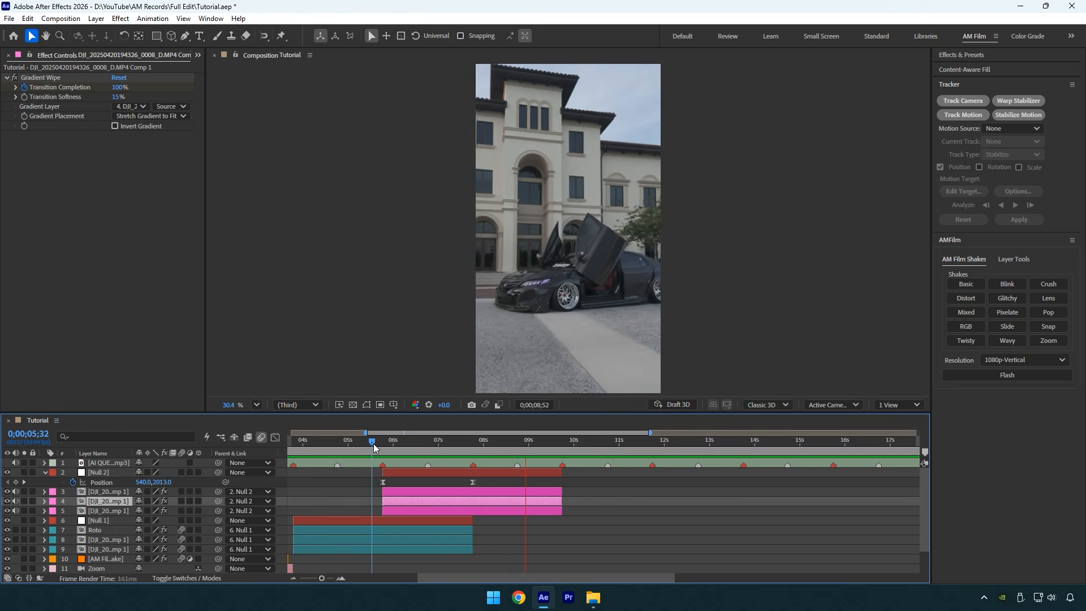
{"action": "key", "text": "space"}
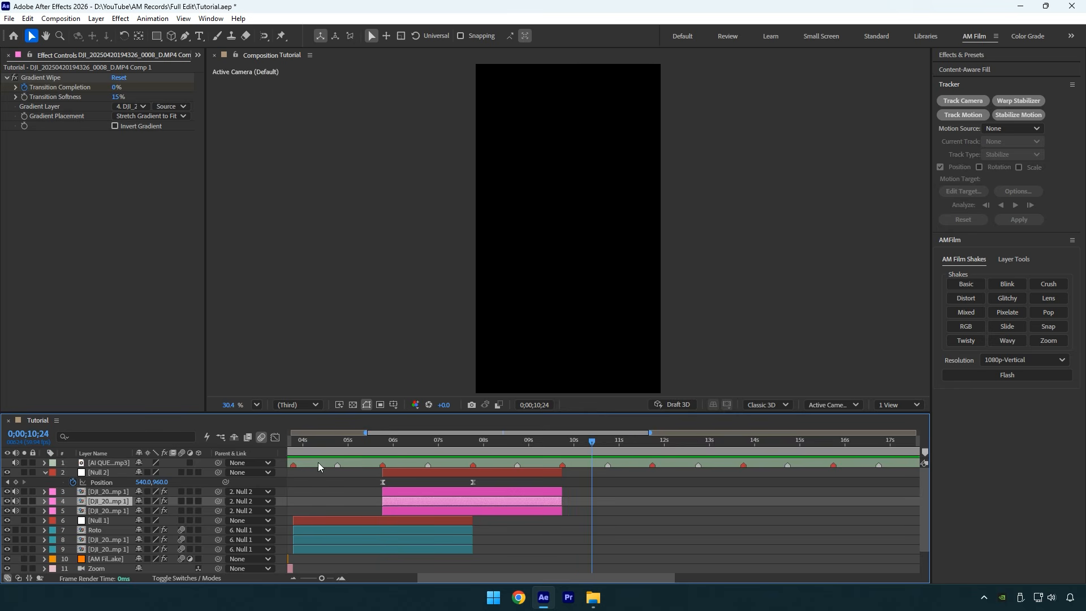
- Mute the audio of the three building clip layers and collapse the null's revealed Position keyframes
{"action": "left_click_drag", "start_coordinate": [16, 491], "coordinate": [16, 514]}
{"action": "left_click", "coordinate": [575, 516]}
{"action": "key", "text": "u"}
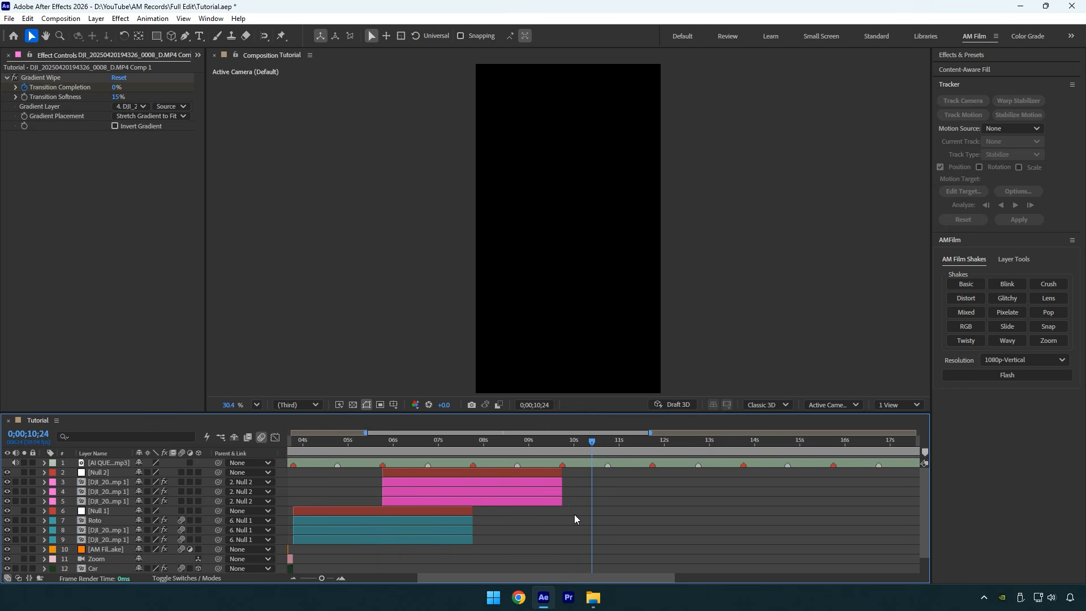
- Show the whole composition's duration in the timeline and play back the edit from the beginning
{"action": "left_click_drag", "start_coordinate": [321, 578], "coordinate": [296, 577]}
{"action": "key", "text": "Home"}
{"action": "key", "text": "space"}
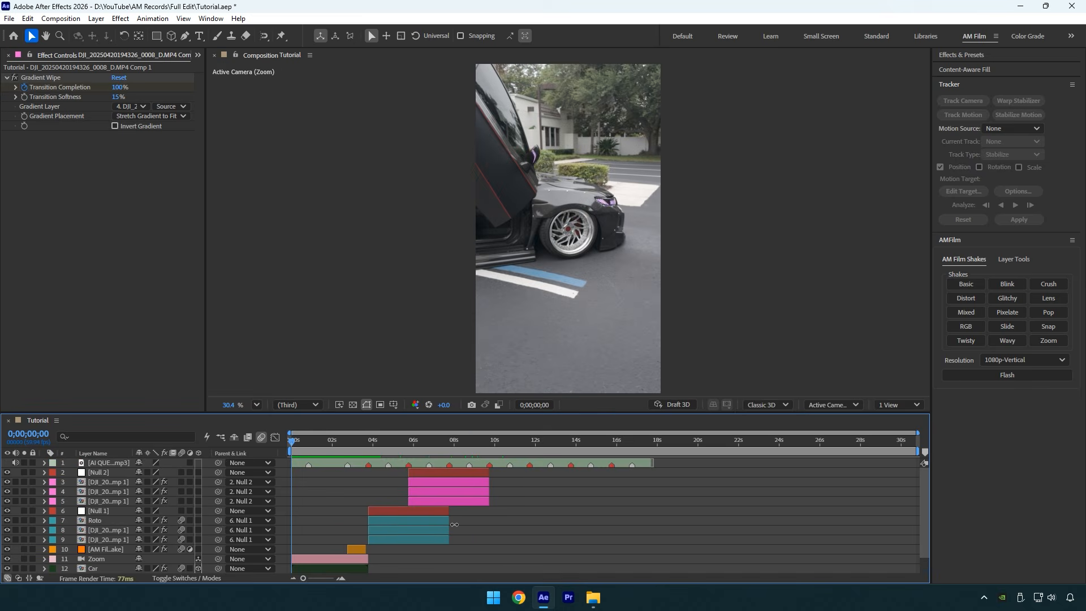